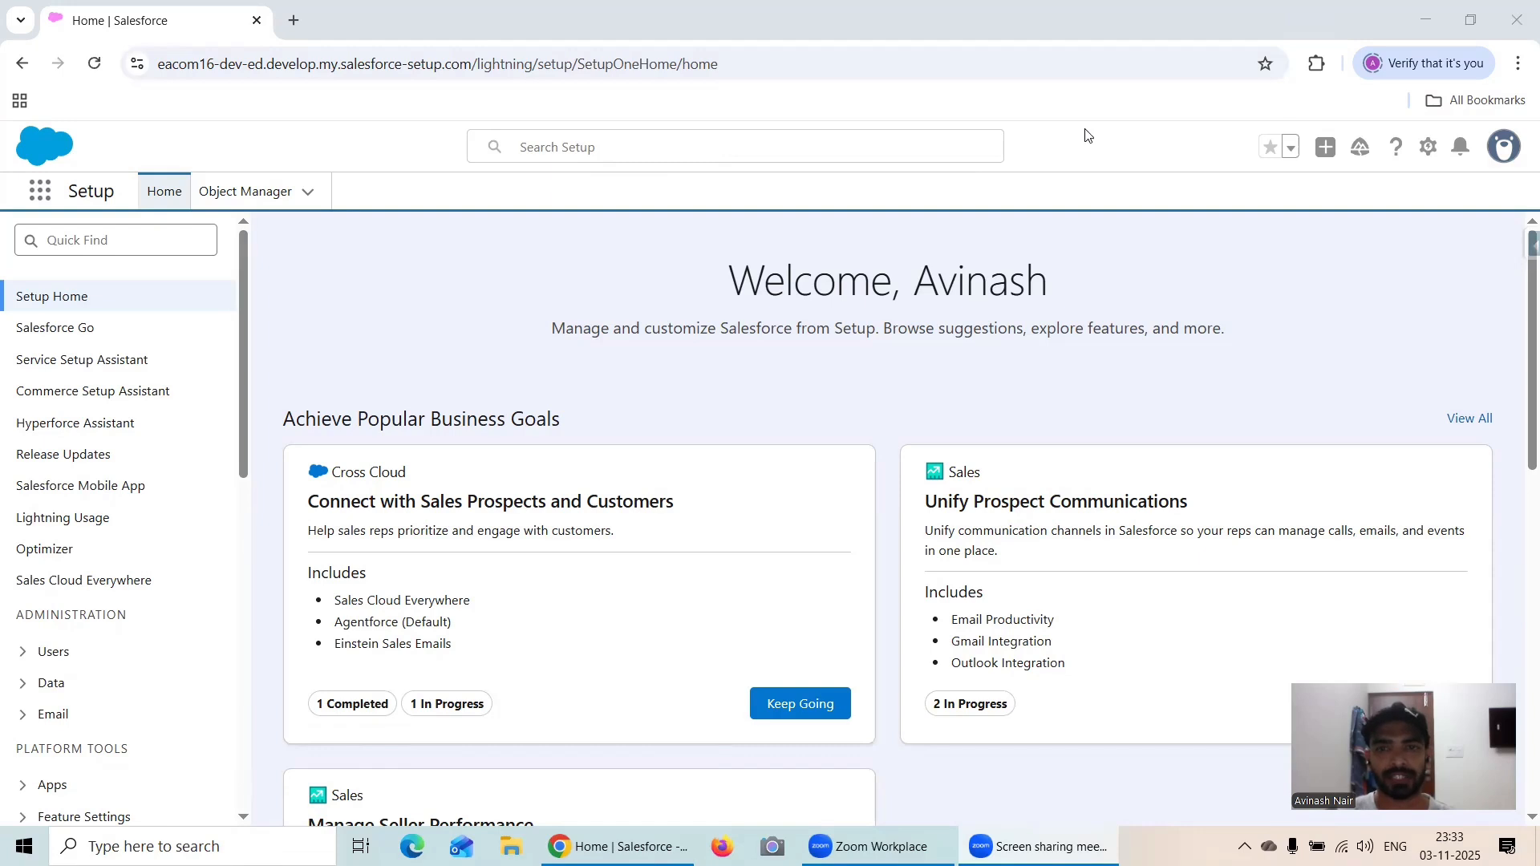
- Open the Scratch Dashboard in Analytics Studio, look over its widgets and put it into edit mode
left_click(1088, 134)
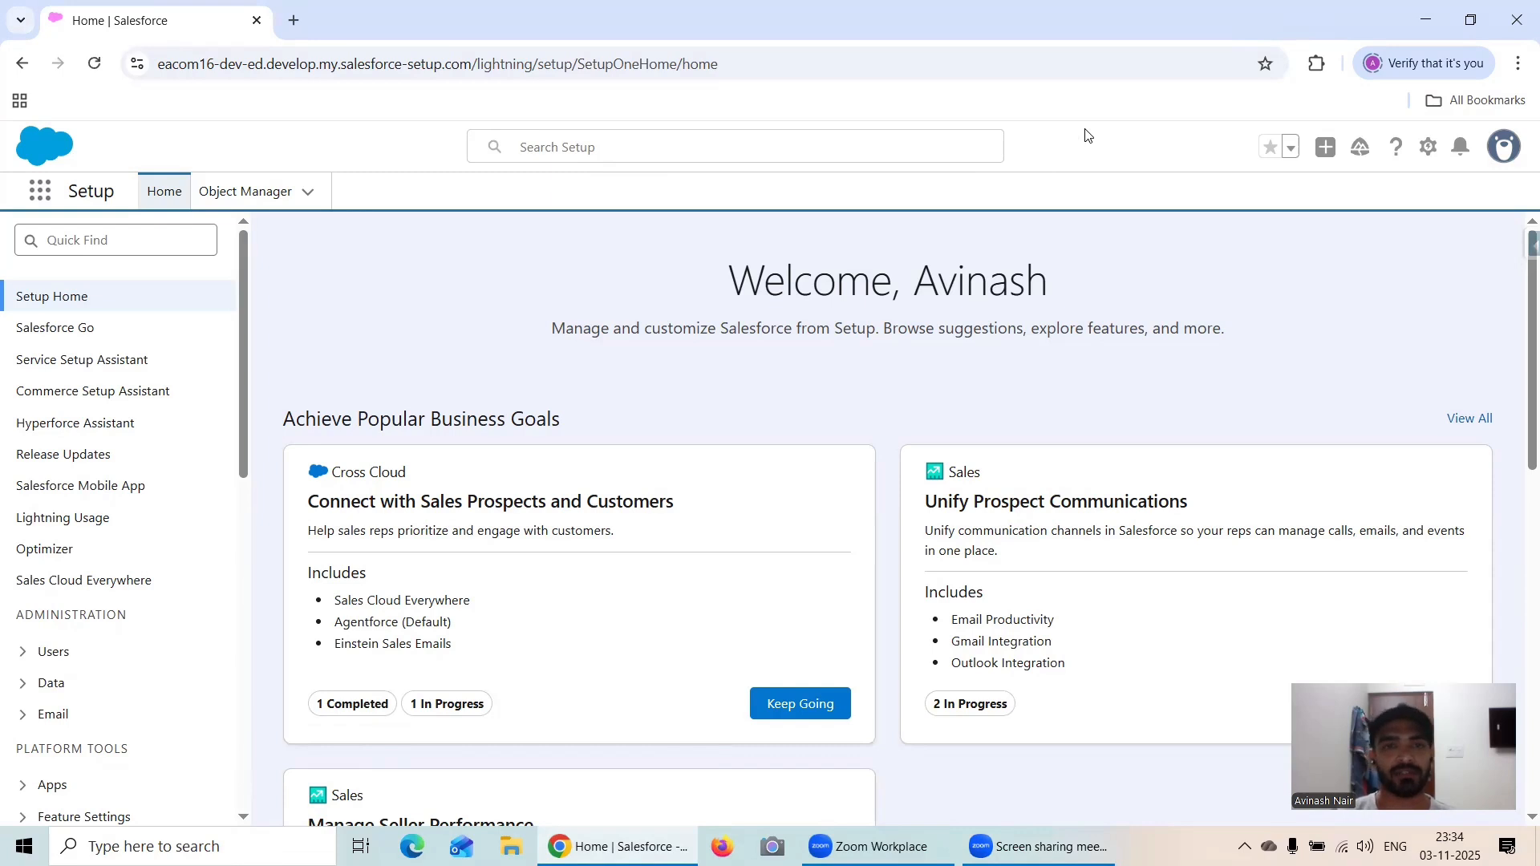
left_click(40, 193)
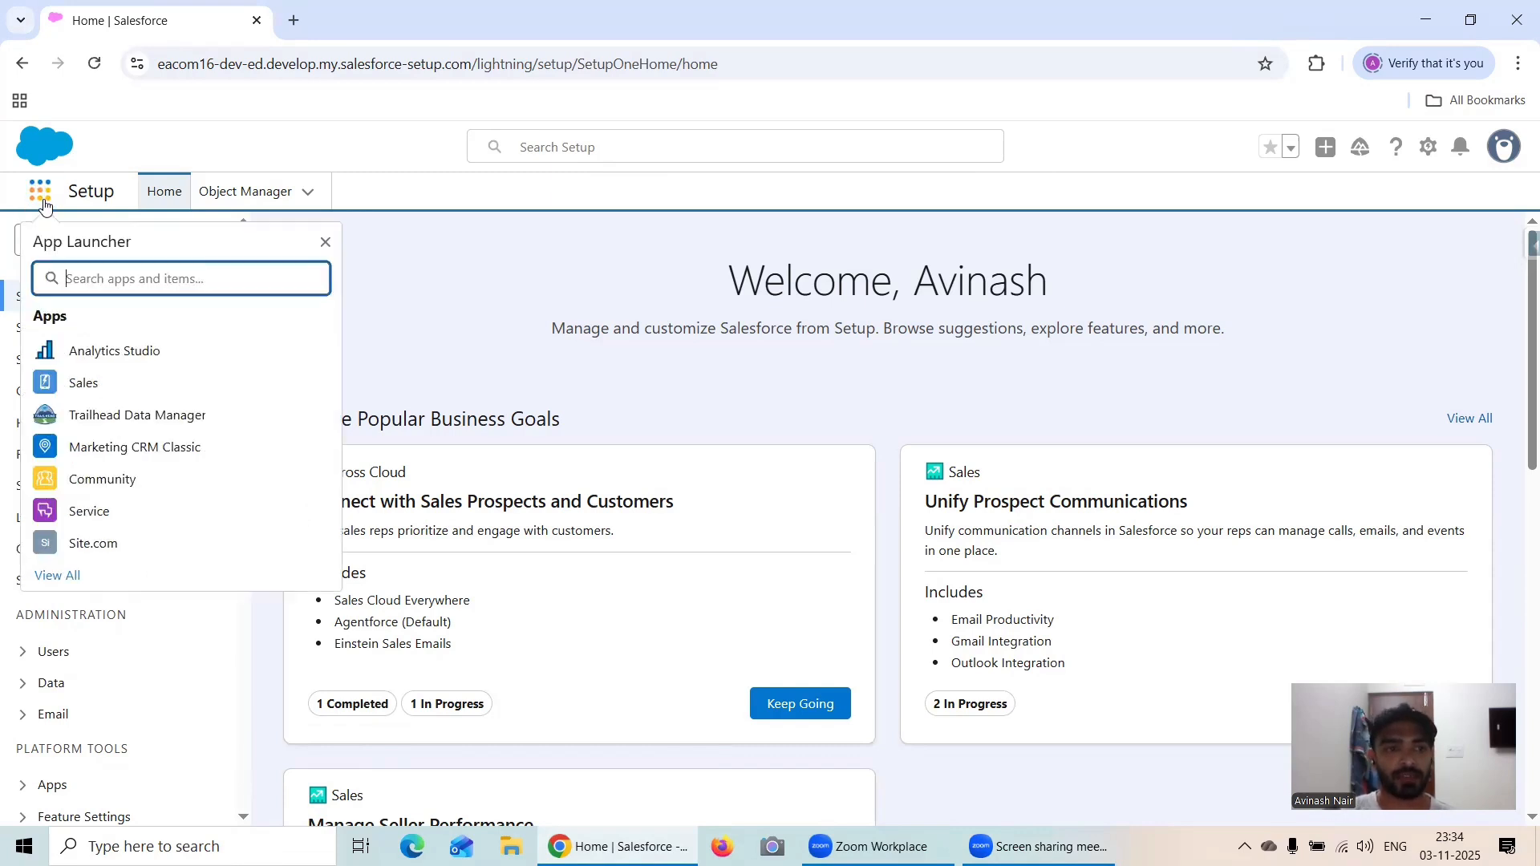
left_click(94, 351)
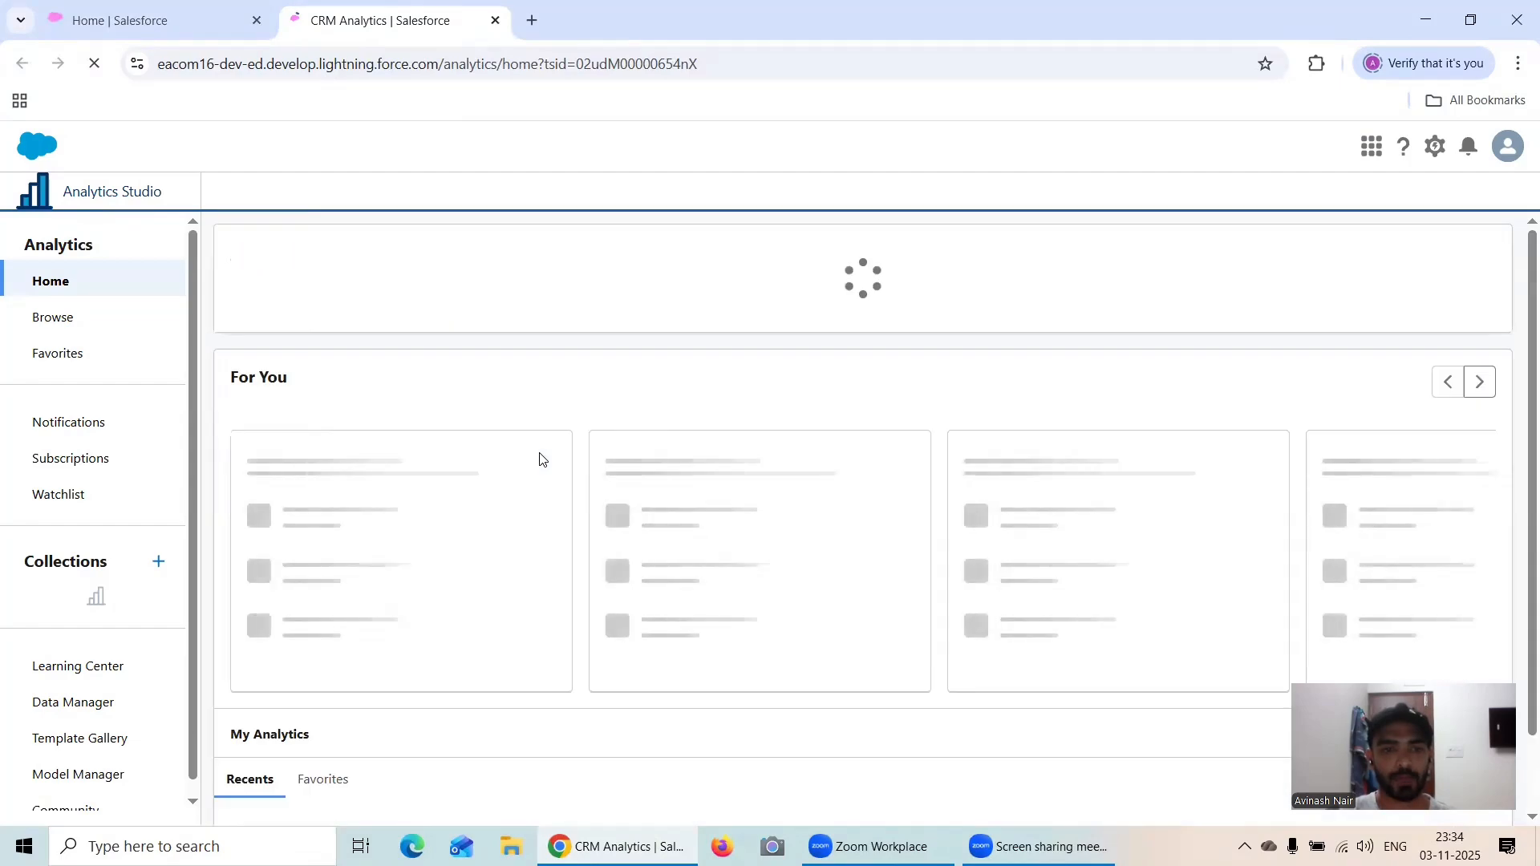
left_click(375, 511)
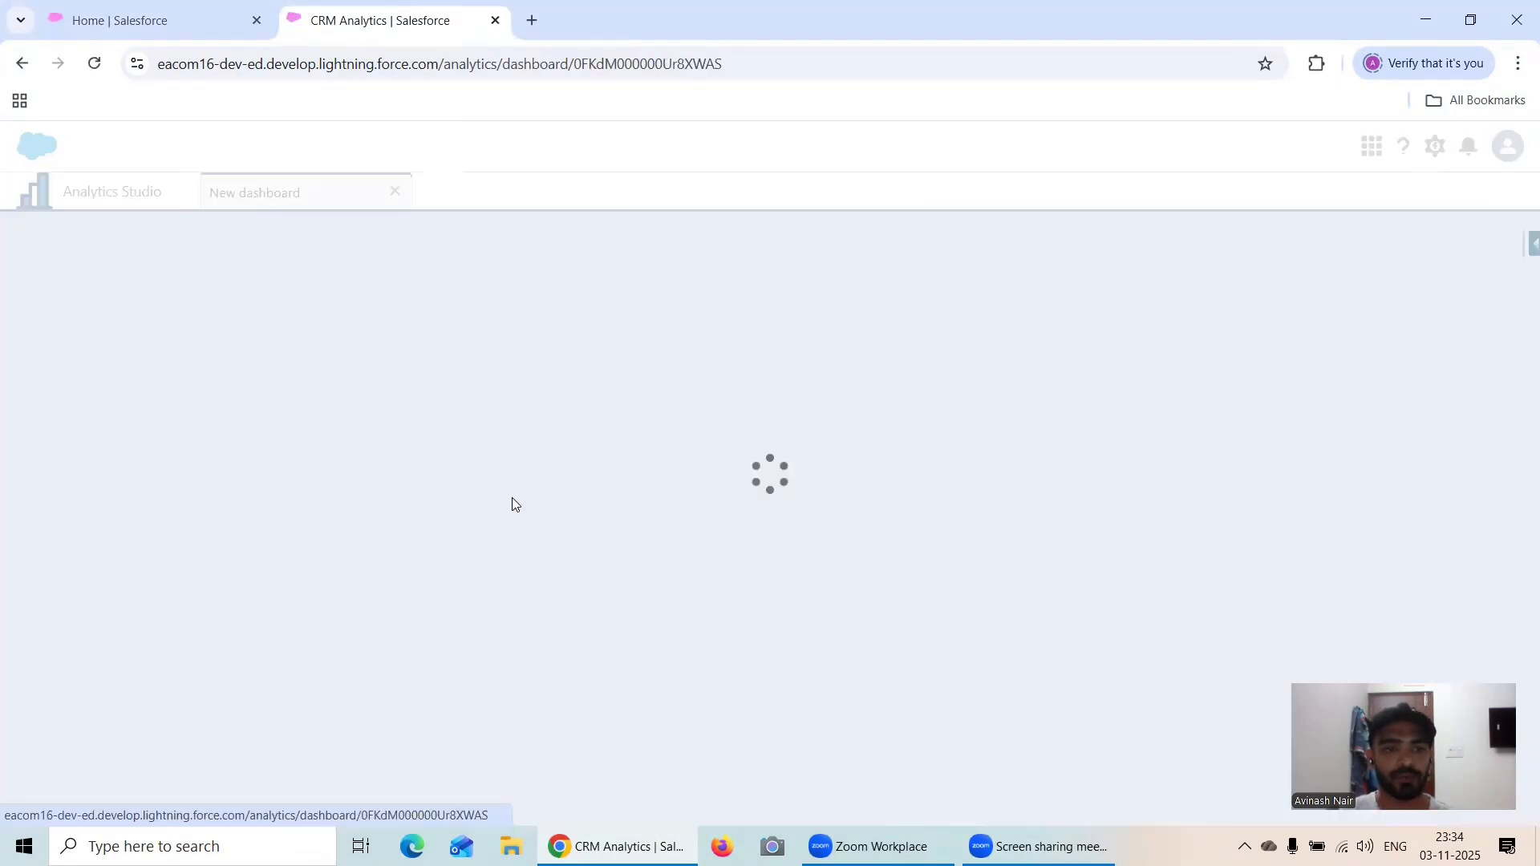
scroll(1518, 461, "down", 3)
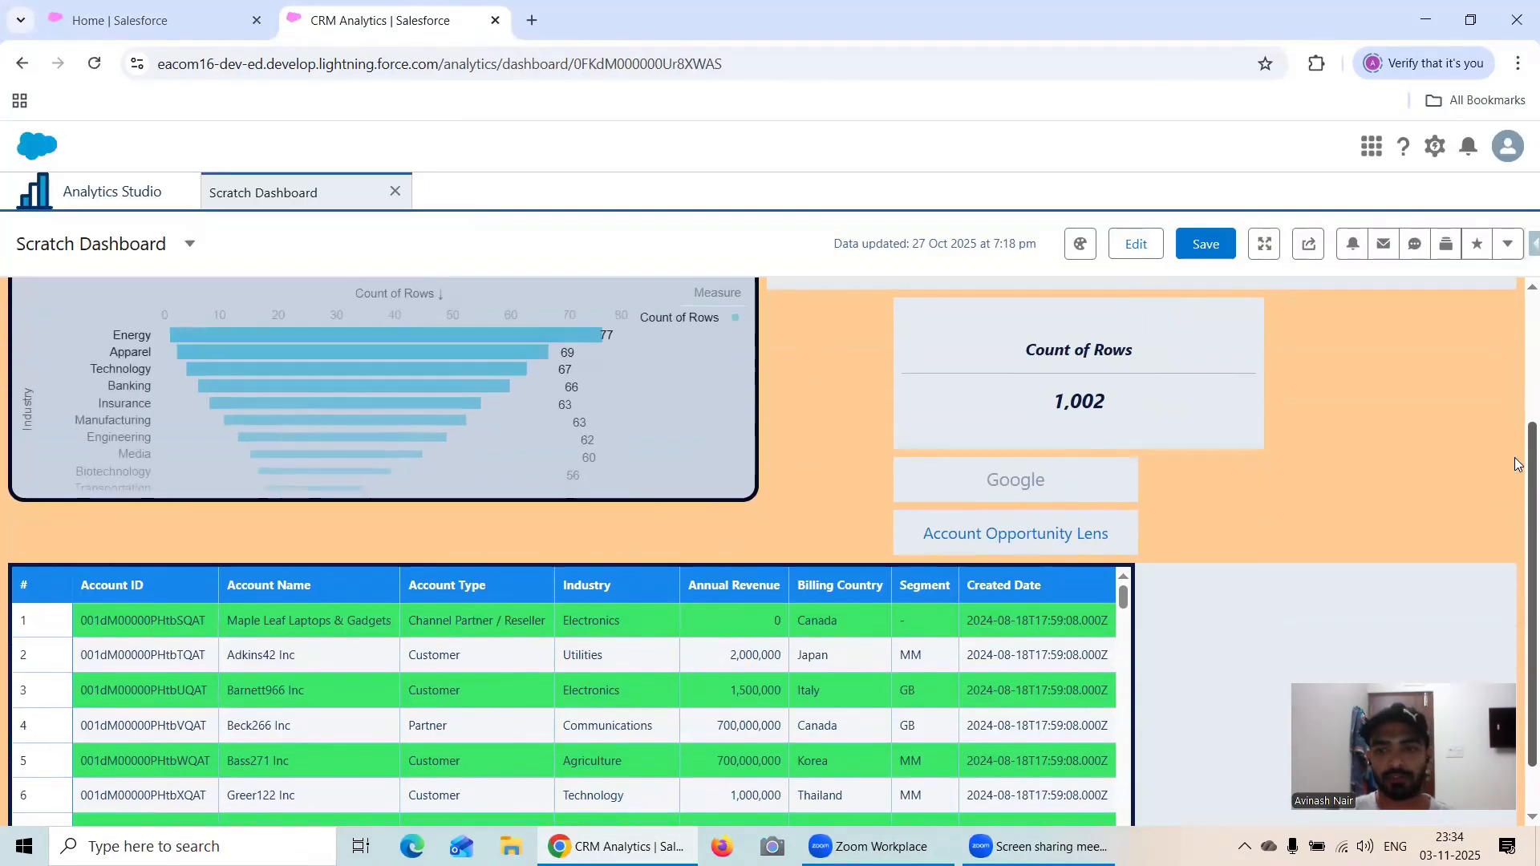
scroll(1518, 464, "down", 1)
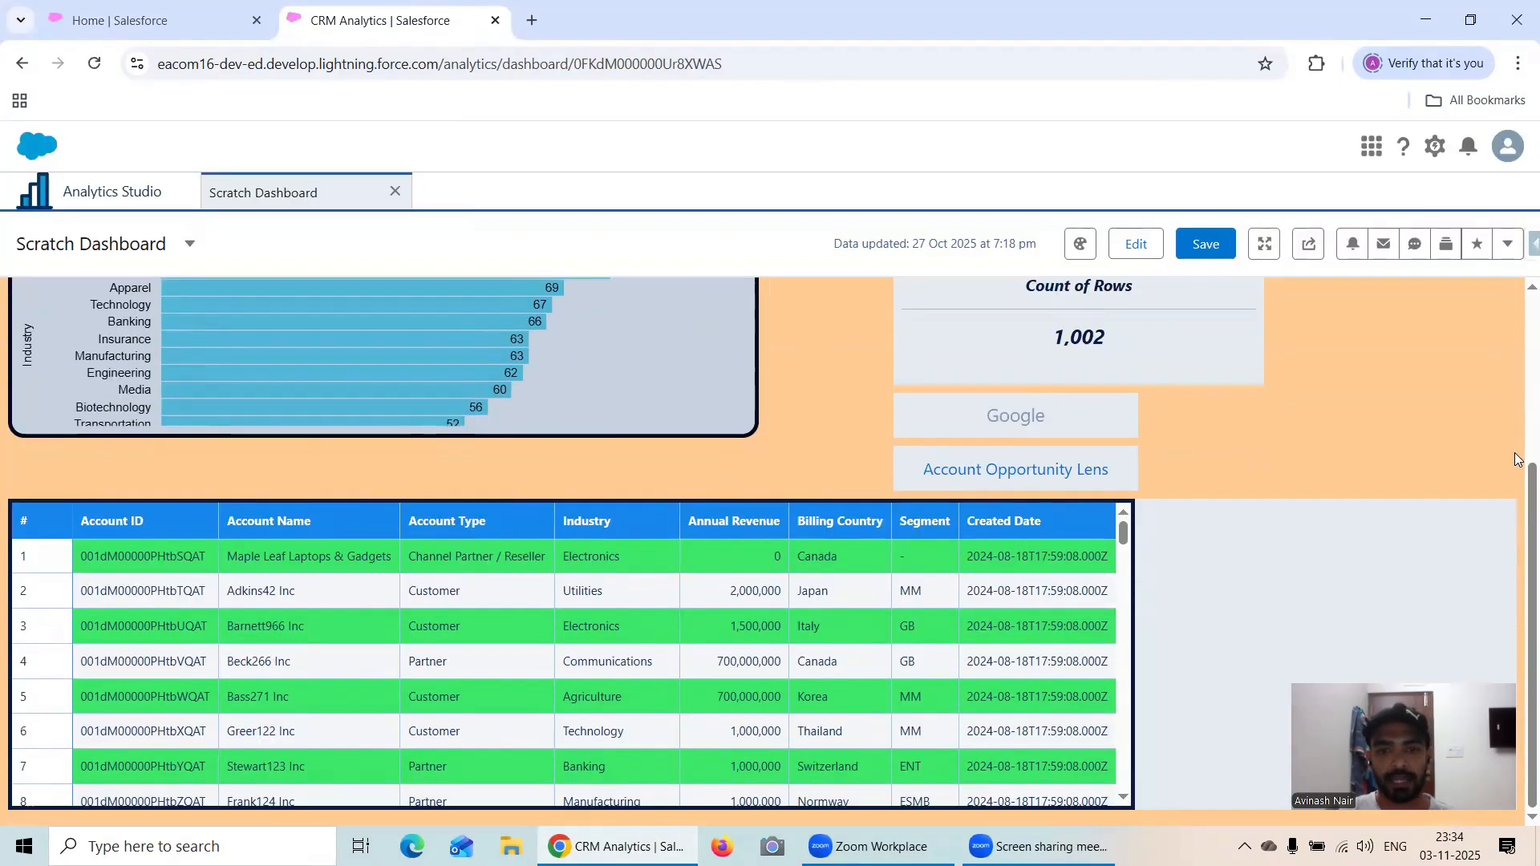
left_click(1136, 244)
scroll(634, 474, "down", 1)
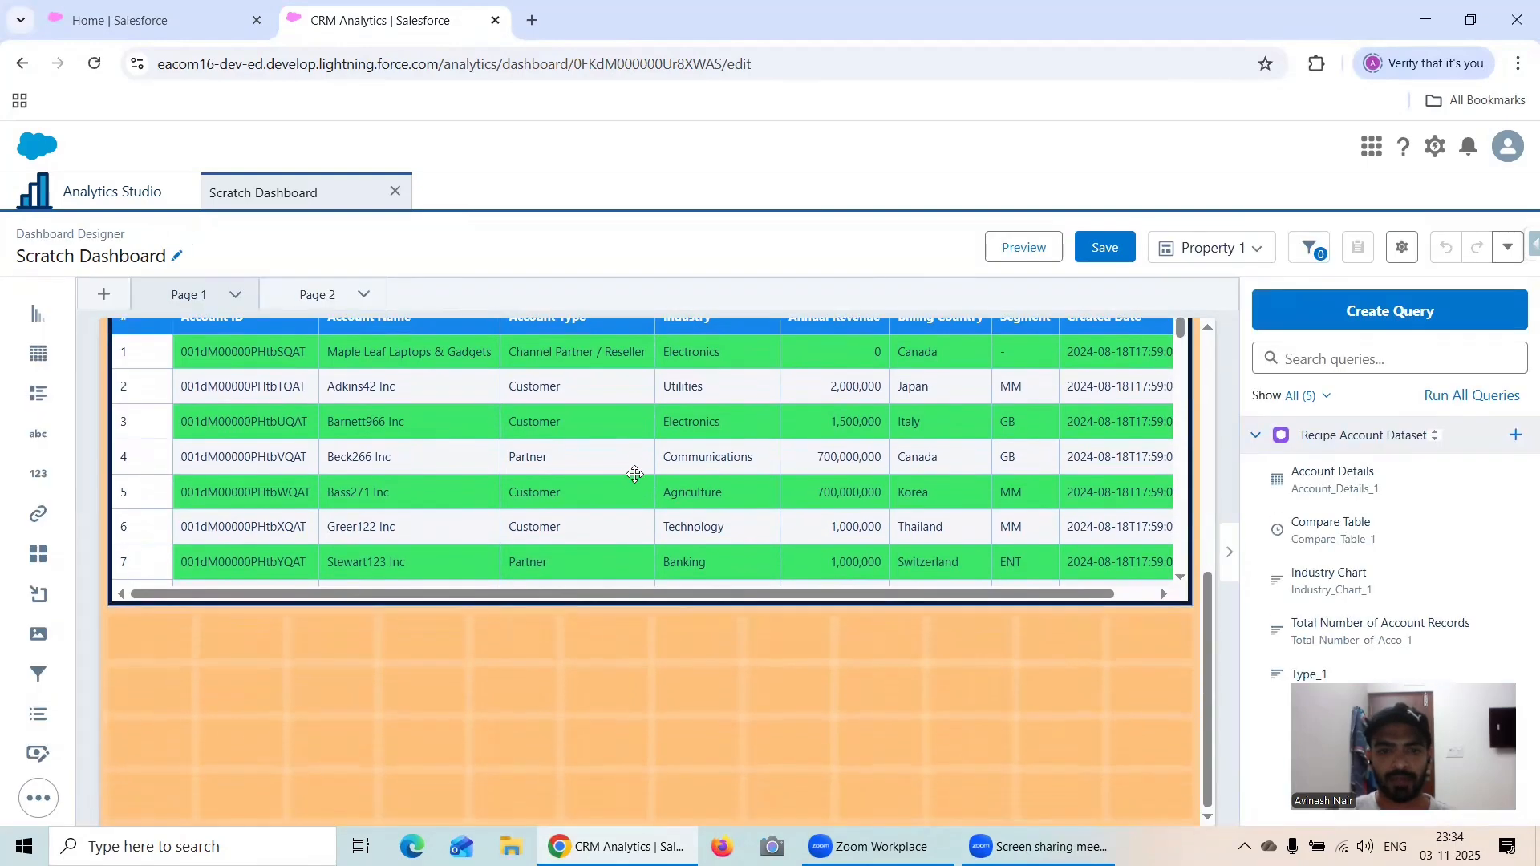
scroll(802, 537, "up", 8)
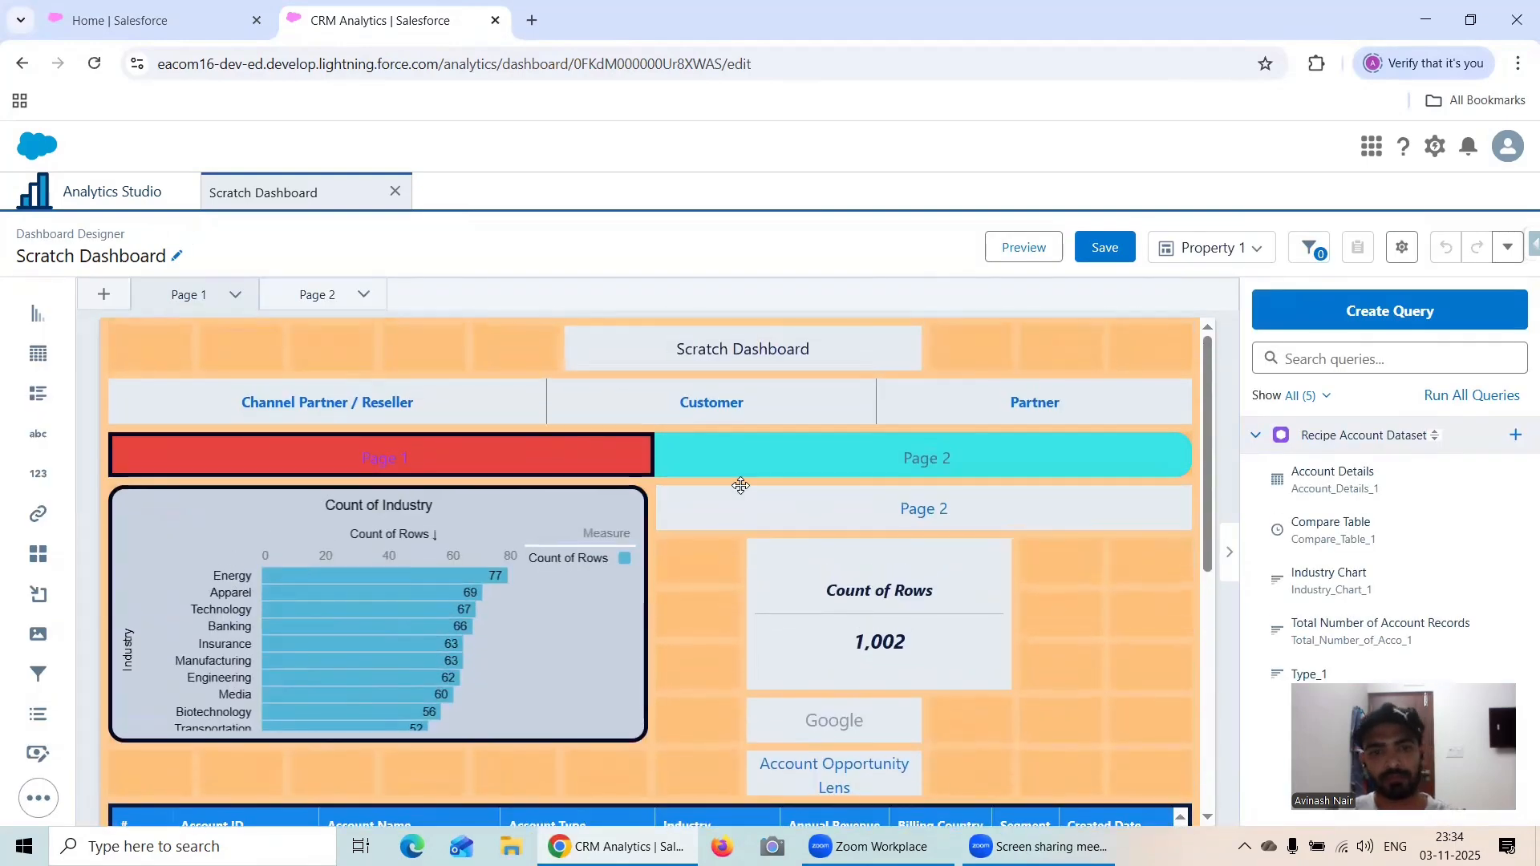
- Move the Count of Industry chart down one grid row on Page 1
scroll(682, 482, "down", 2)
left_click(570, 485)
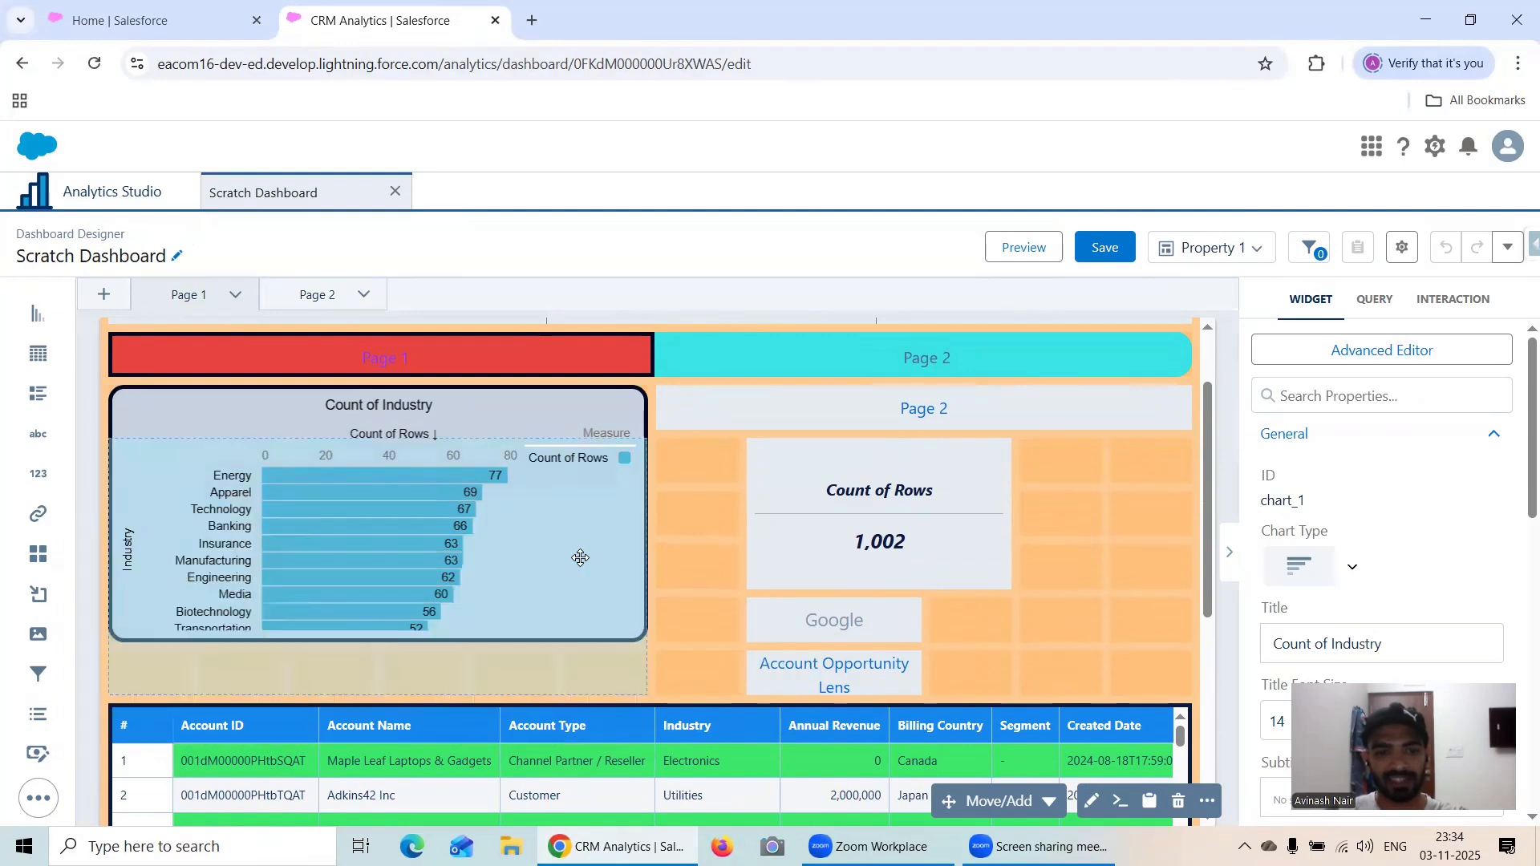
left_click_drag(581, 557, 651, 626)
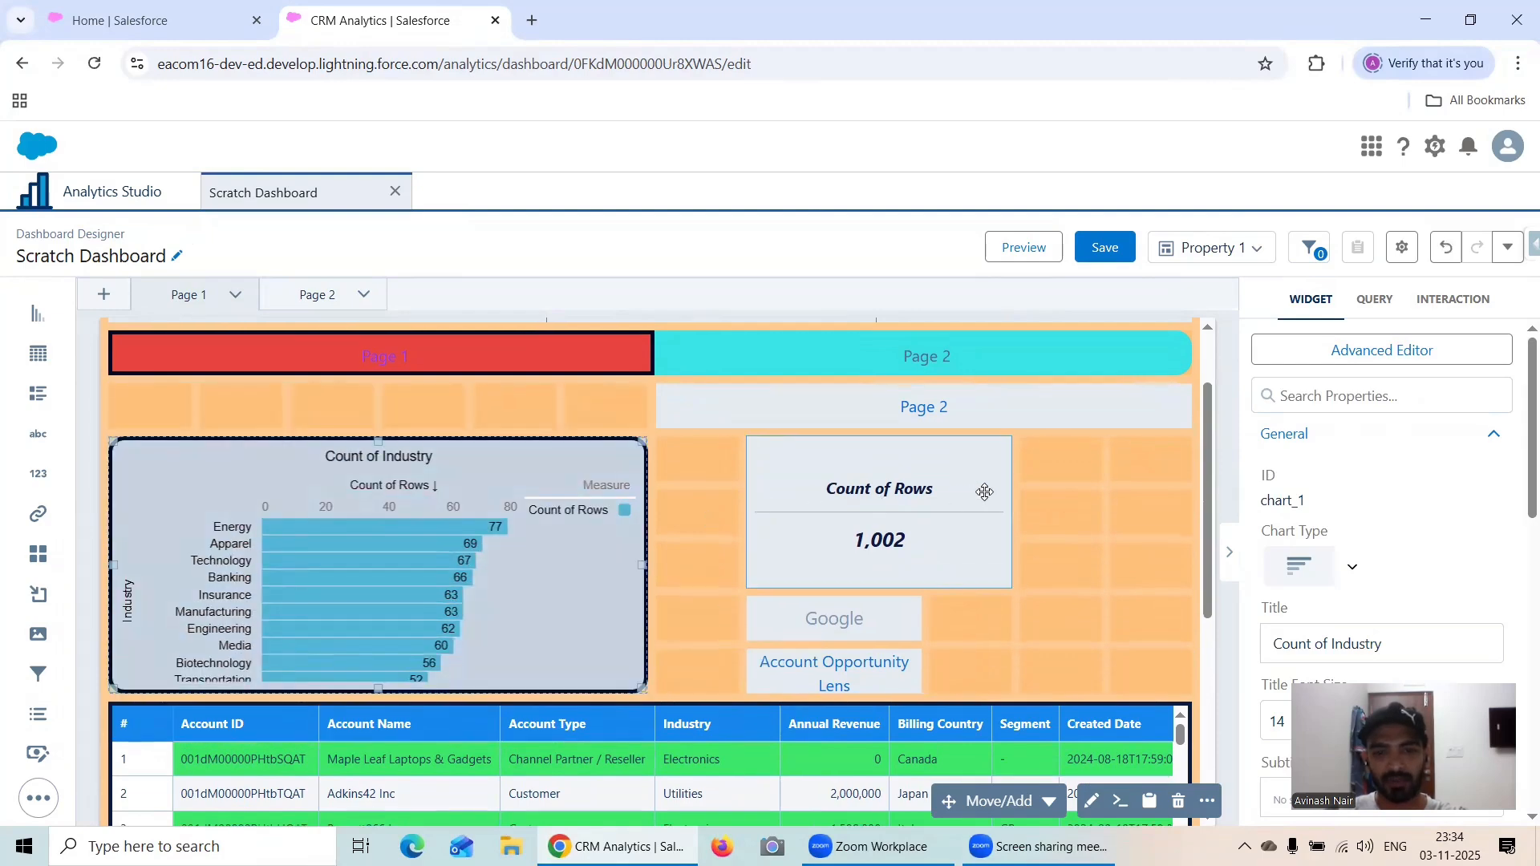
- Move the account details table down so three empty grid rows separate it from the Count of Industry chart
scroll(980, 492, "down", 5)
left_click(849, 557)
left_click(765, 463)
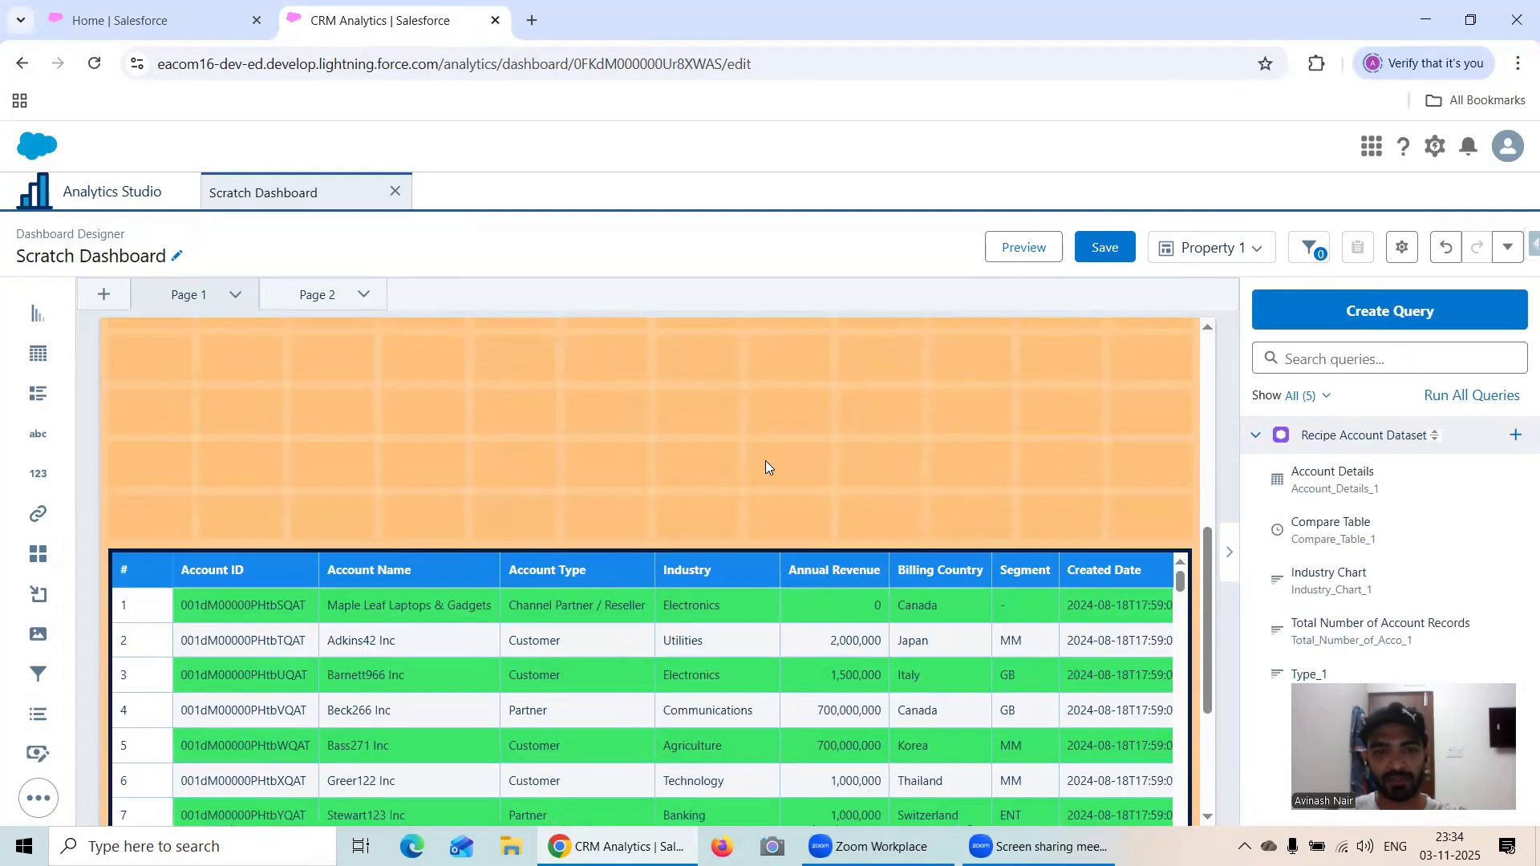
scroll(773, 493, "up", 3)
scroll(773, 493, "down", 3)
left_click_drag(742, 610, 746, 481)
scroll(874, 477, "up", 5)
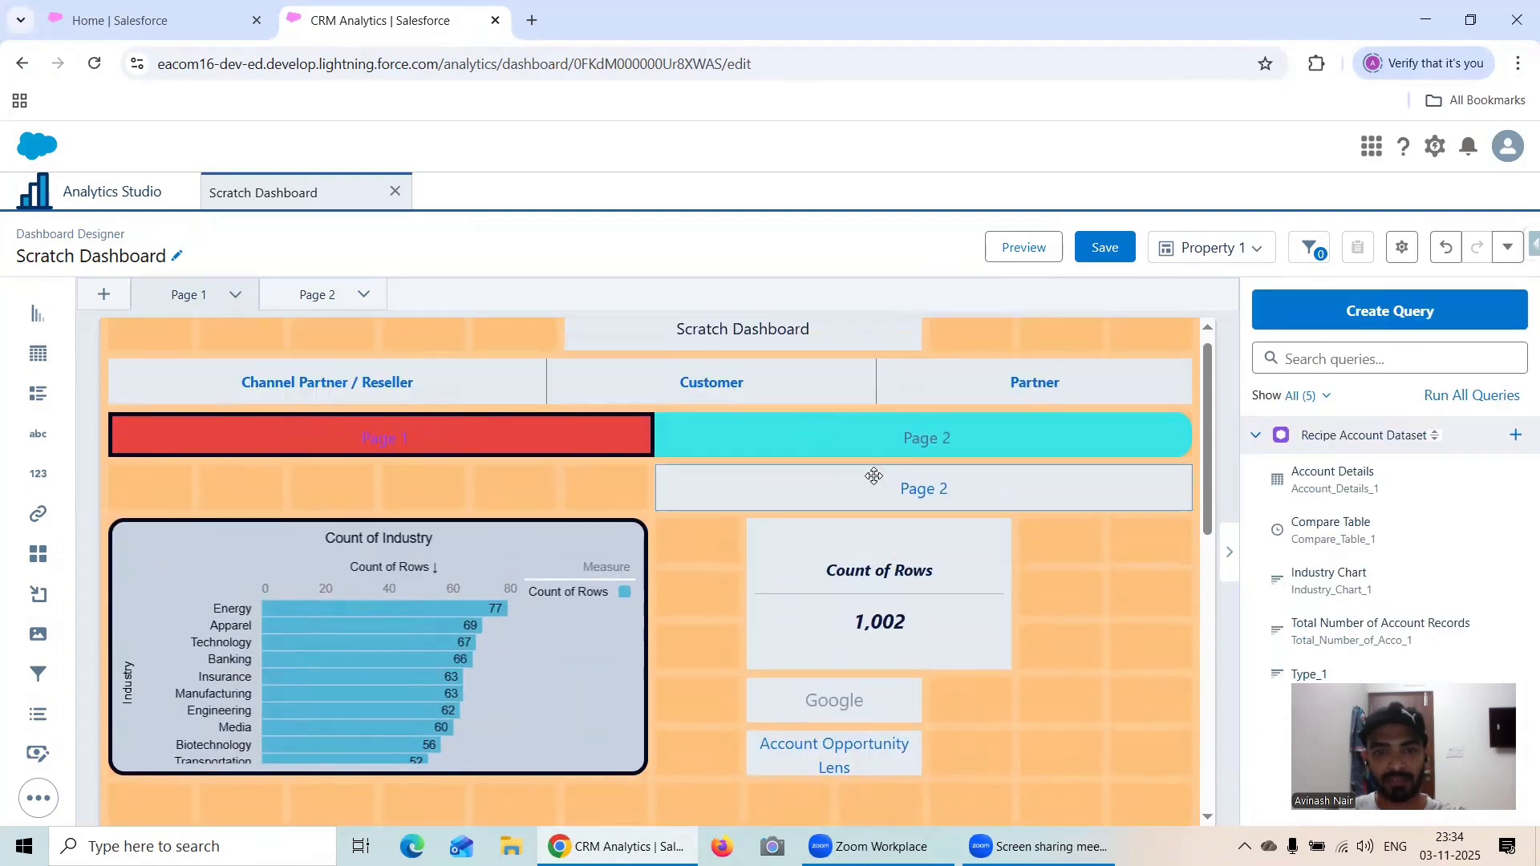
- Move the Count of Industry chart down three rows and the Account Opportunity Lens link, Google link and Count of Rows number down two rows
scroll(875, 585, "down", 3)
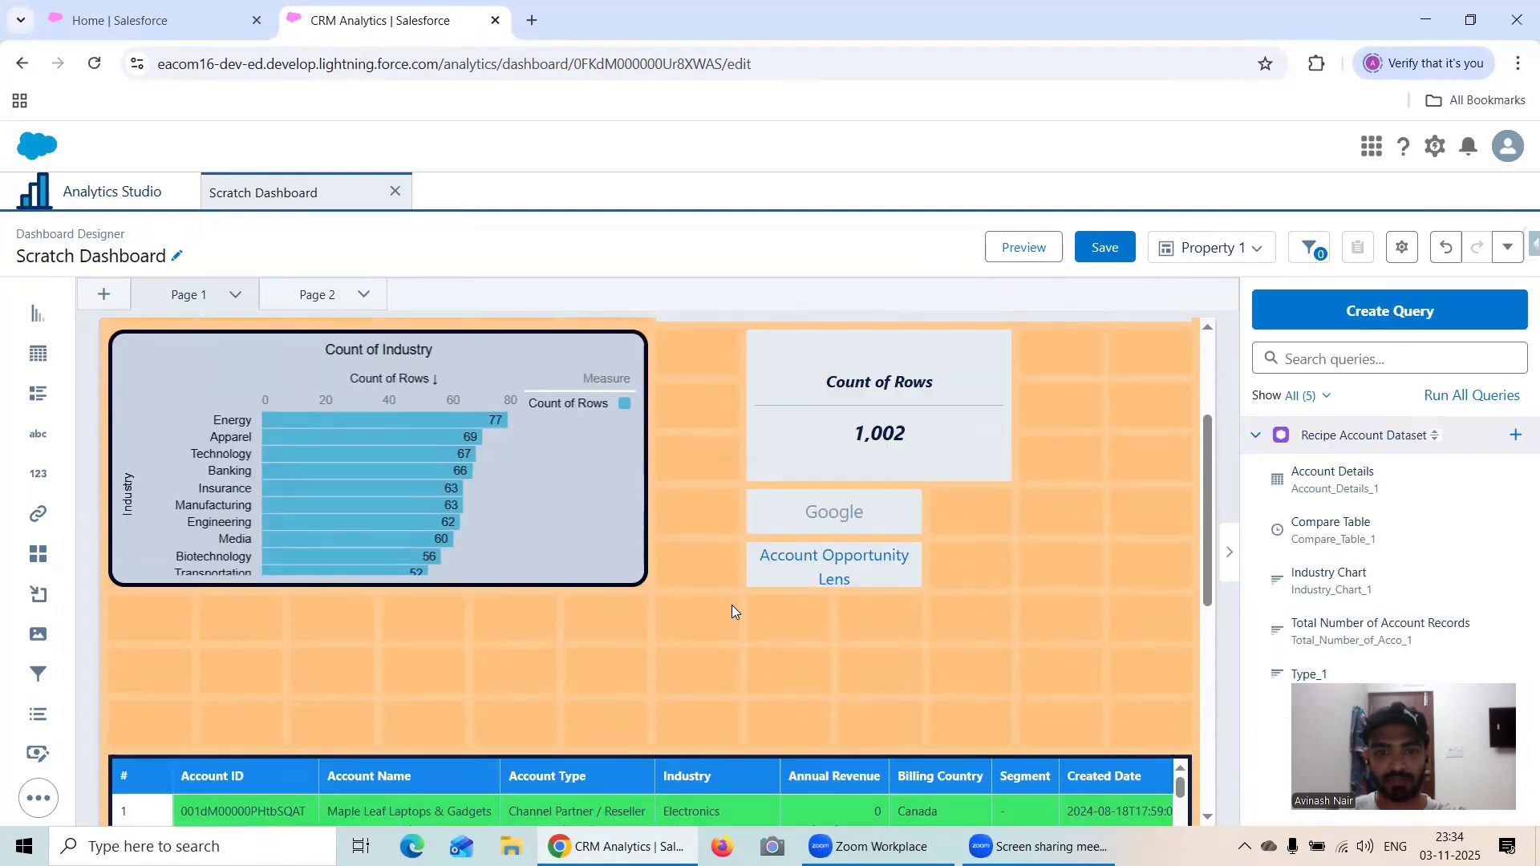
left_click_drag(561, 553, 622, 609)
left_click_drag(800, 555, 802, 661)
left_click_drag(813, 503, 818, 613)
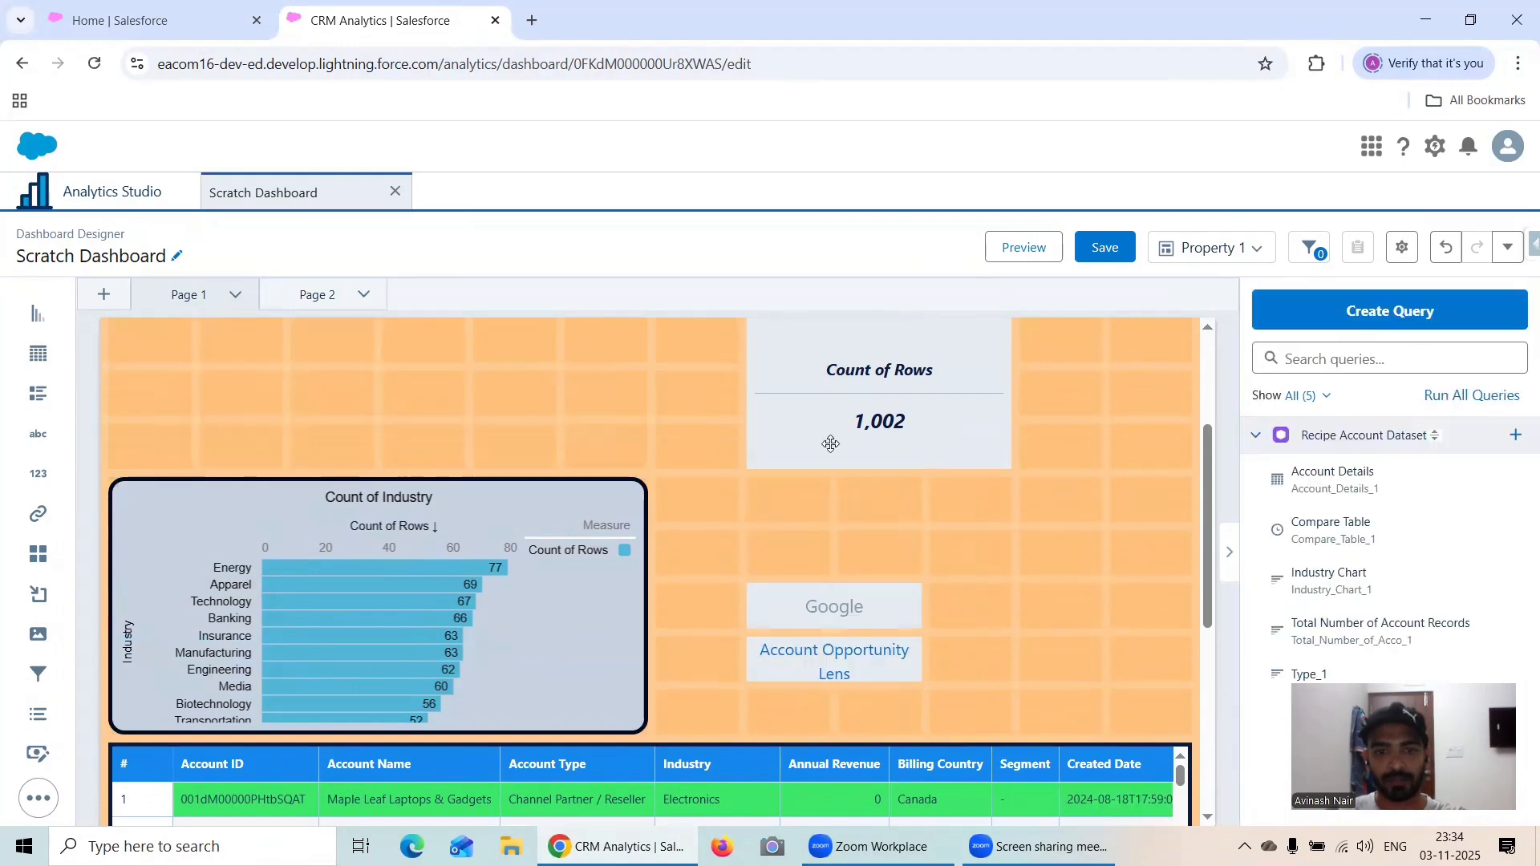
left_click_drag(826, 445, 843, 554)
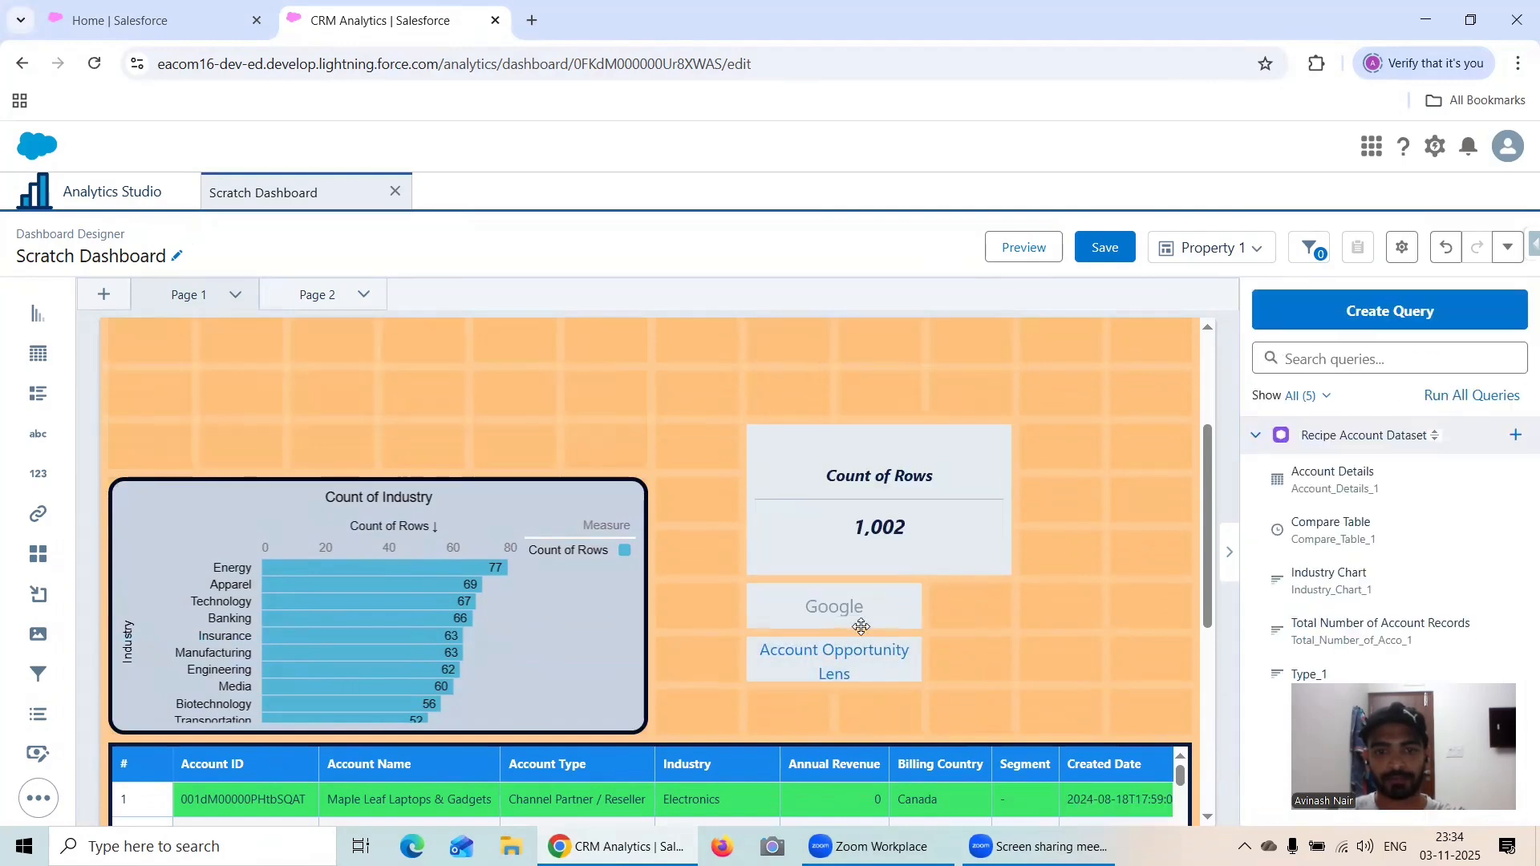
- Shift the Account Opportunity Lens link, the Google link and the Count of Rows number down one more row
left_click(834, 614)
left_click_drag(860, 652, 853, 706)
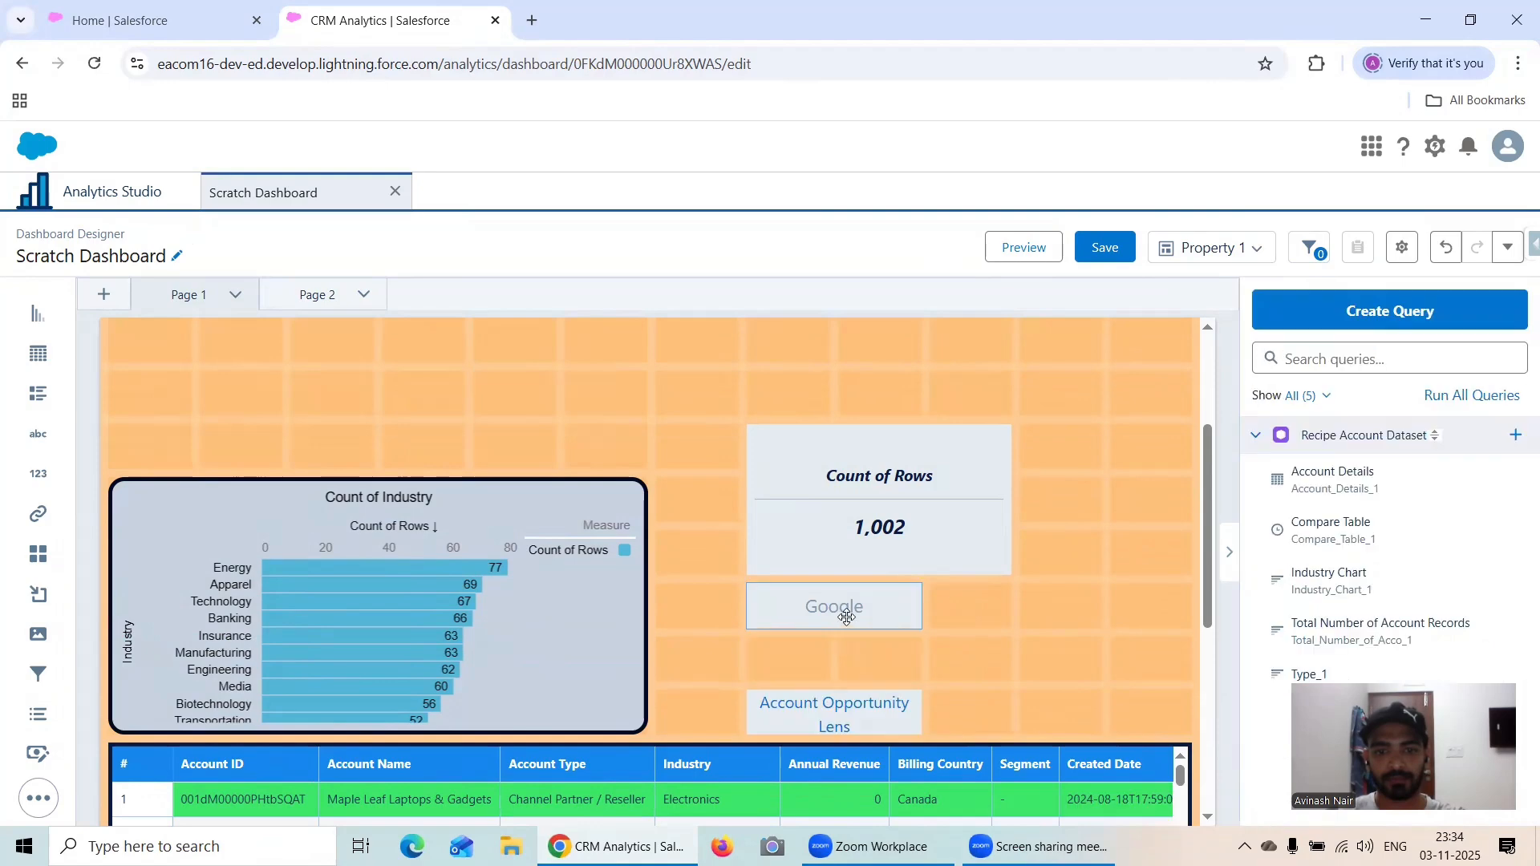
left_click_drag(849, 614, 849, 664)
left_click_drag(851, 542, 850, 605)
- Place a filter widget in the freed space above the Count of Industry chart
scroll(693, 575, "up", 3)
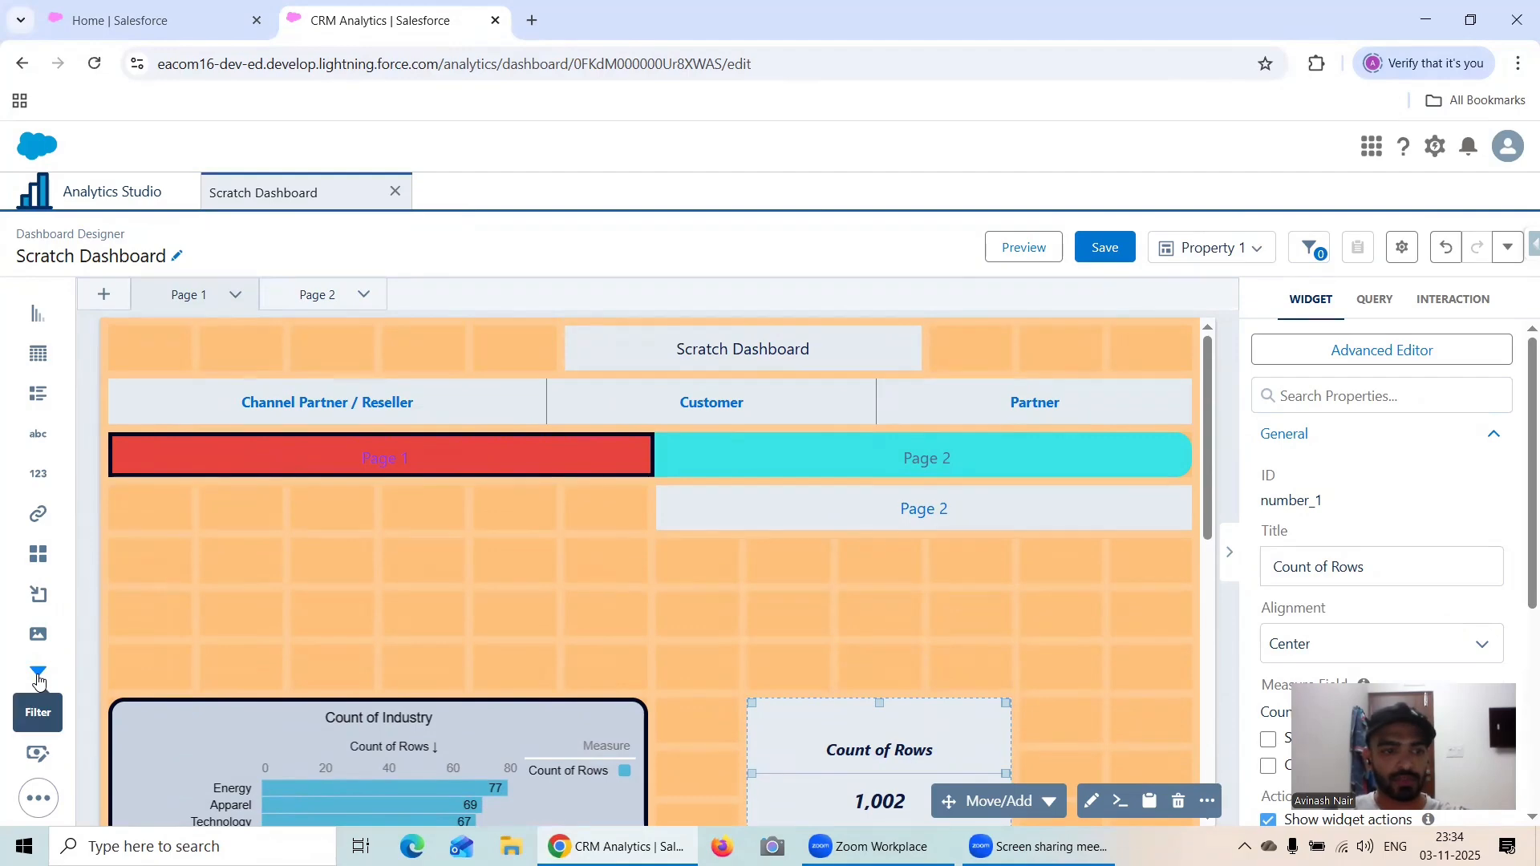
left_click_drag(38, 680, 327, 554)
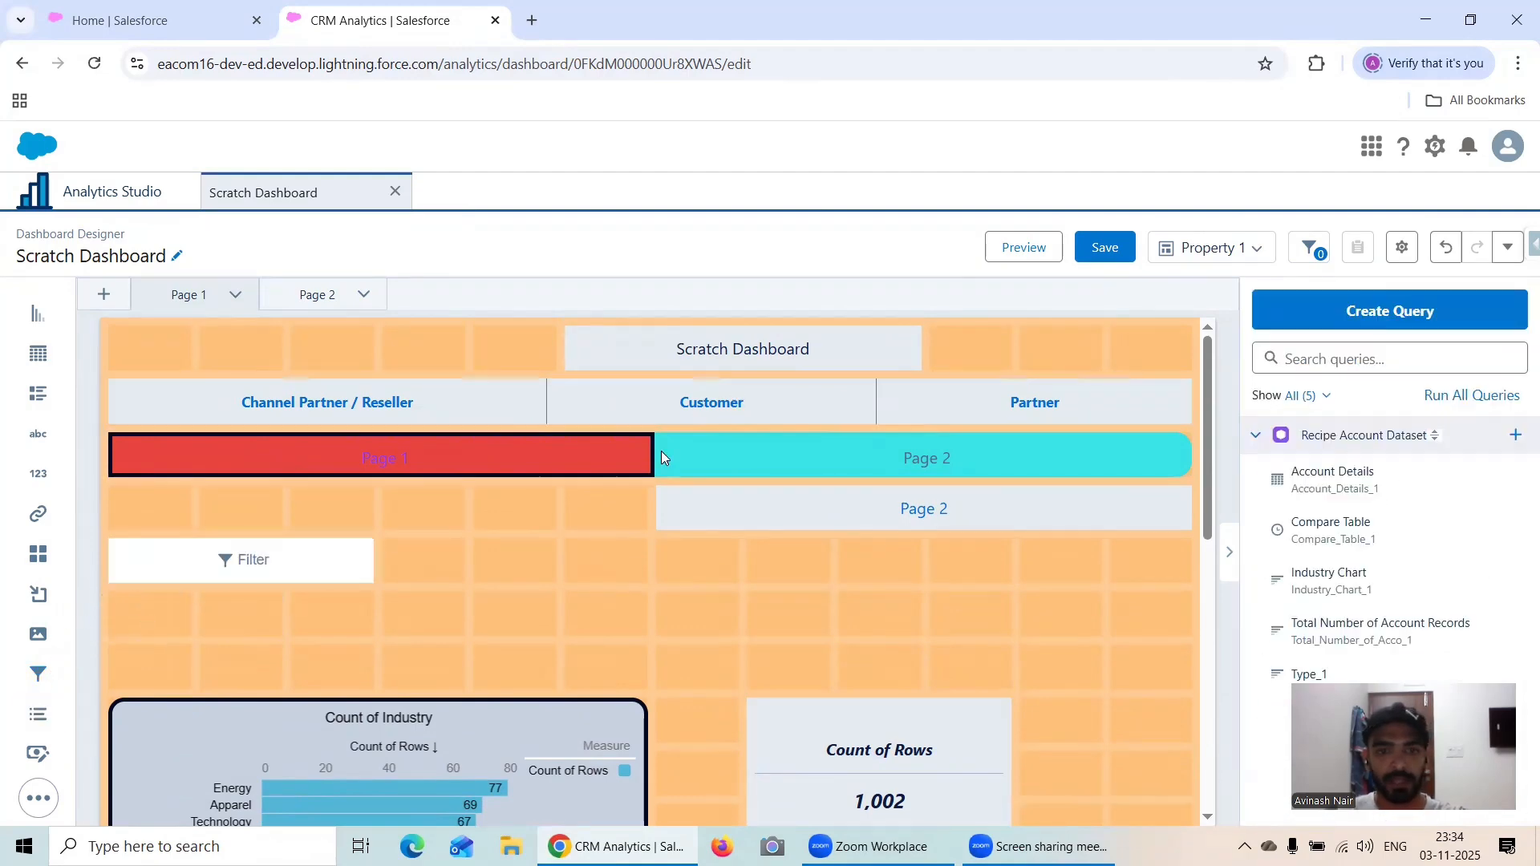
- Inspect the query behind the account type toggle, then close it without changes
left_click(460, 419)
double_click(461, 418)
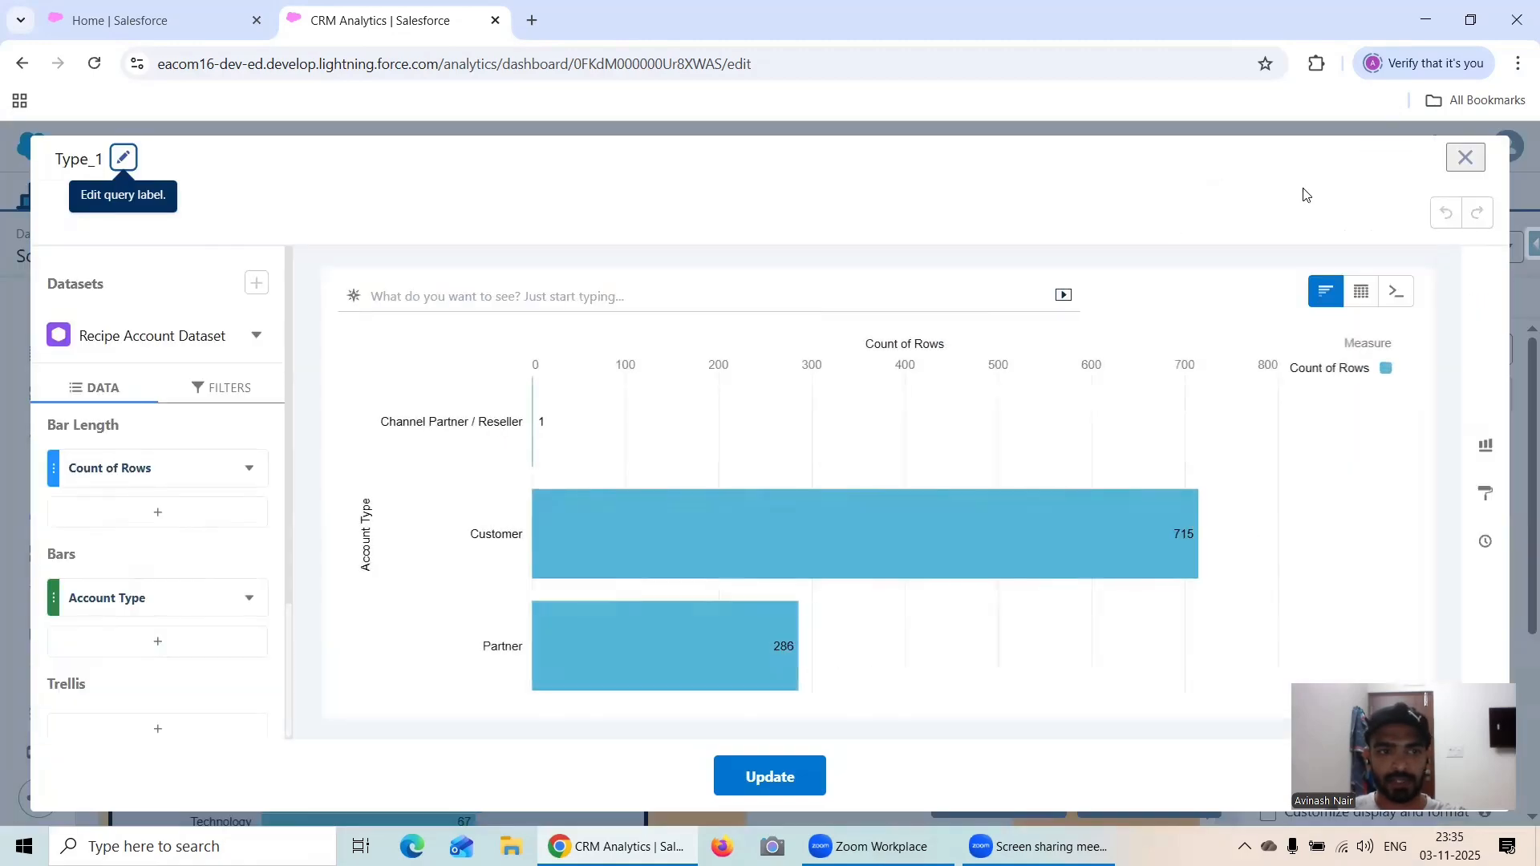
left_click(1464, 157)
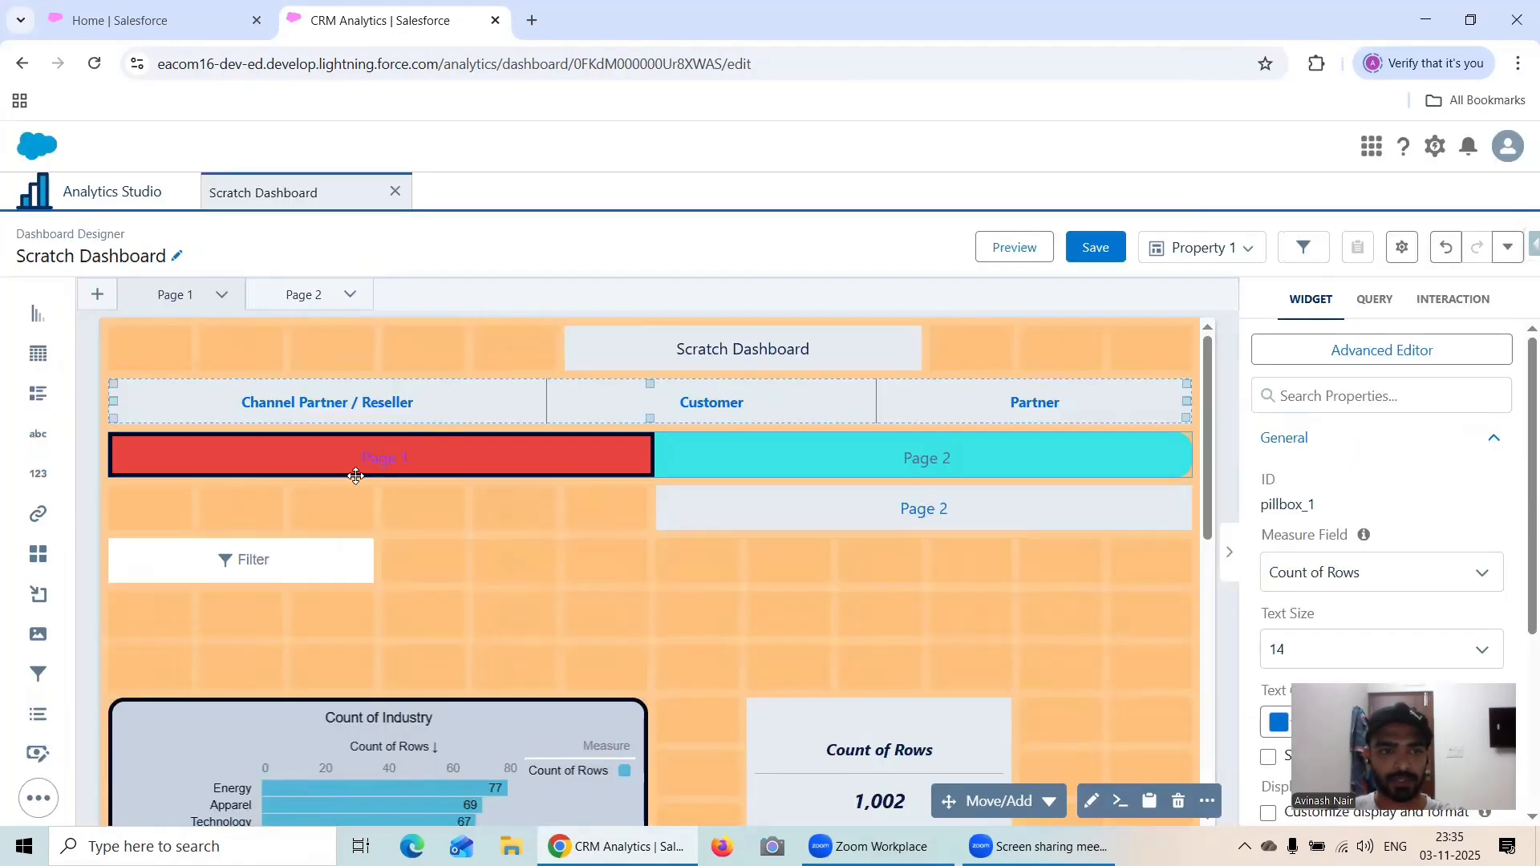
- Set up the new filter widget on the Industry field of the Recipe Account Dataset
double_click(258, 561)
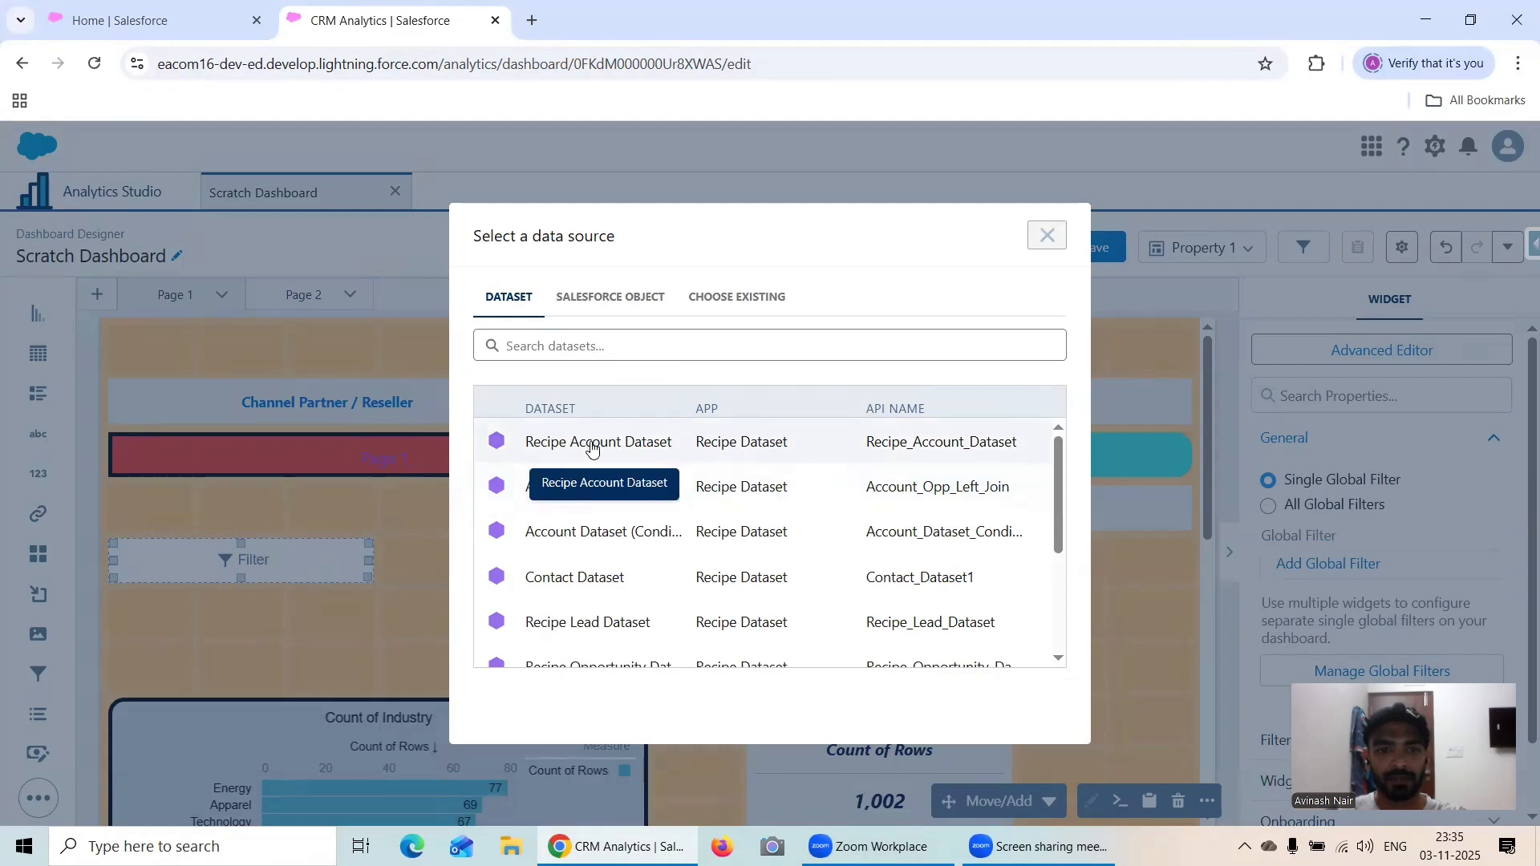
left_click(613, 446)
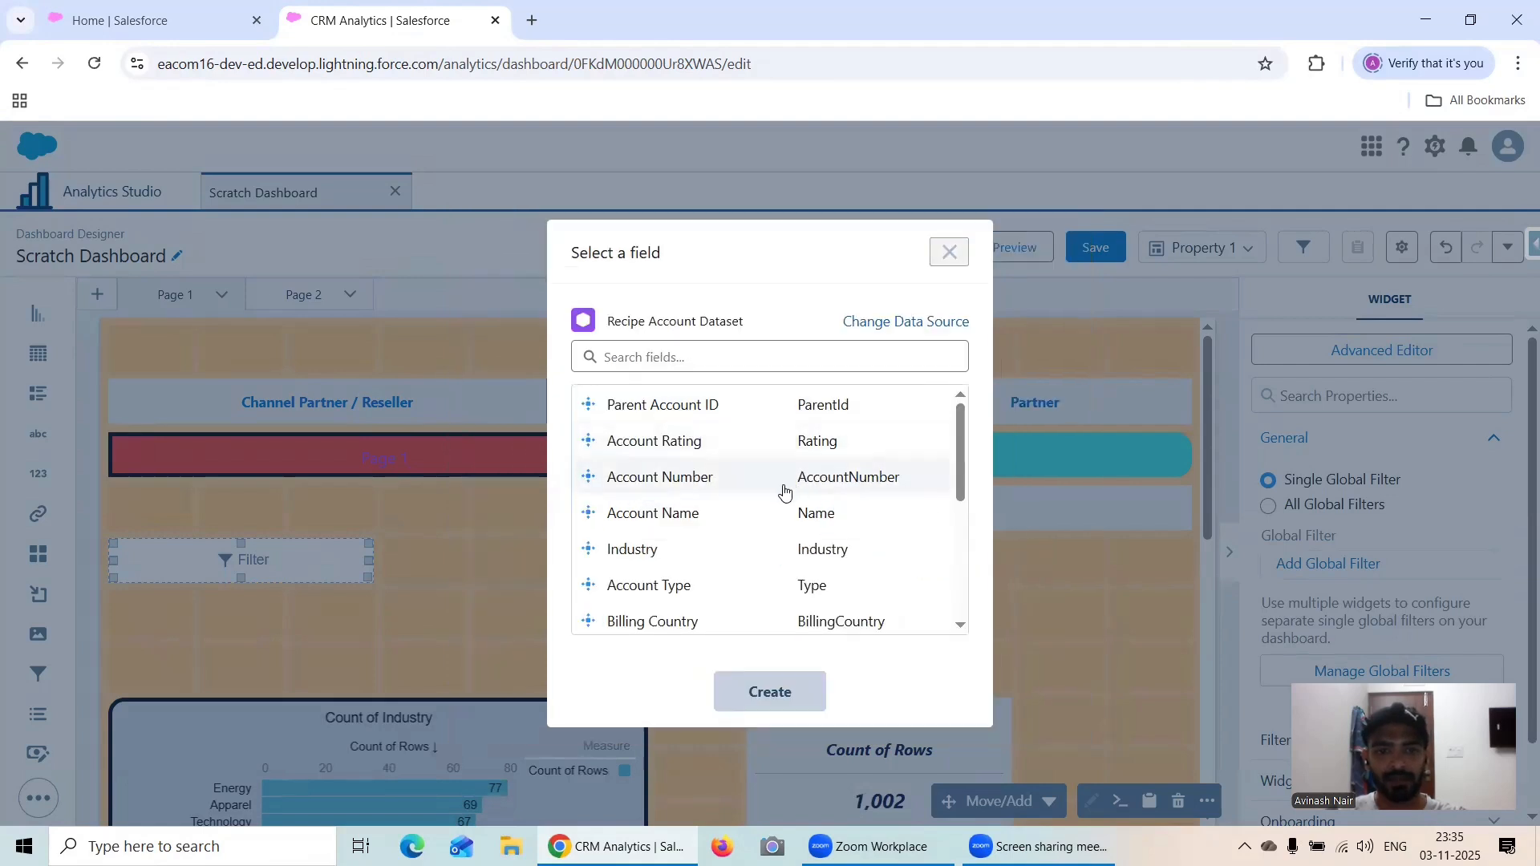
scroll(784, 480, "down", 1)
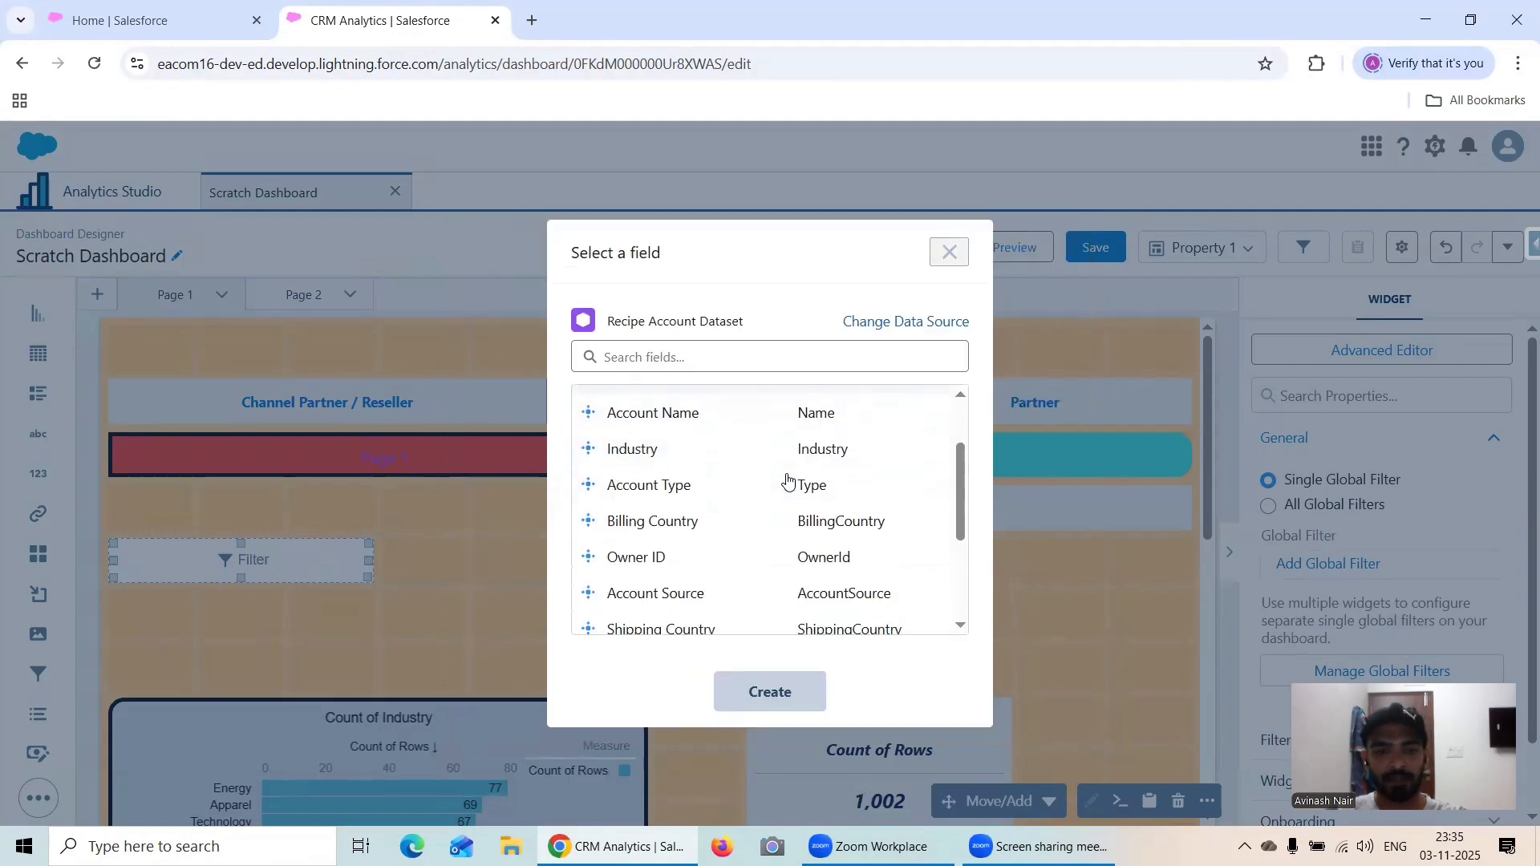
left_click(634, 448)
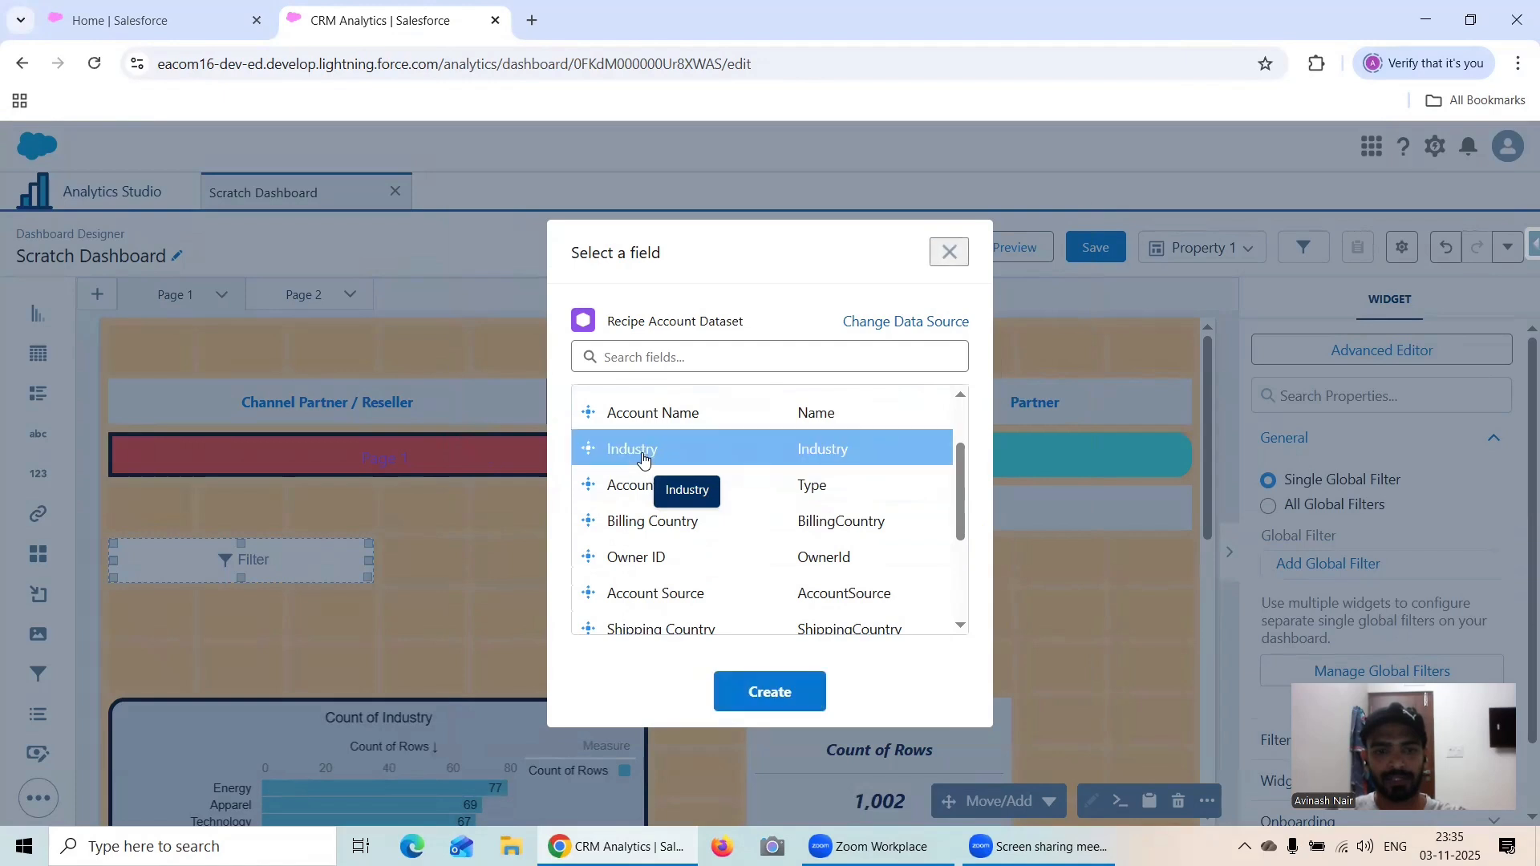
left_click(762, 698)
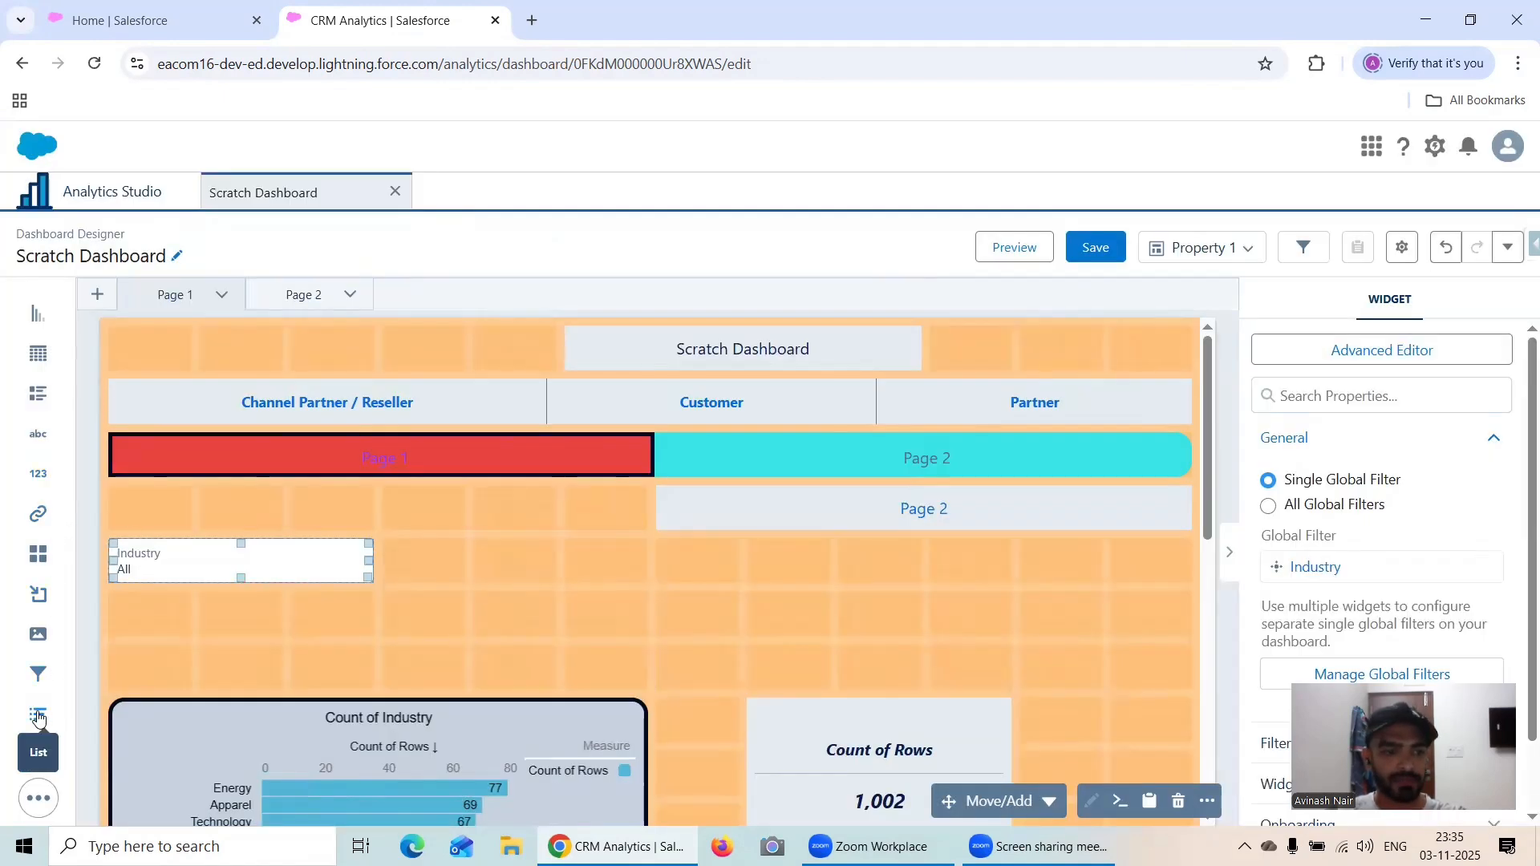
- Add a list widget three columns wide beside the Industry filter and base it on the Industry field
left_click_drag(38, 718, 449, 573)
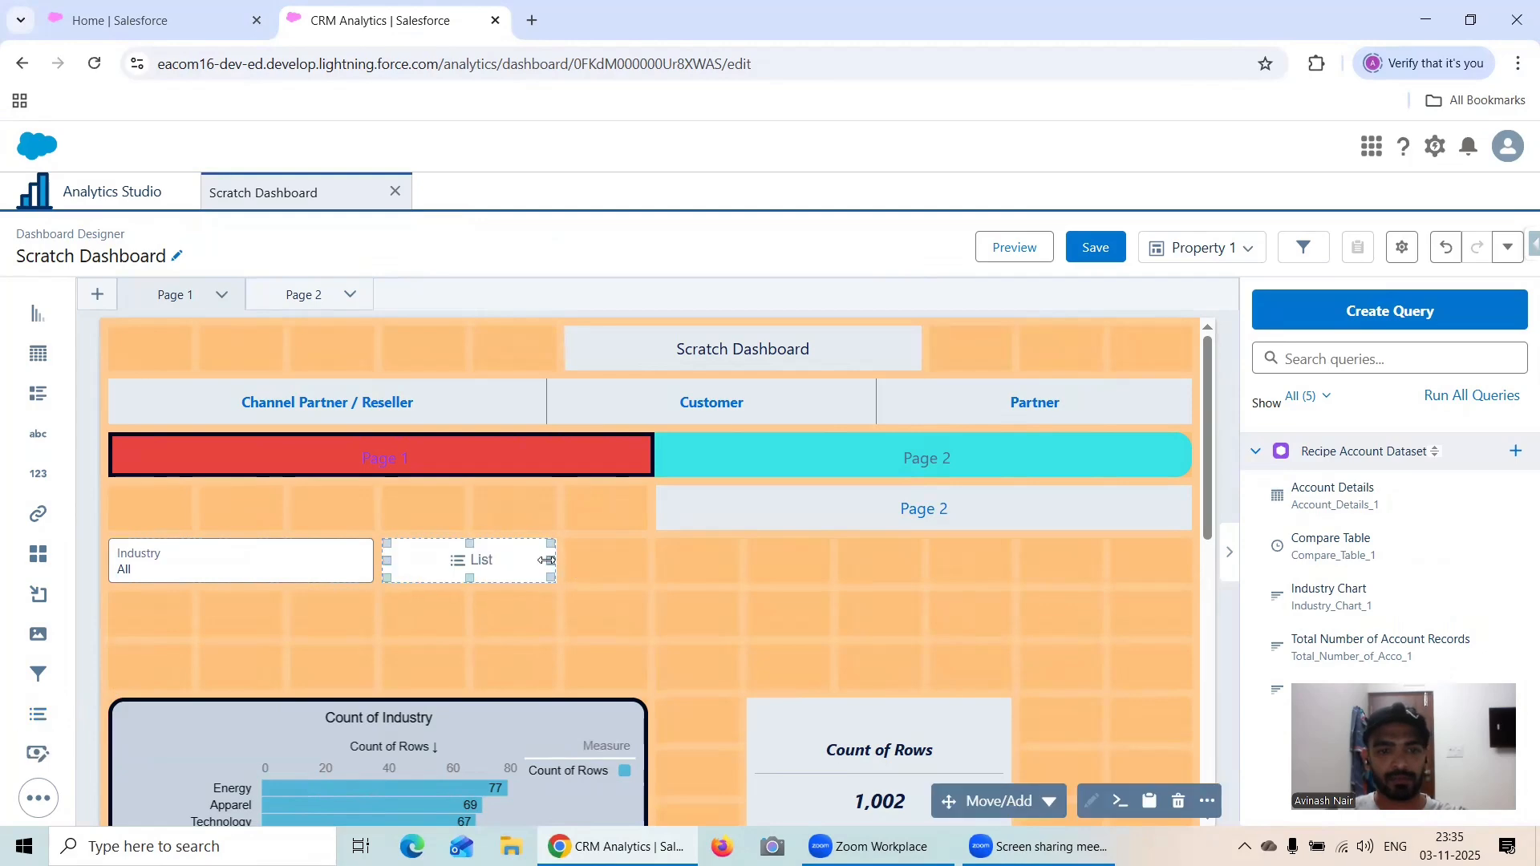
left_click_drag(604, 559, 525, 569)
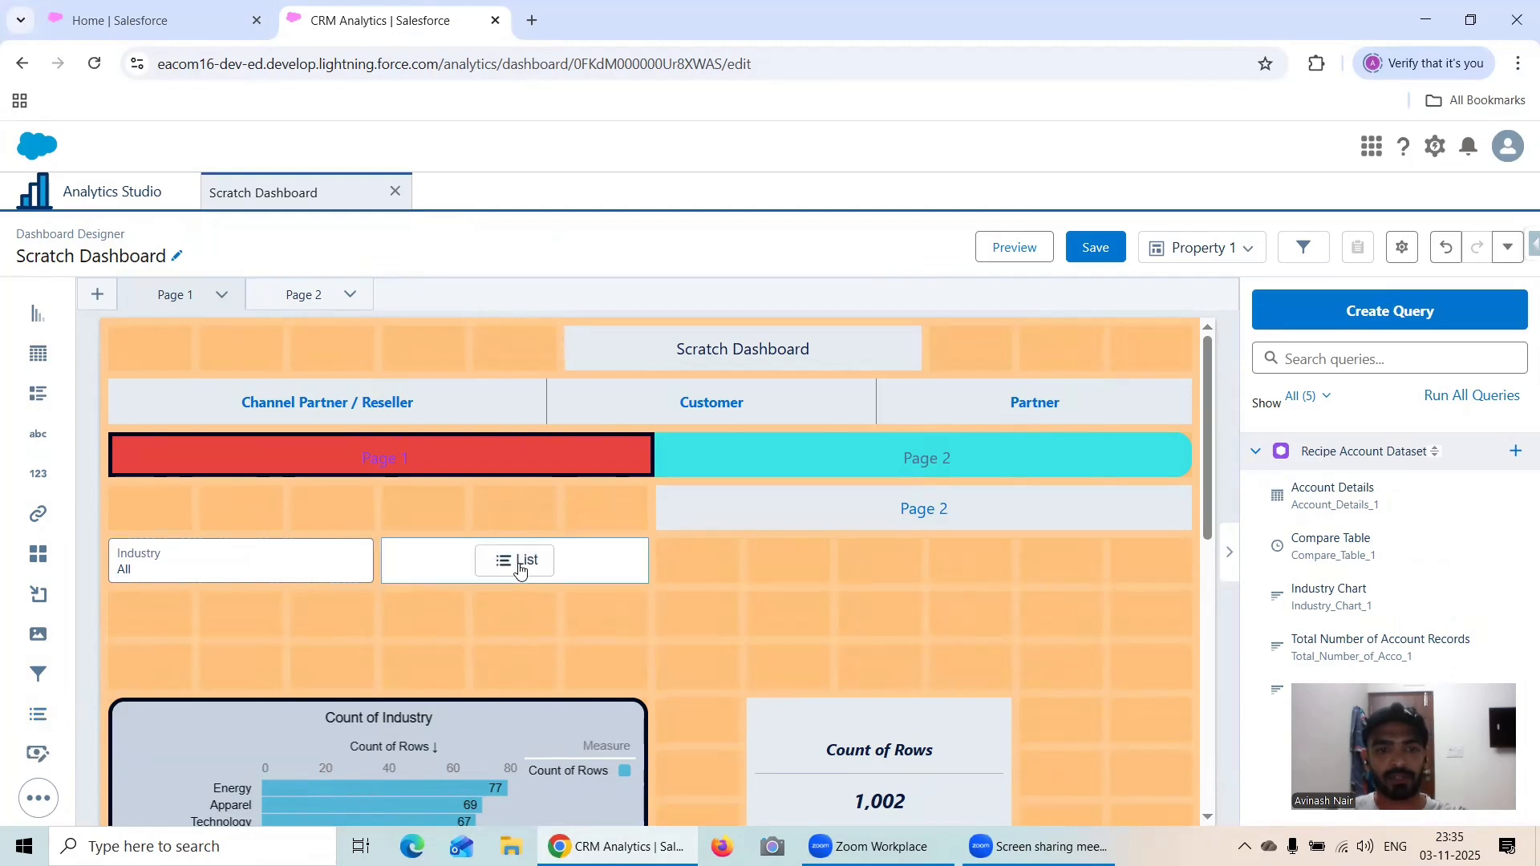
left_click(520, 567)
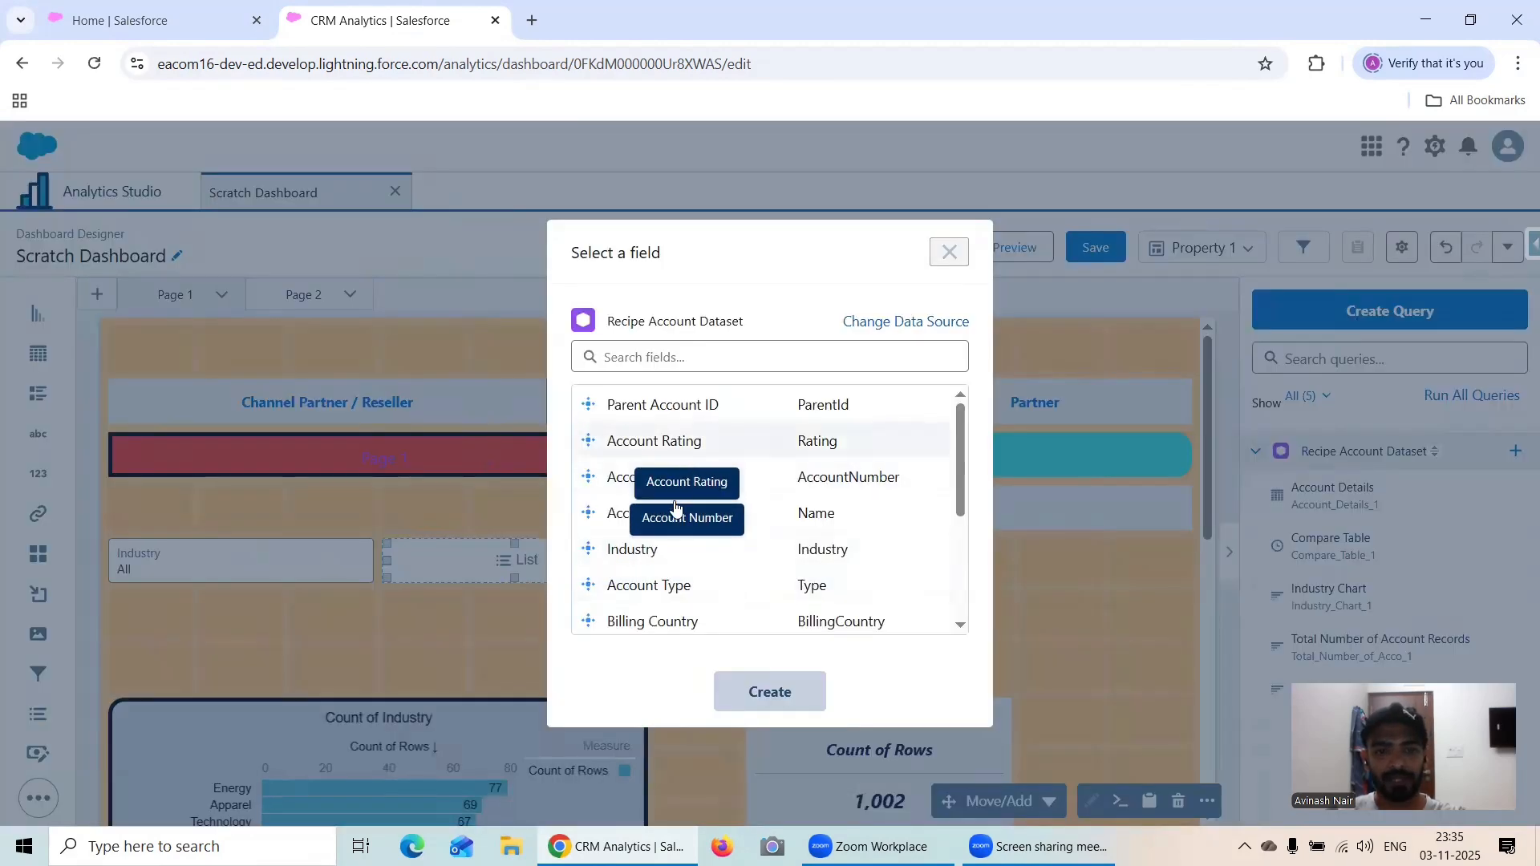
left_click(653, 550)
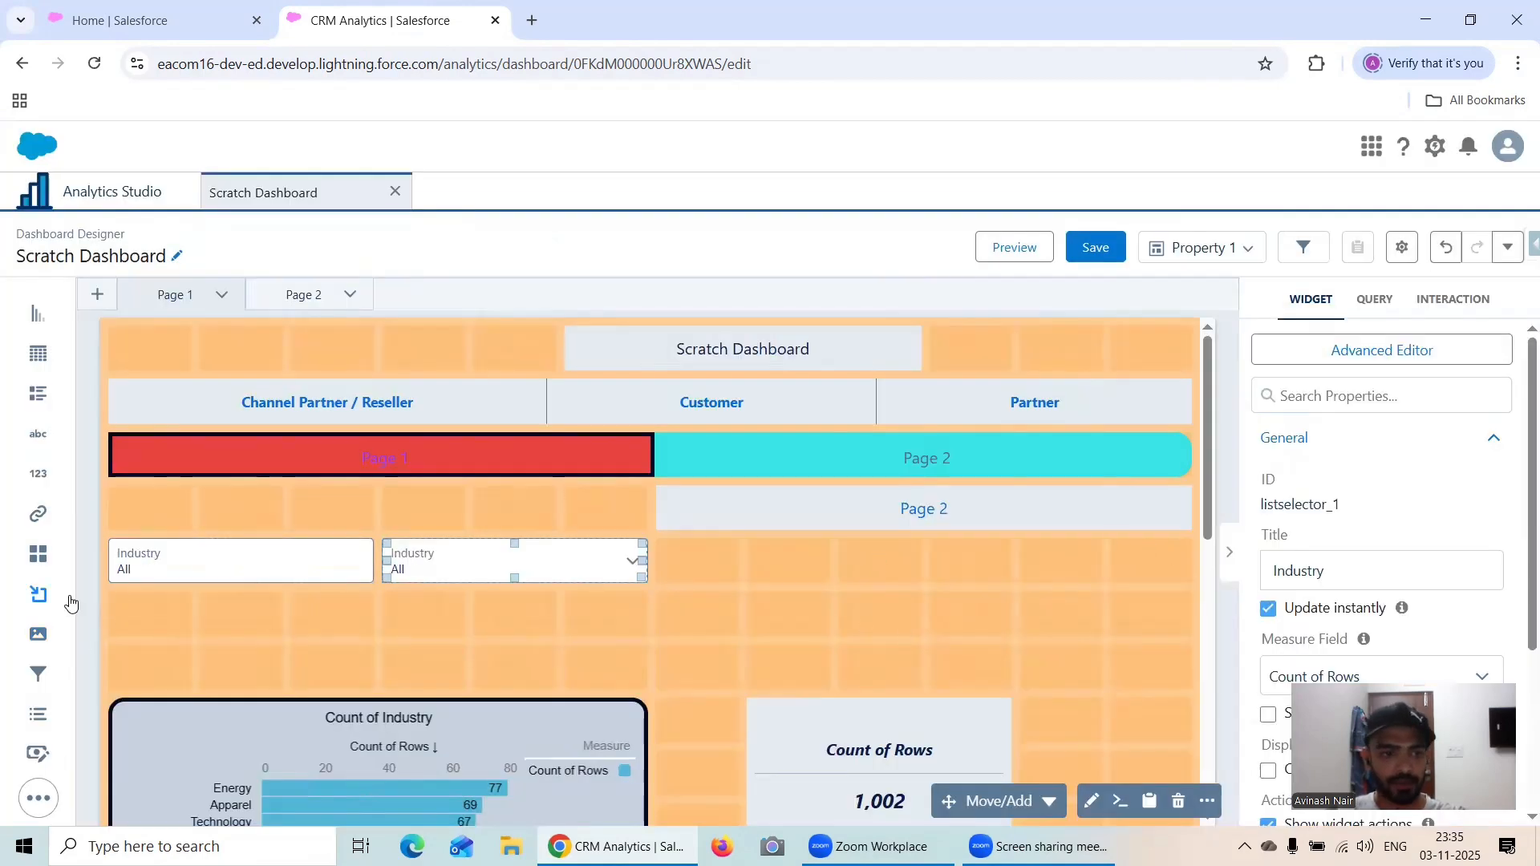
- Add a date widget below the second Page 2 link and base it on the Created Date field
mouse_move(62, 762)
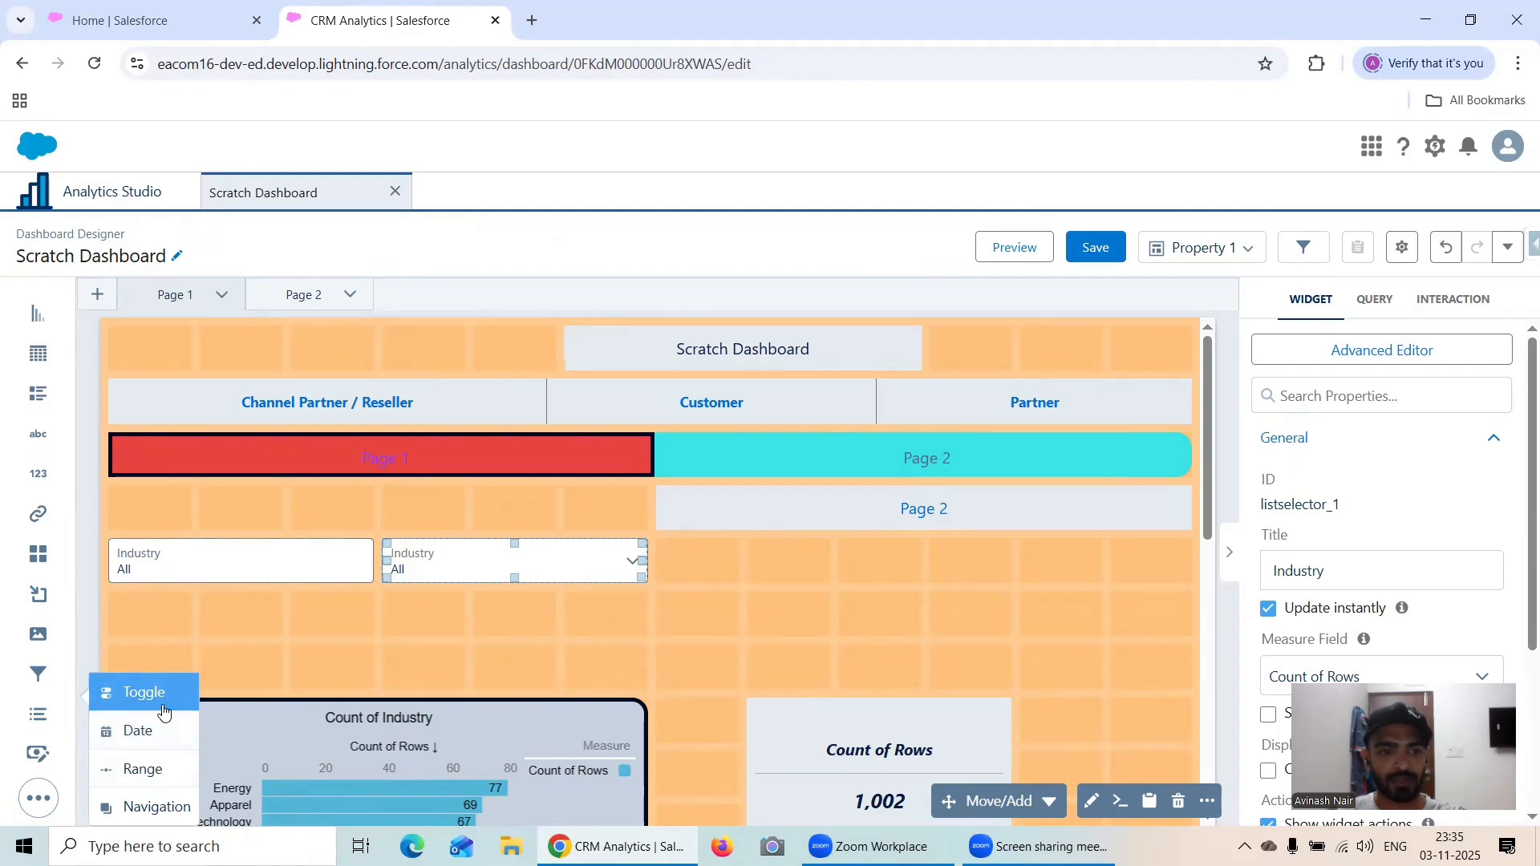
left_click_drag(152, 747, 770, 647)
left_click(768, 615)
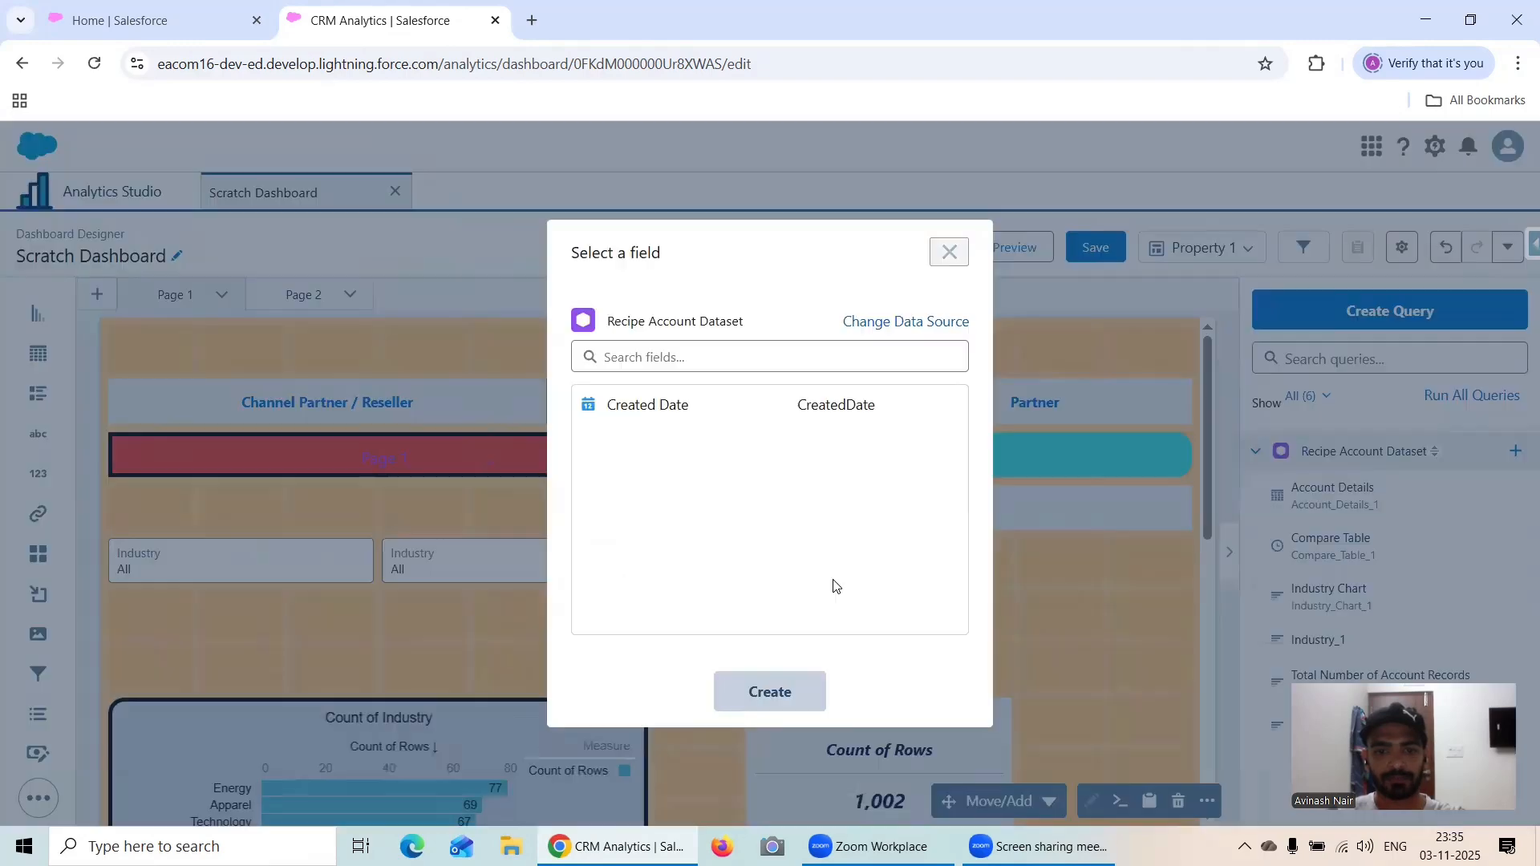
left_click(677, 413)
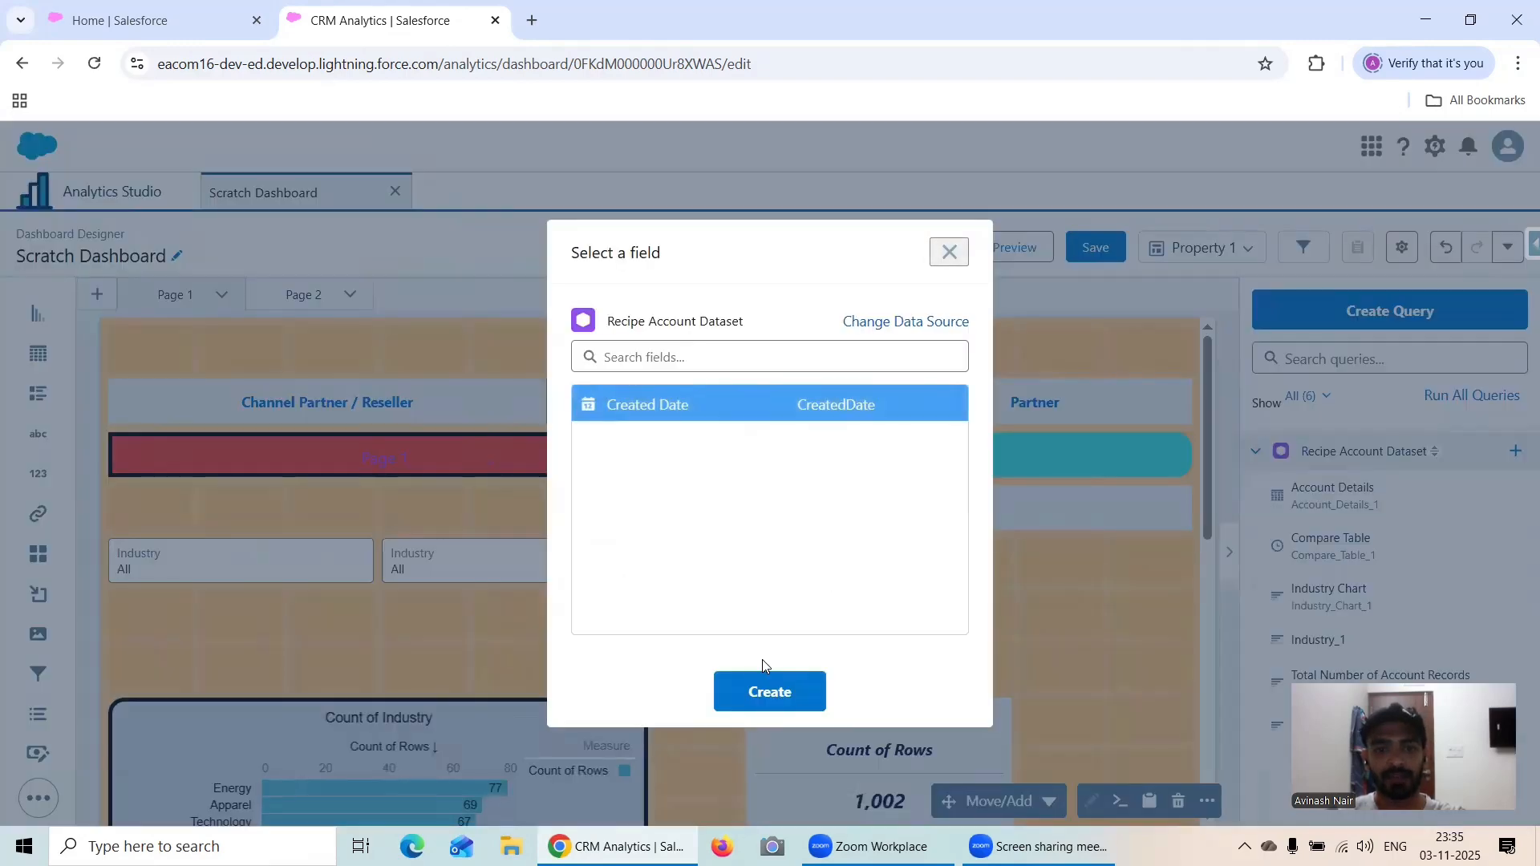
left_click(766, 686)
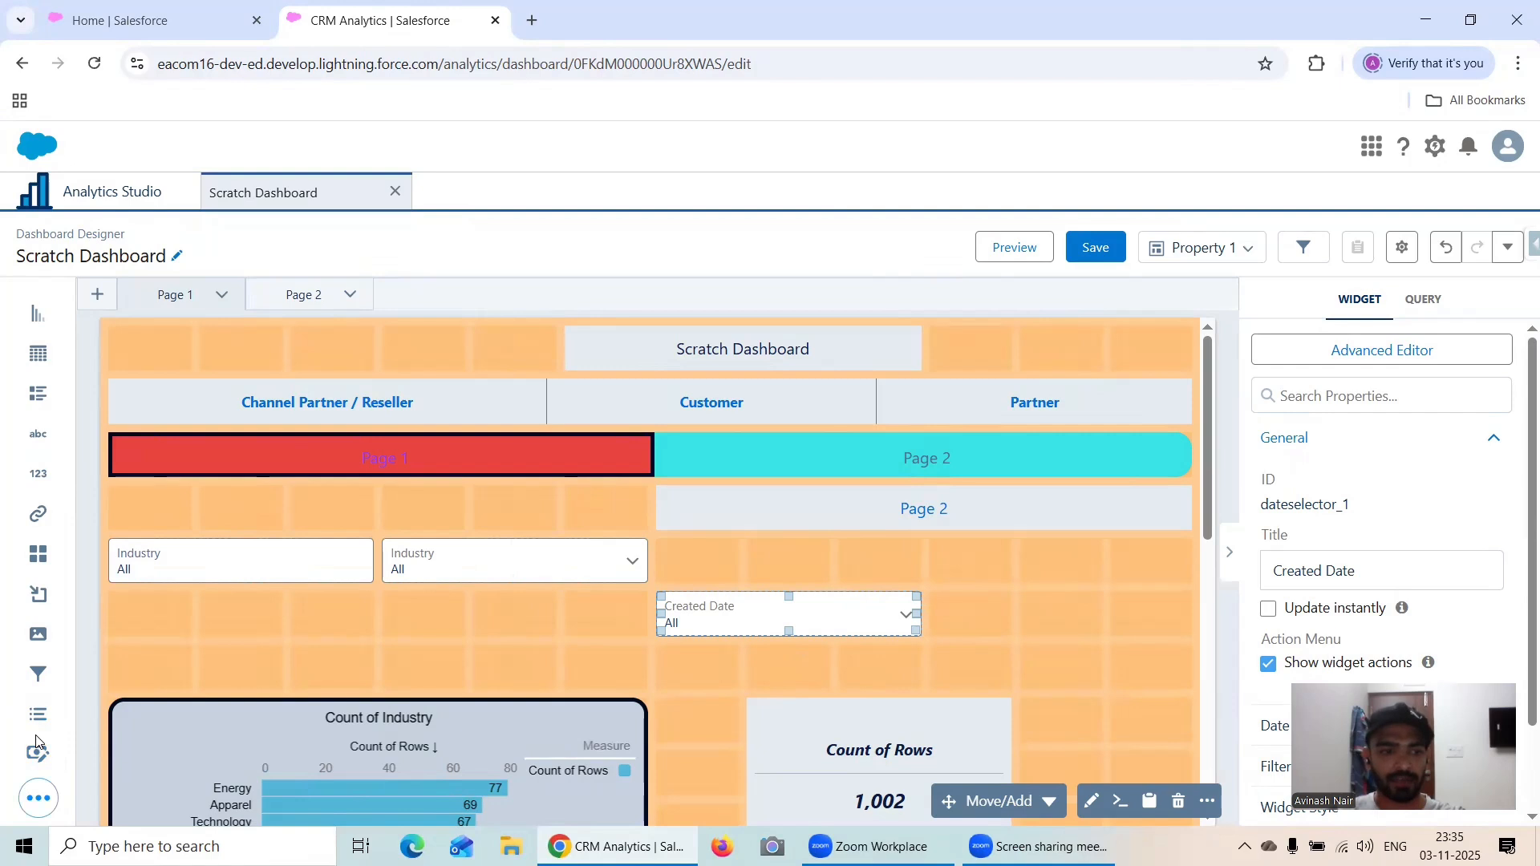
- Add a range widget beside the Created Date widget and base it on the Annual Revenue field
mouse_move(37, 750)
left_click_drag(143, 768, 1155, 614)
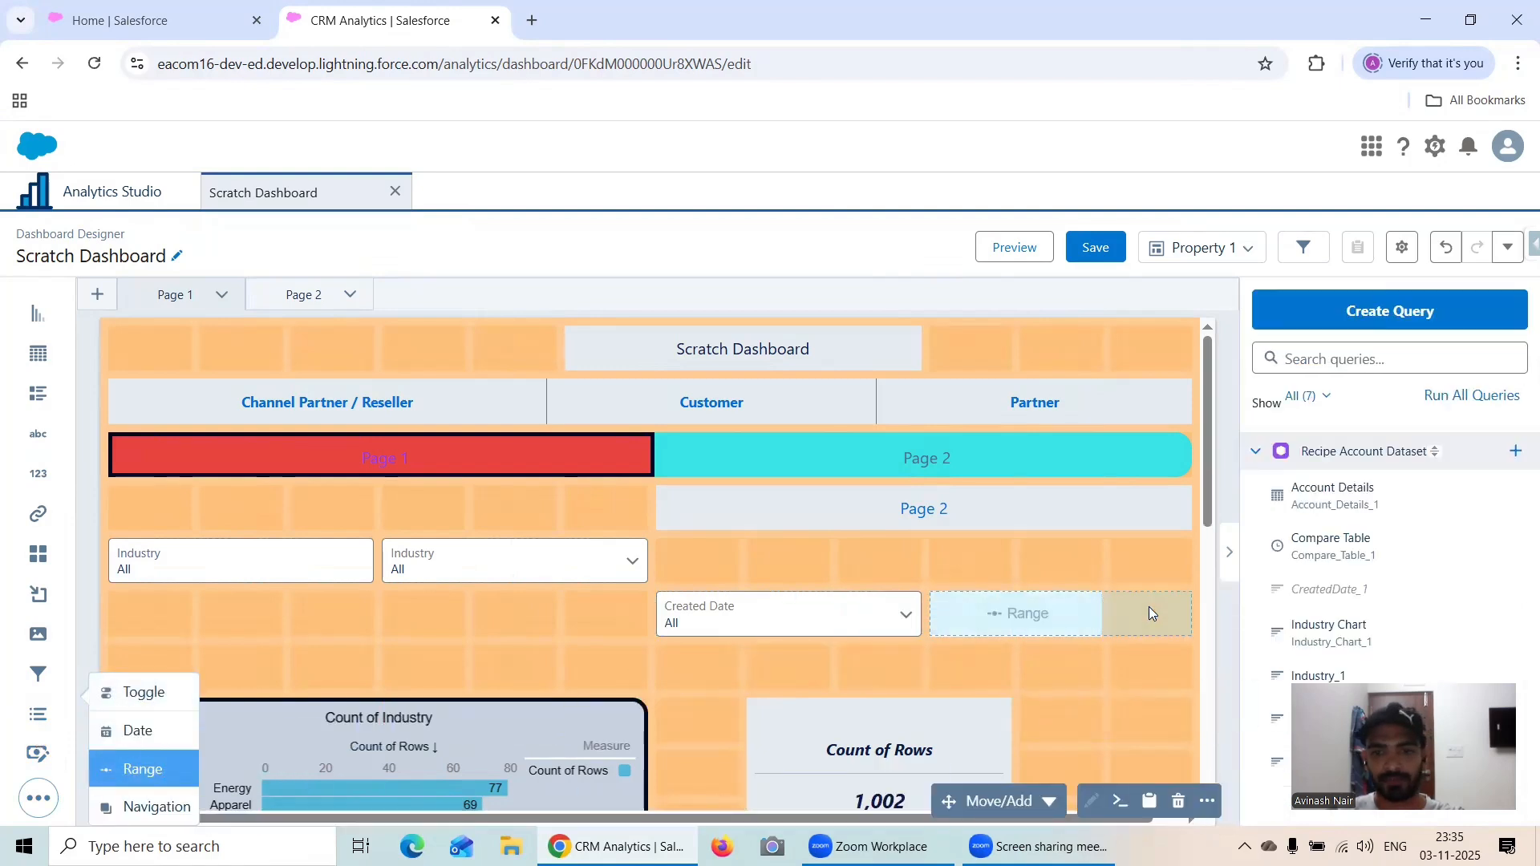
left_click(1072, 619)
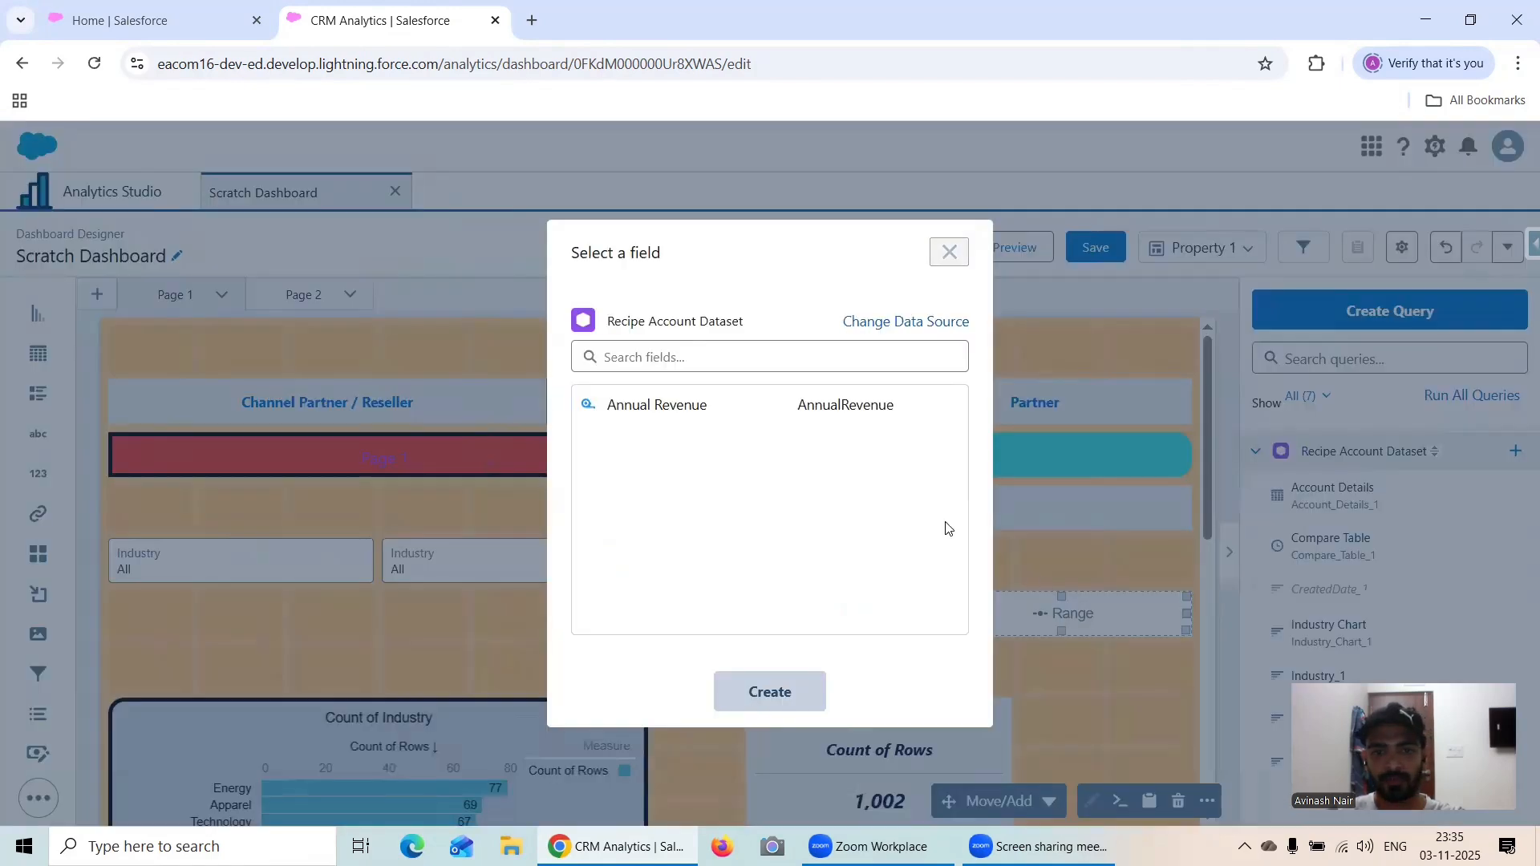
left_click(674, 409)
left_click(766, 690)
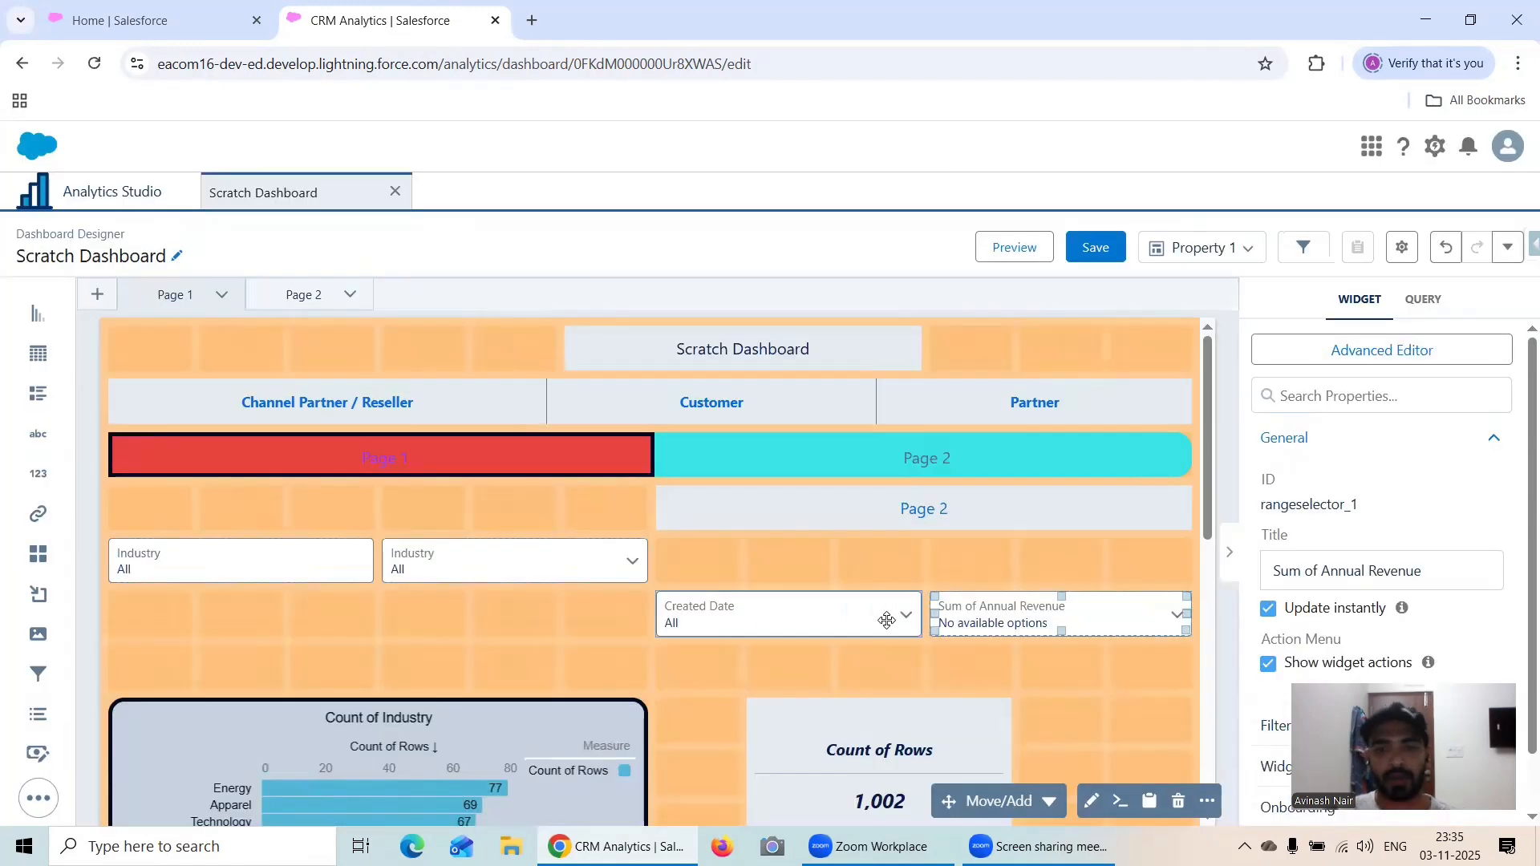
- Preview the dashboard, then return to editing and examine the general and filter style settings of the Industry list widget
left_click(1011, 255)
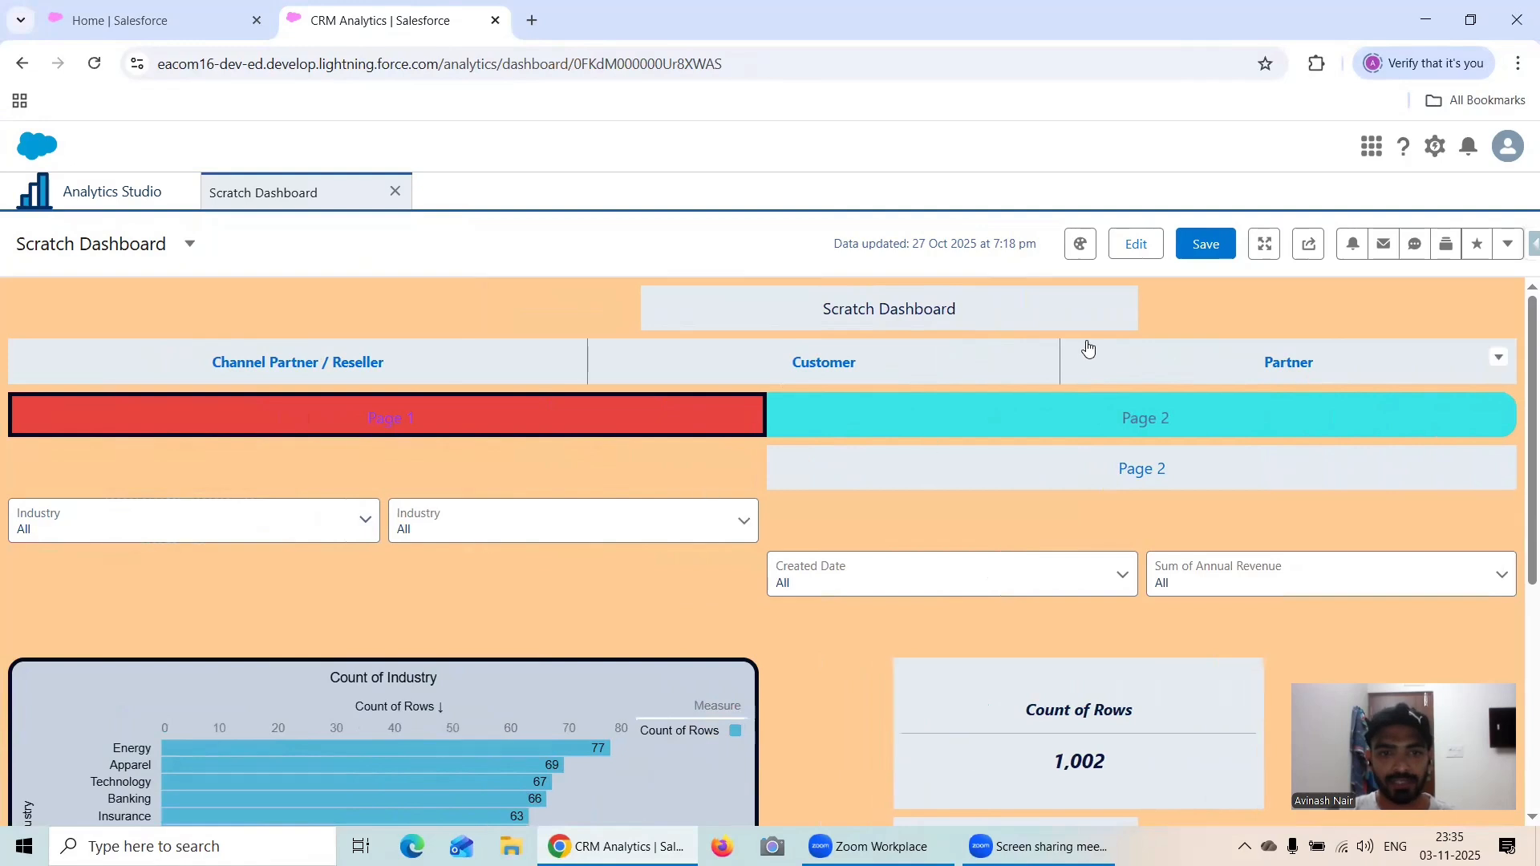
left_click(1134, 244)
left_click(485, 561)
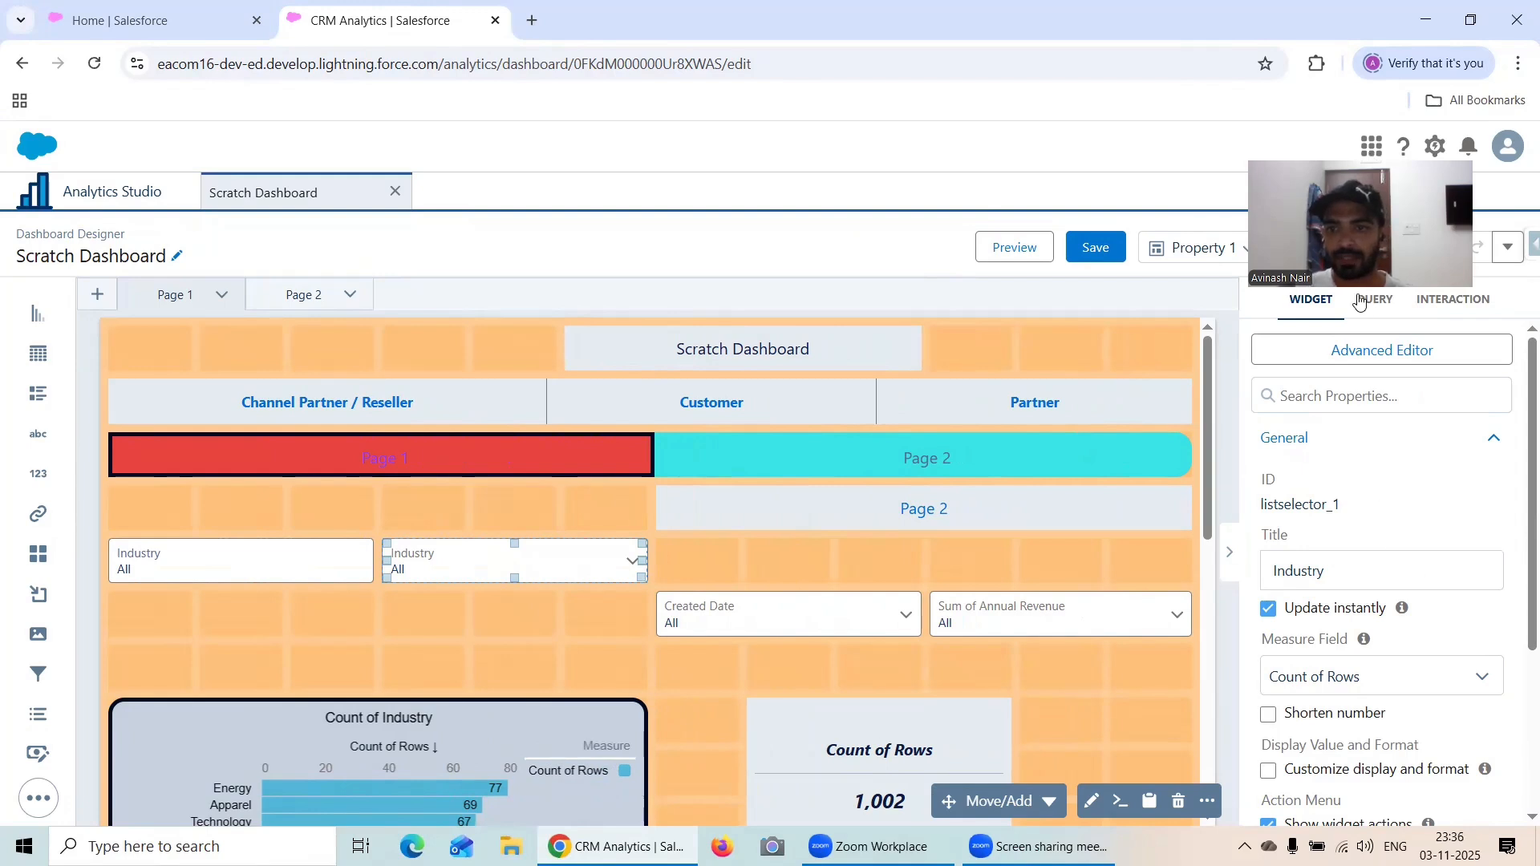
scroll(1364, 501, "down", 1)
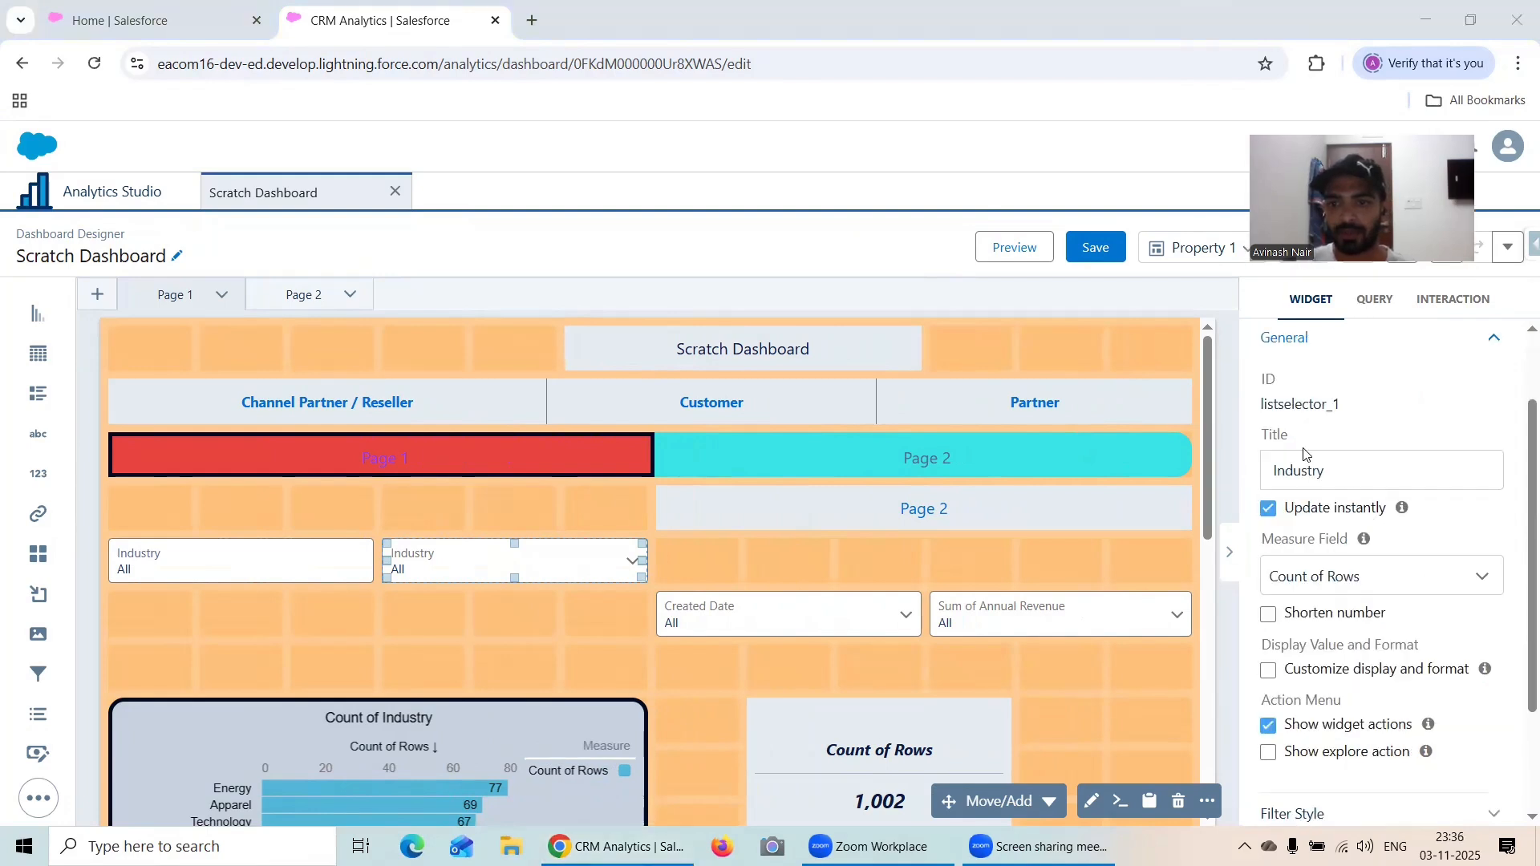
scroll(1312, 479, "down", 1)
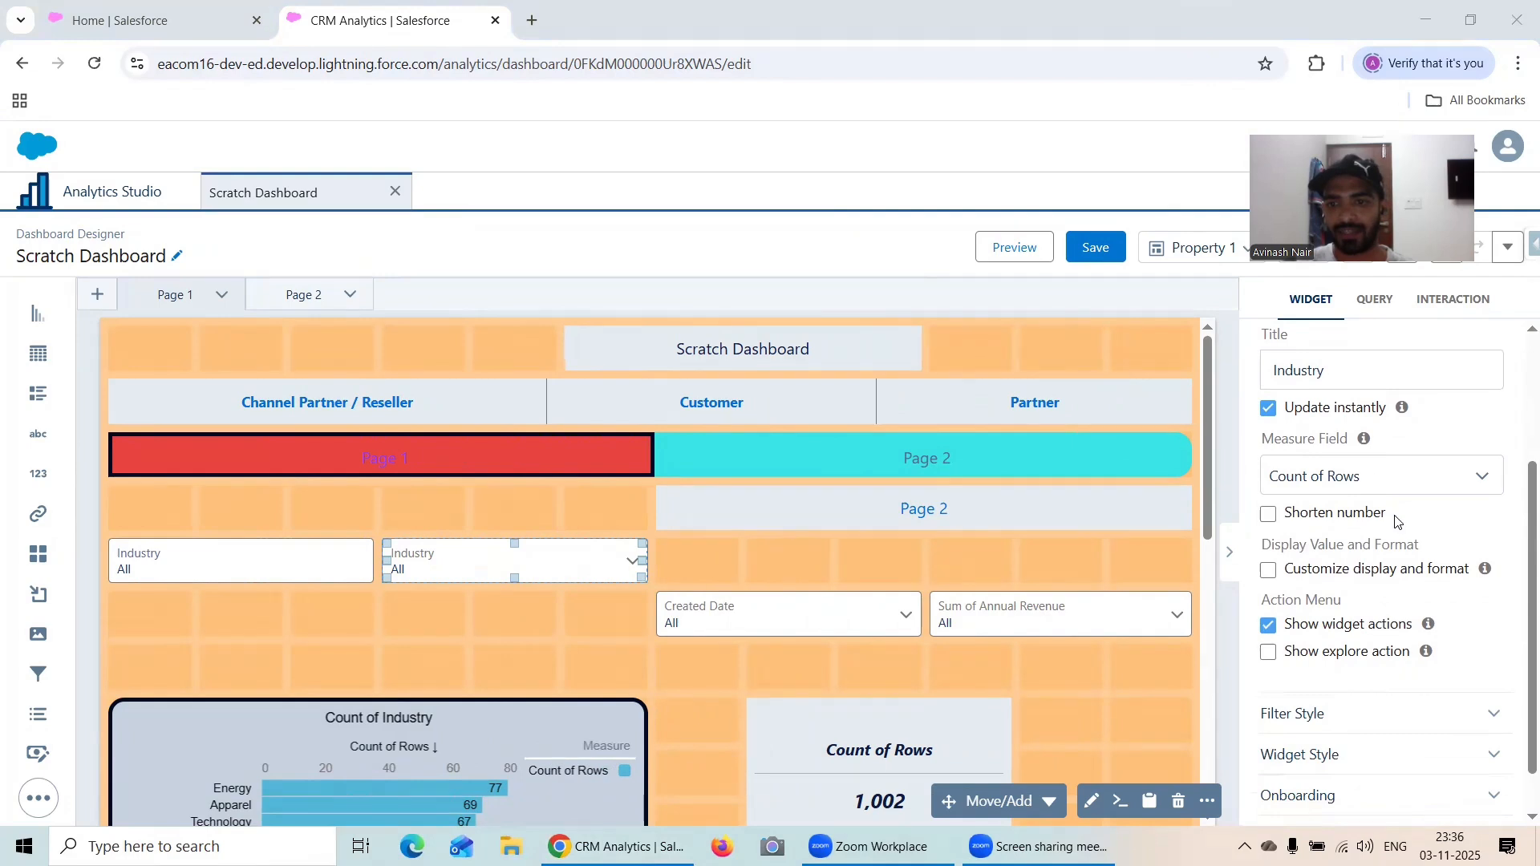
scroll(1396, 522, "down", 1)
left_click(1341, 672)
scroll(1364, 577, "down", 2)
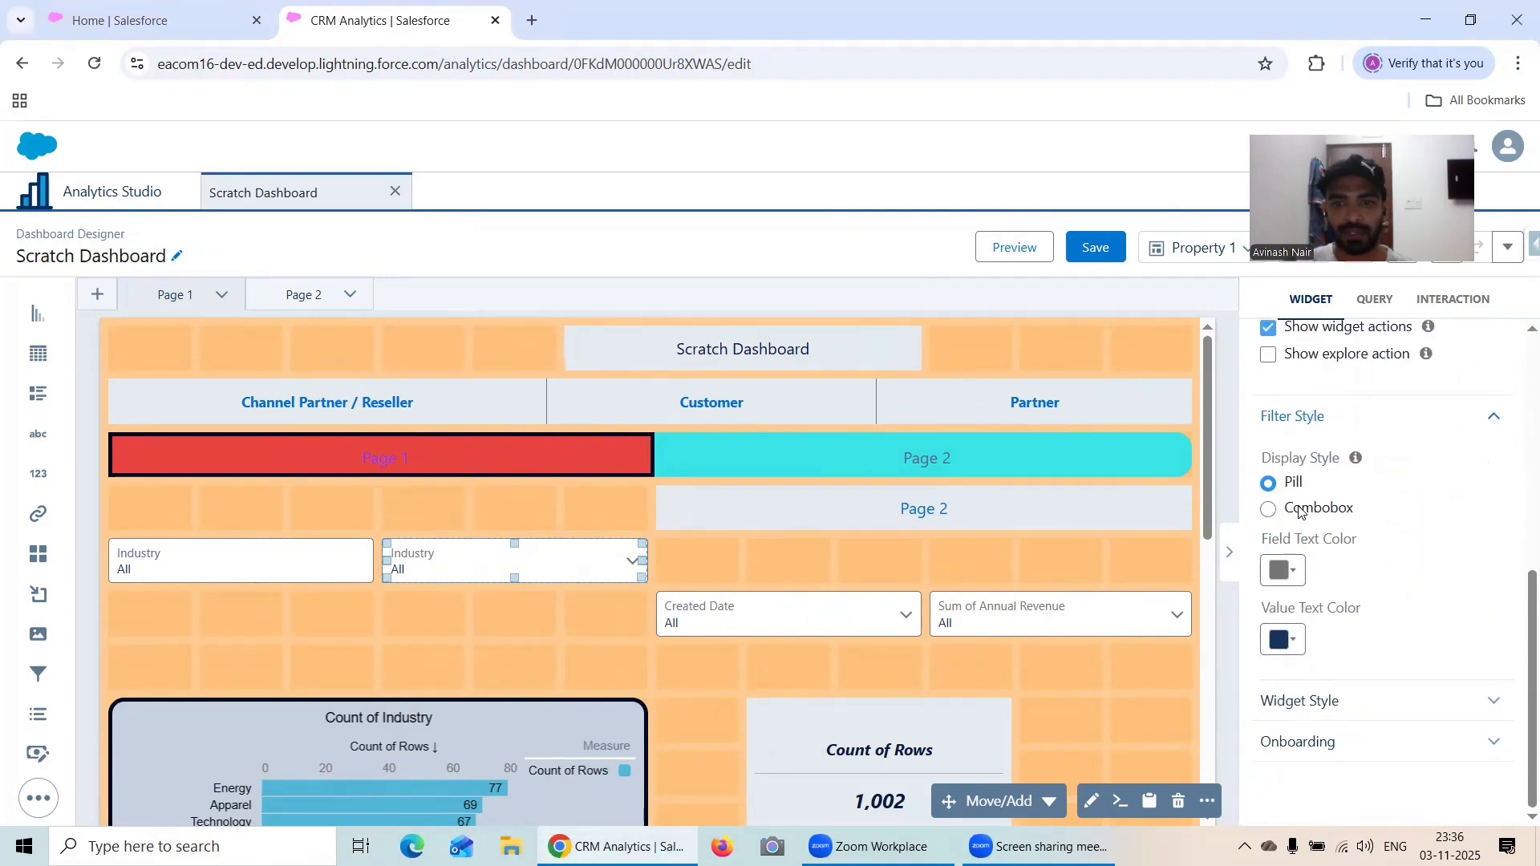
mouse_move(1355, 459)
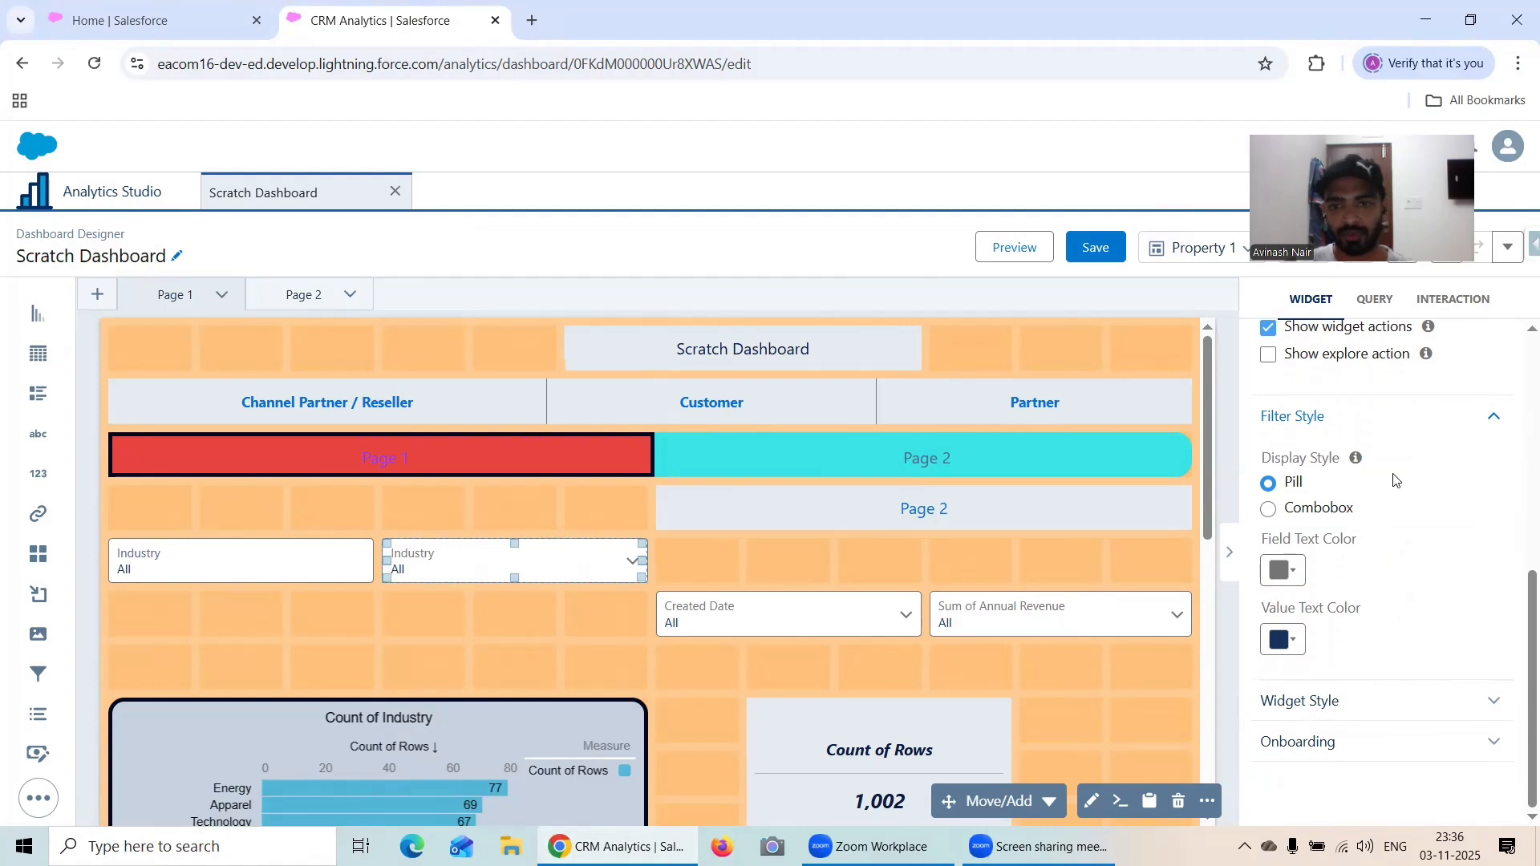
- Preview the dashboard and test the Industry list widget by filtering on Agriculture and then Apparel
left_click(1015, 248)
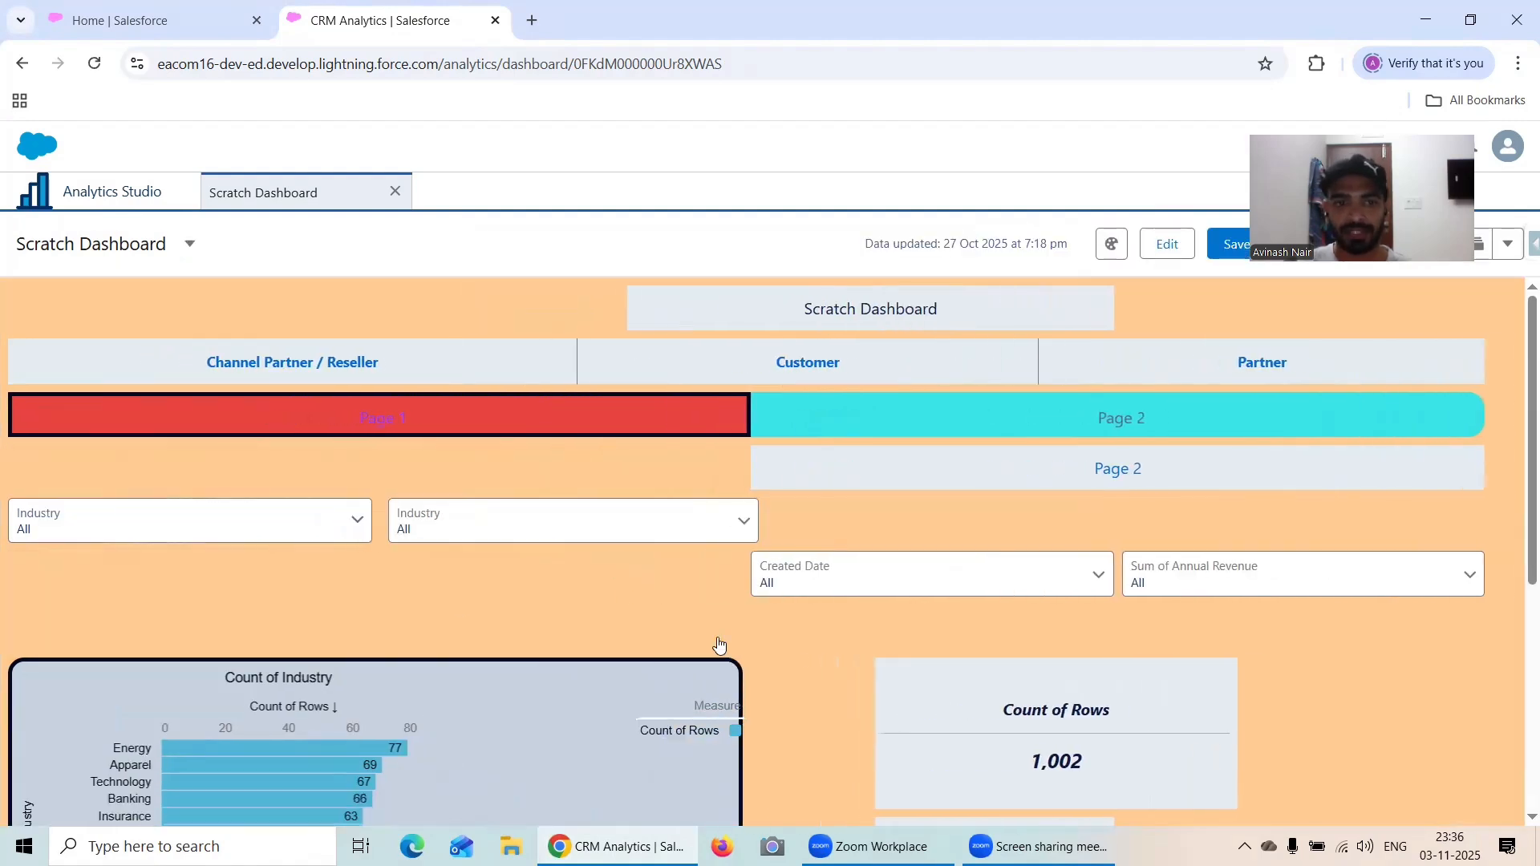
left_click(467, 535)
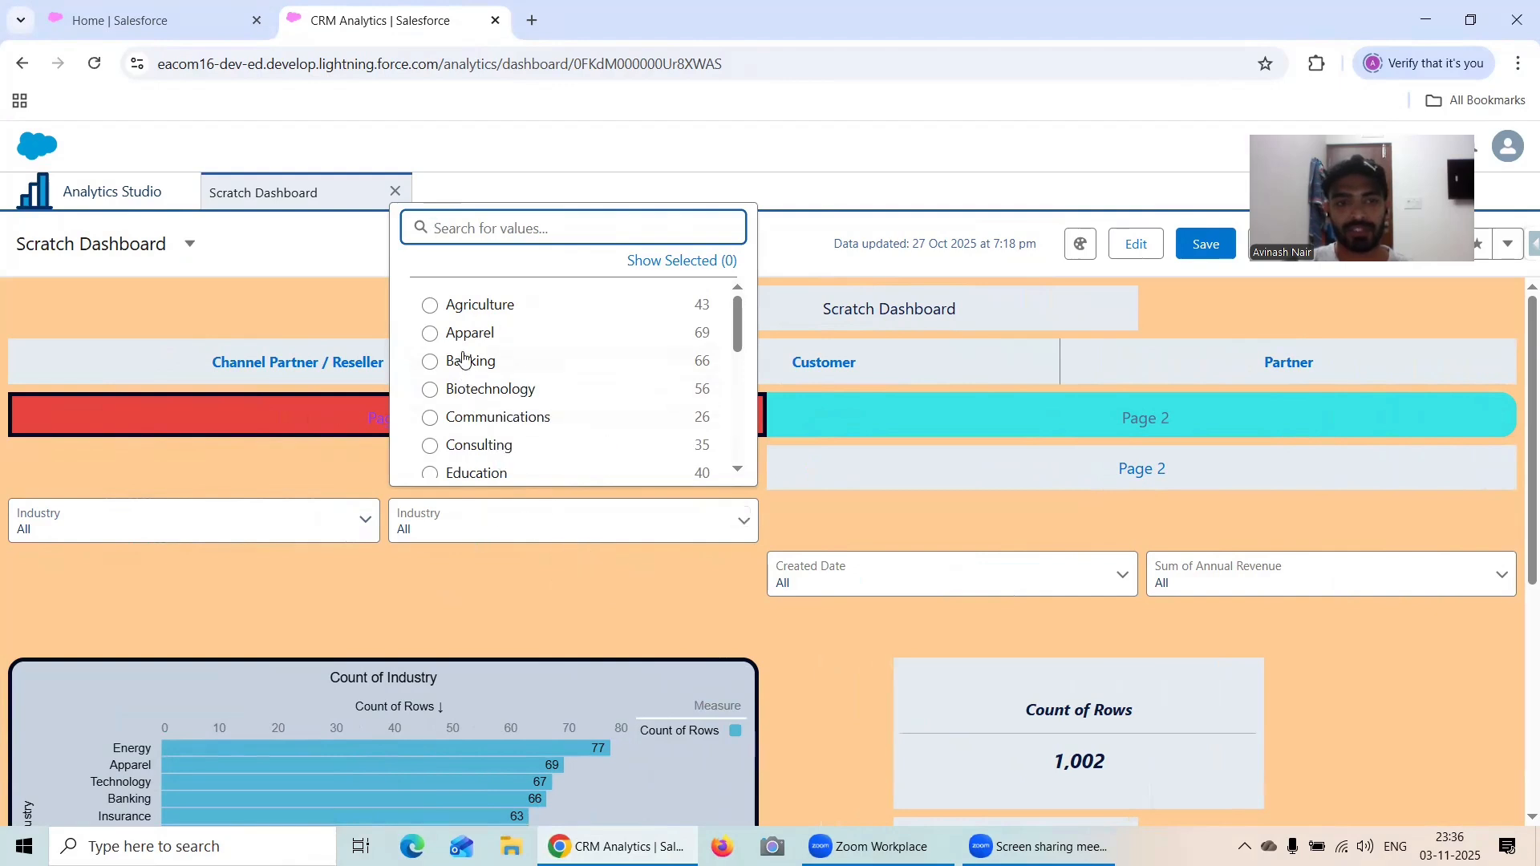
left_click(472, 308)
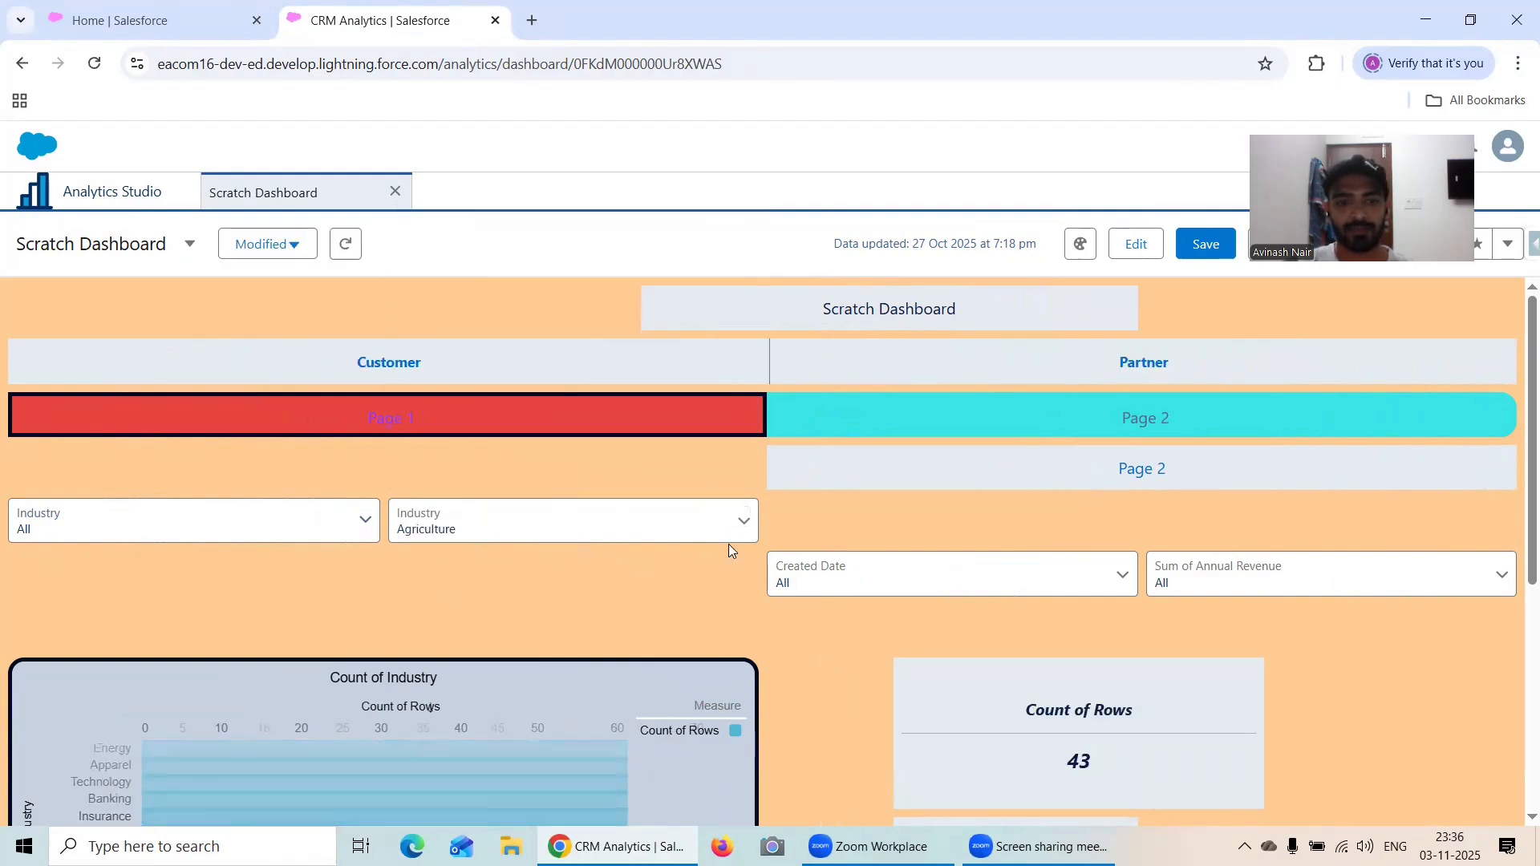
scroll(728, 544, "down", 3)
scroll(727, 539, "up", 1)
scroll(939, 578, "down", 4)
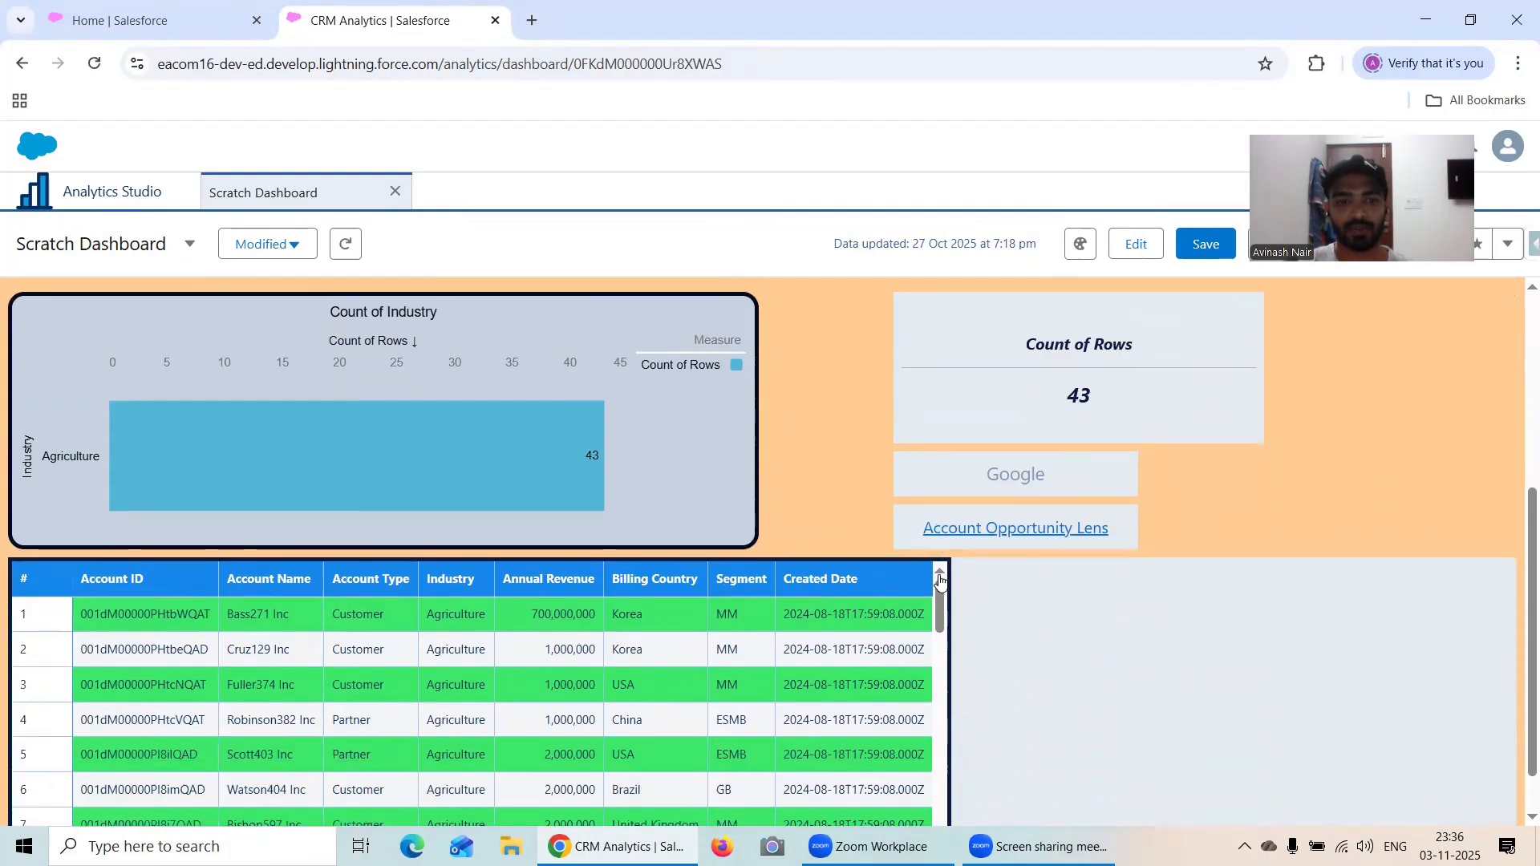
scroll(688, 593, "up", 4)
left_click(533, 431)
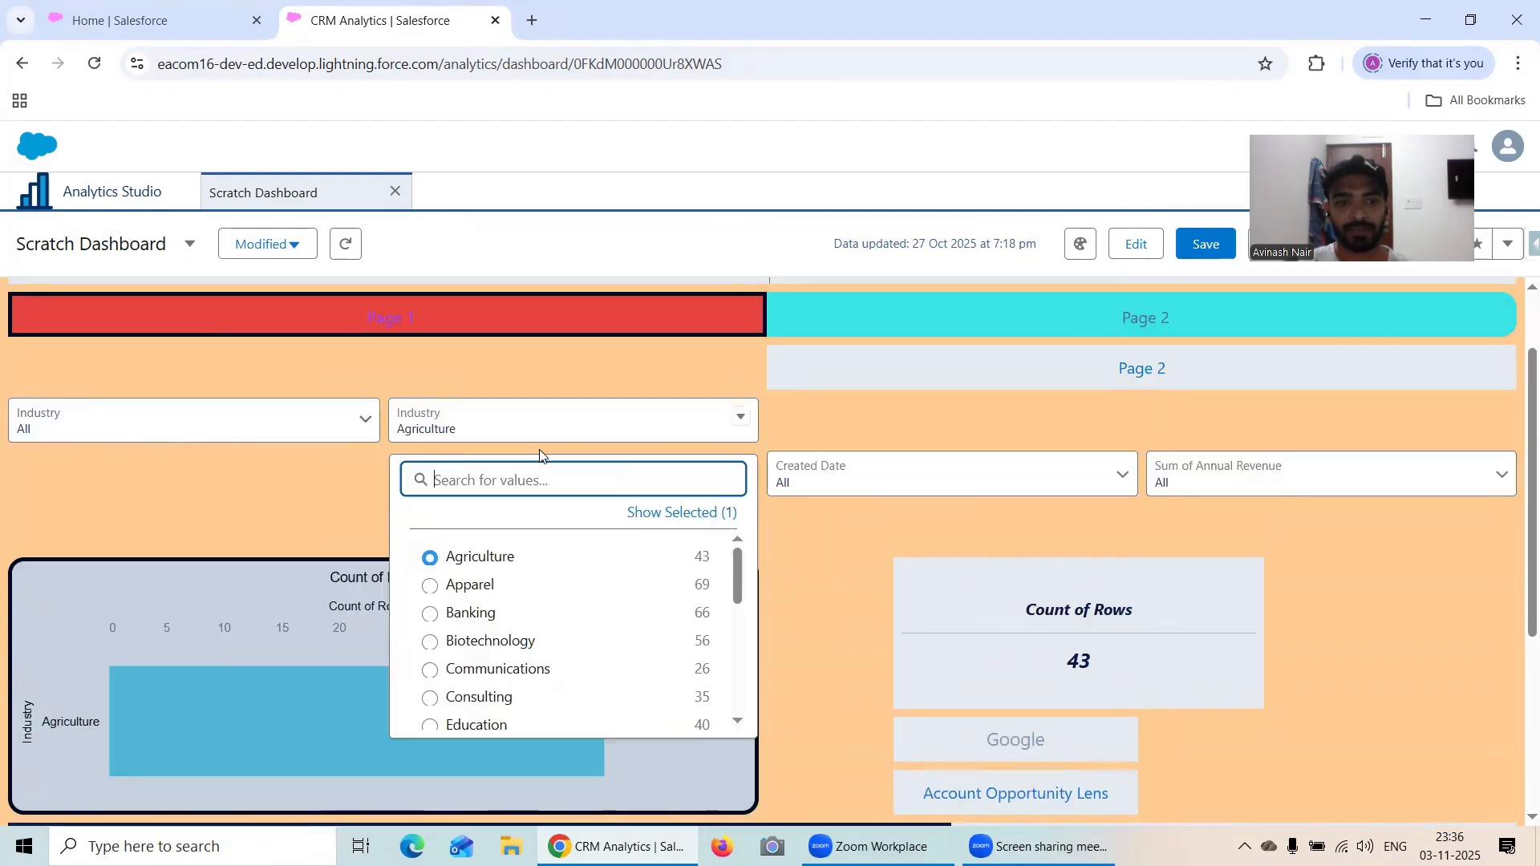
left_click(482, 587)
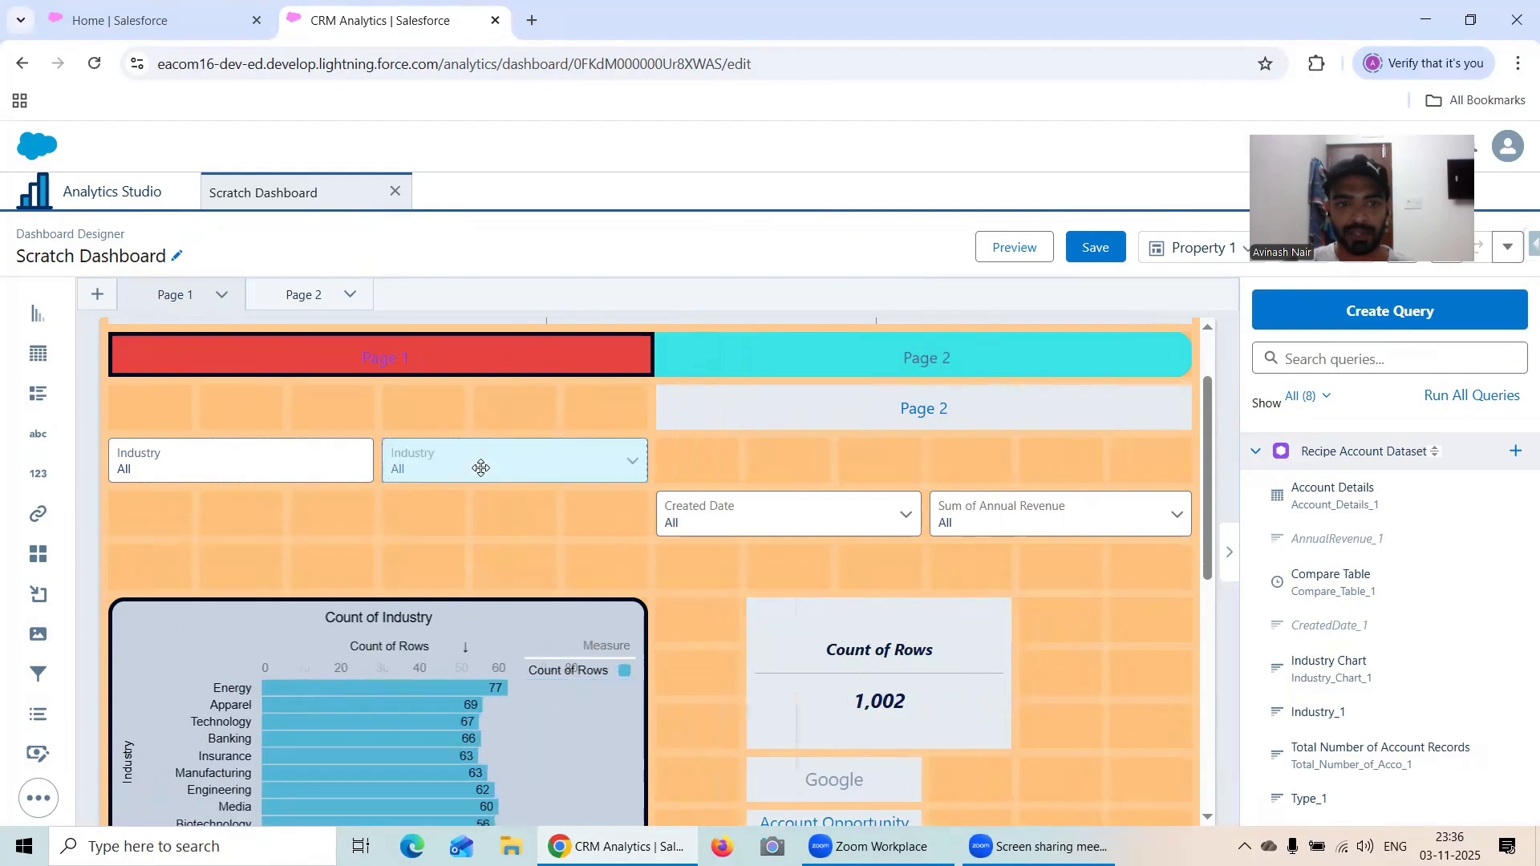
- Set the display style of the Industry list widget to Combobox
left_click(482, 464)
scroll(1394, 510, "down", 3)
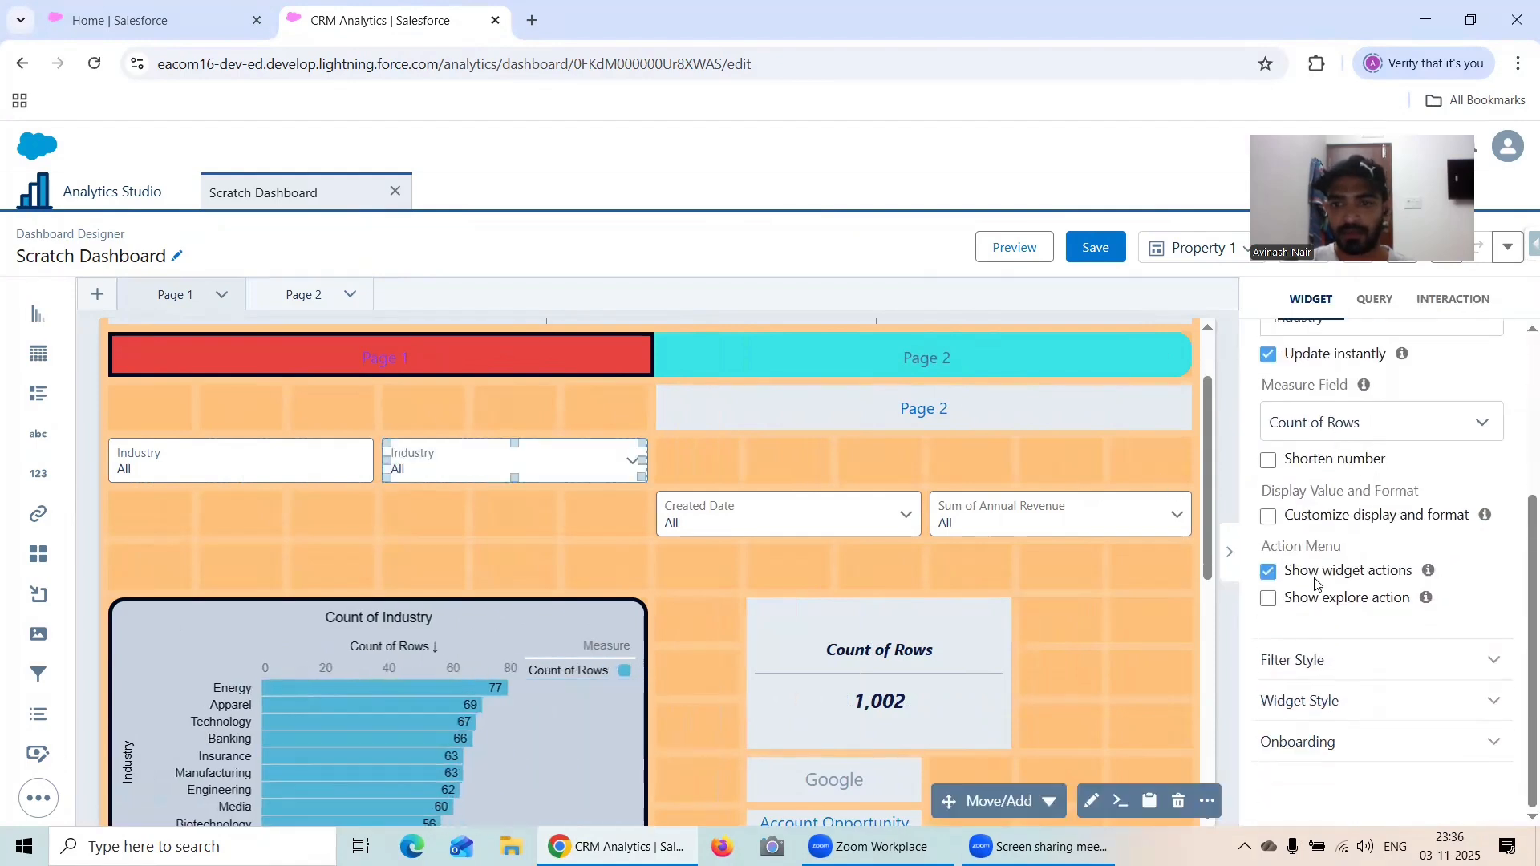
scroll(1302, 562, "up", 5)
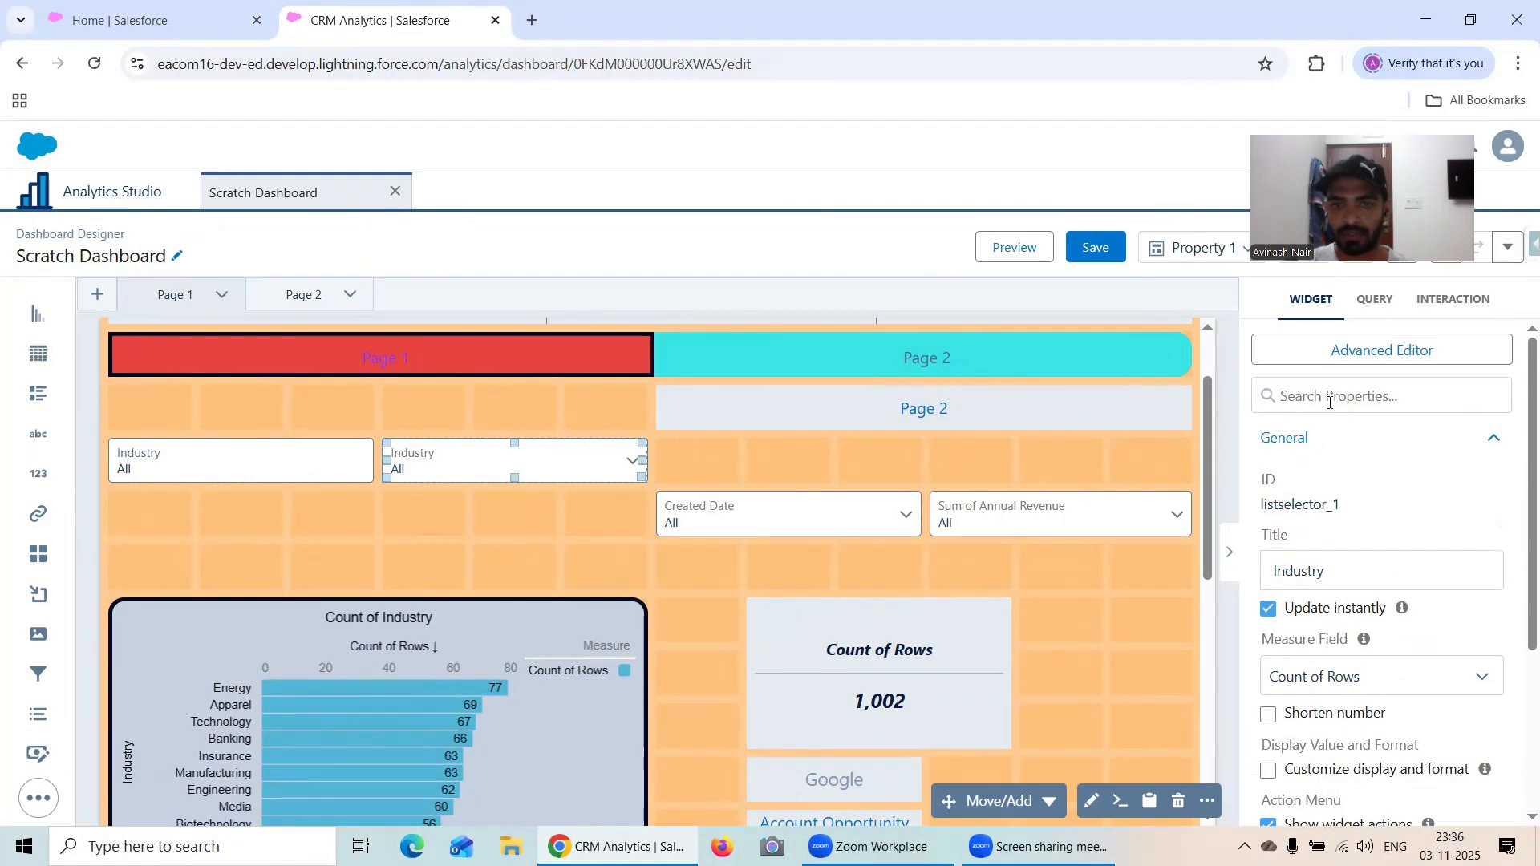
scroll(1374, 505, "down", 3)
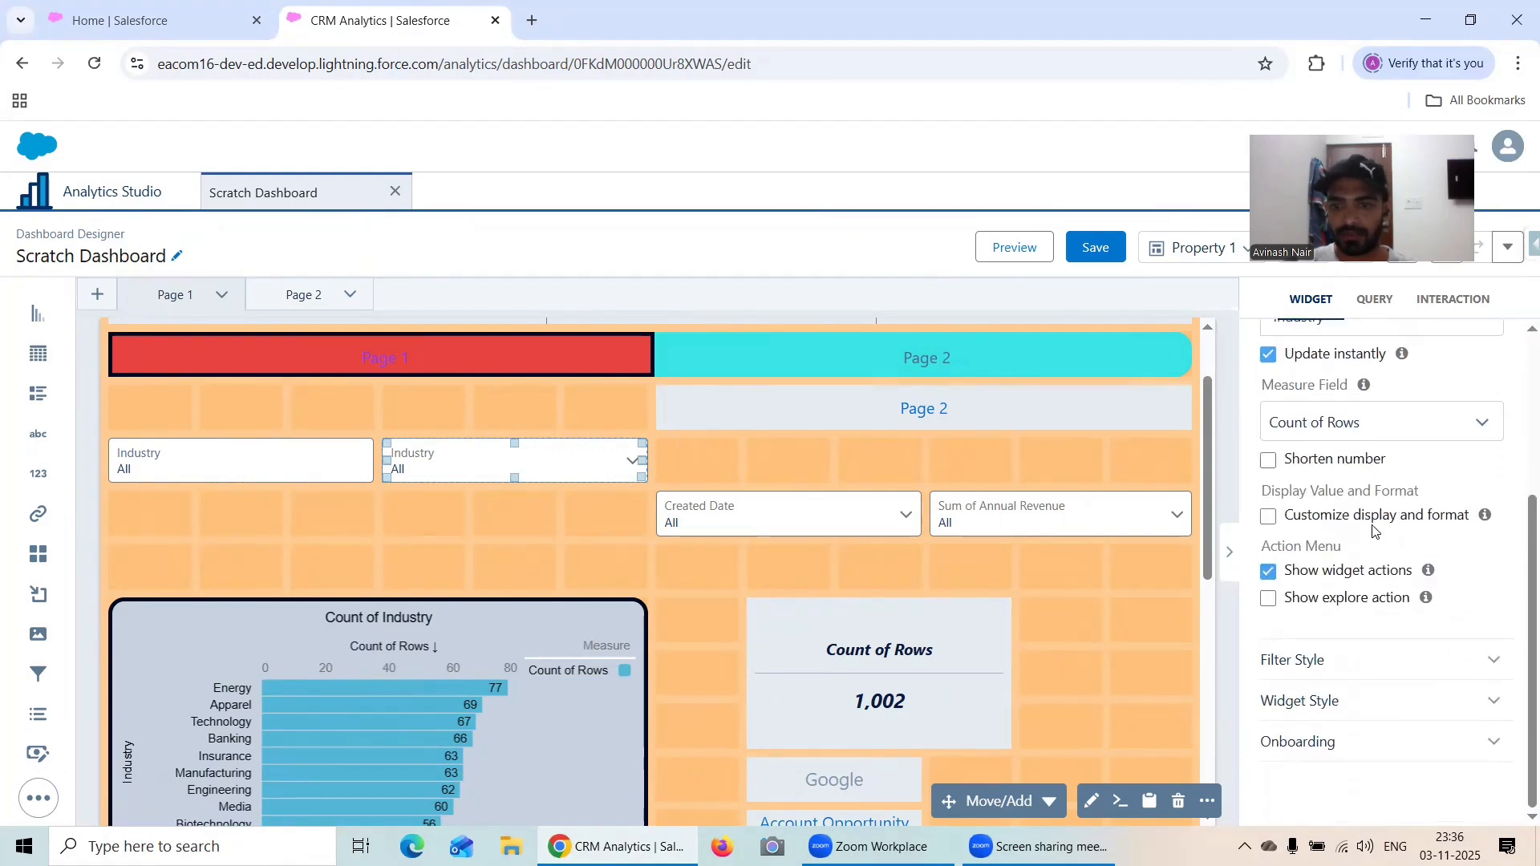
left_click(1333, 659)
scroll(1341, 602, "down", 3)
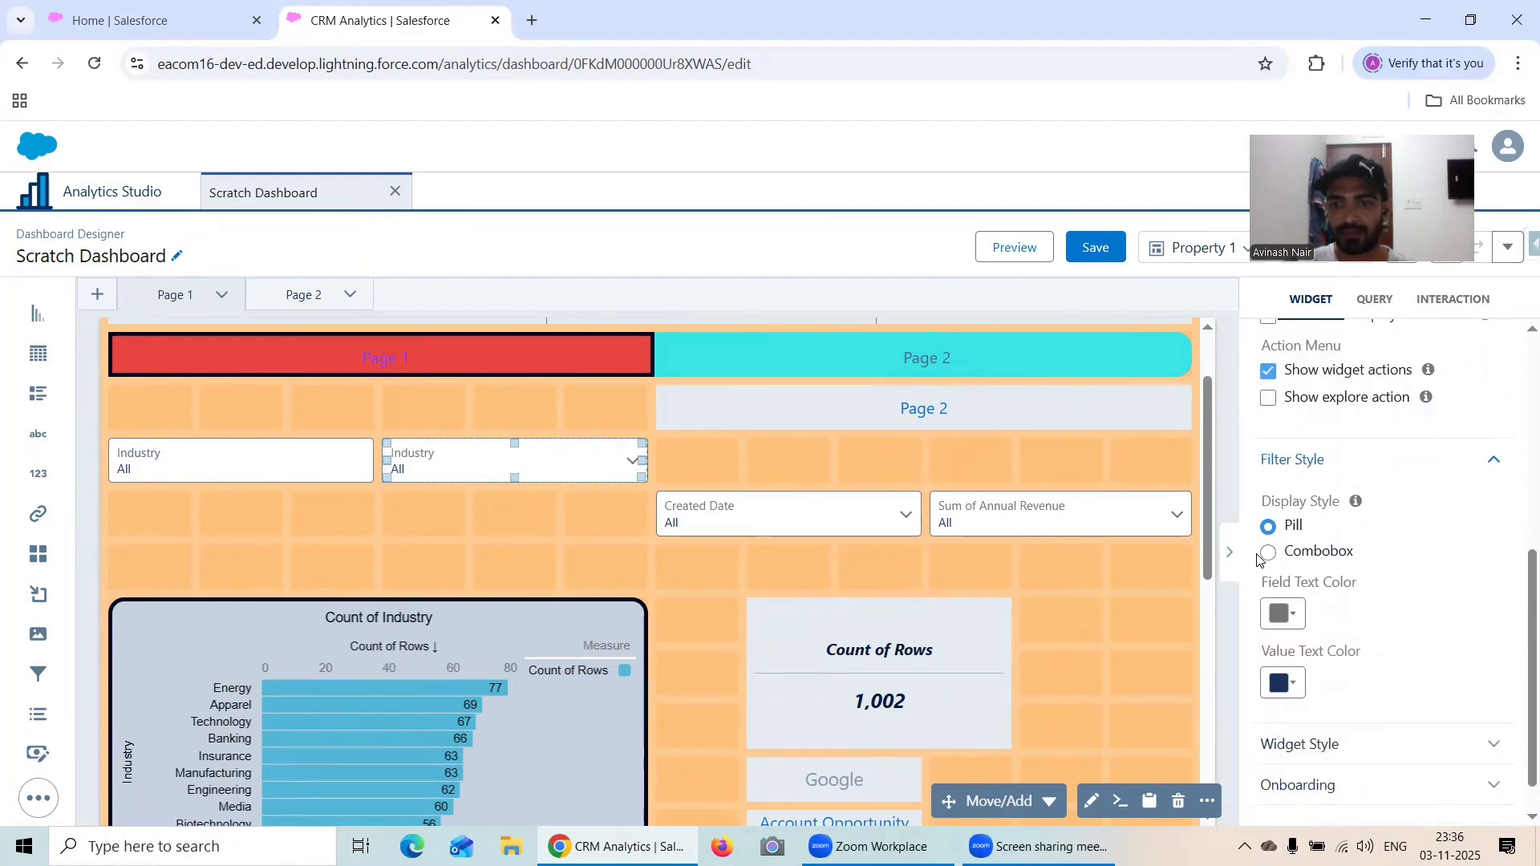
left_click(1269, 552)
- Preview the dashboard and test the combobox-style Industry list by choosing Agriculture and then Apparel
left_click(1015, 247)
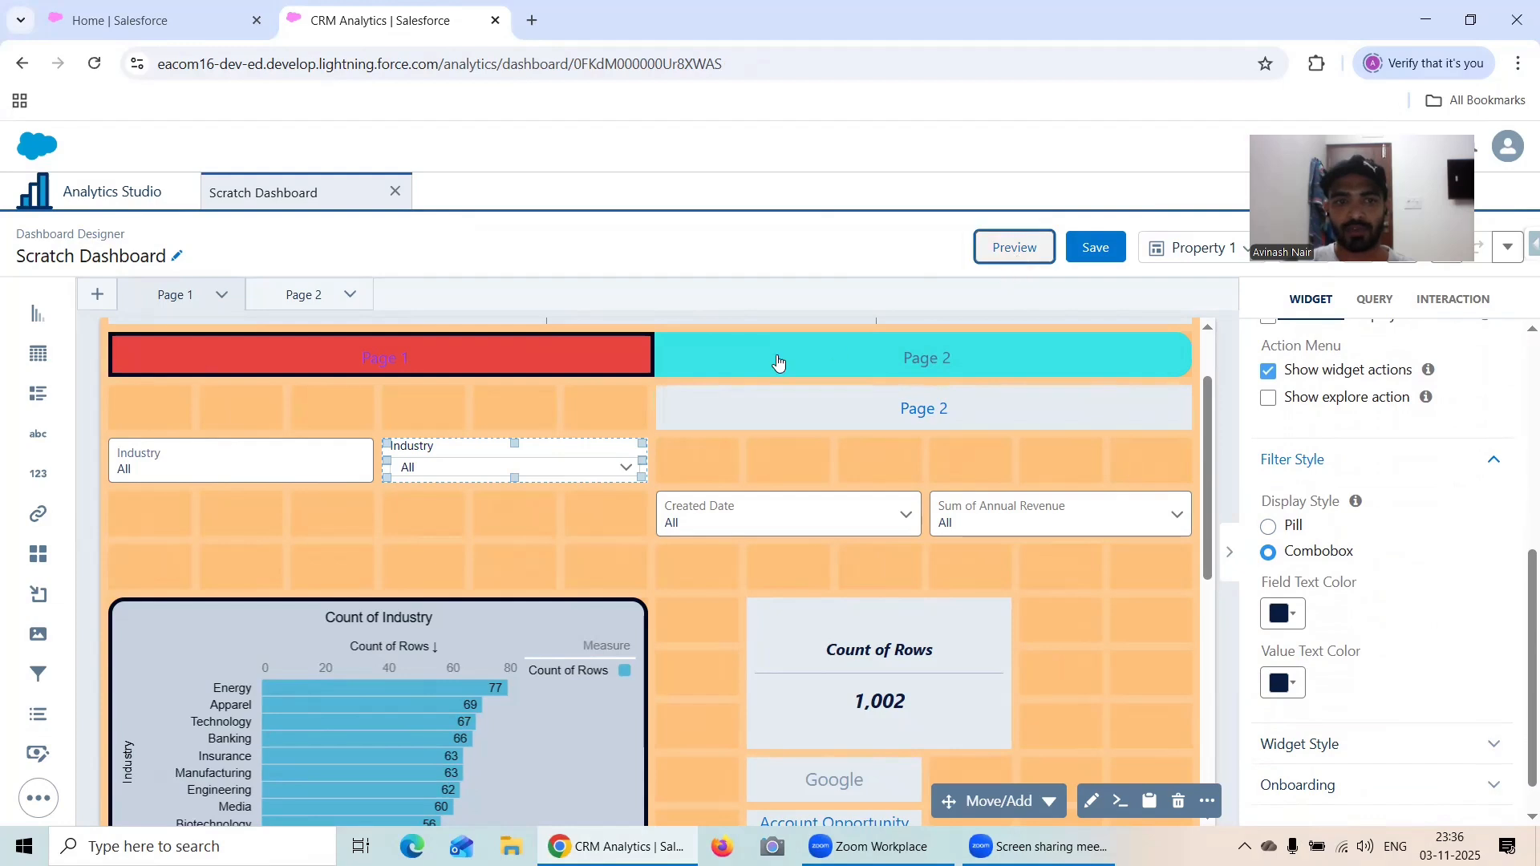
left_click(554, 423)
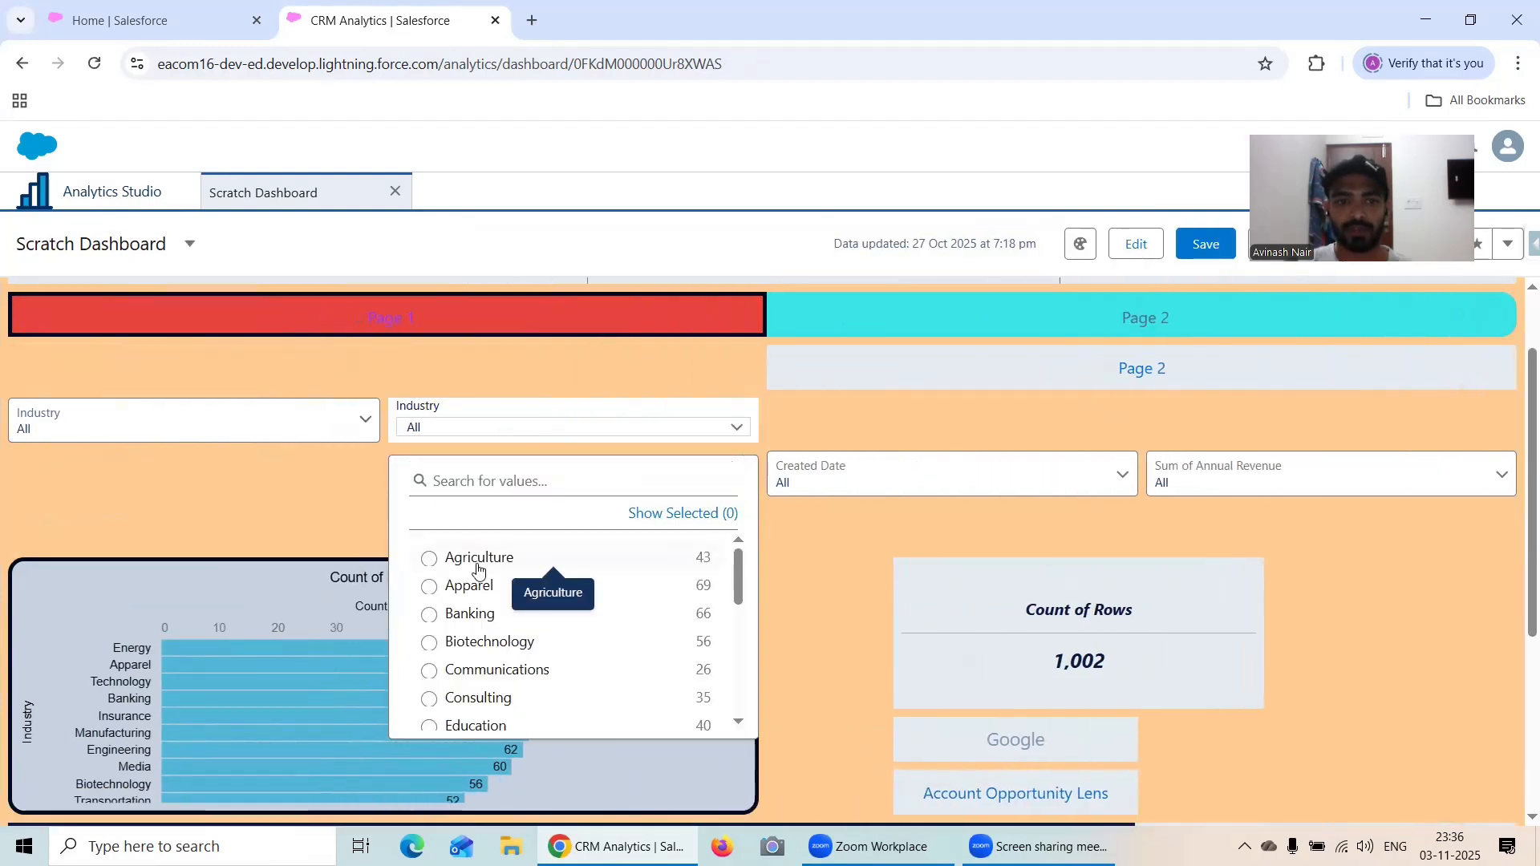
left_click(481, 555)
left_click(563, 438)
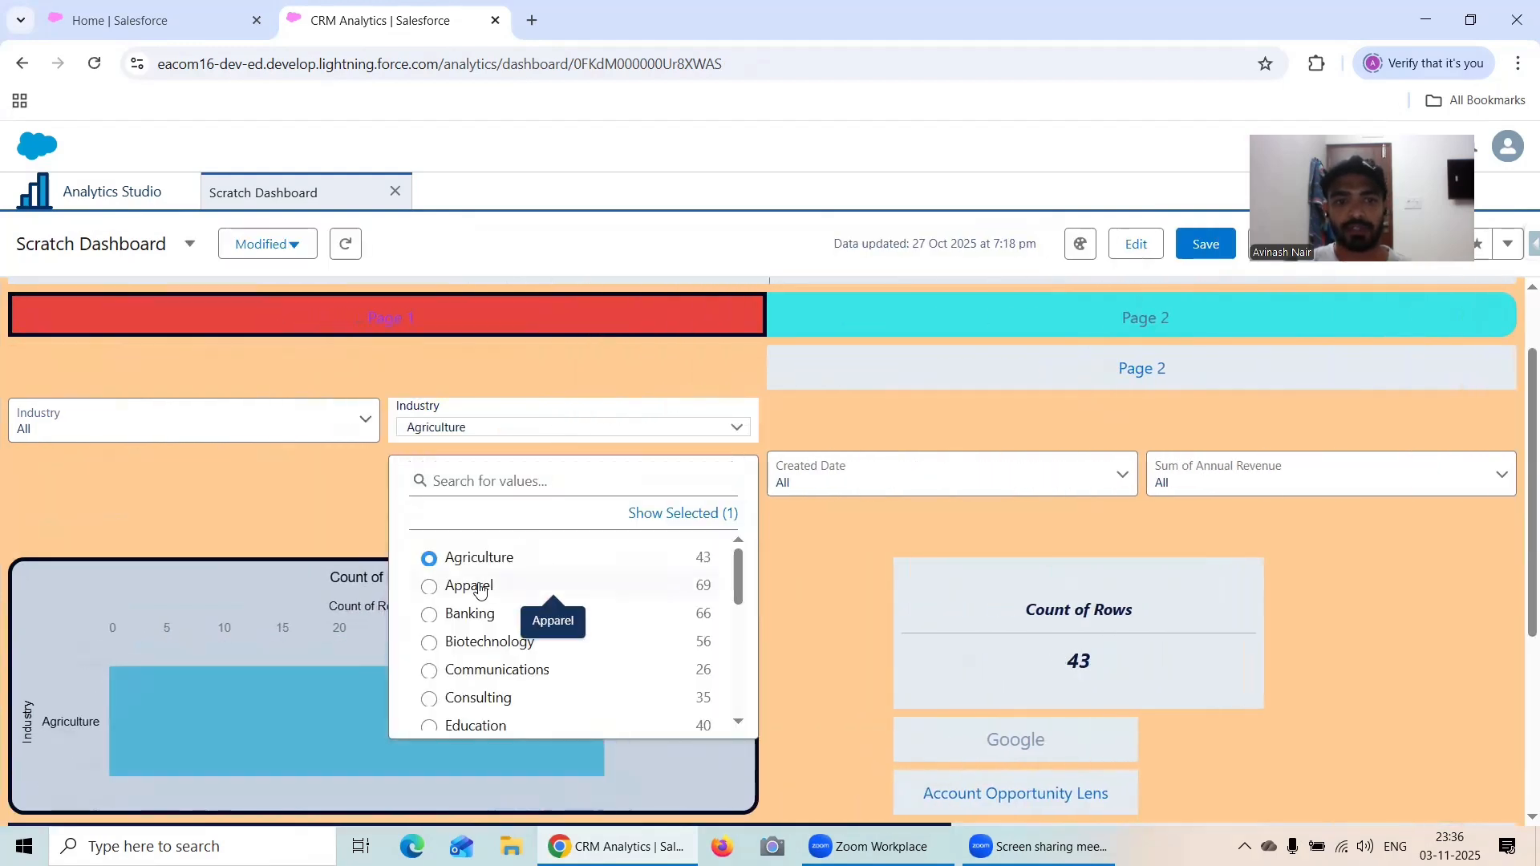
left_click(484, 588)
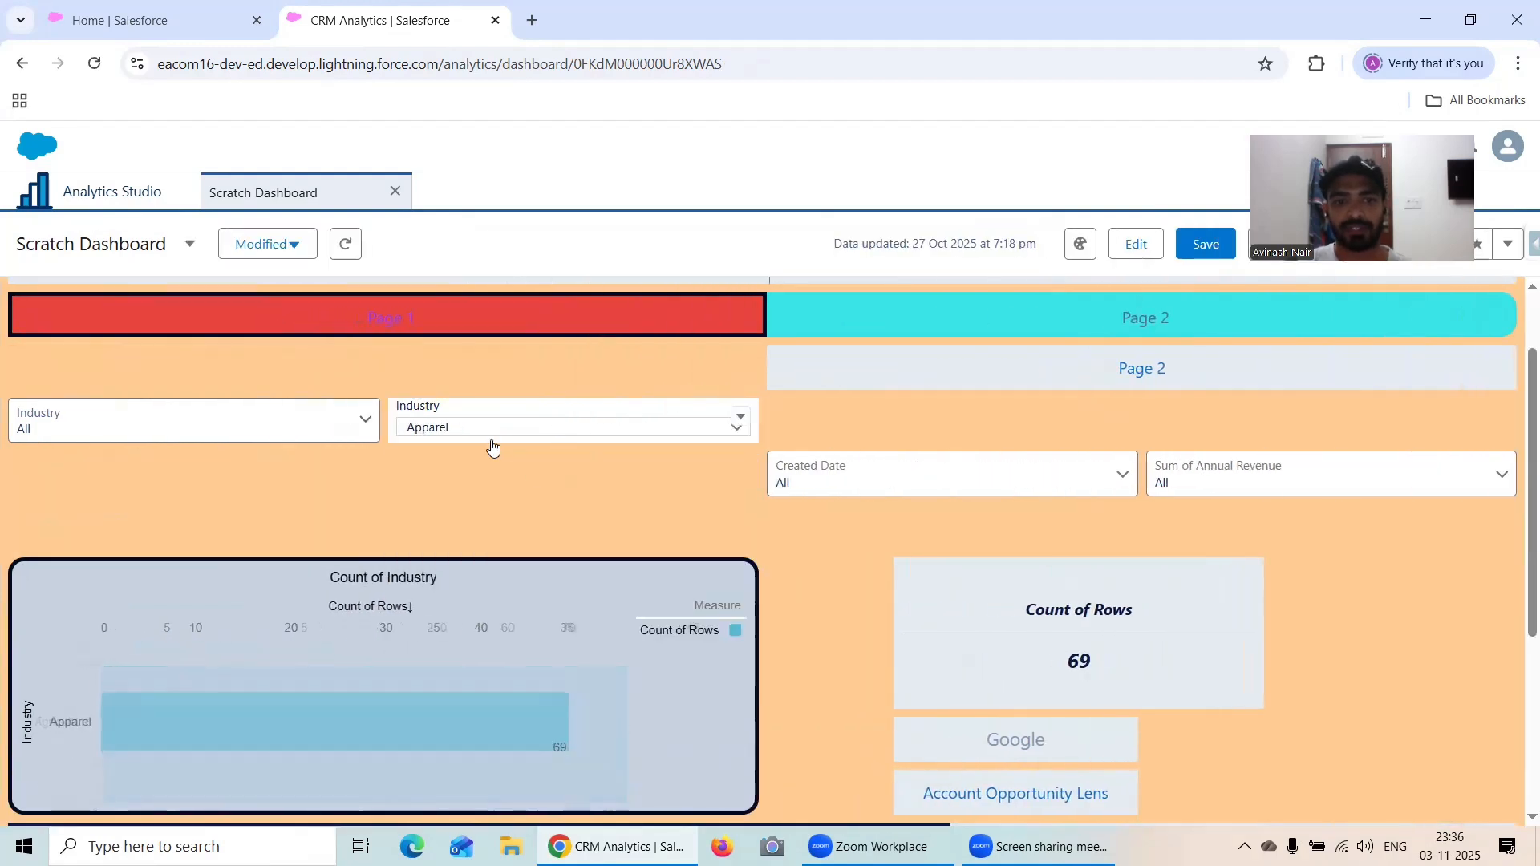
- Return to editing and examine the widget style and onboarding settings of the Industry list widget
left_click(1136, 245)
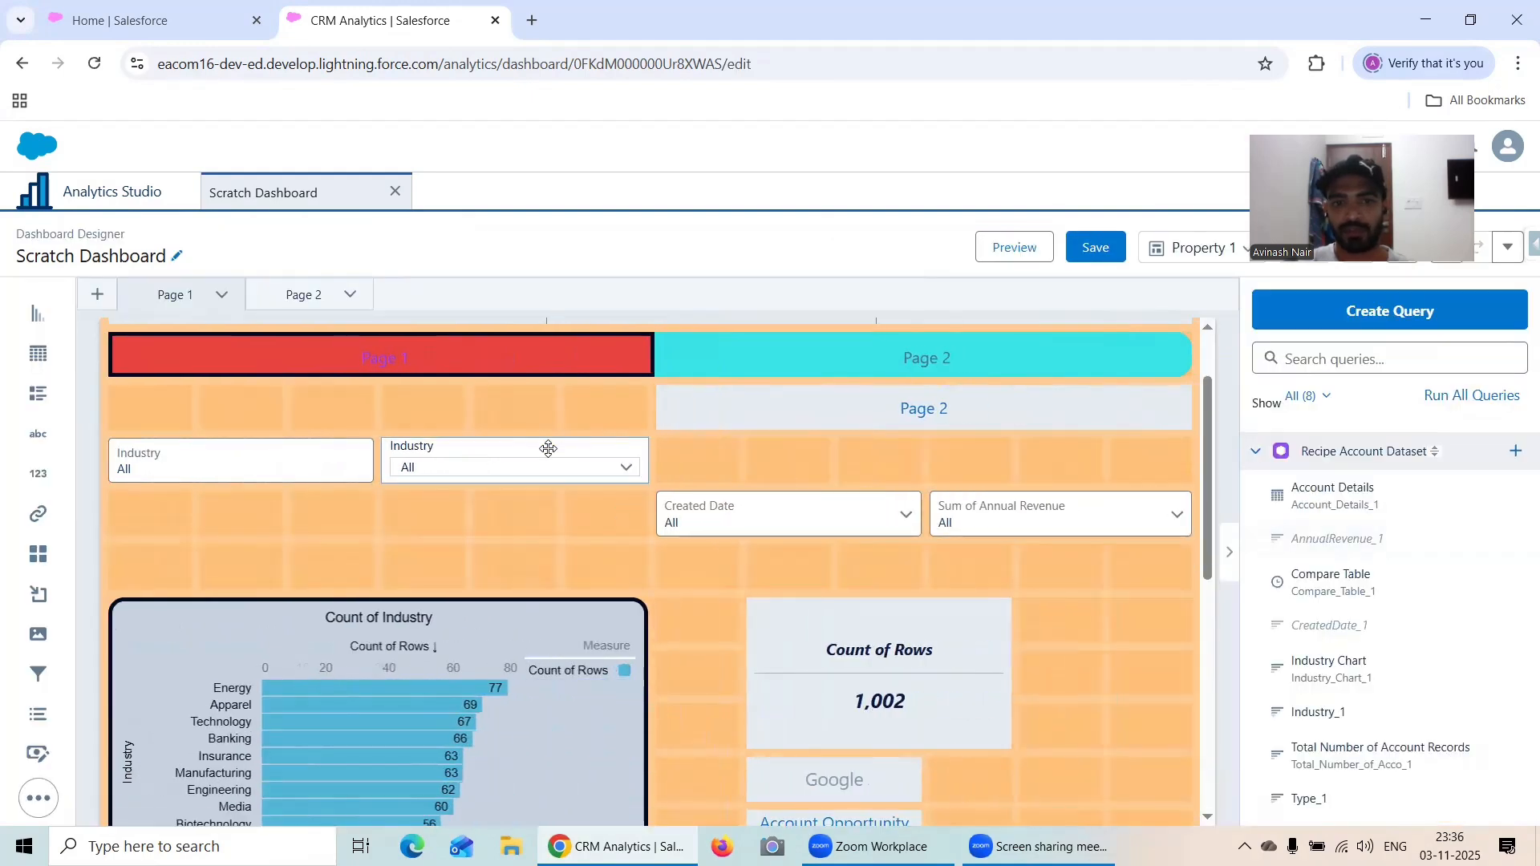
left_click(514, 458)
scroll(1400, 546, "down", 4)
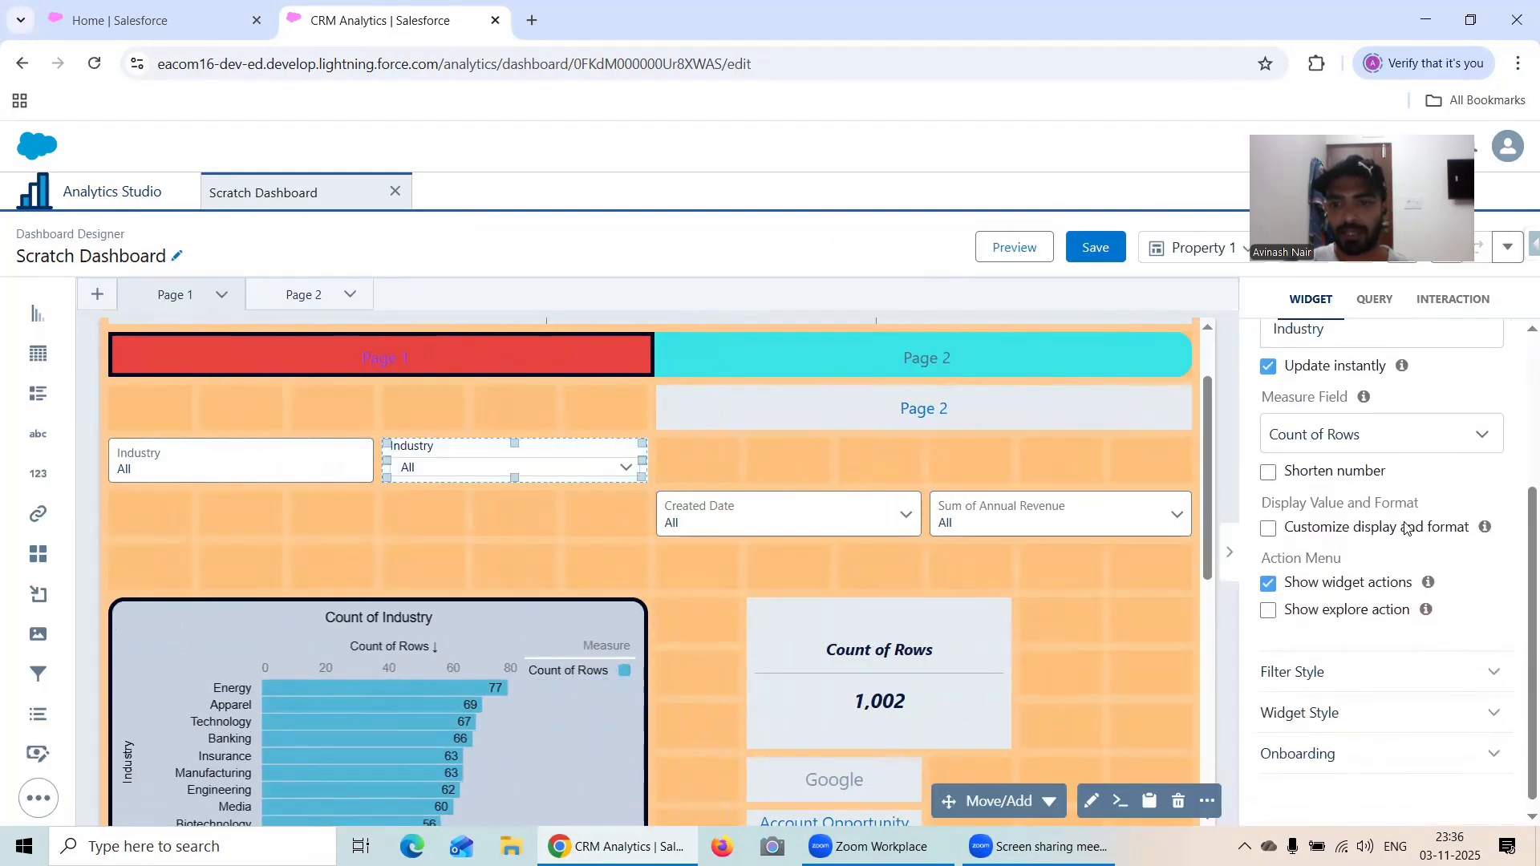
left_click(1349, 702)
scroll(1378, 579, "down", 3)
scroll(1378, 579, "down", 2)
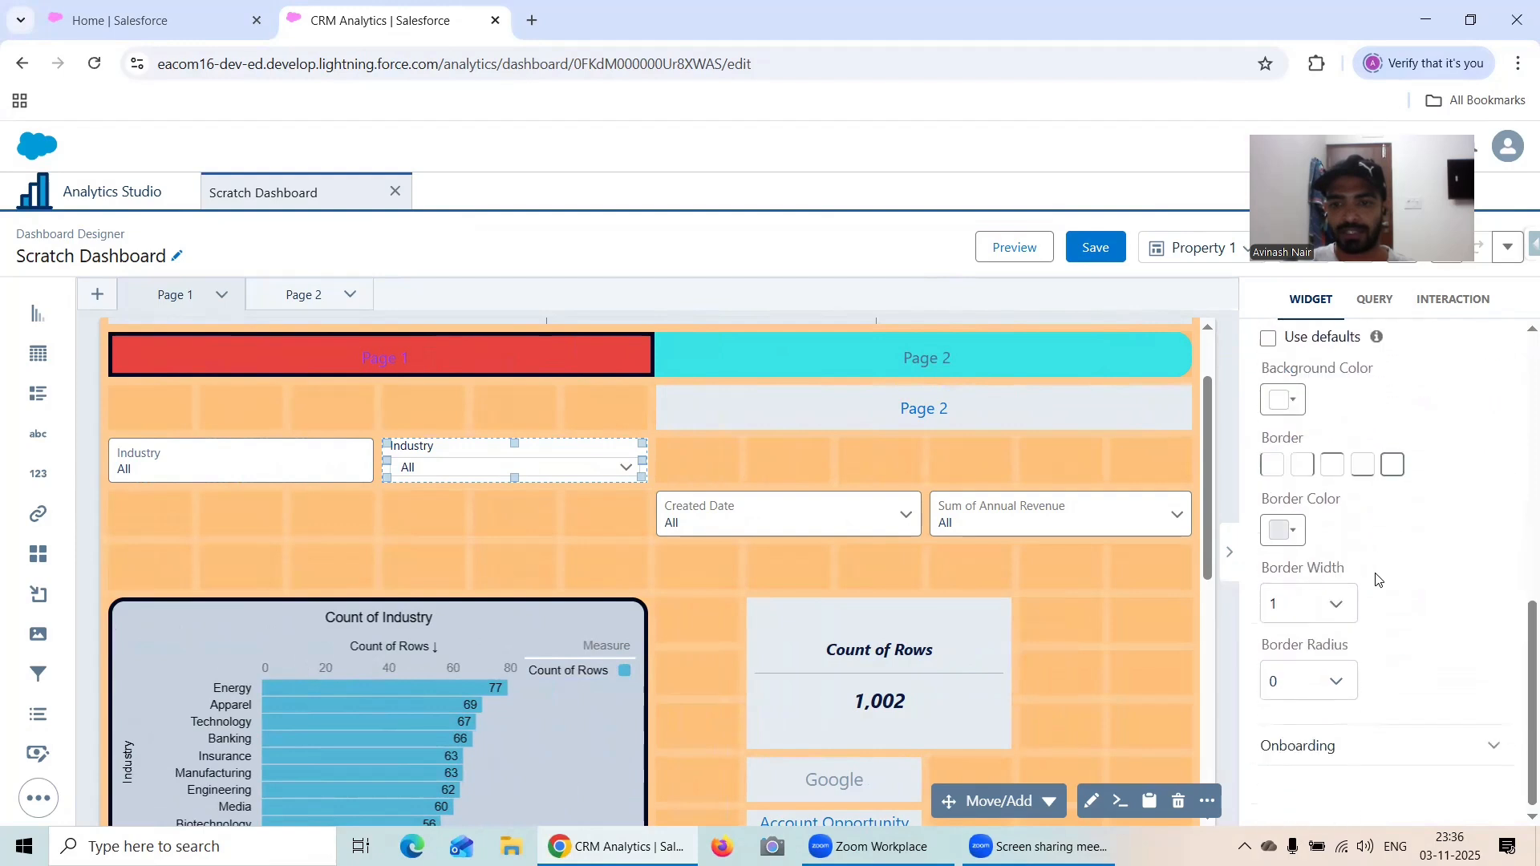
left_click(1344, 739)
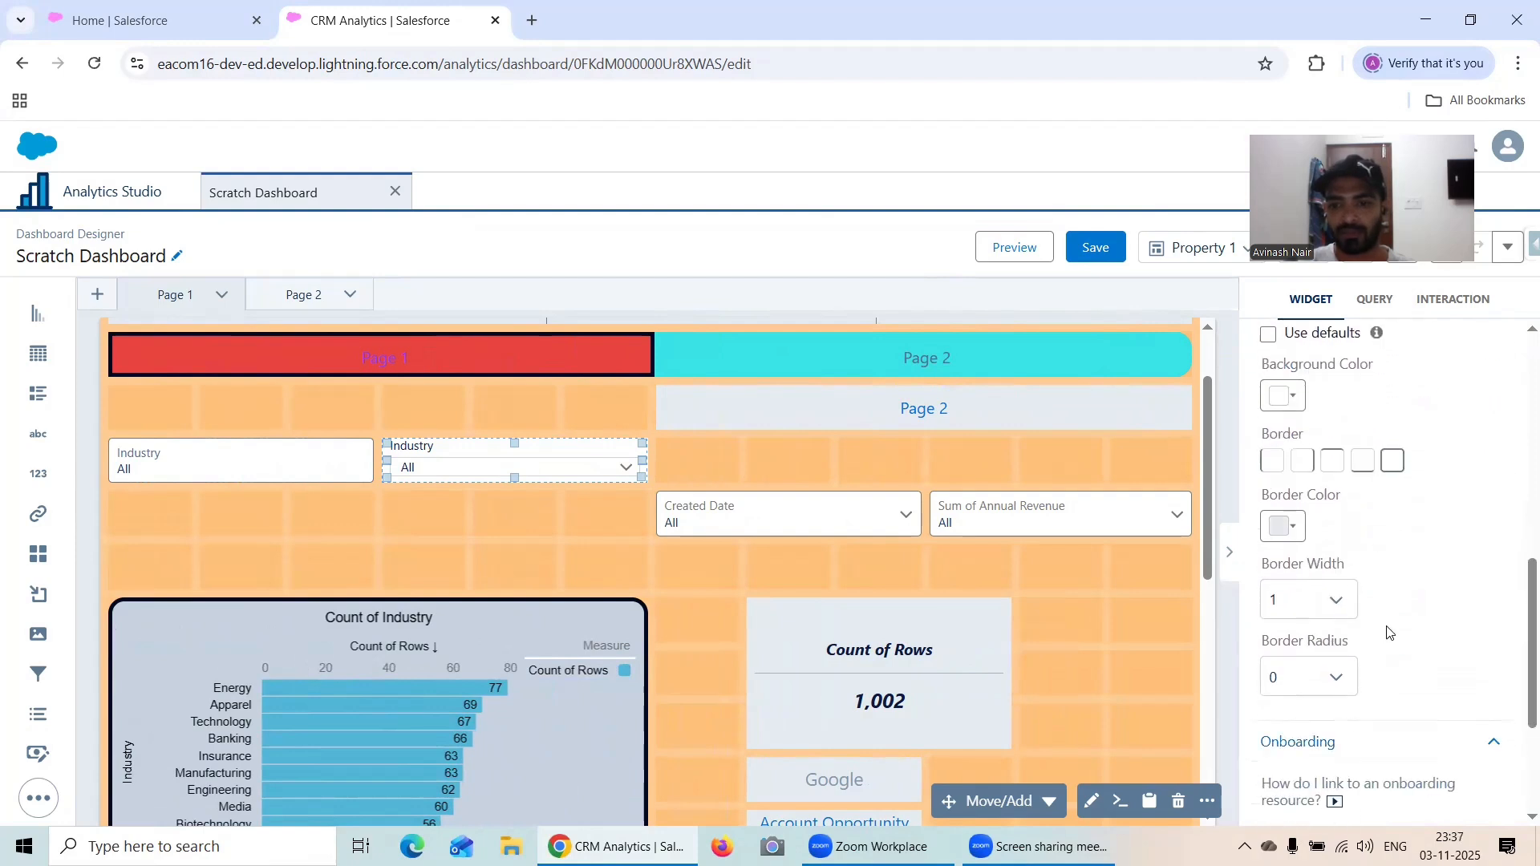
scroll(1397, 613, "up", 4)
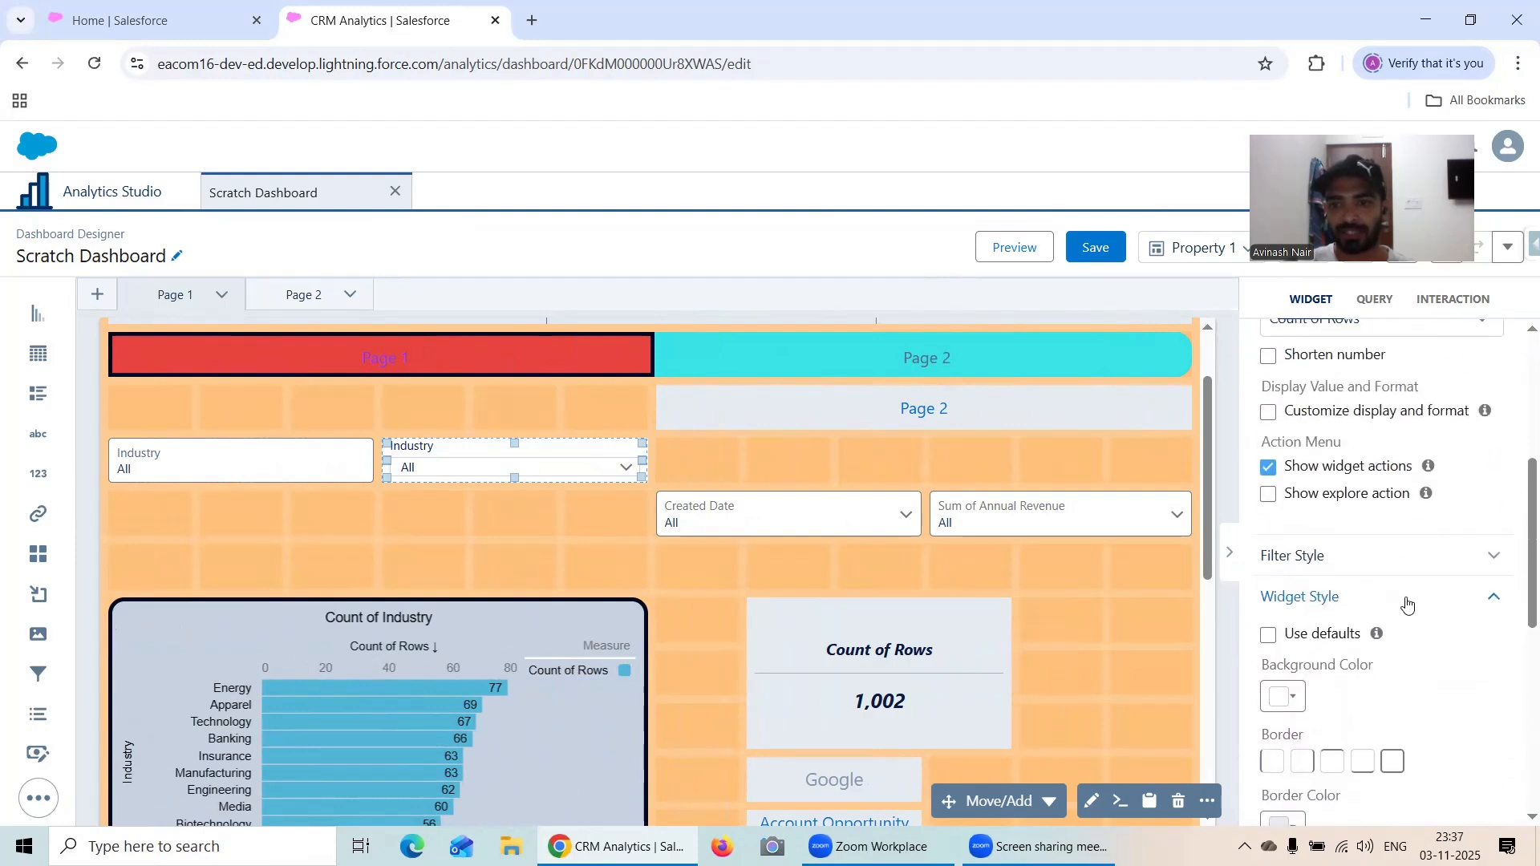
- Set the Industry list widget's field text color to blue and its value text color to green
left_click(1364, 553)
scroll(1426, 614, "down", 2)
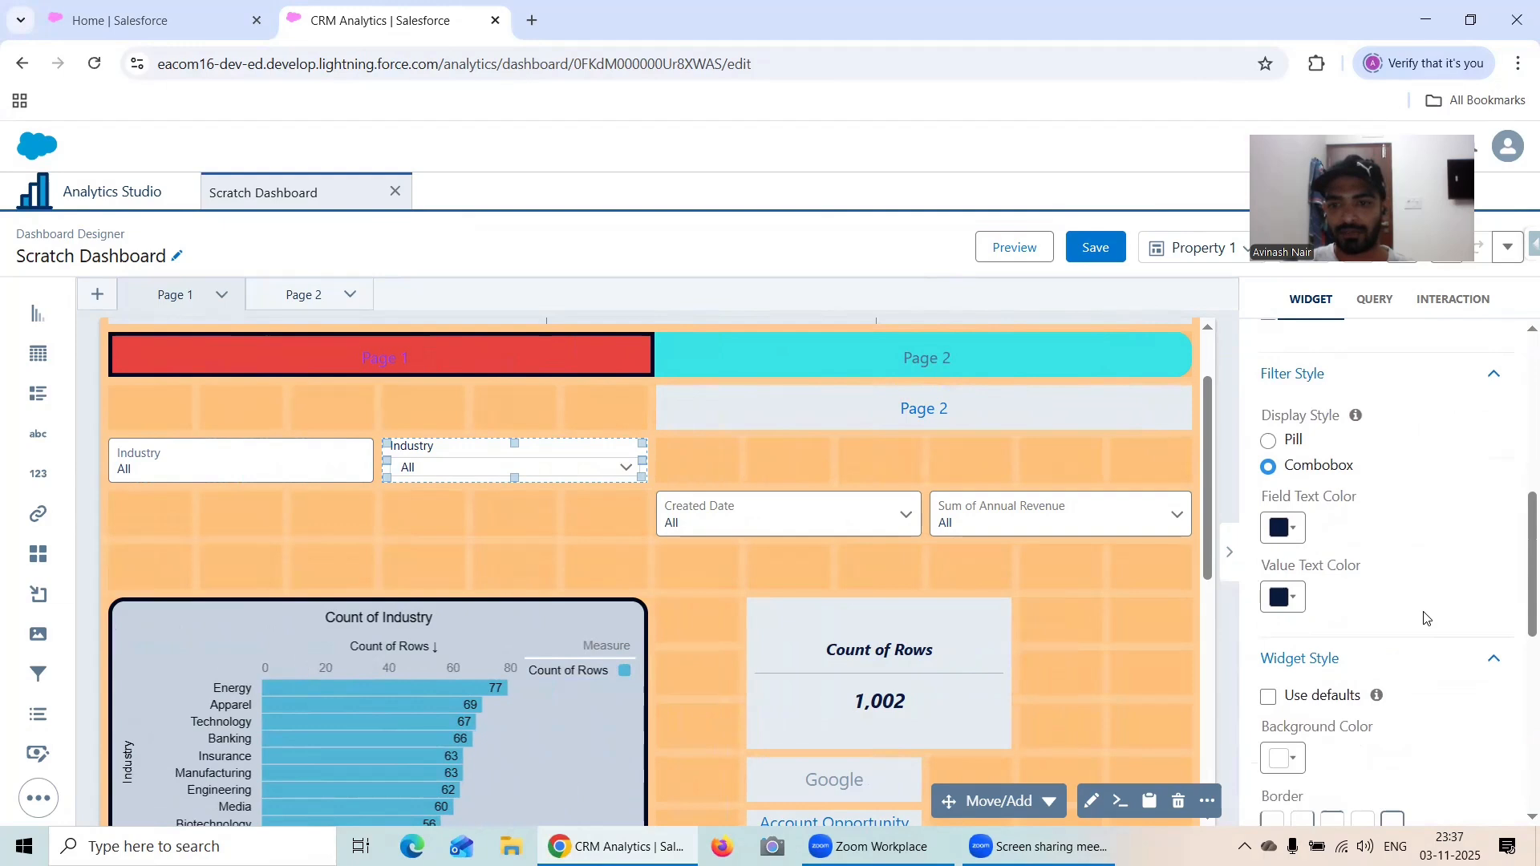
left_click(1287, 510)
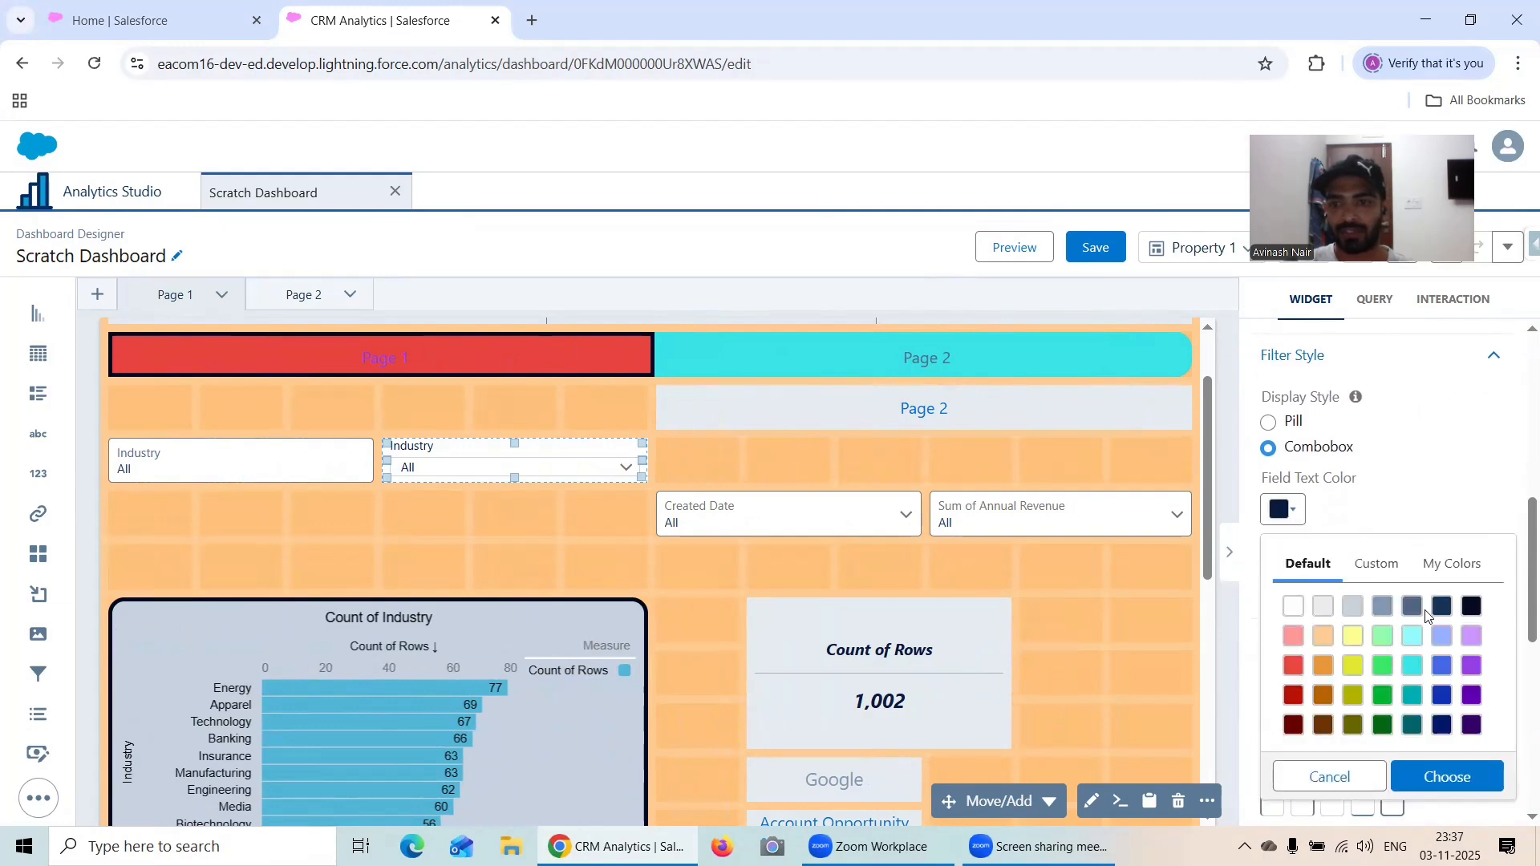
left_click(1448, 665)
left_click(1444, 777)
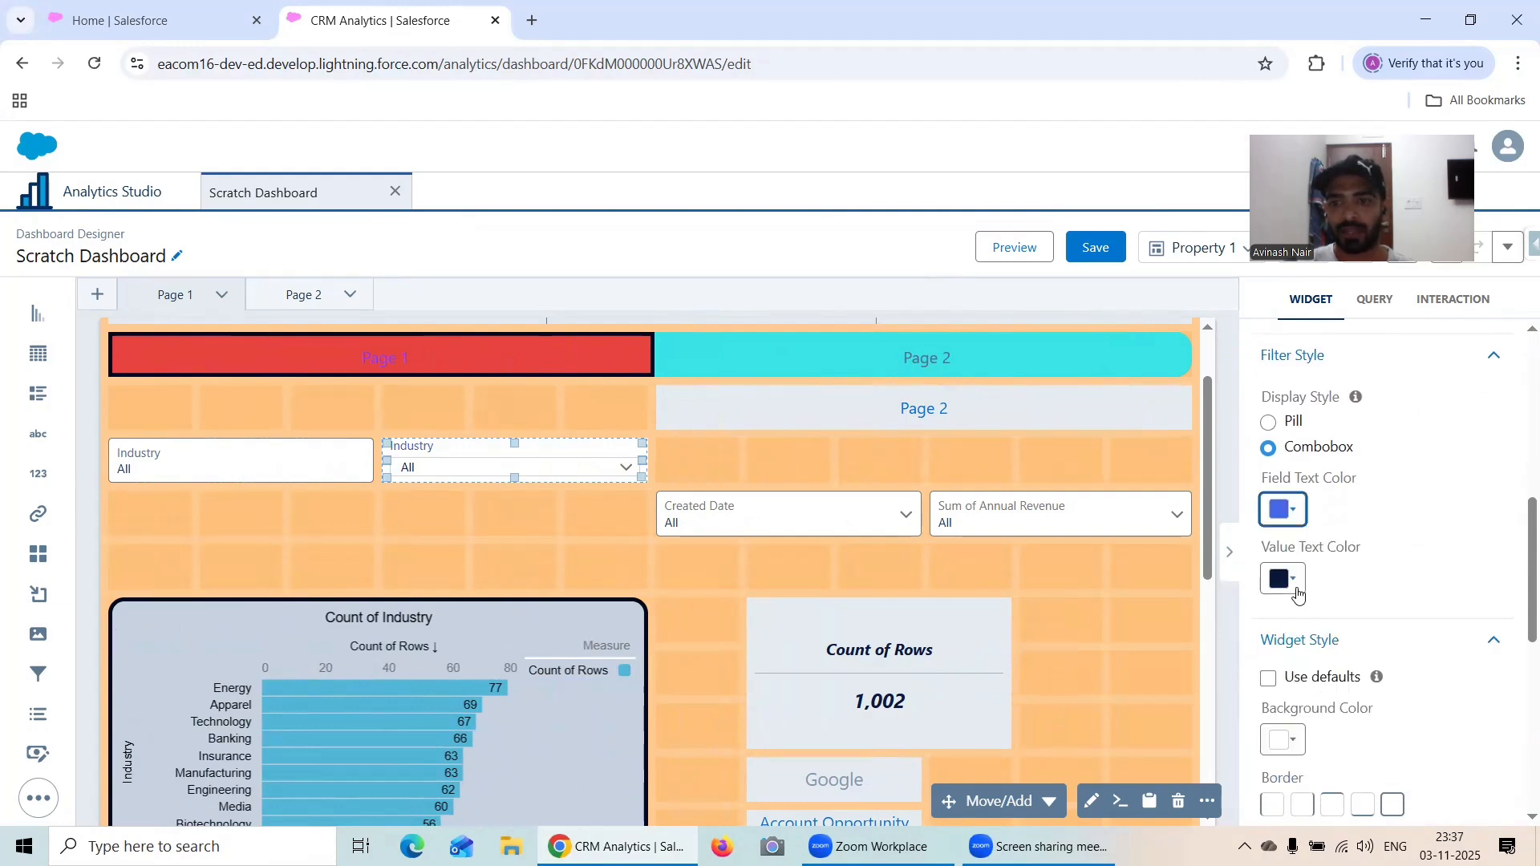
left_click(1277, 581)
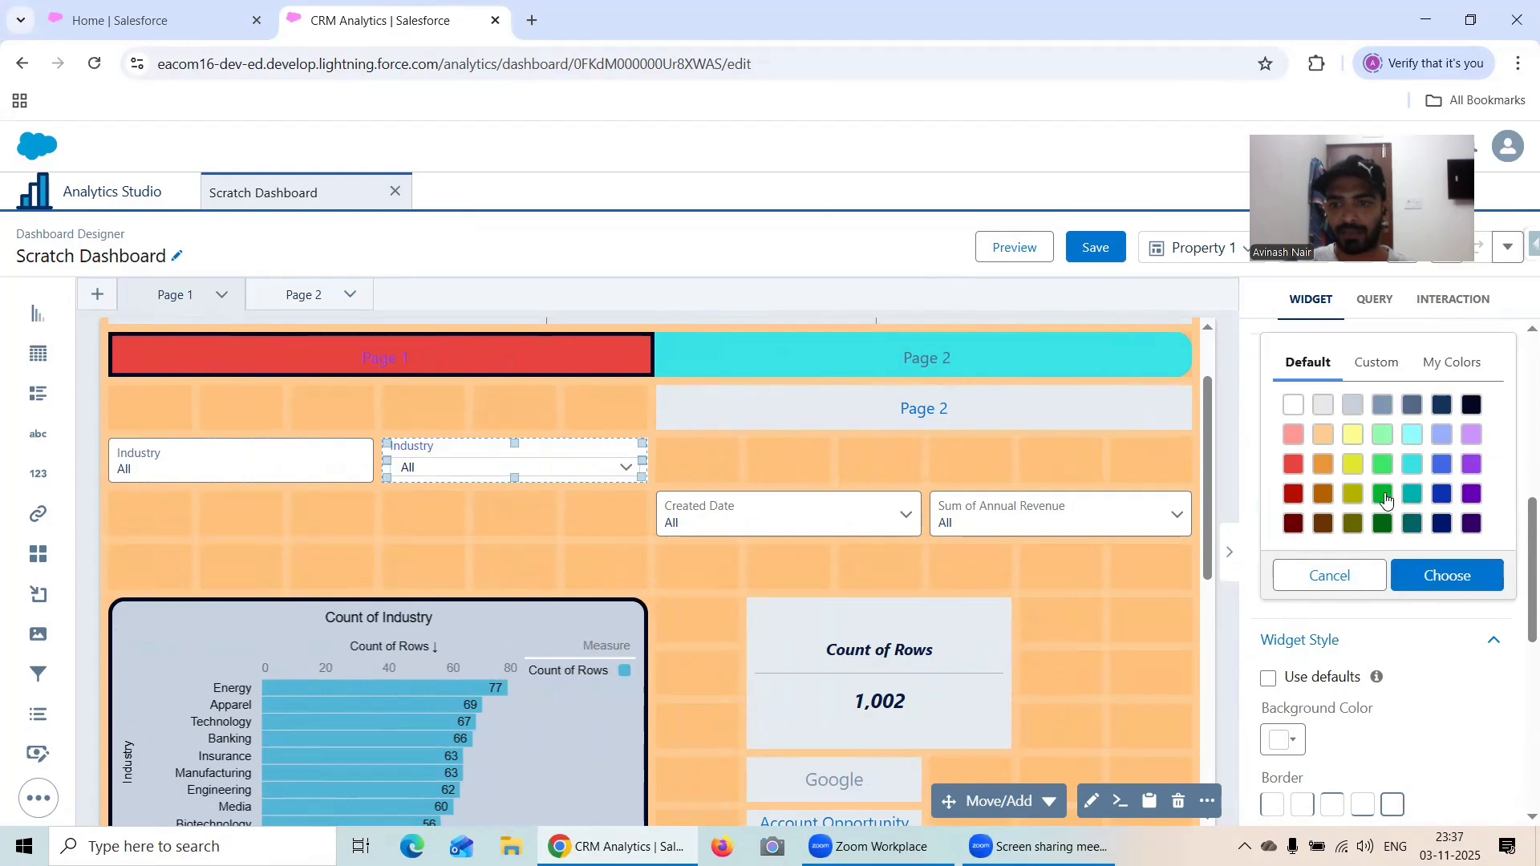
left_click(1383, 495)
left_click(1445, 575)
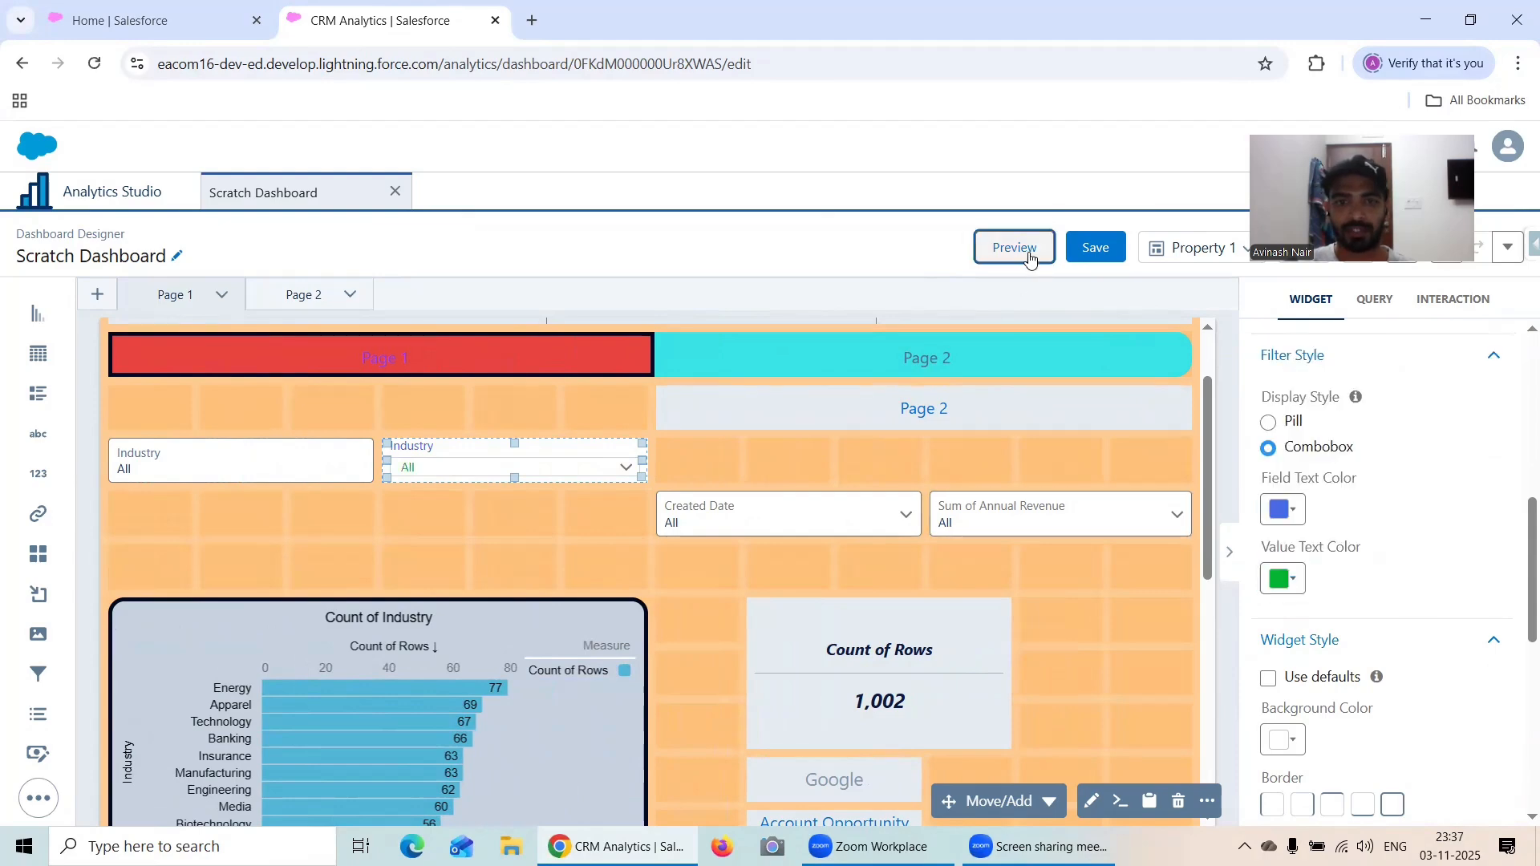
- Preview the recolored Industry list widget and filter the dashboard on Agriculture
left_click(1007, 248)
left_click(502, 441)
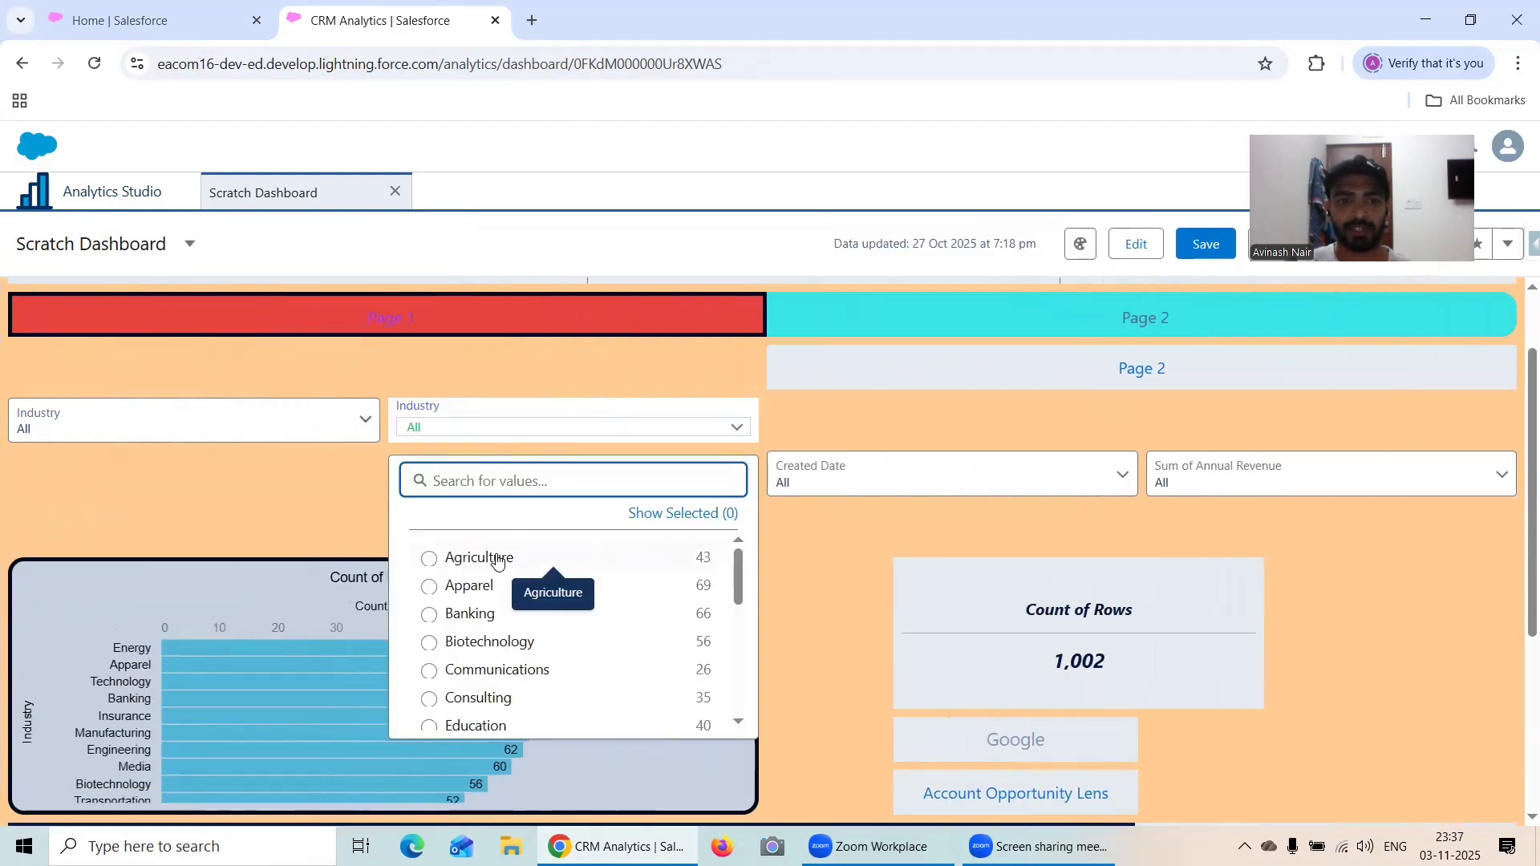
left_click(489, 559)
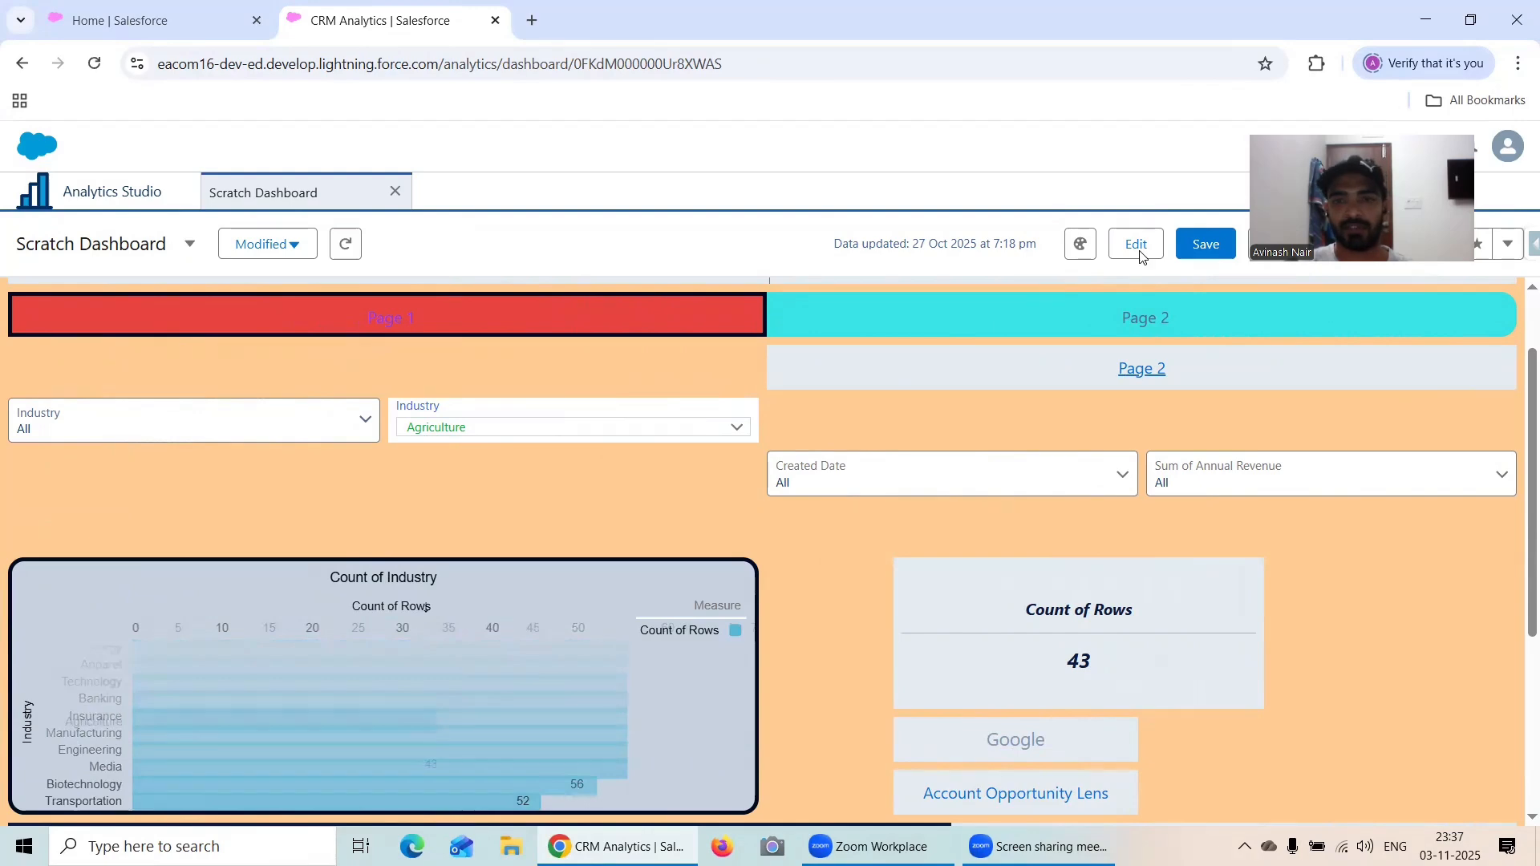
- Set the Industry list widget's value text color to dark purple
left_click(484, 458)
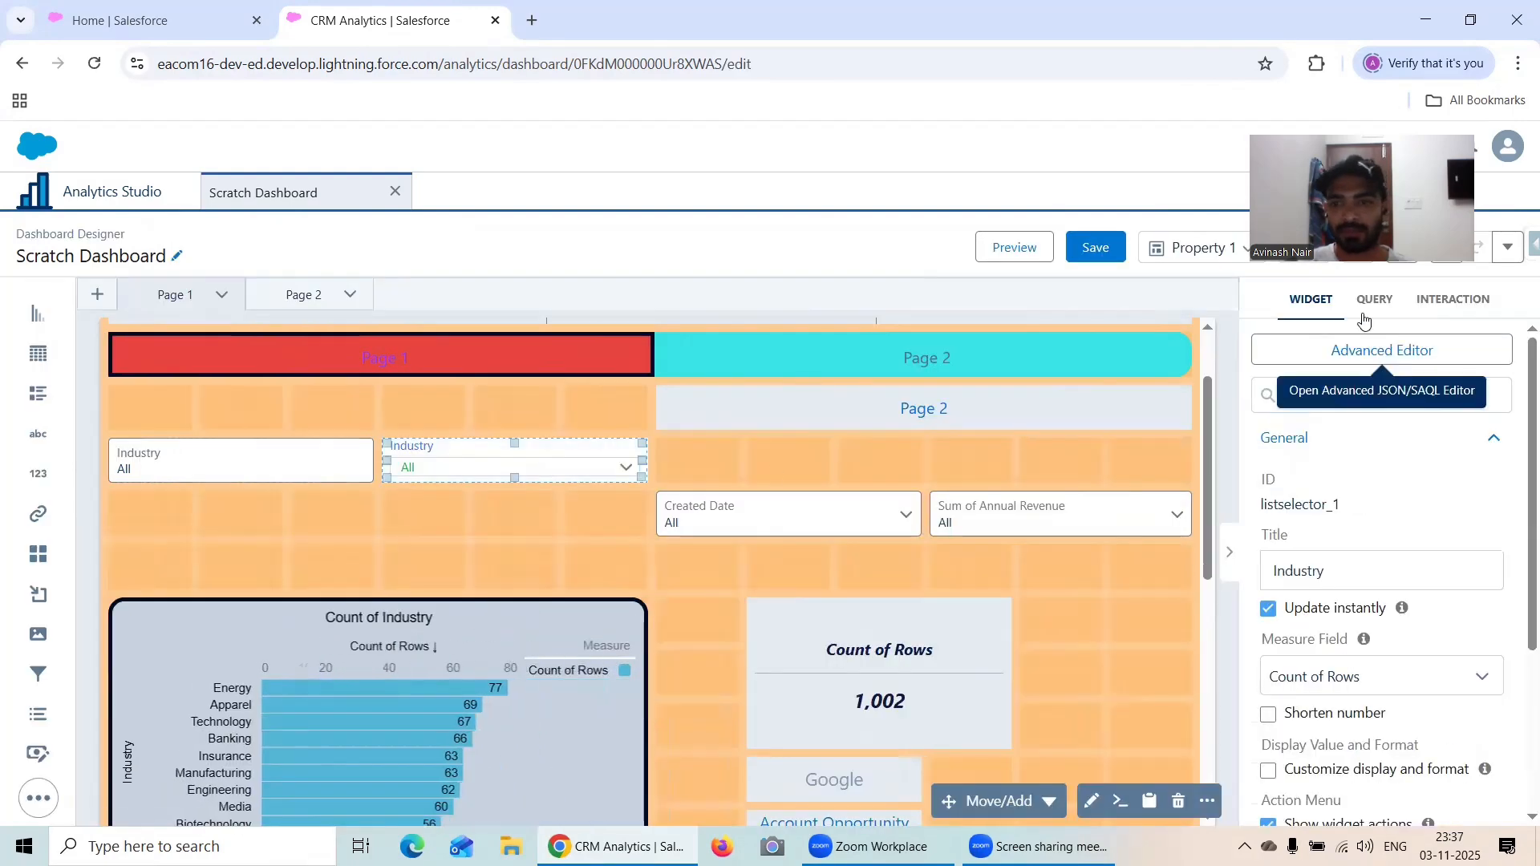
left_click(1374, 298)
scroll(1393, 552, "down", 2)
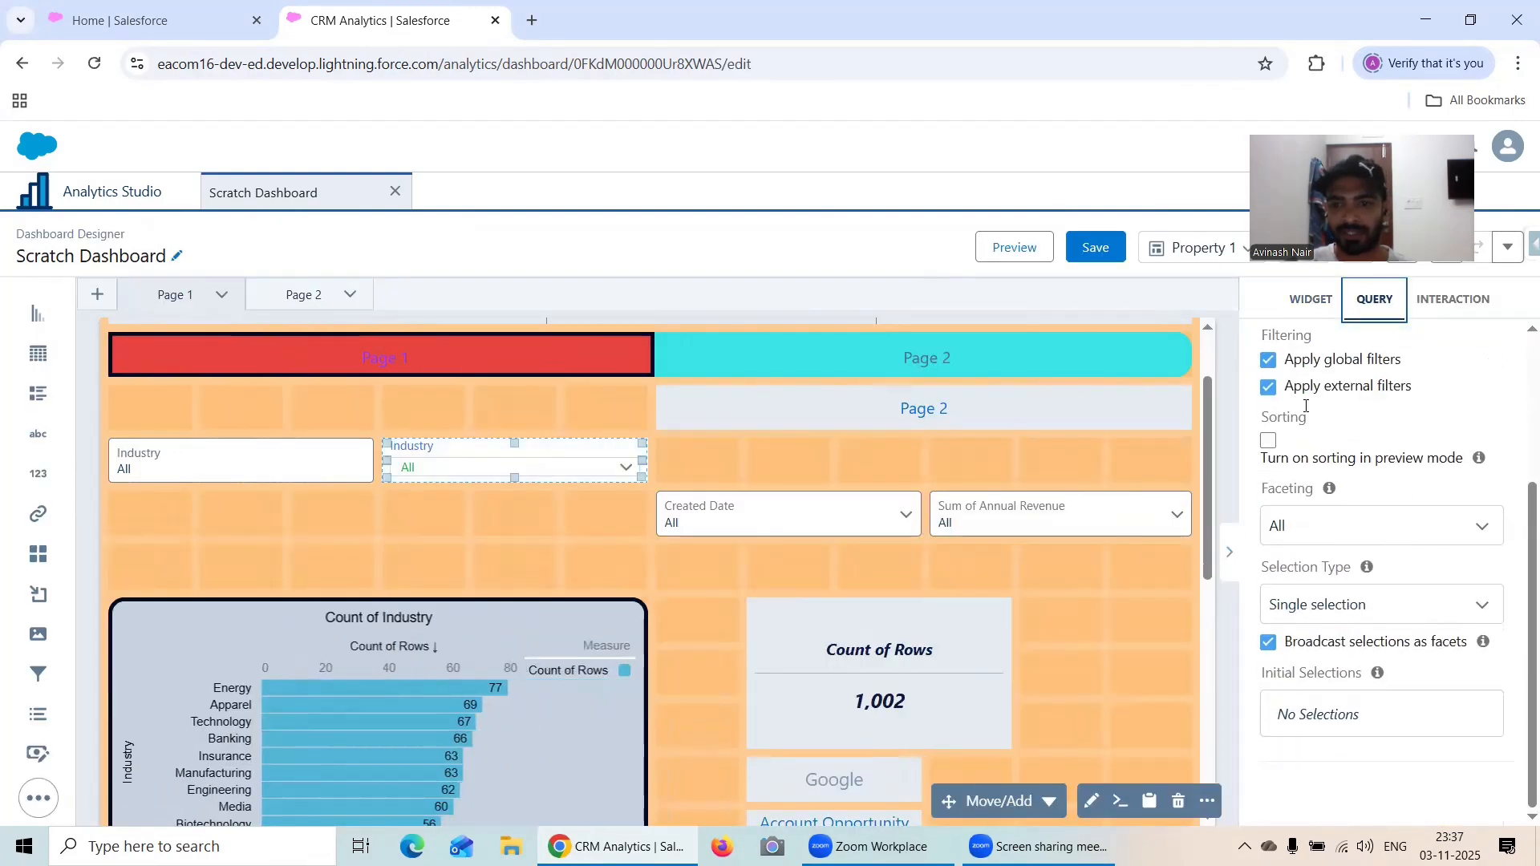
left_click(1300, 300)
scroll(1335, 671, "down", 1)
left_click(1334, 659)
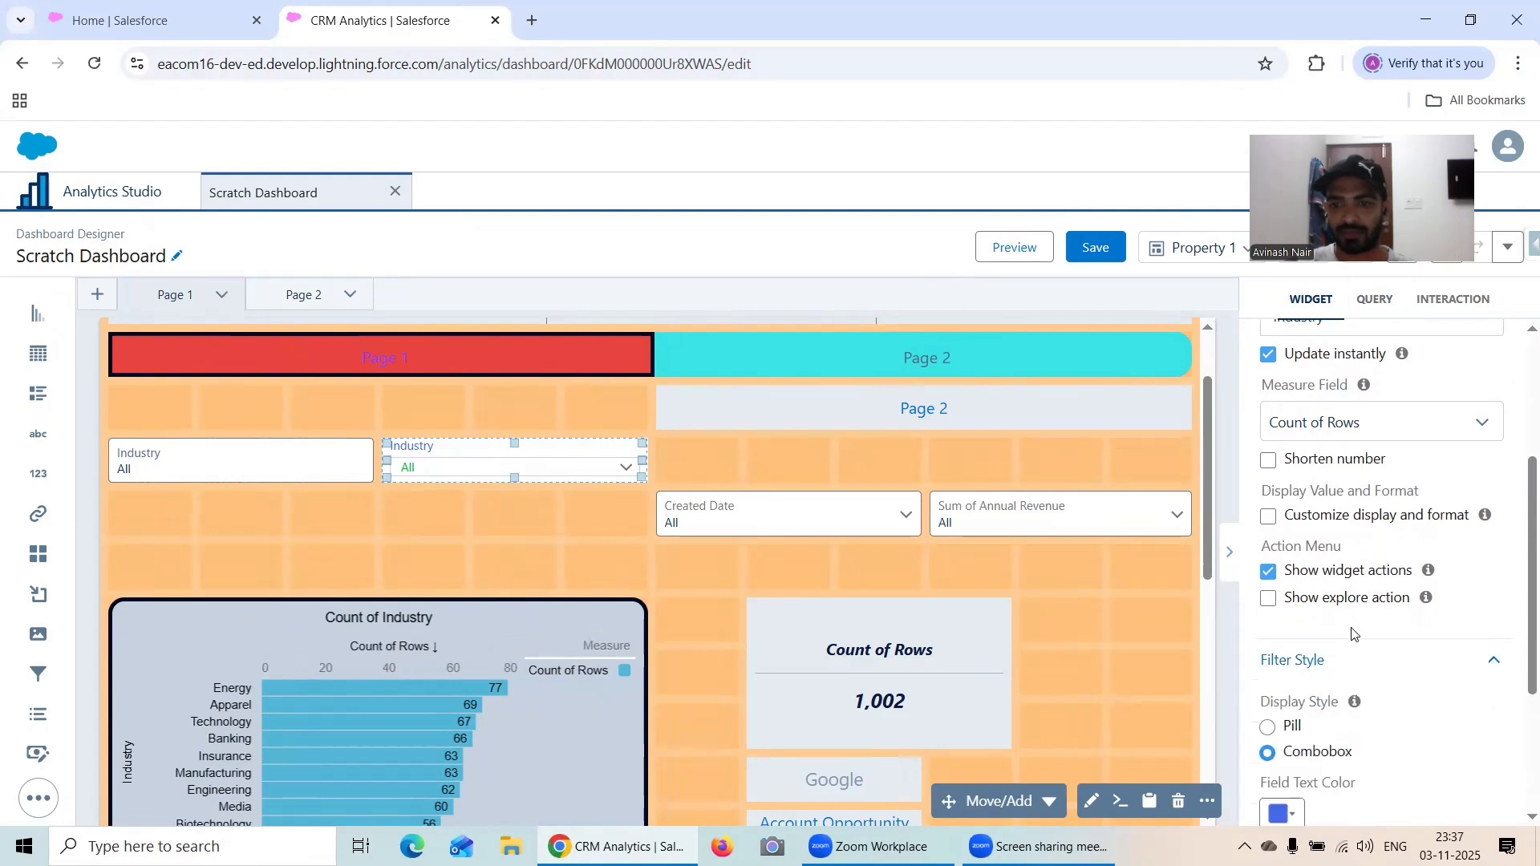
scroll(1359, 630, "down", 3)
left_click(1290, 684)
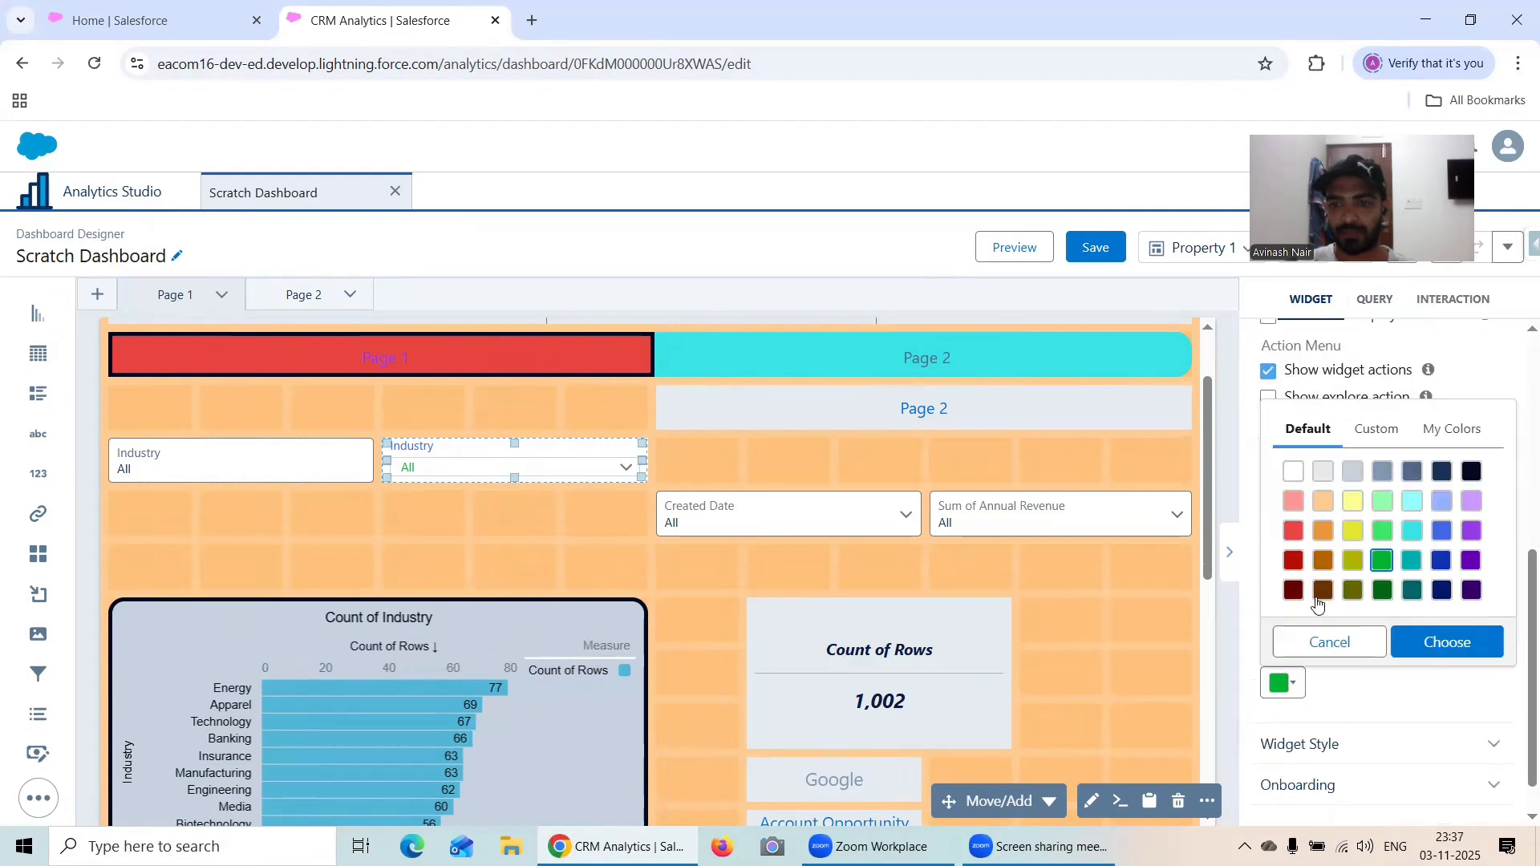
left_click(1292, 592)
left_click(1471, 591)
left_click(1475, 642)
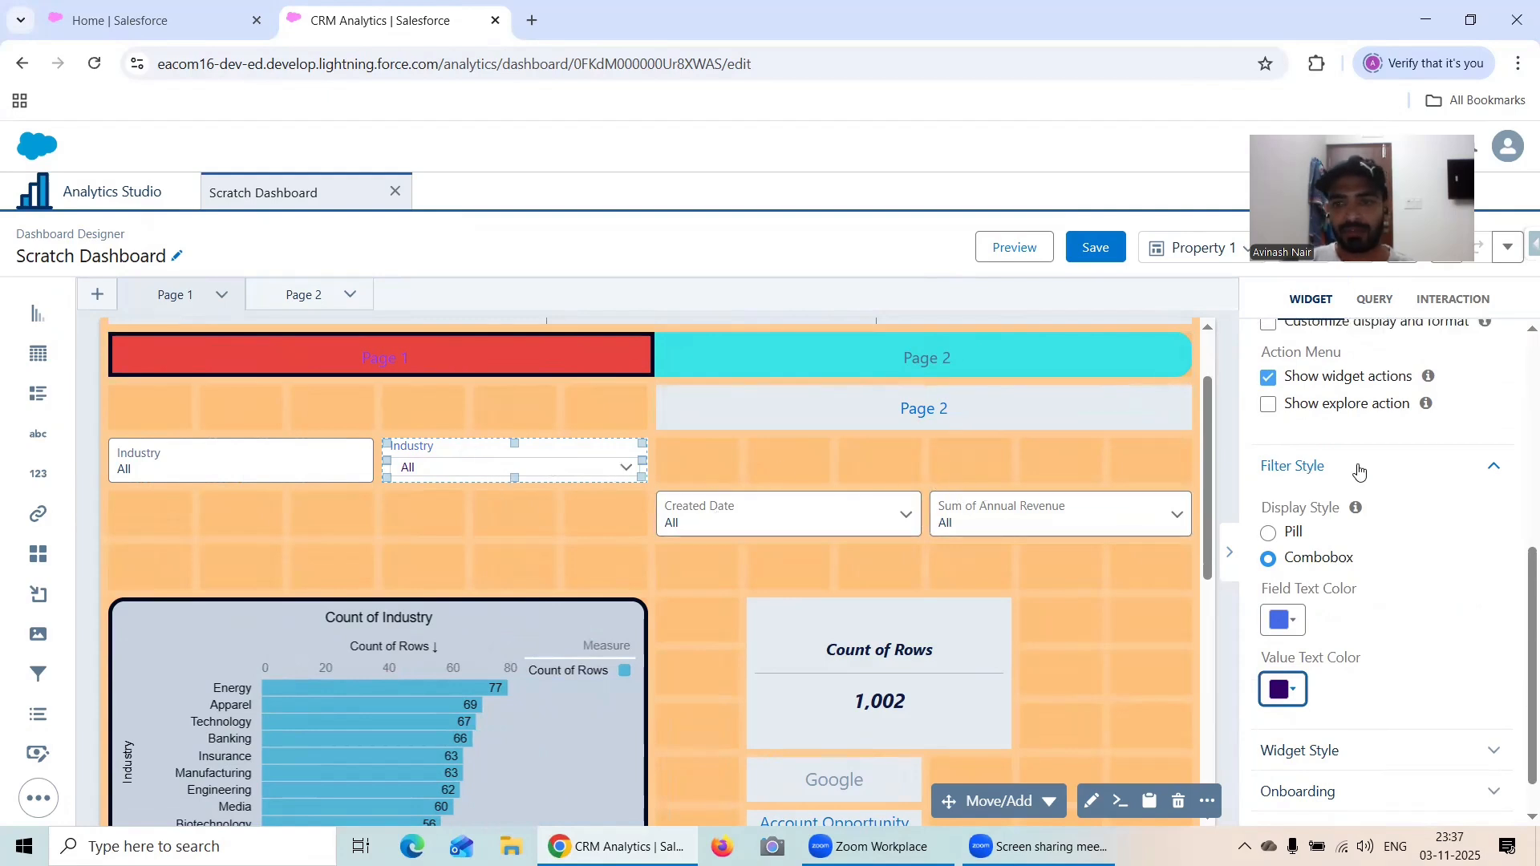
- Change the selection type in the Industry list widget's query properties to Multiple selection
scroll(1361, 417, "up", 8)
left_click(1371, 313)
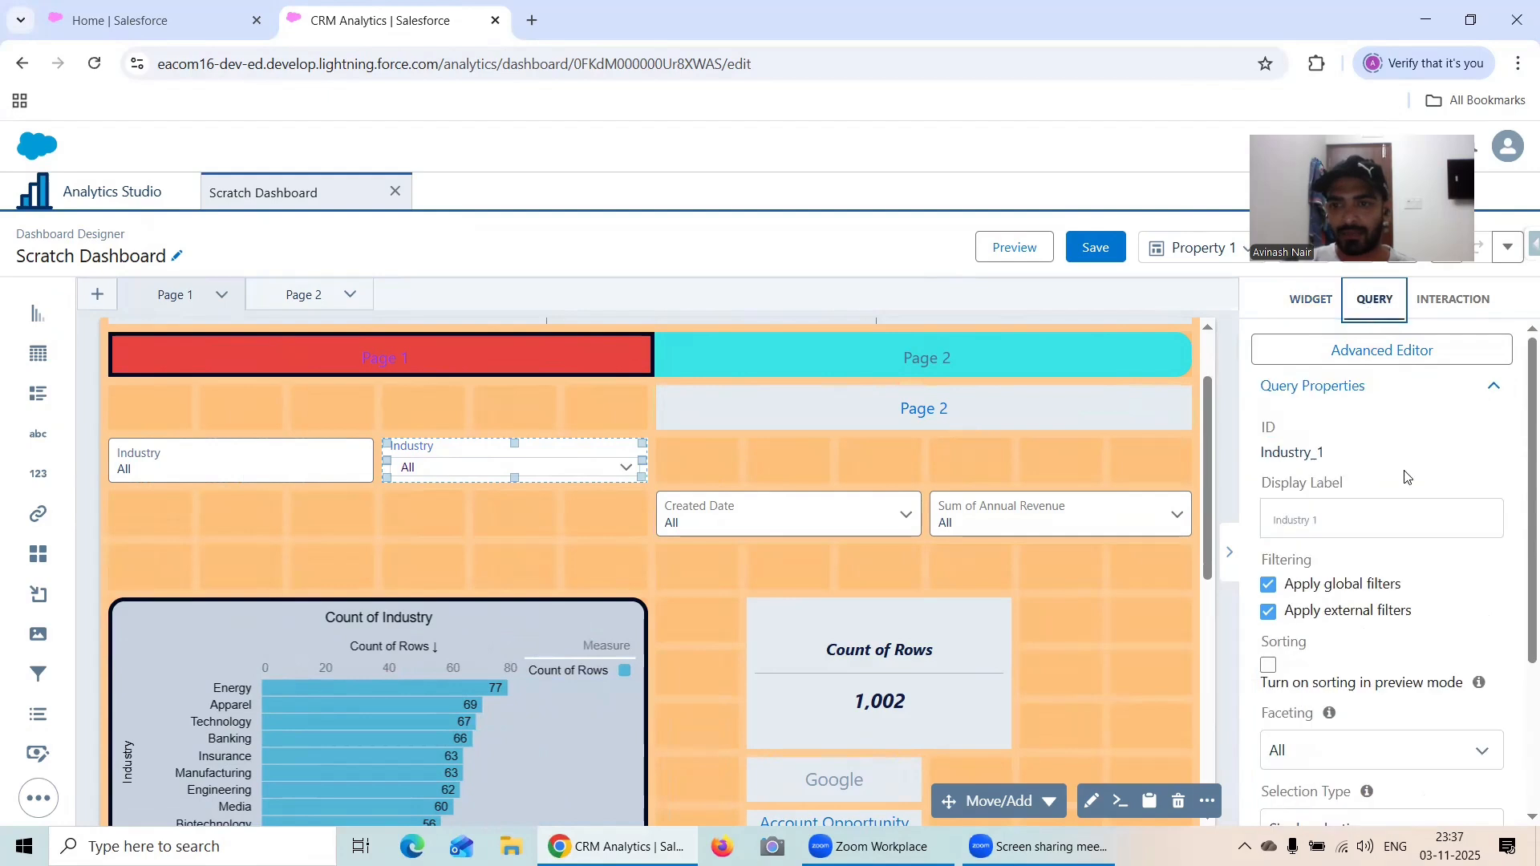
scroll(1405, 477, "down", 5)
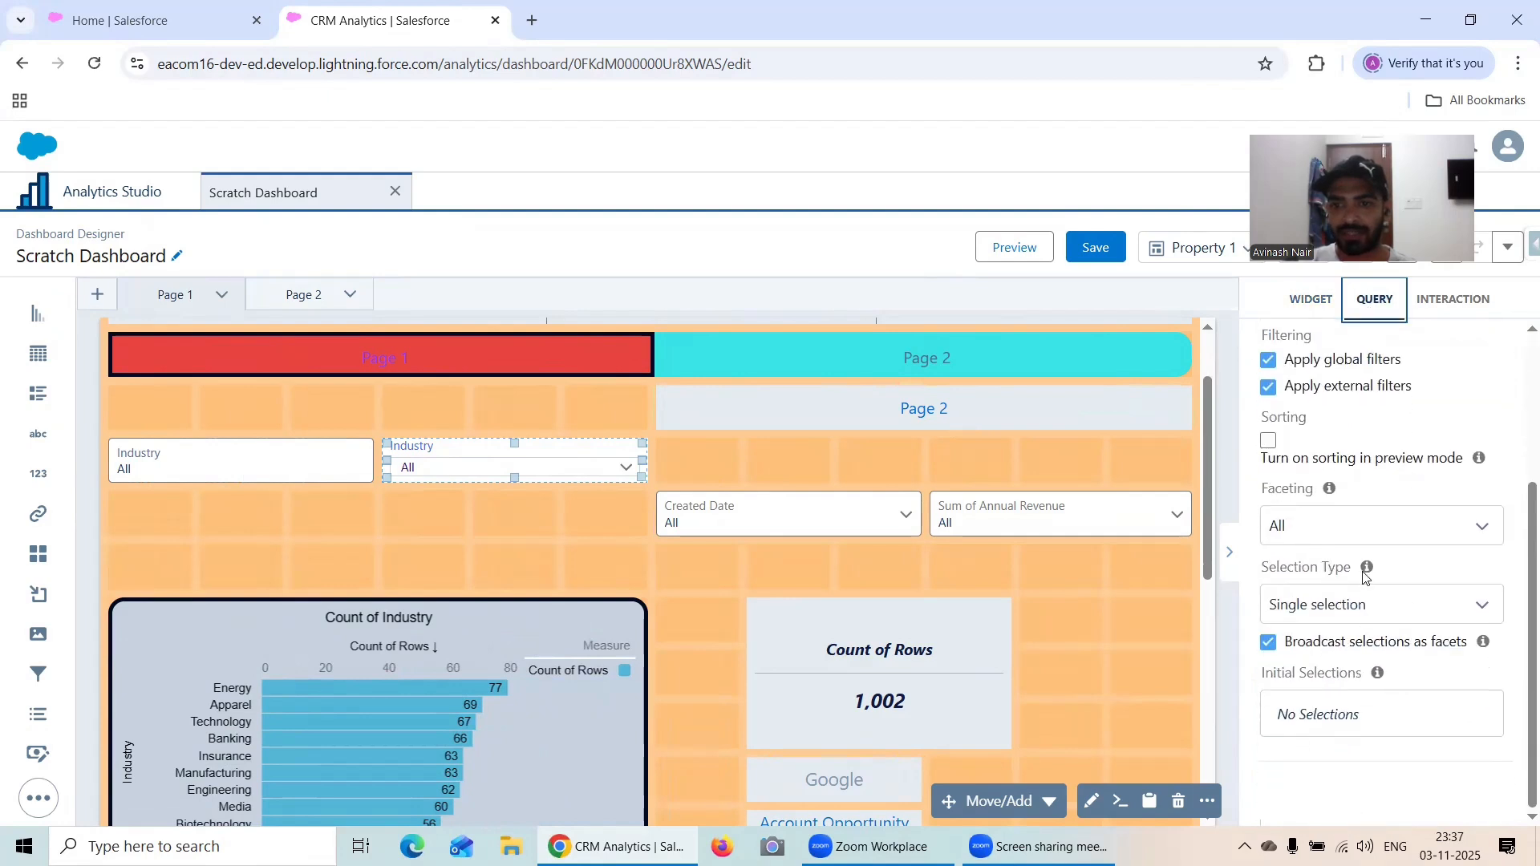
scroll(1364, 576, "up", 5)
left_click(1310, 302)
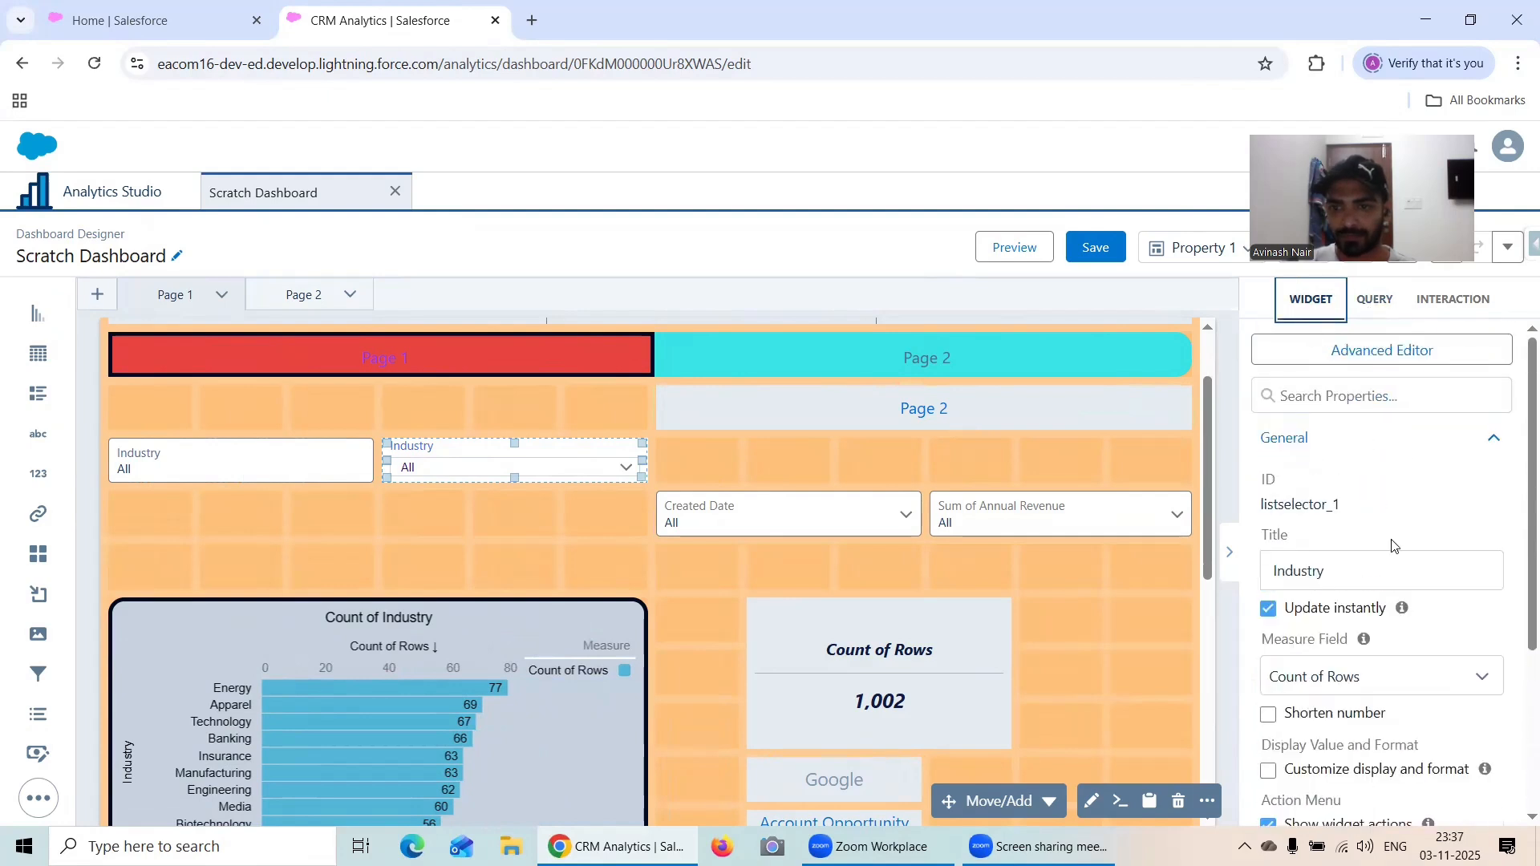
scroll(1393, 546, "down", 3)
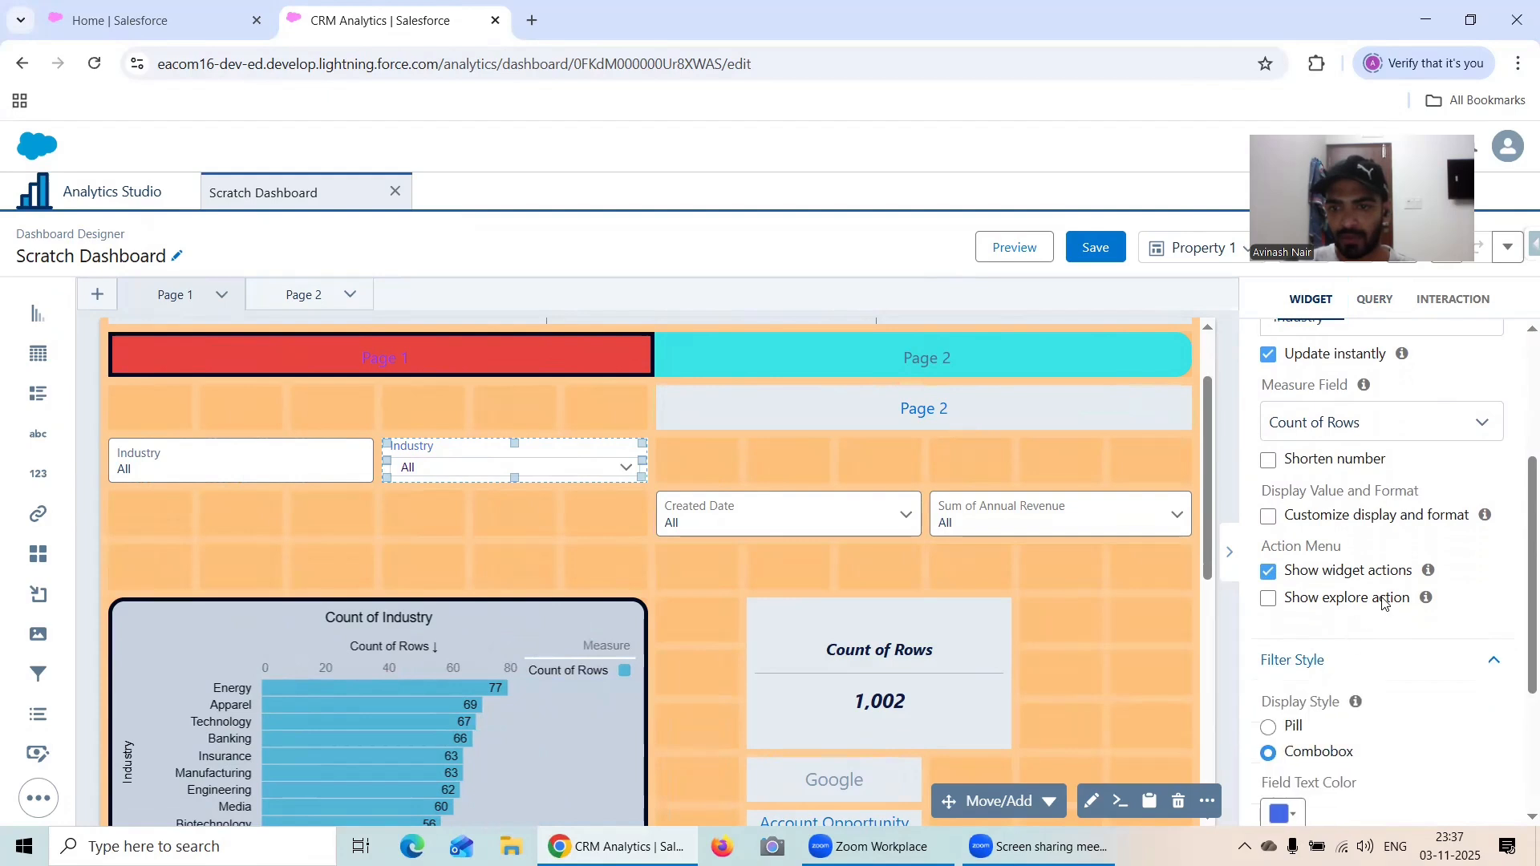
scroll(1384, 604, "up", 3)
left_click(1374, 300)
scroll(1392, 560, "down", 4)
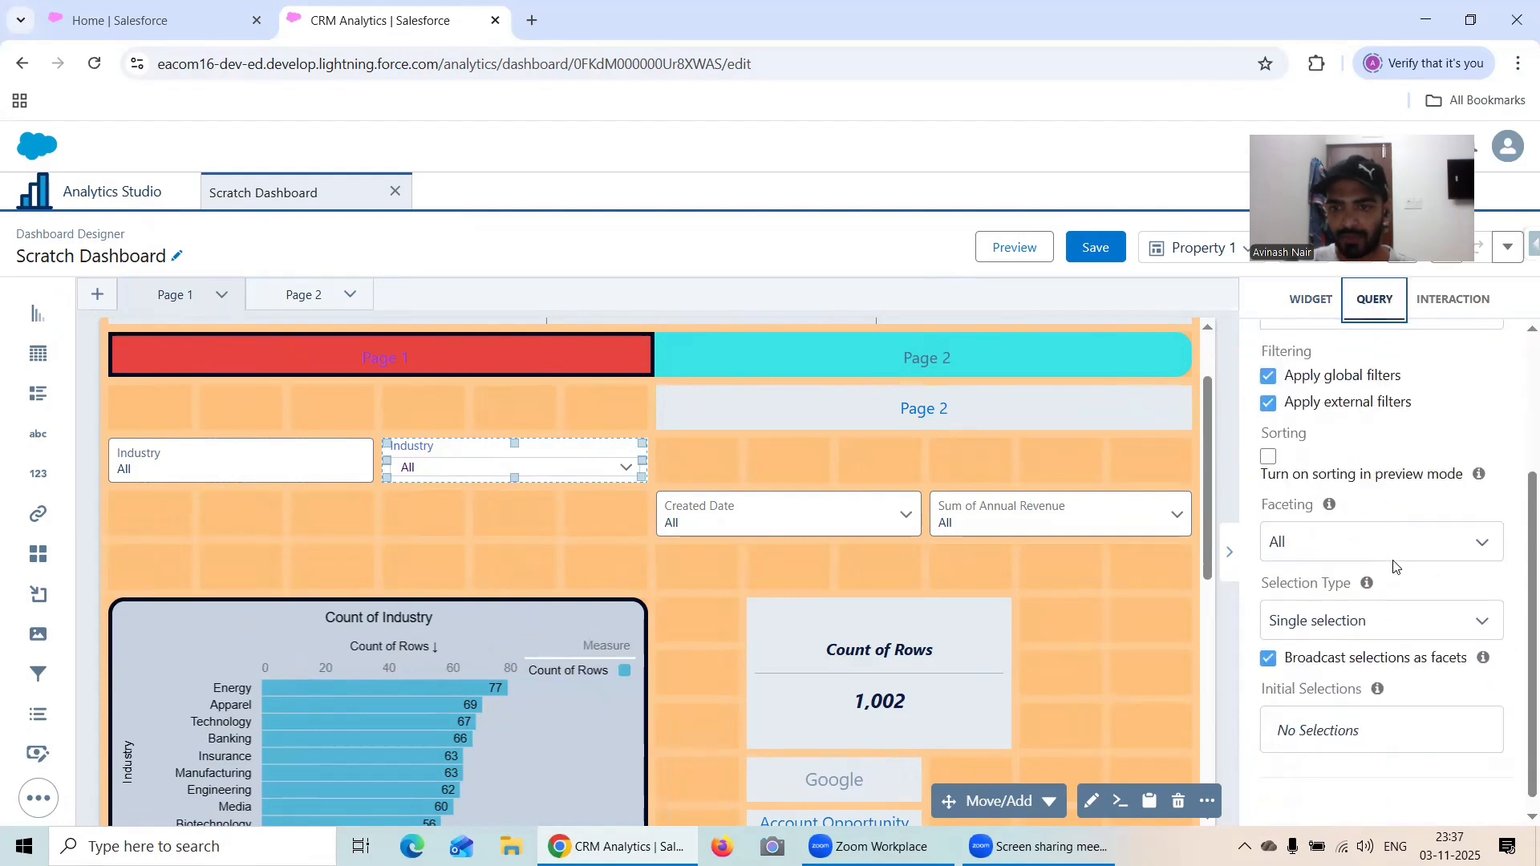
left_click(1316, 612)
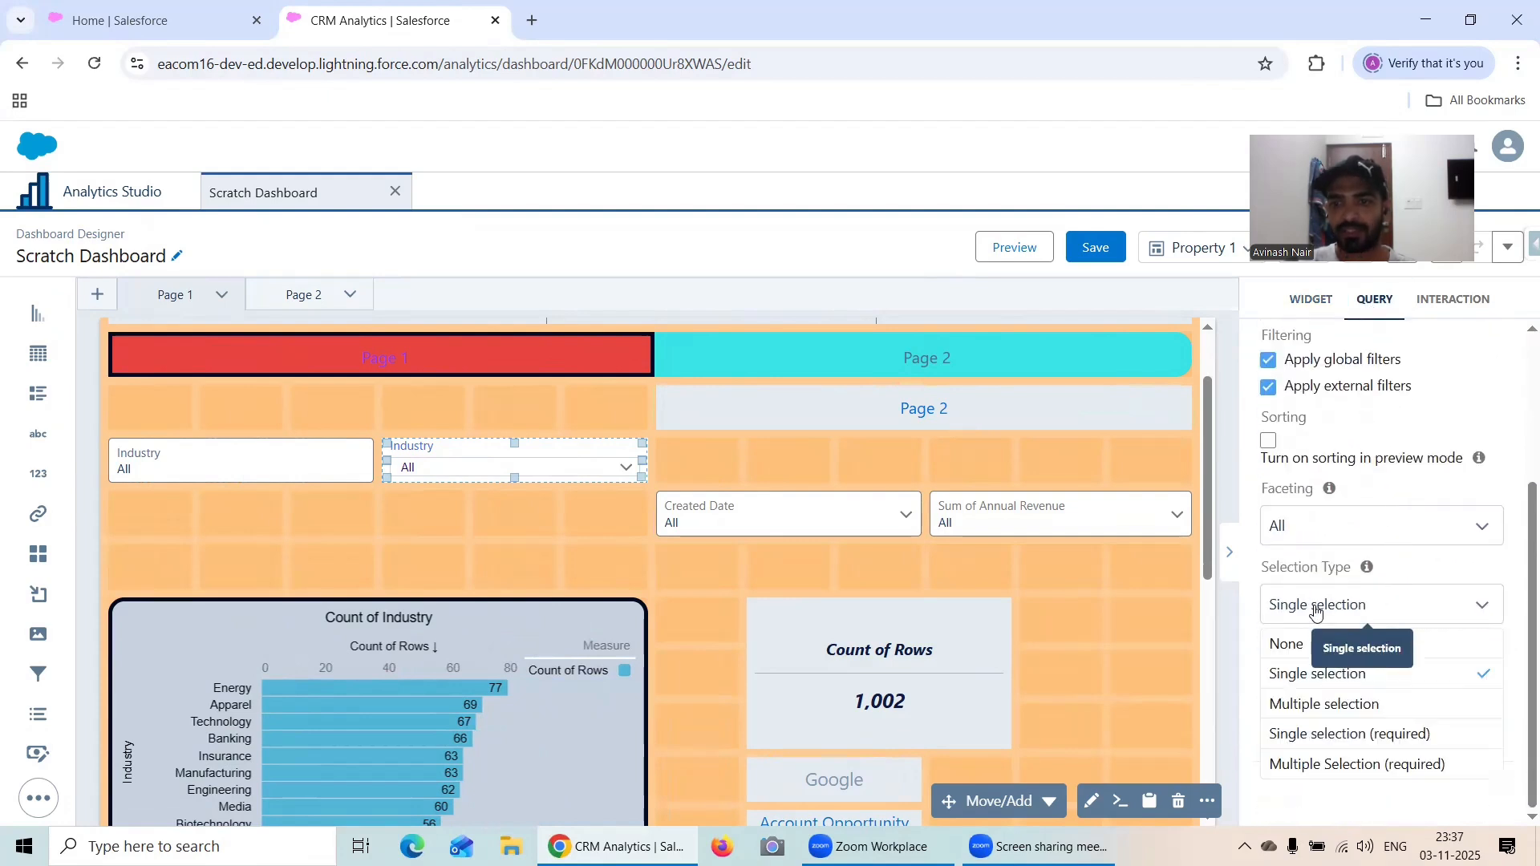
left_click(1378, 713)
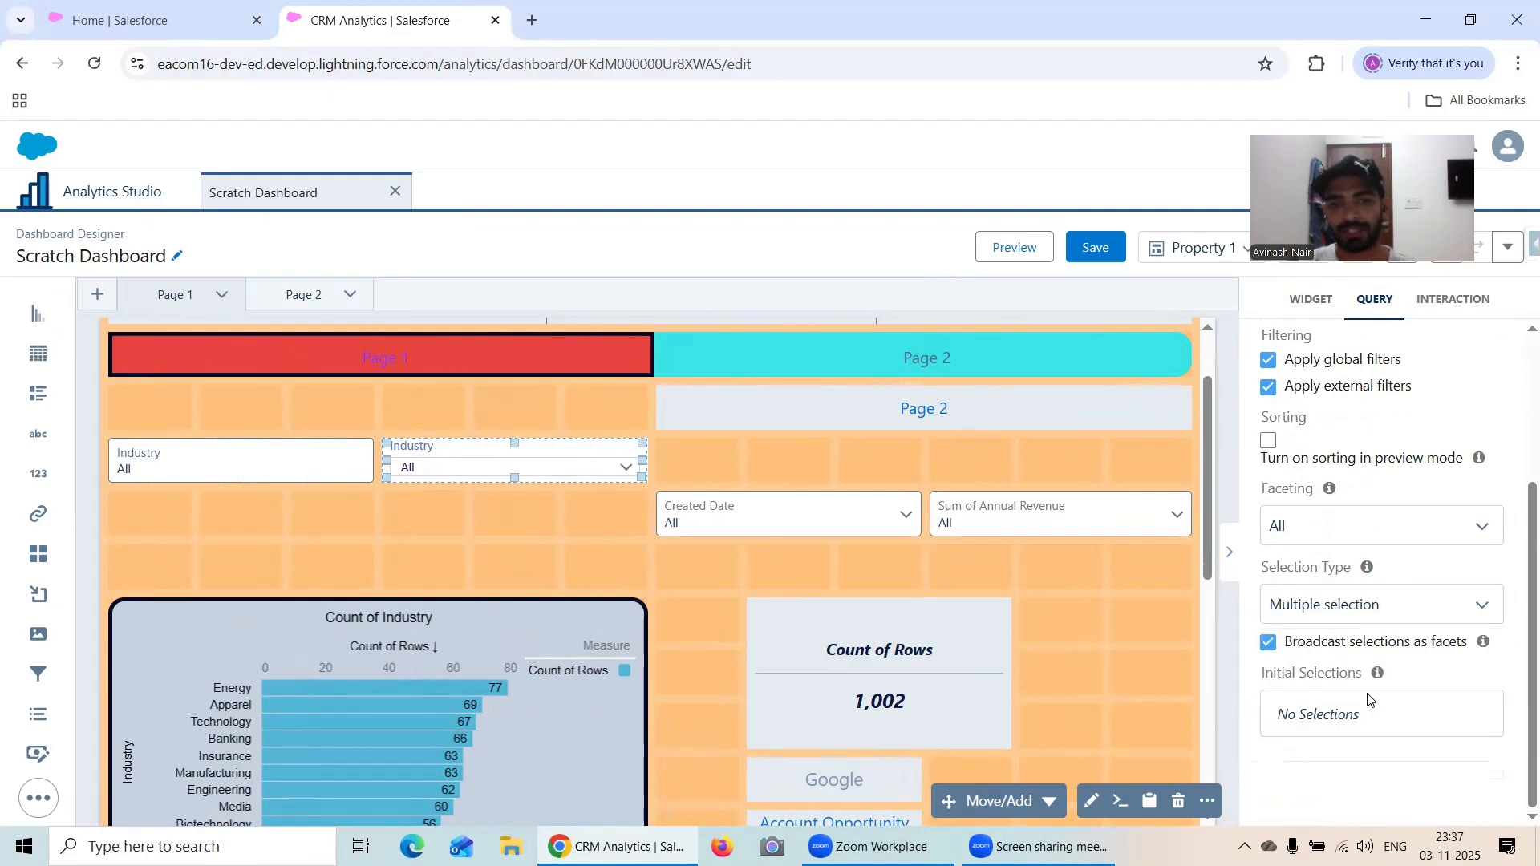
- Preview the dashboard and filter it on Agriculture, Apparel and Banking together through the restyled Industry list
left_click(1017, 250)
left_click(508, 425)
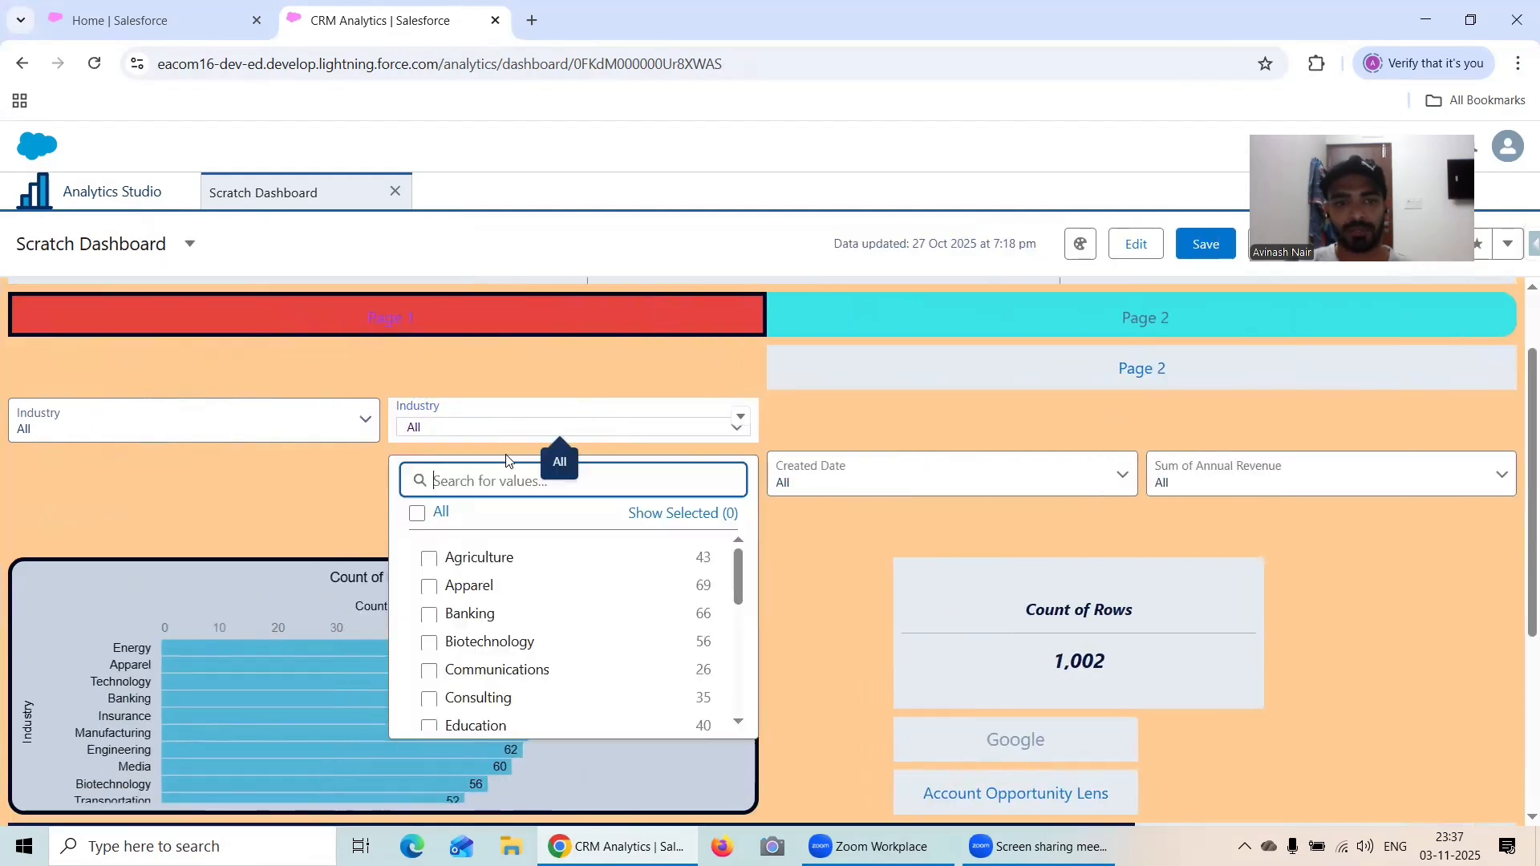
left_click(480, 559)
left_click(471, 588)
left_click(473, 617)
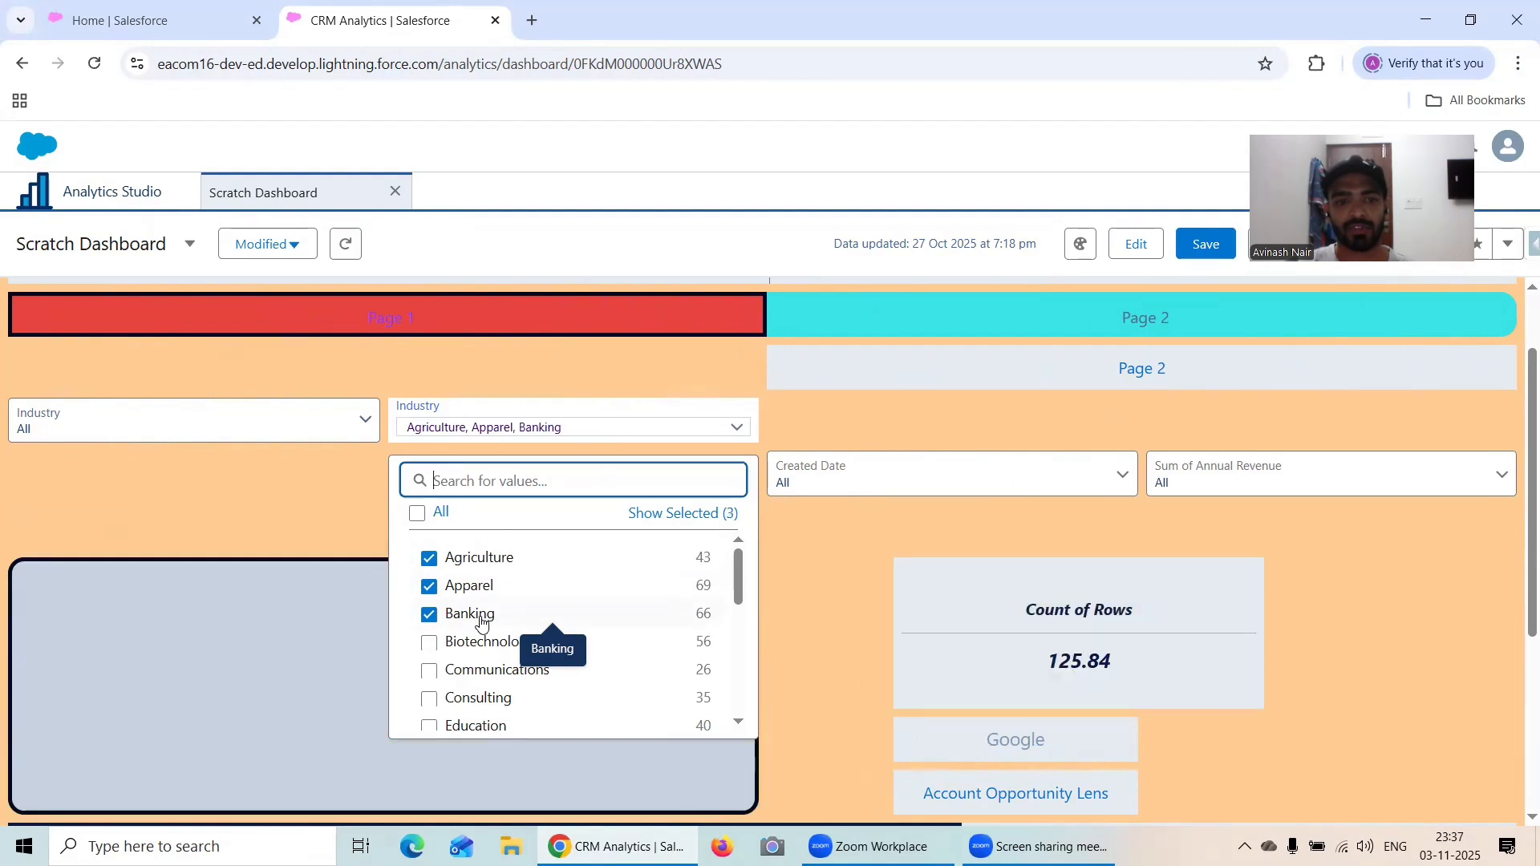
left_click(870, 411)
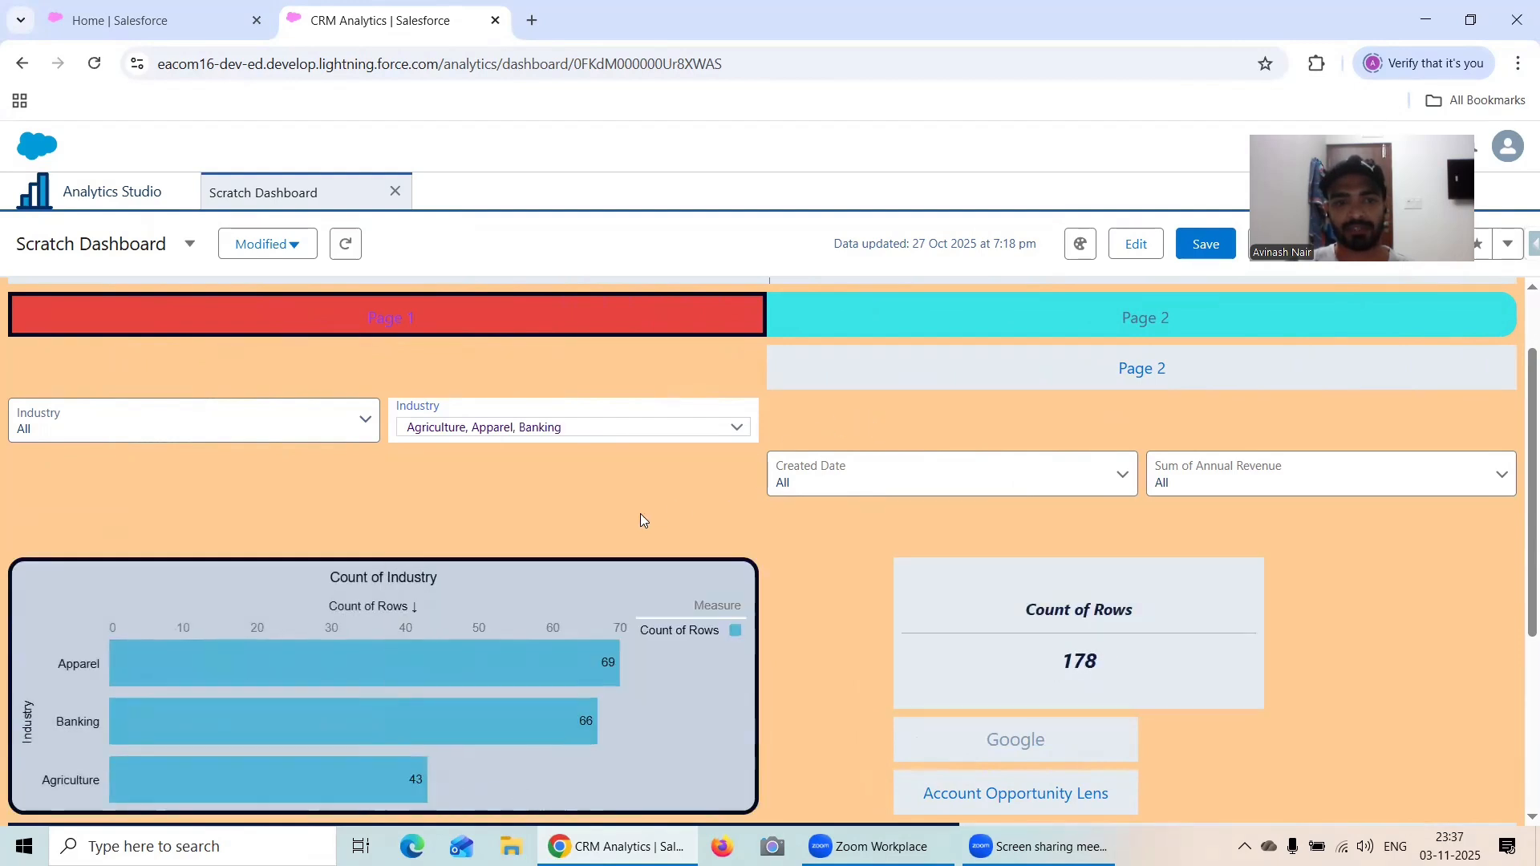
scroll(672, 596, "down", 1)
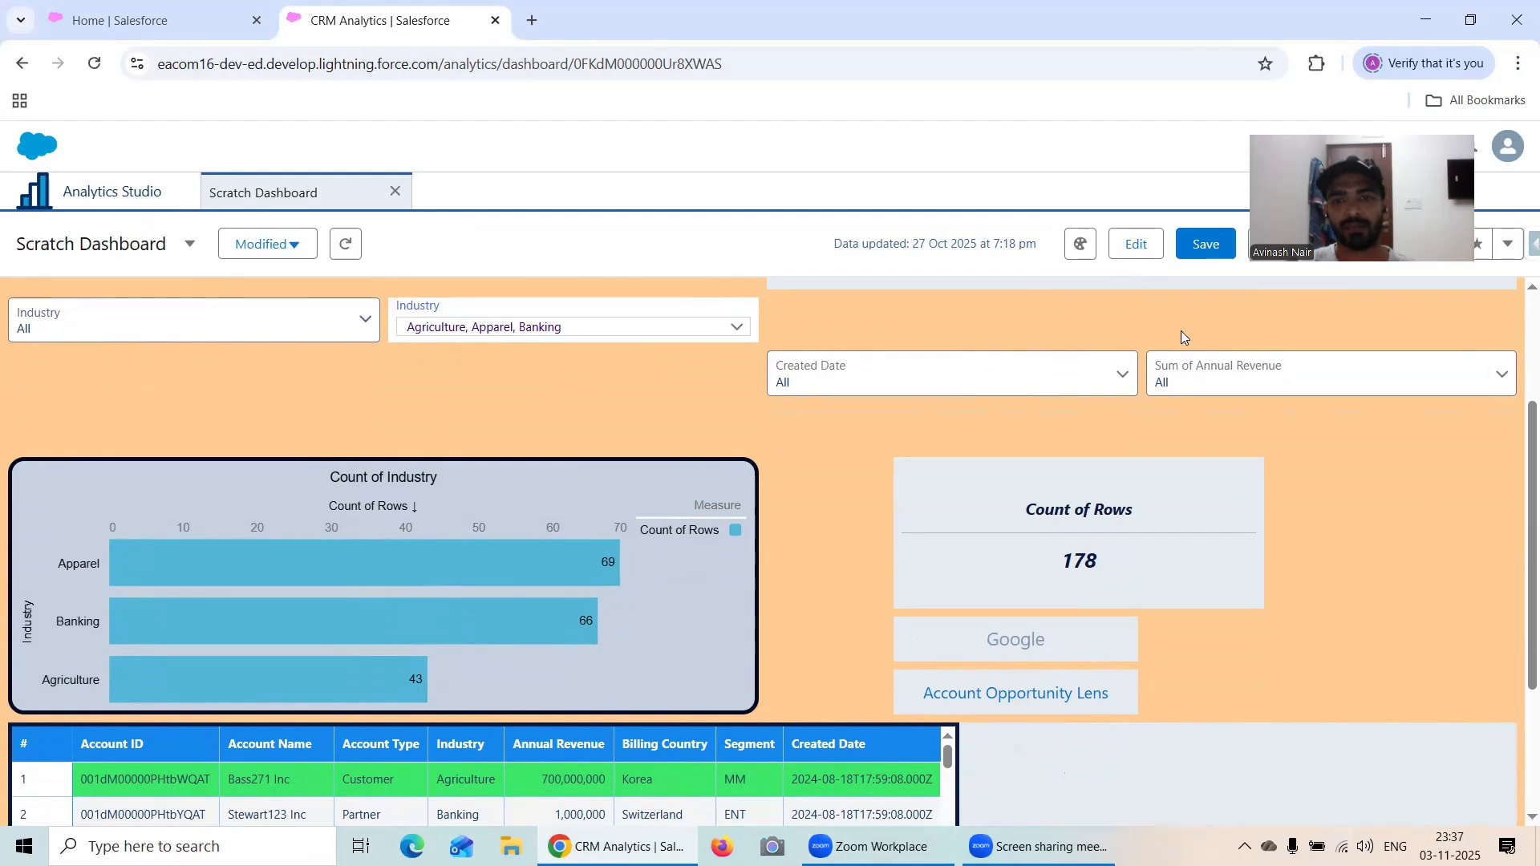
scroll(1181, 337, "up", 2)
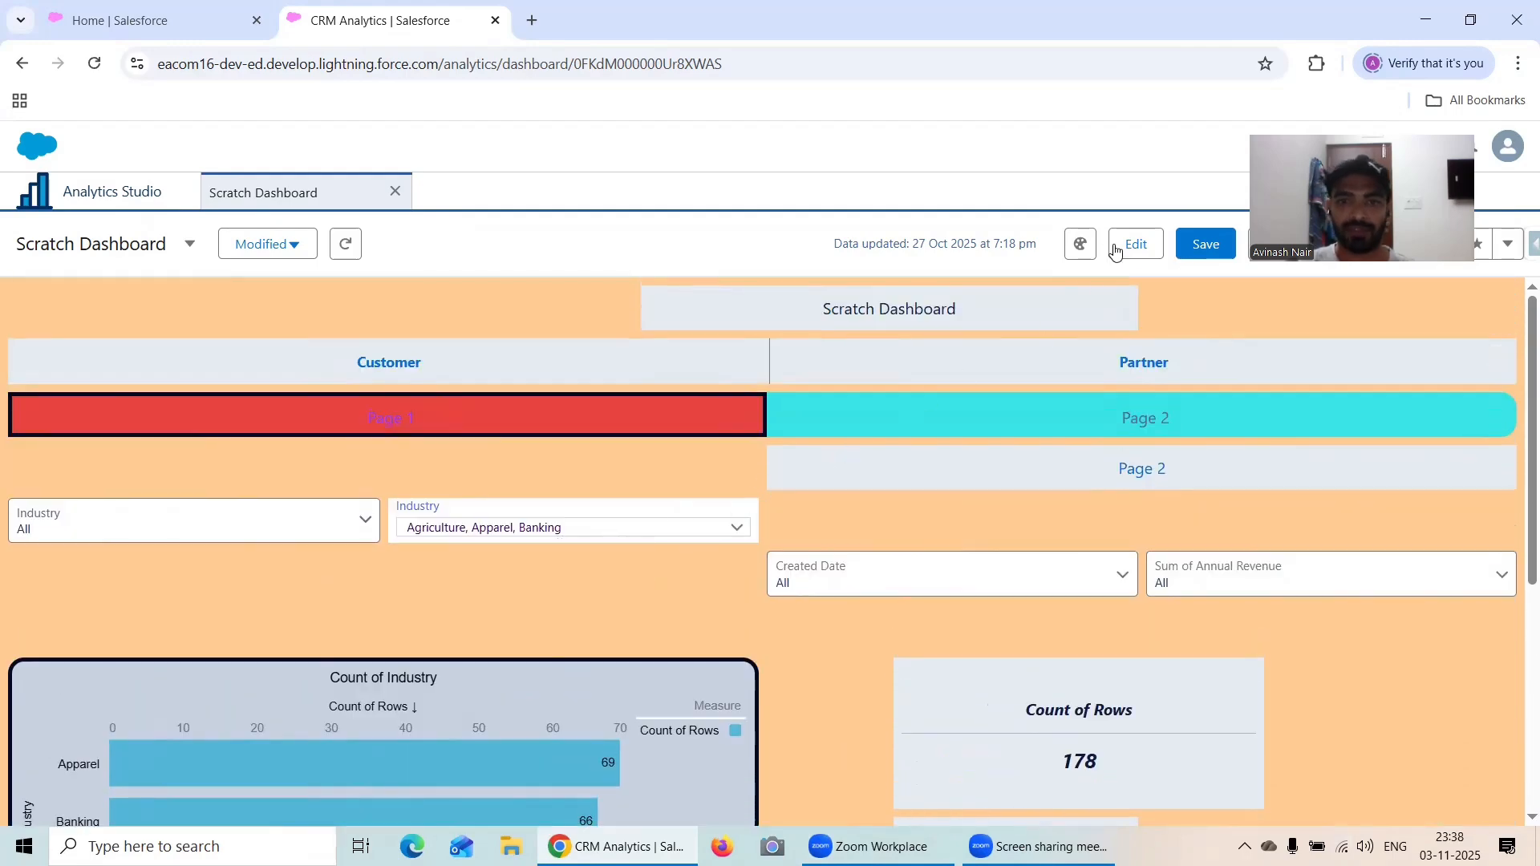
- Return to editing and set the Industry list widget's selection type back to Single selection
left_click(1115, 251)
left_click(582, 562)
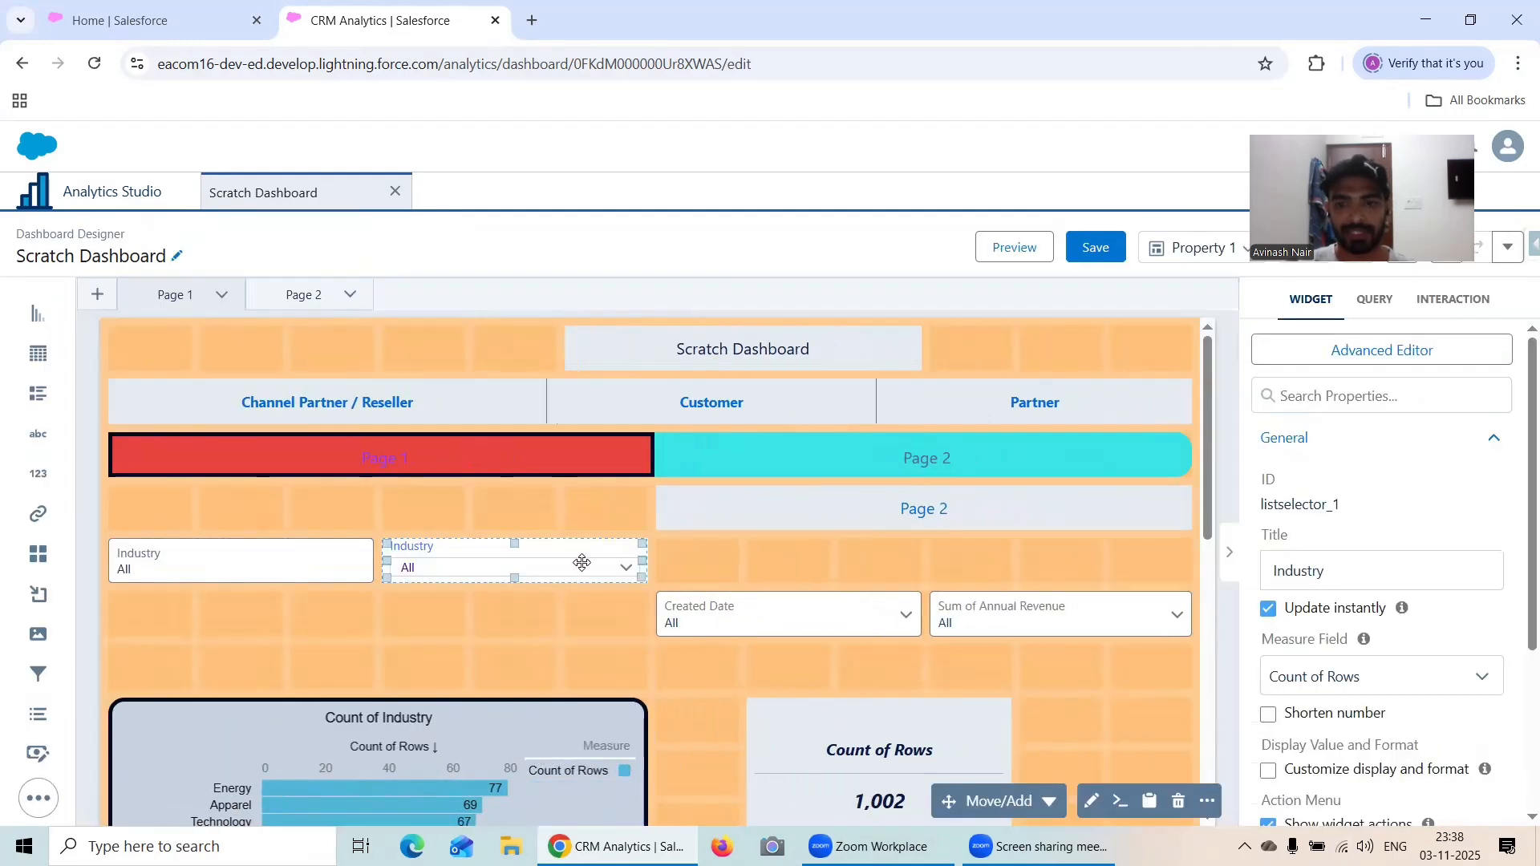
scroll(1369, 357, "down", 1)
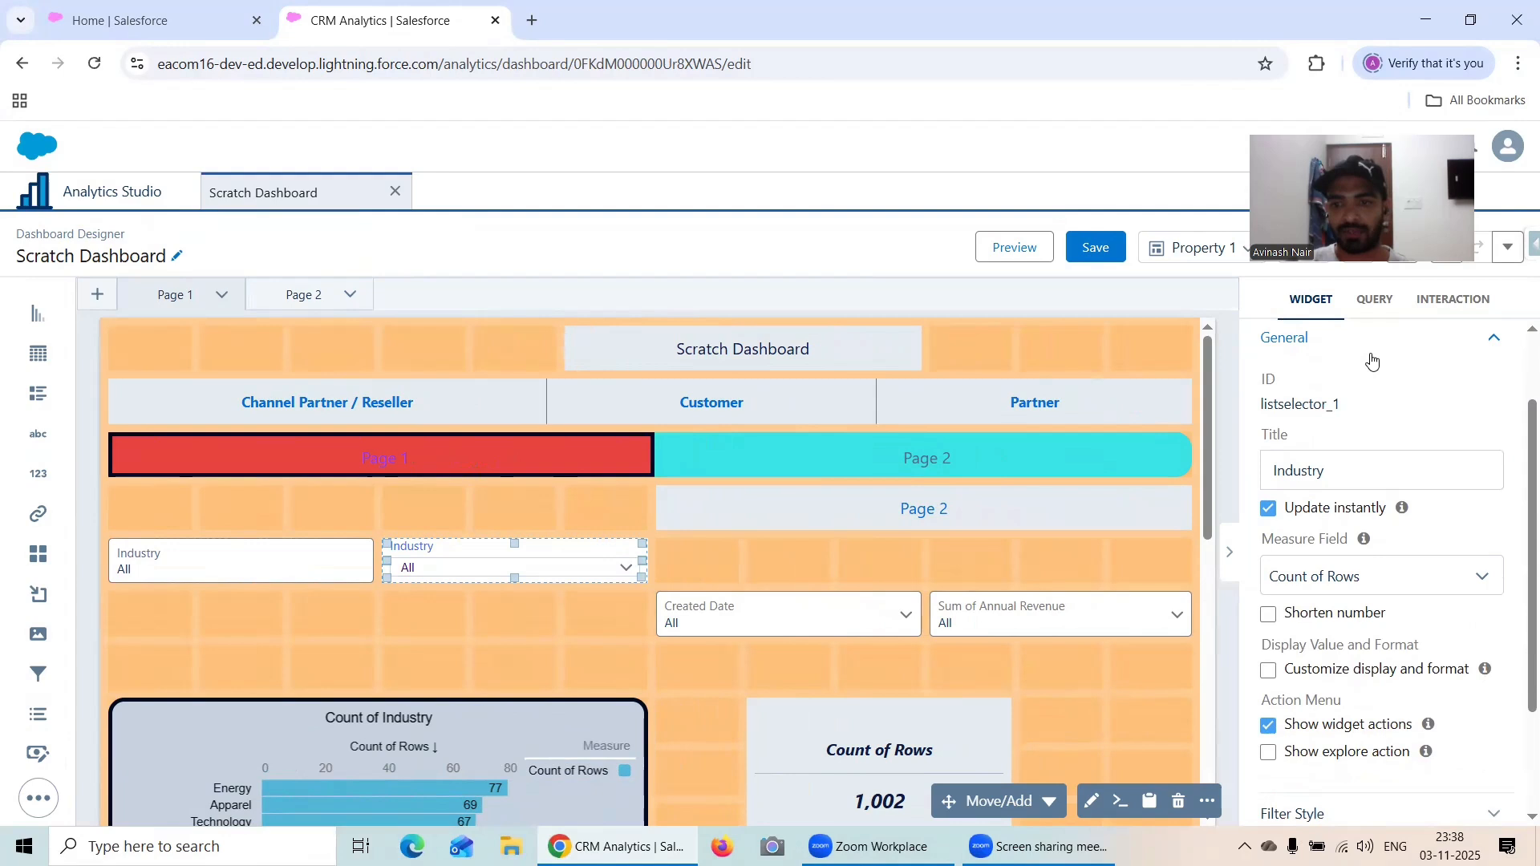
left_click(1361, 307)
scroll(1423, 543, "down", 1)
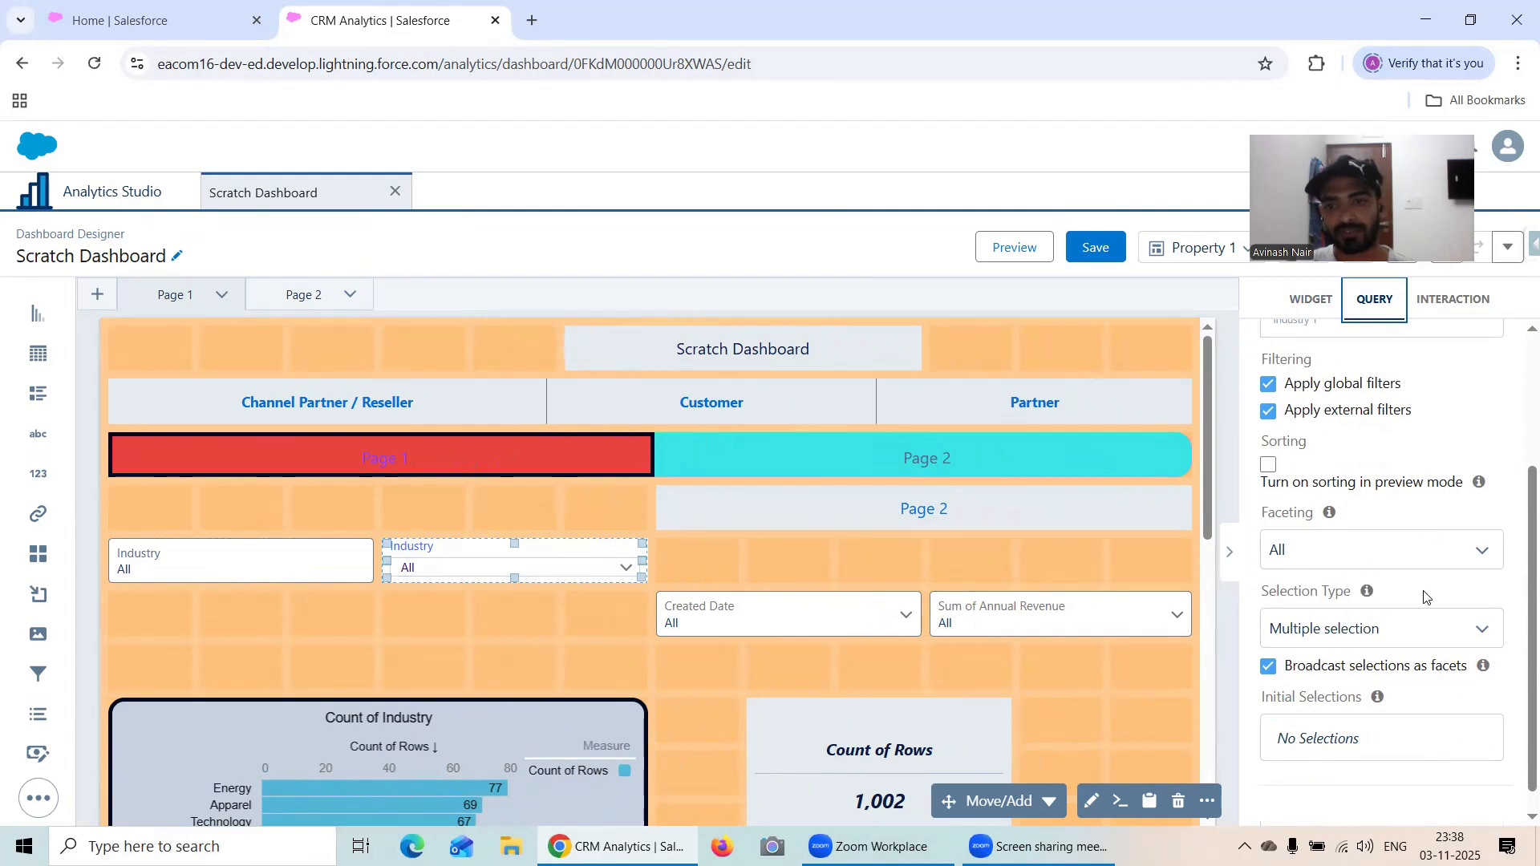
scroll(1400, 657, "up", 3)
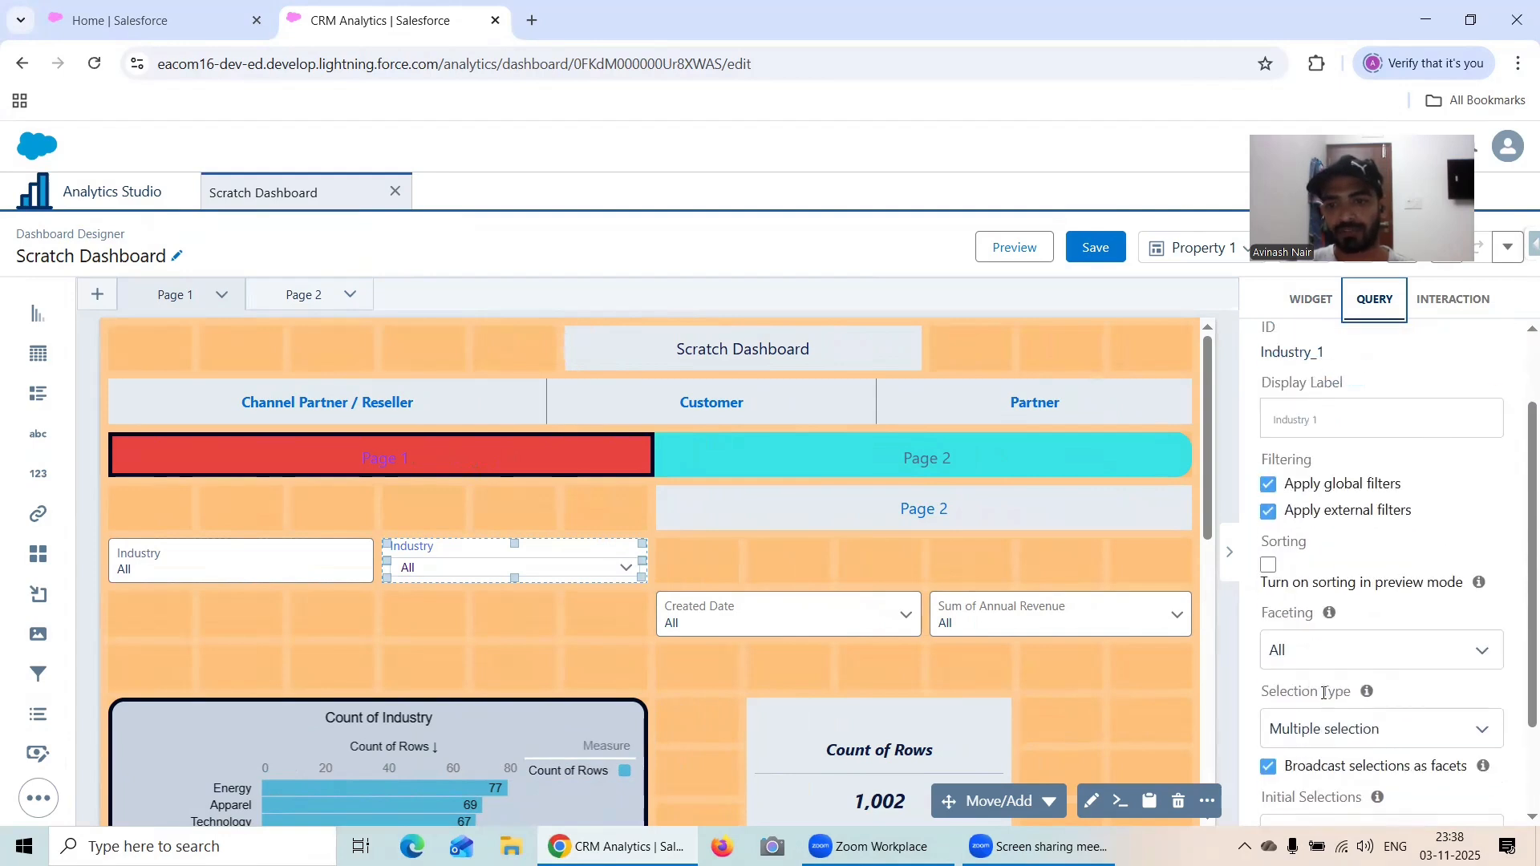
left_click(1336, 740)
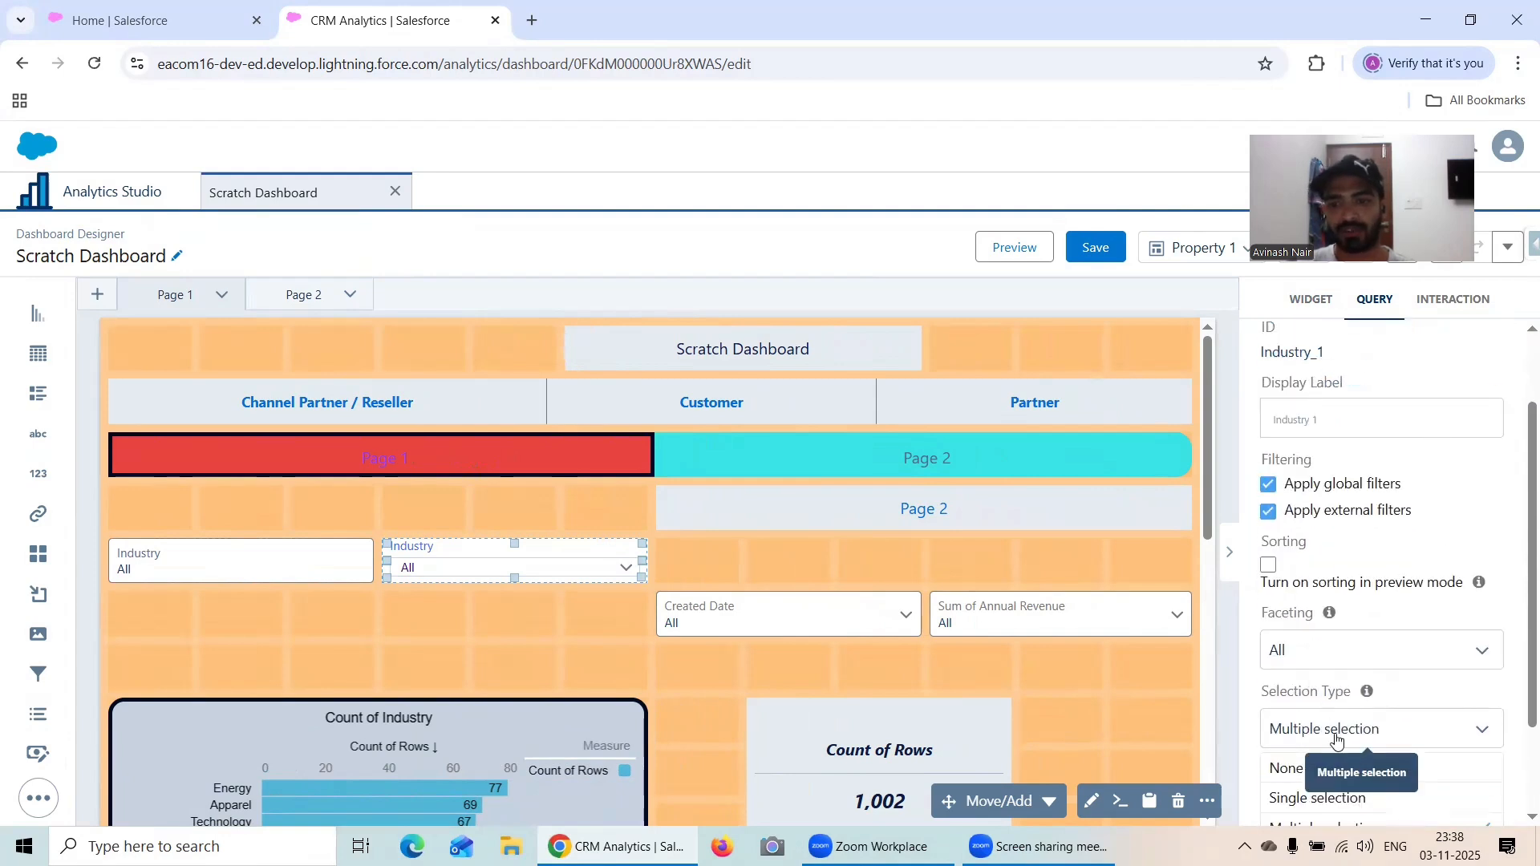
left_click(1331, 794)
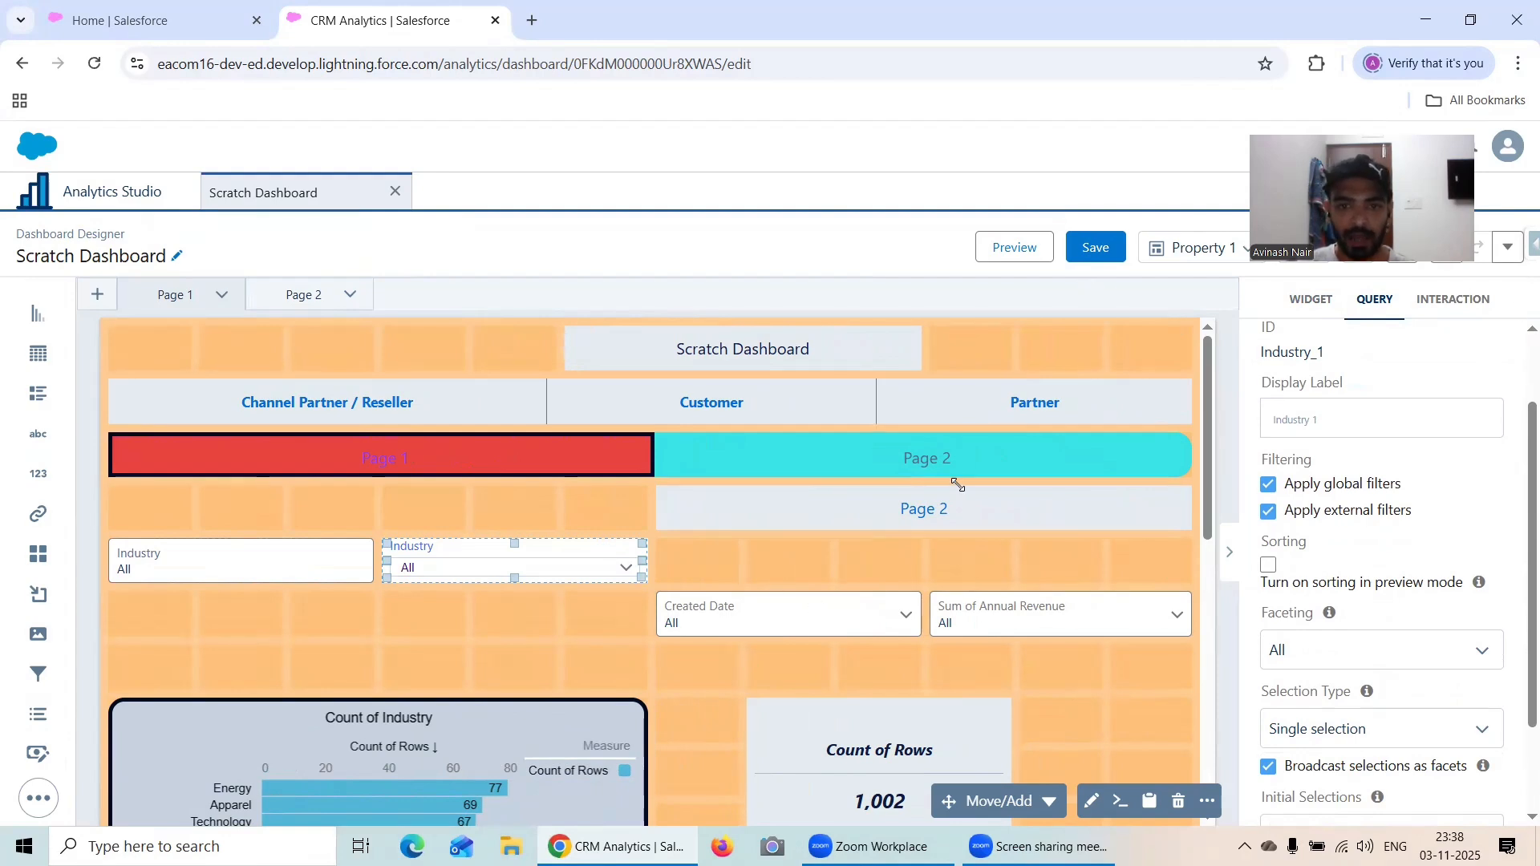
- Preview the dashboard and test the Created Date filter with Current Fiscal Year and then Previous Fiscal Year
left_click(815, 605)
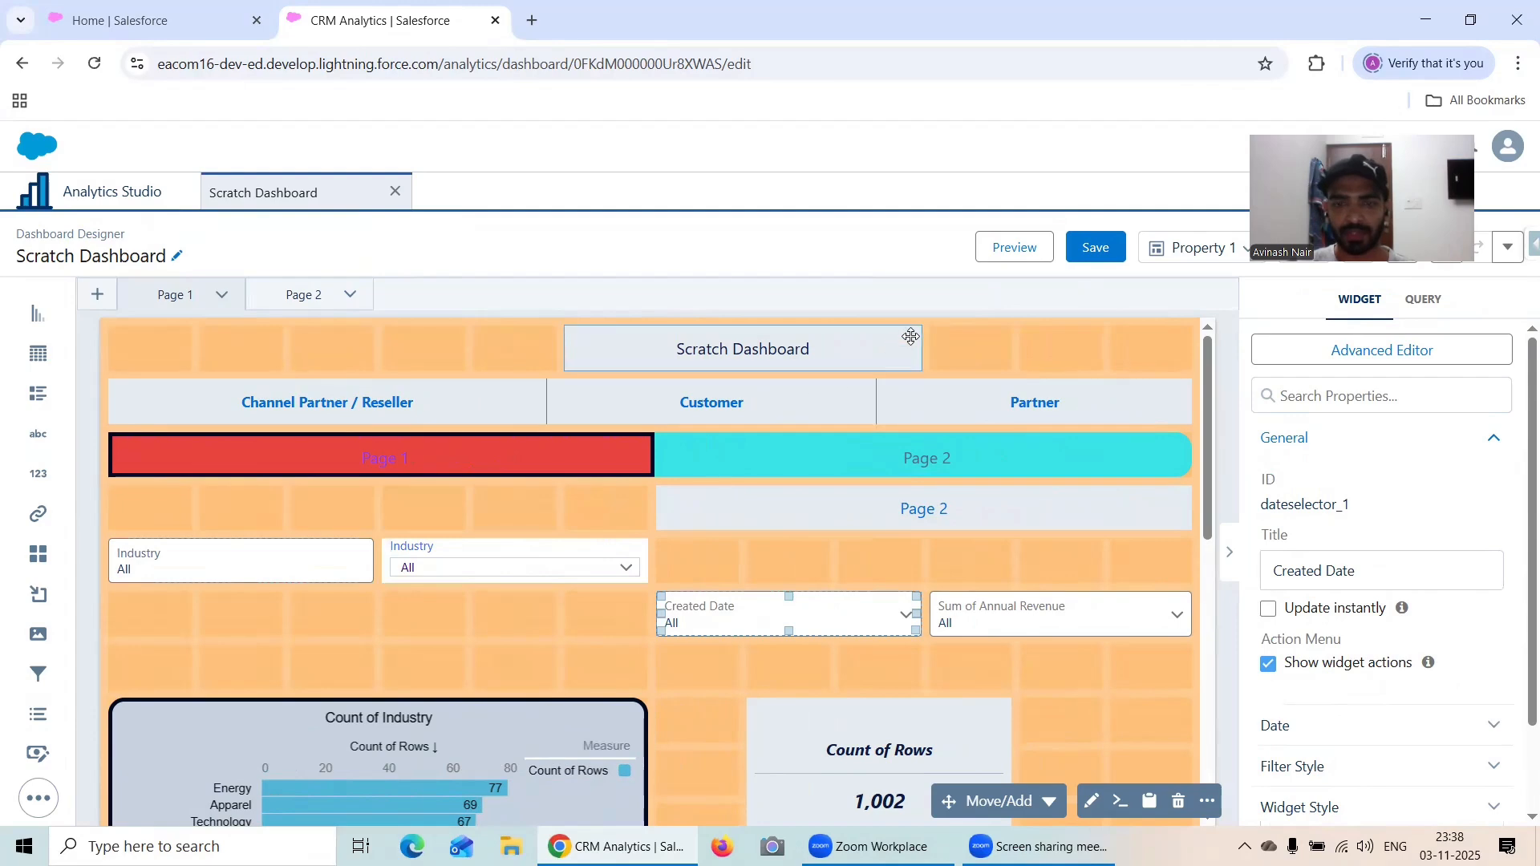
scroll(1049, 554, "down", 1)
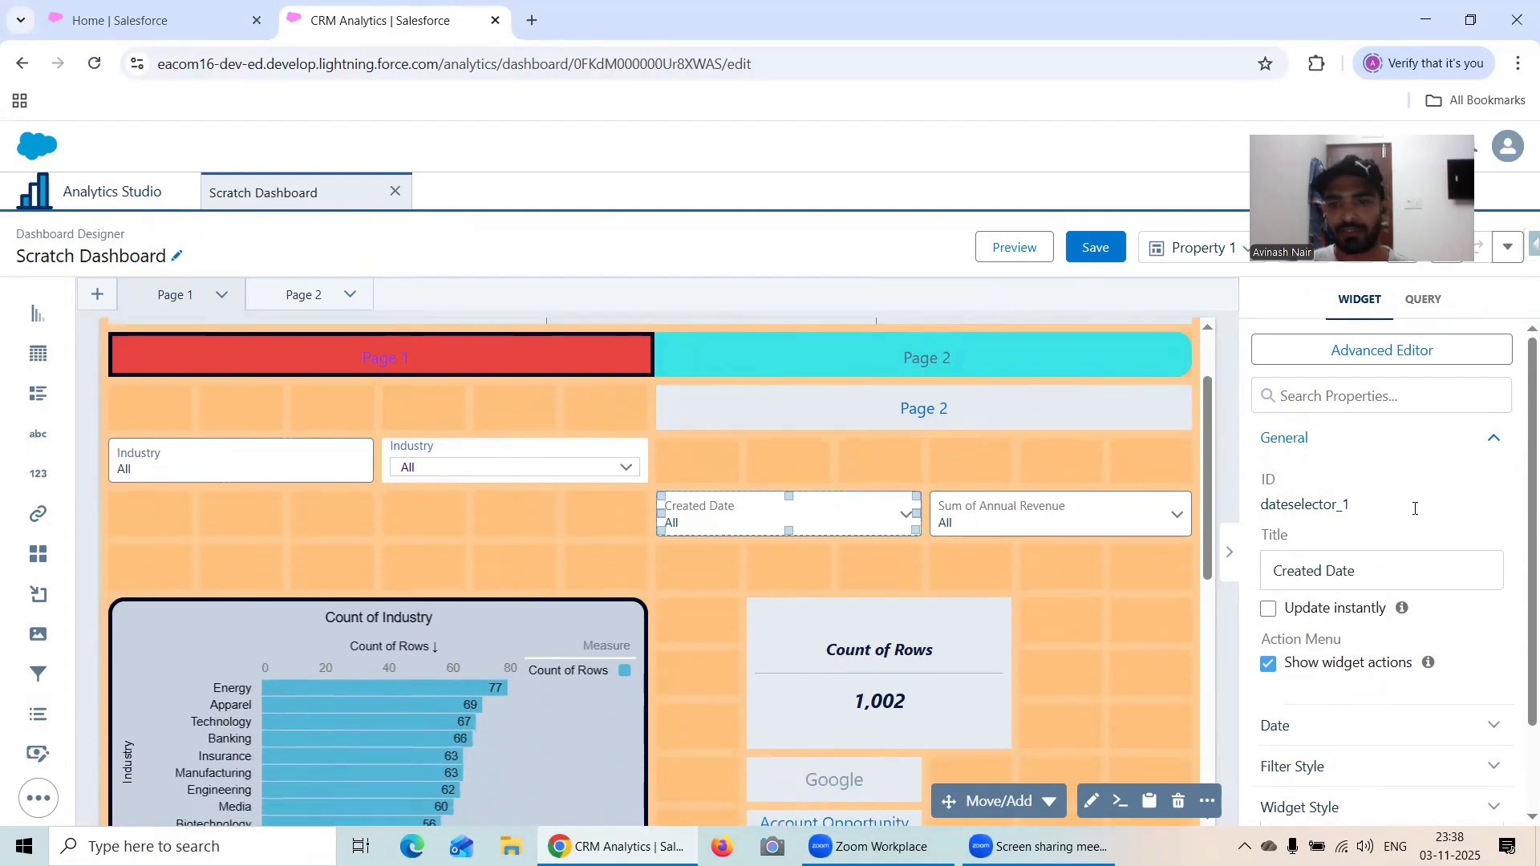
left_click(1014, 247)
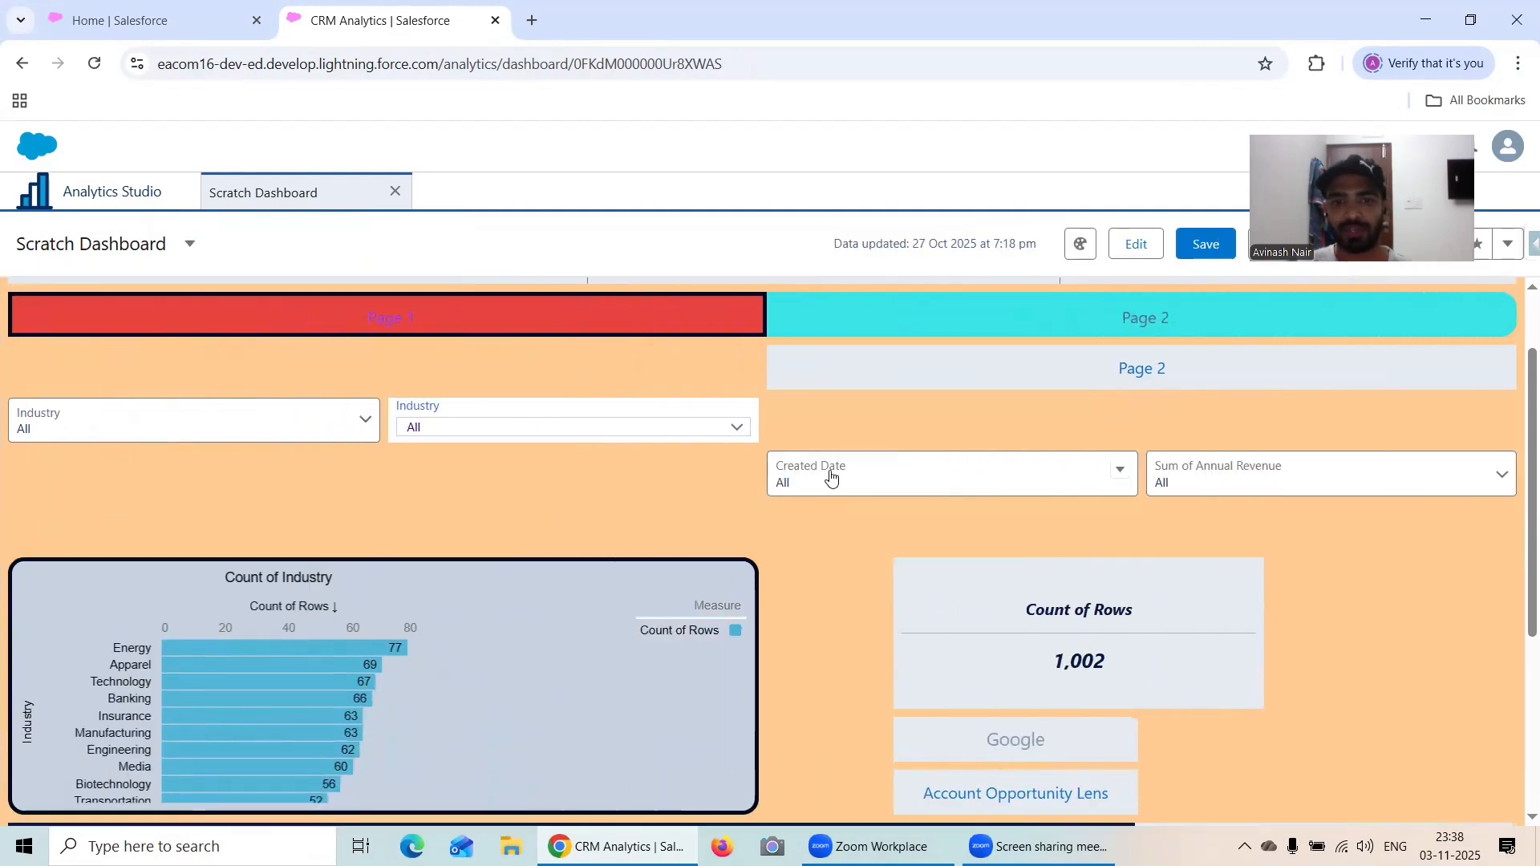
left_click(831, 477)
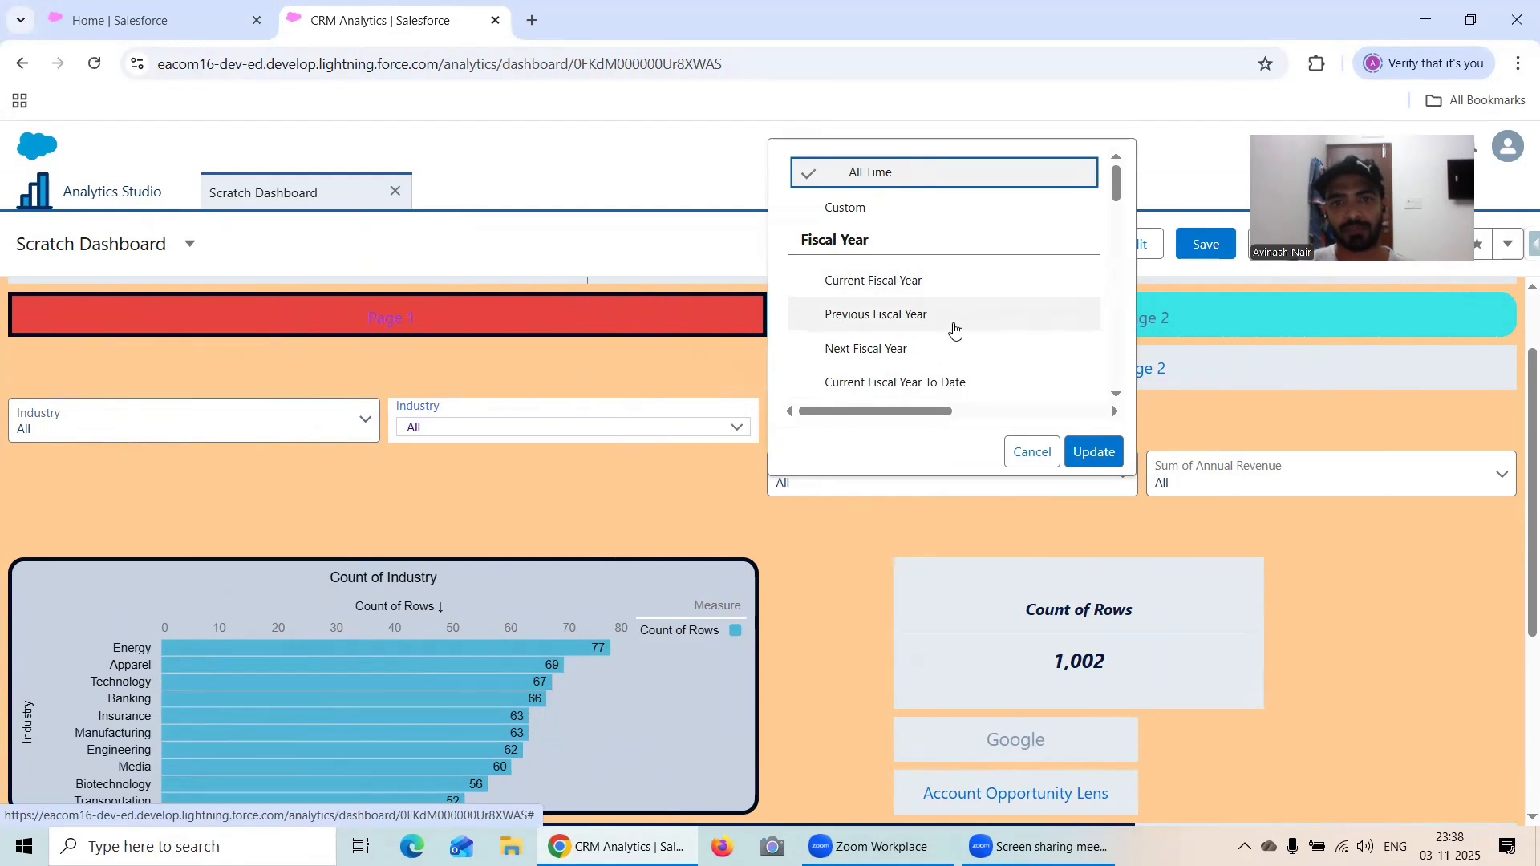
left_click(914, 282)
left_click(1091, 452)
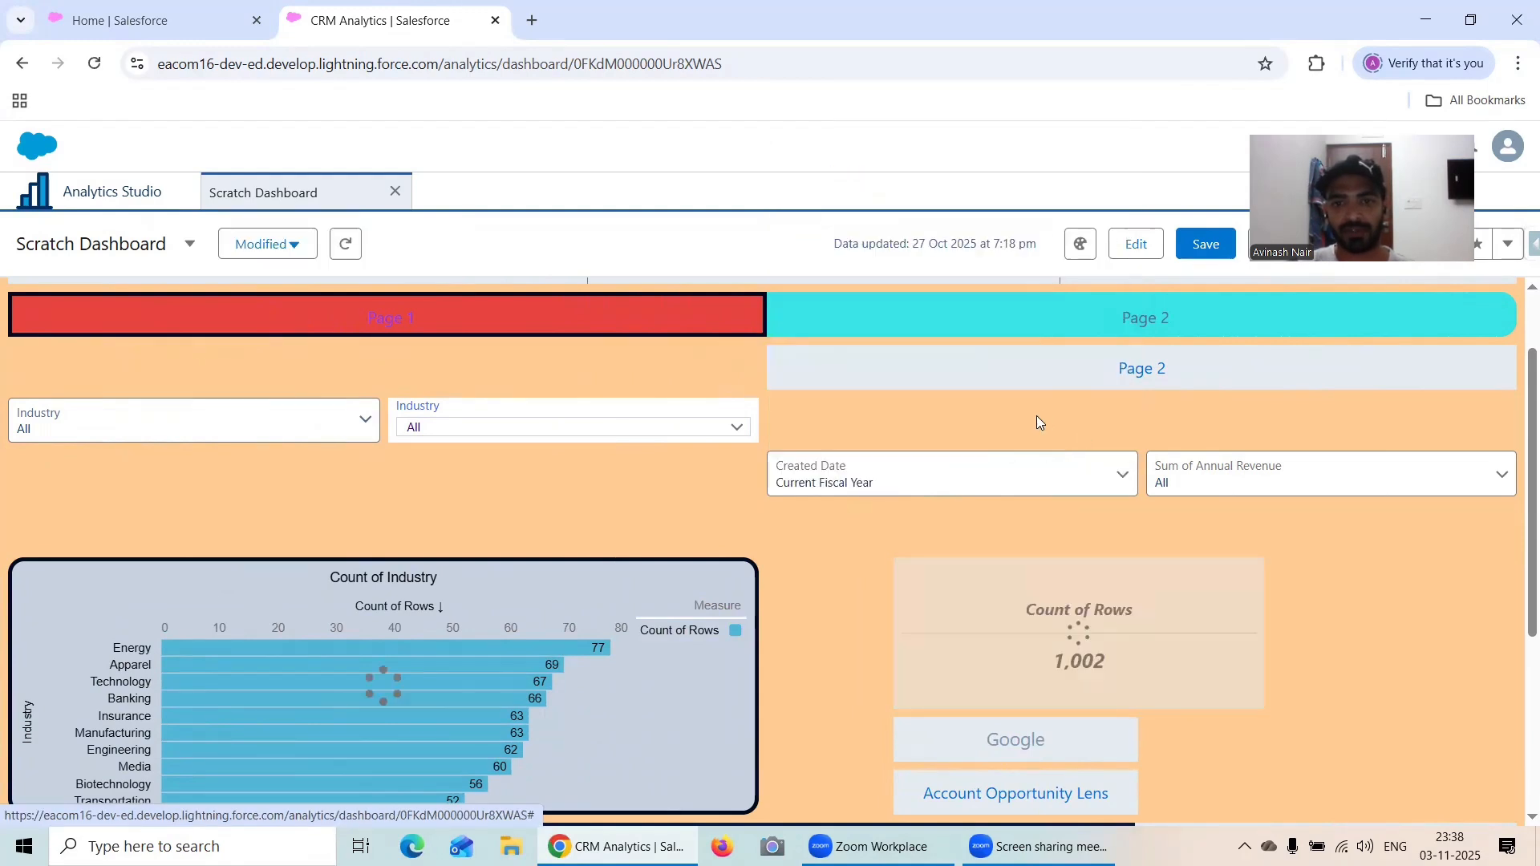
left_click(922, 476)
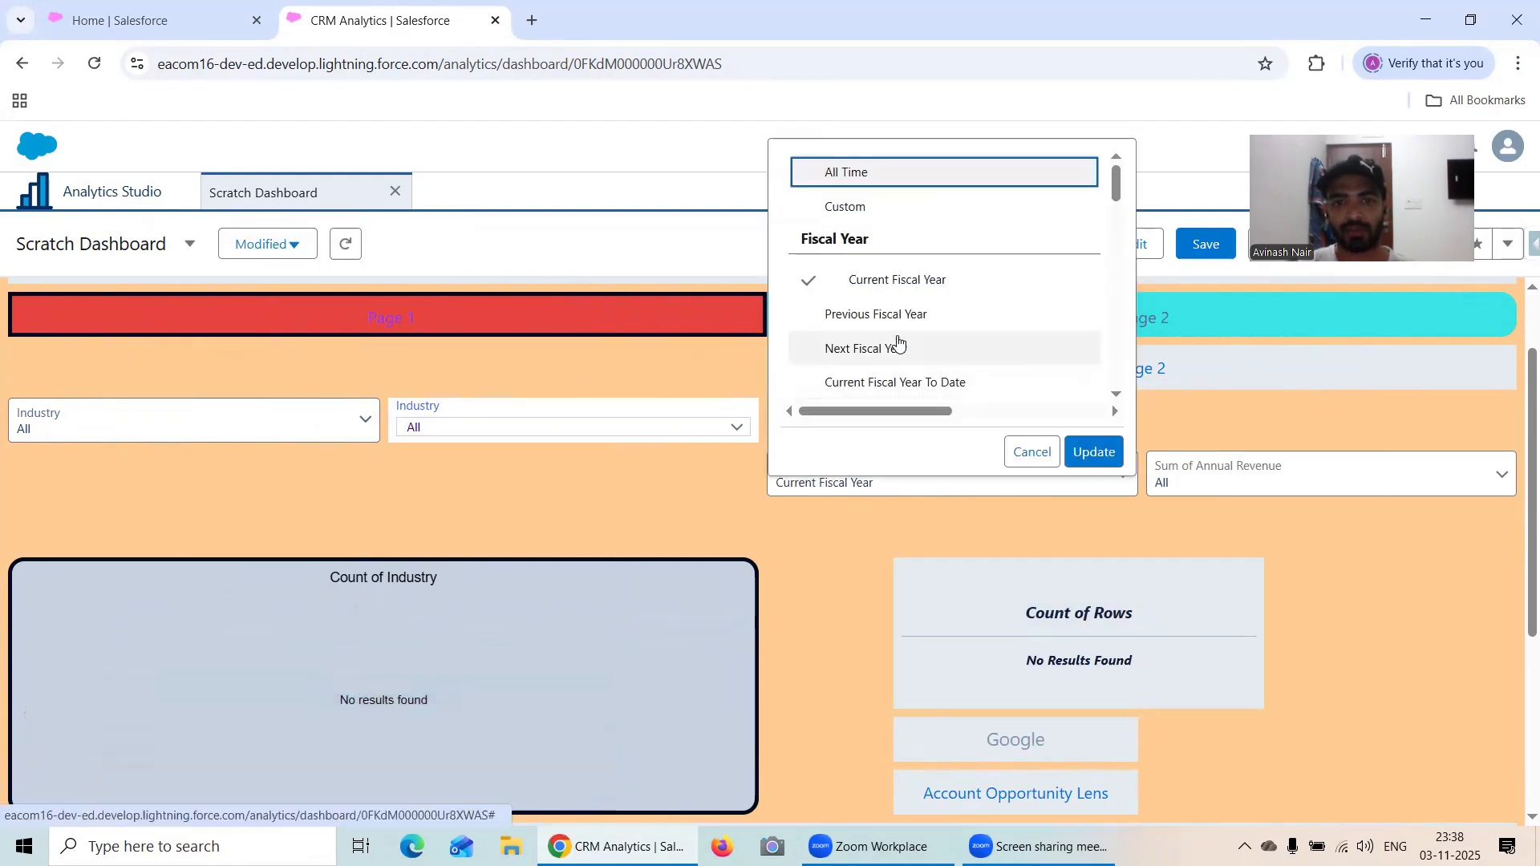
left_click(902, 316)
left_click(1093, 453)
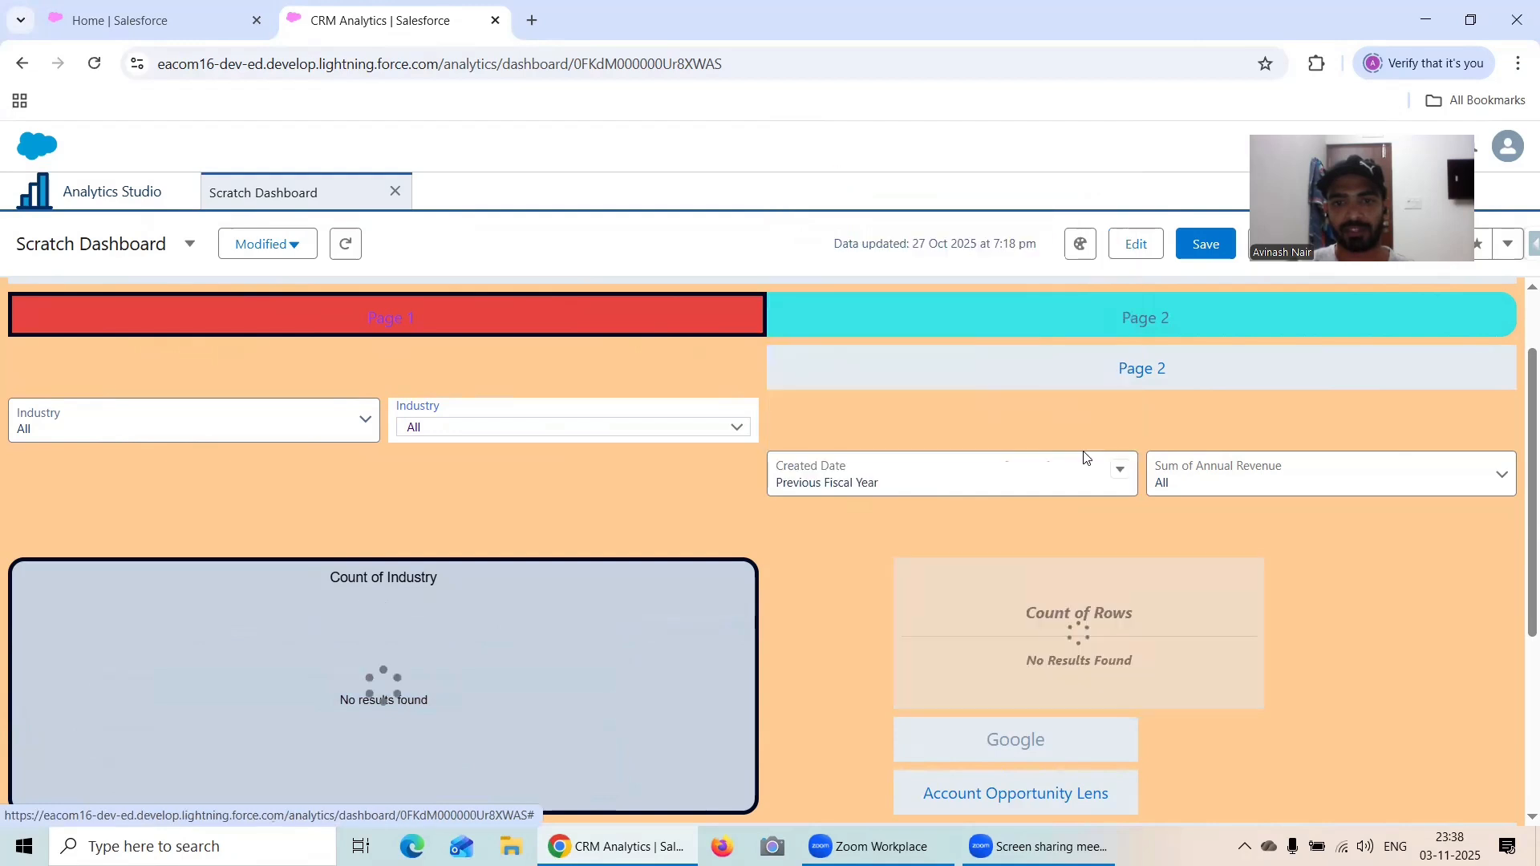
- Look through the preset periods of the Created Date filter and filter the dashboard on Next 180 Days
left_click(948, 489)
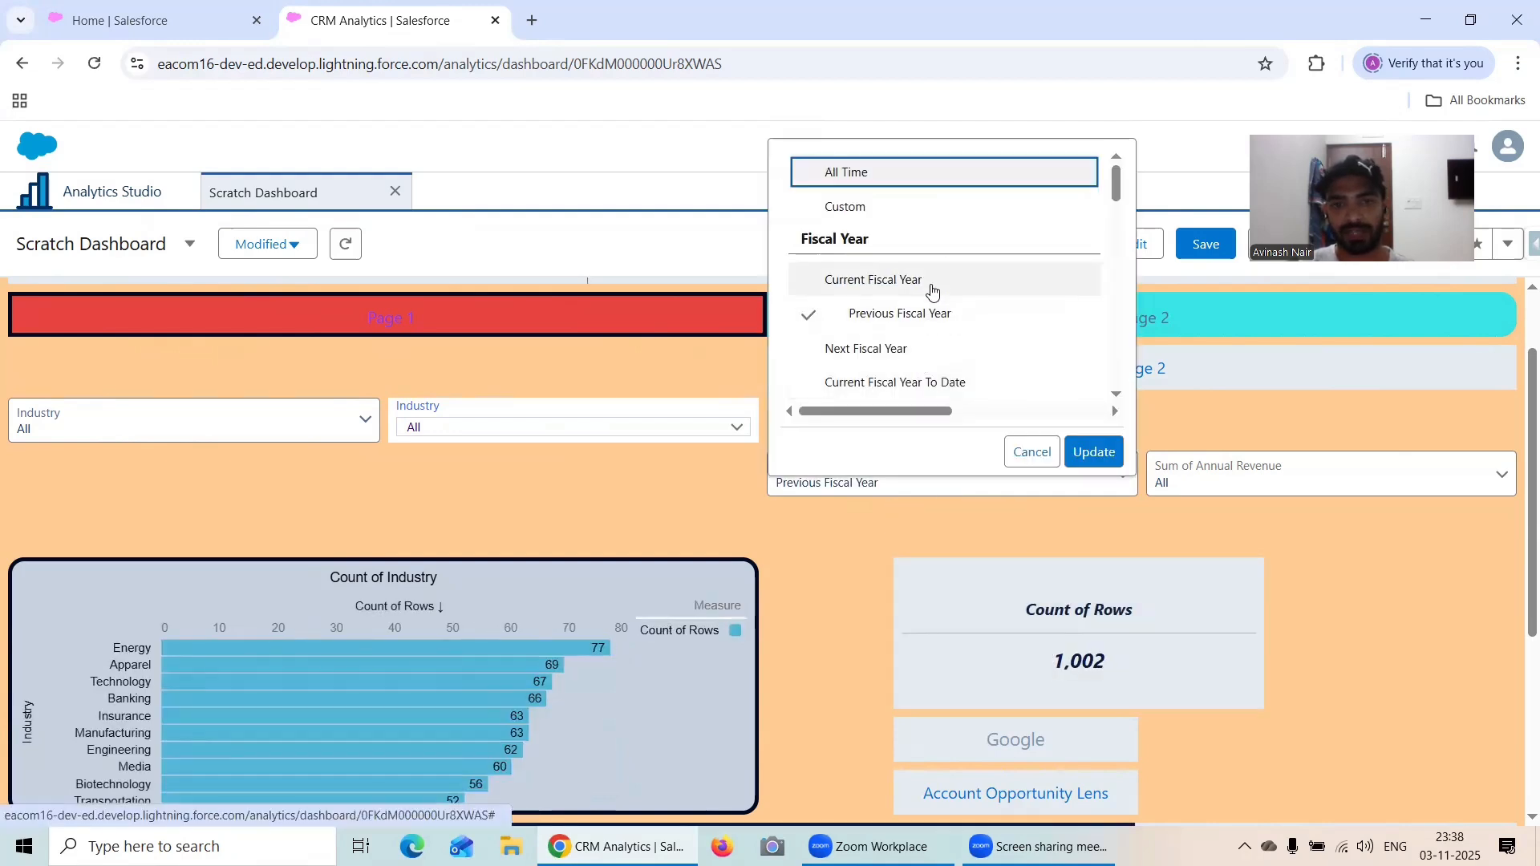
scroll(934, 297, "down", 5)
scroll(943, 314, "up", 6)
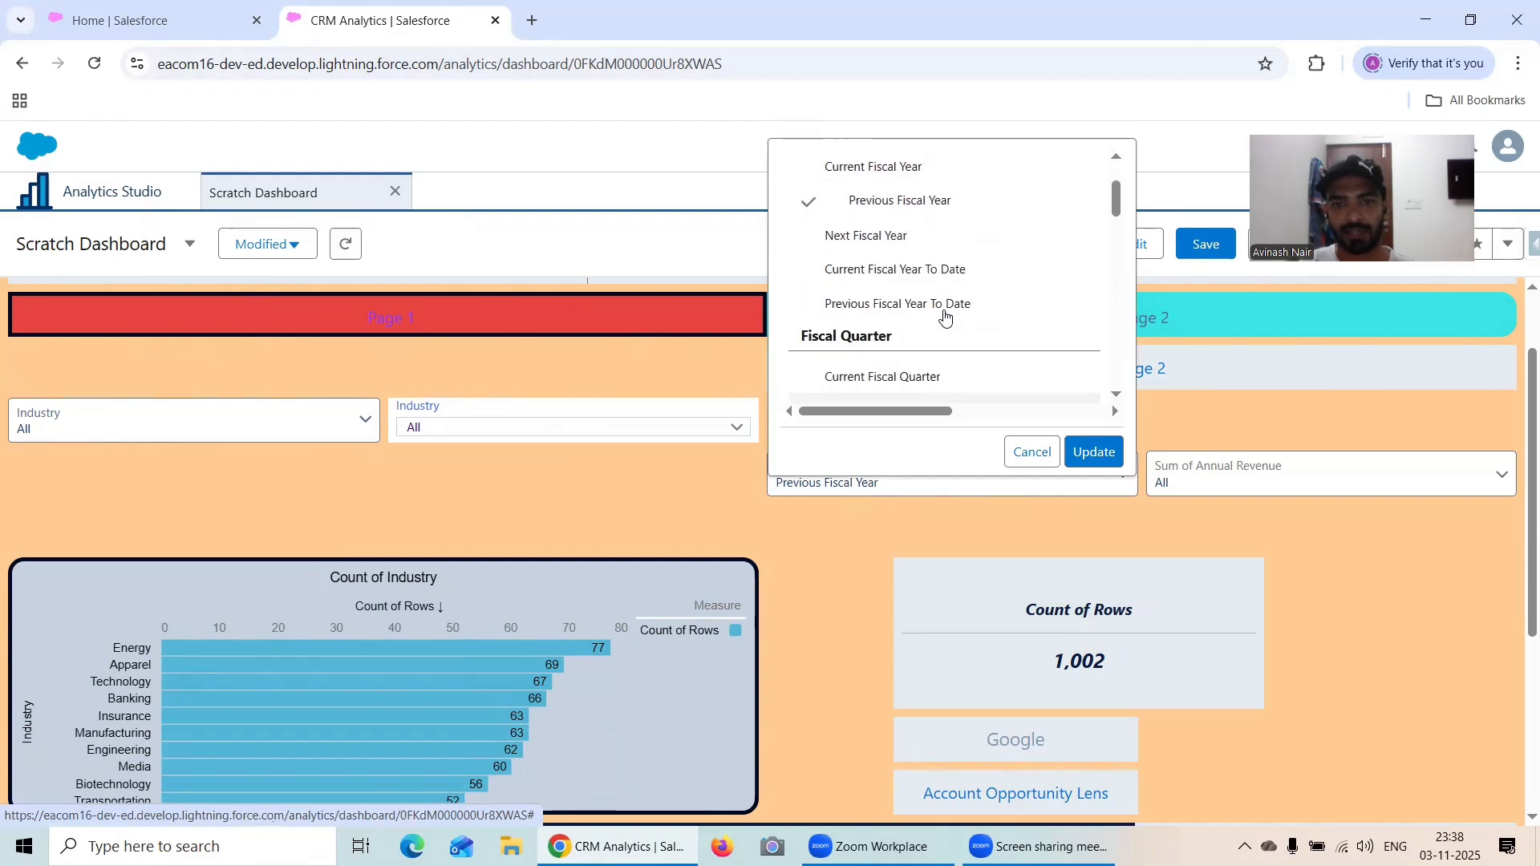
scroll(912, 294, "down", 1)
scroll(913, 293, "down", 5)
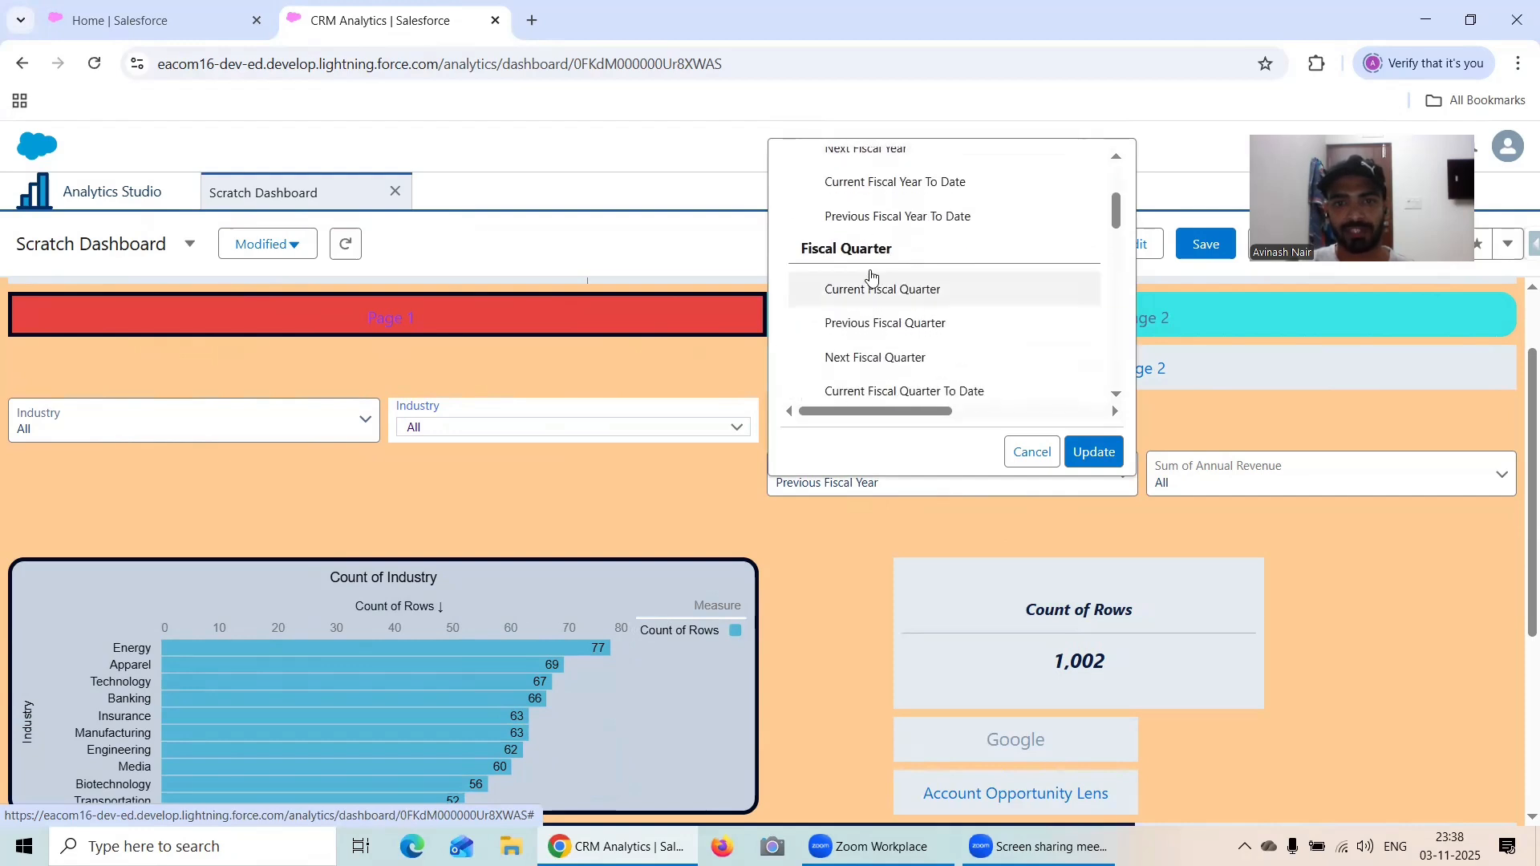
scroll(938, 337, "down", 5)
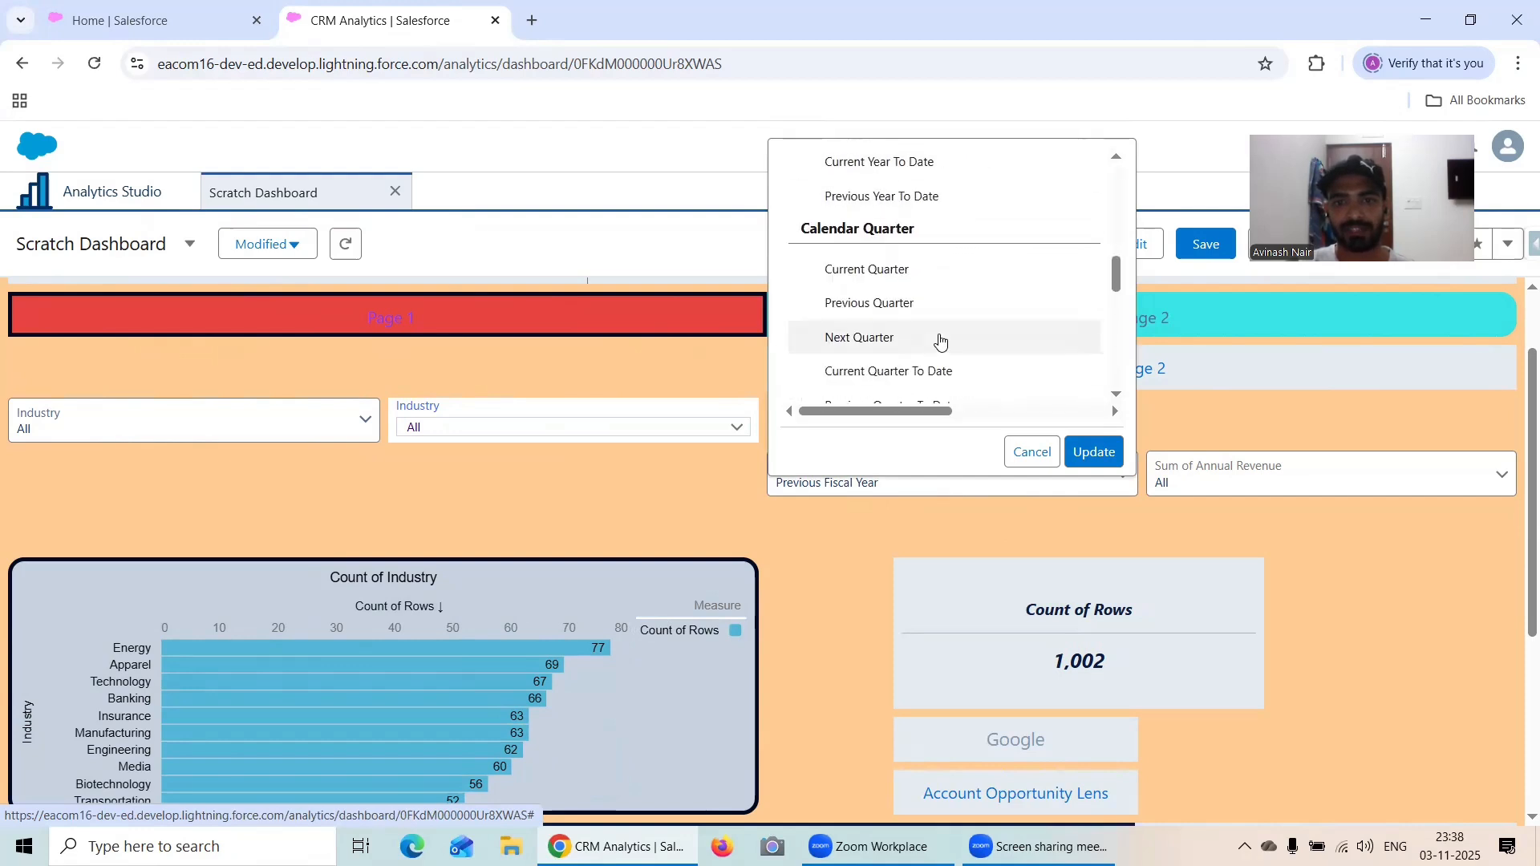
scroll(962, 362, "down", 4)
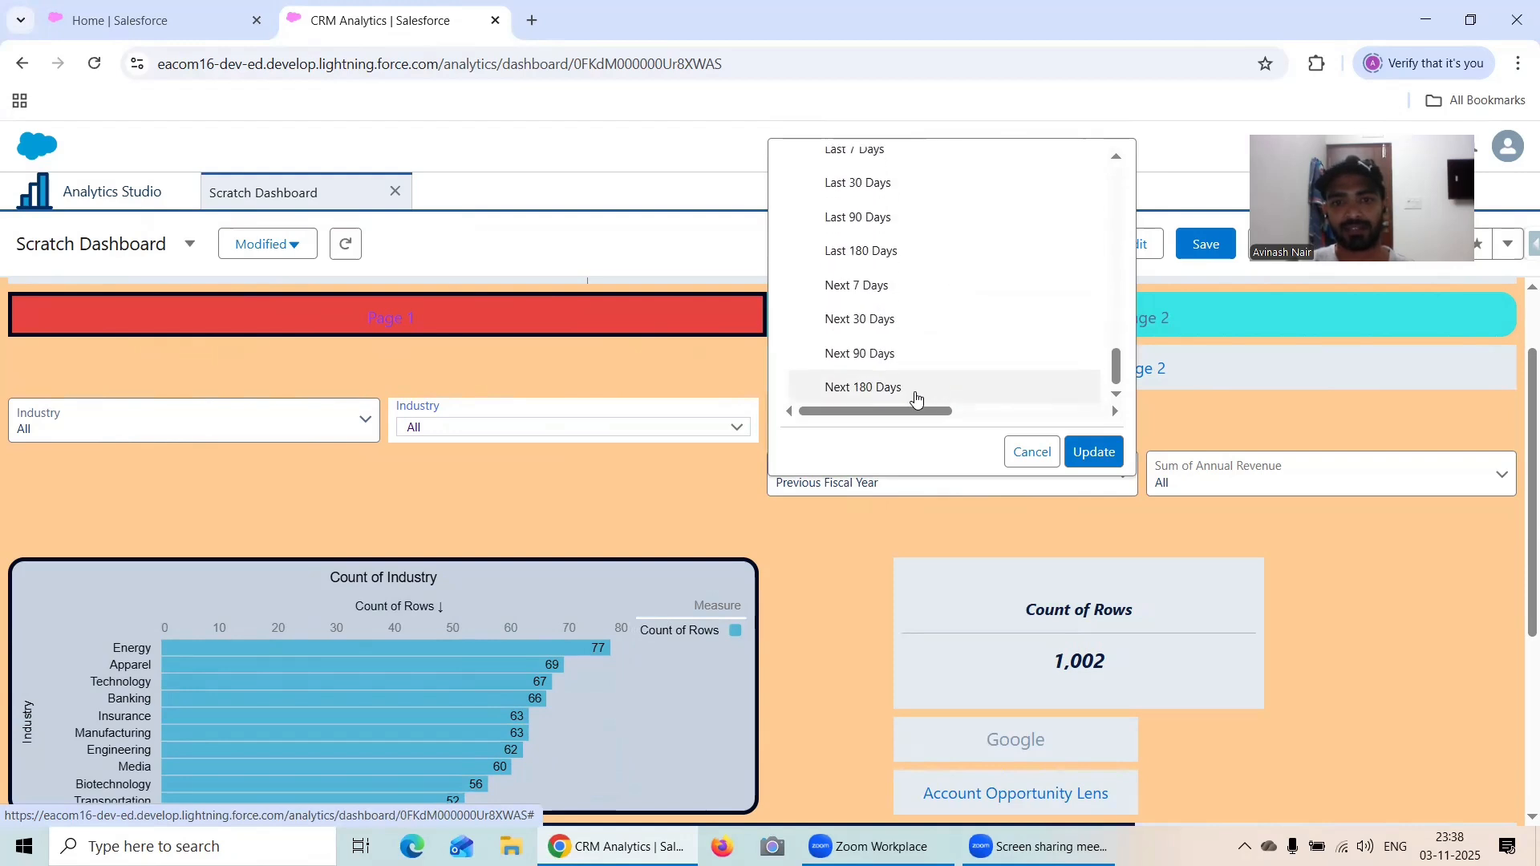
left_click(960, 393)
left_click(1091, 452)
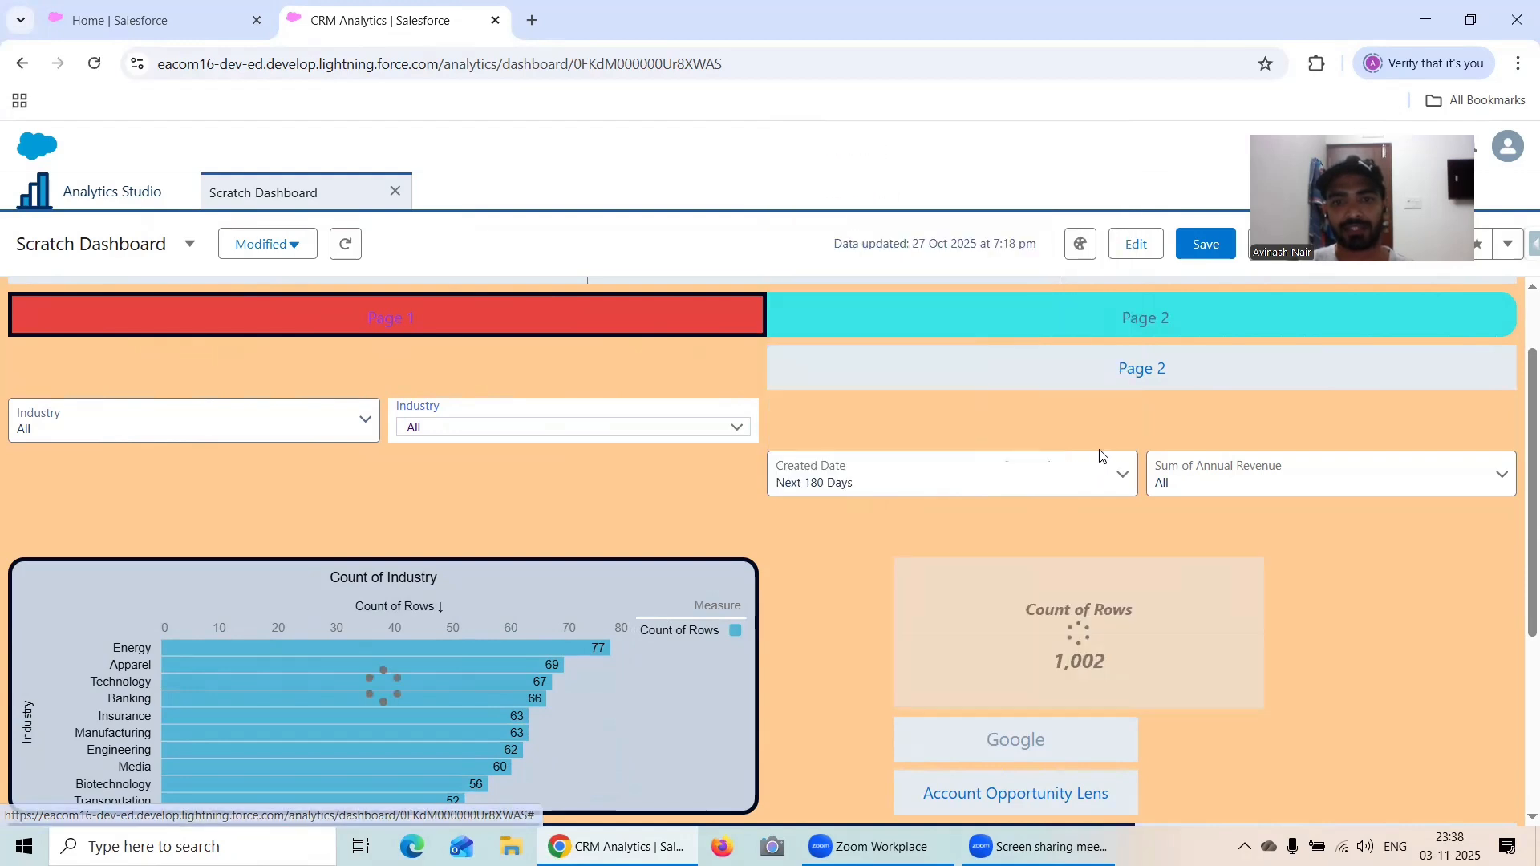
- Test the Created Date filter with the Last 180 Days period
left_click(888, 484)
scroll(927, 349, "down", 10)
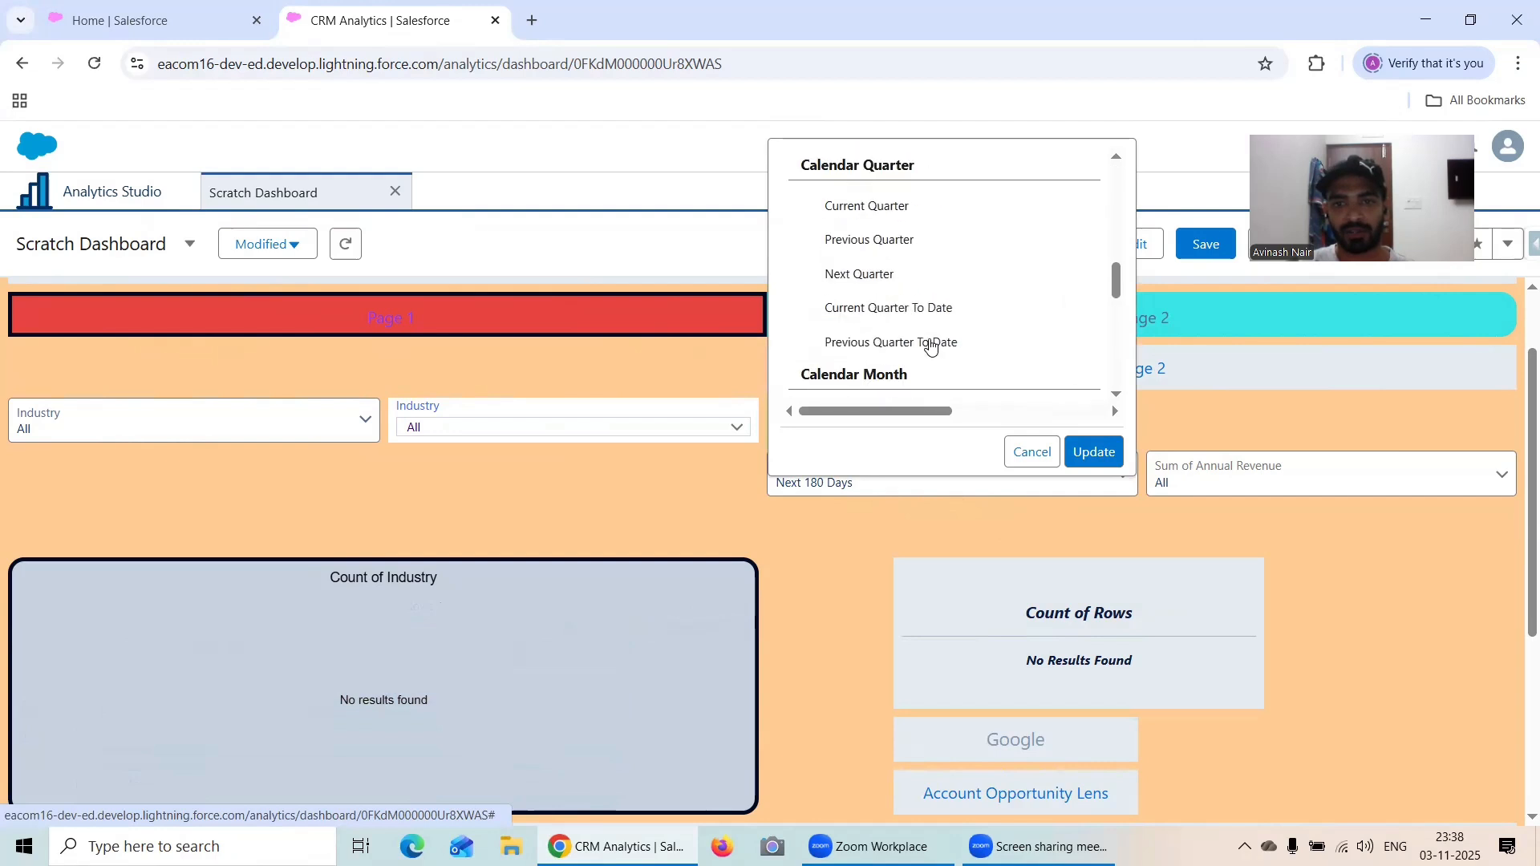
scroll(929, 346, "up", 1)
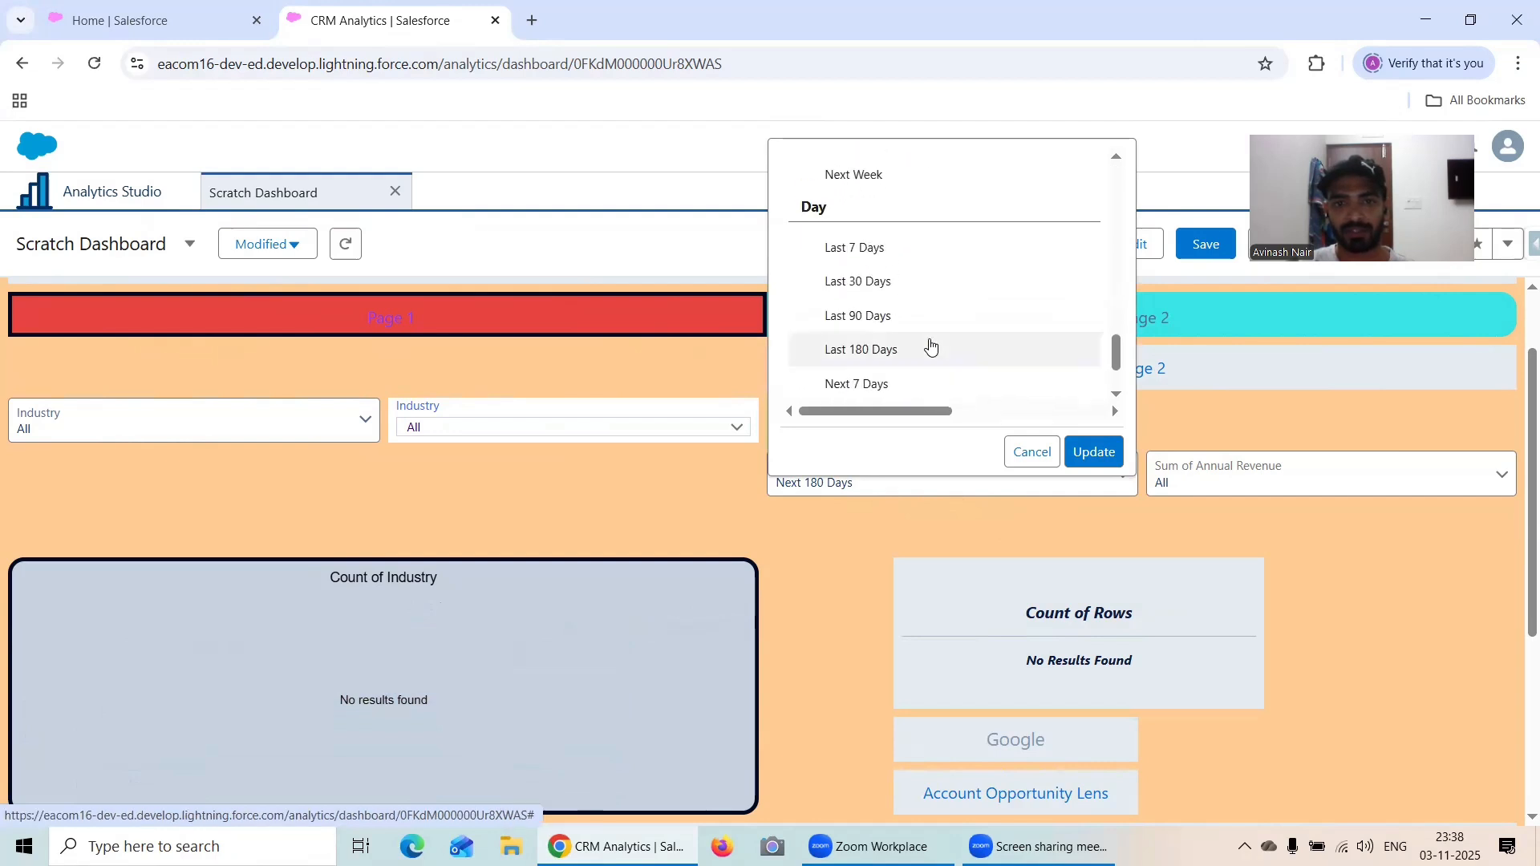
left_click(907, 351)
left_click(1093, 452)
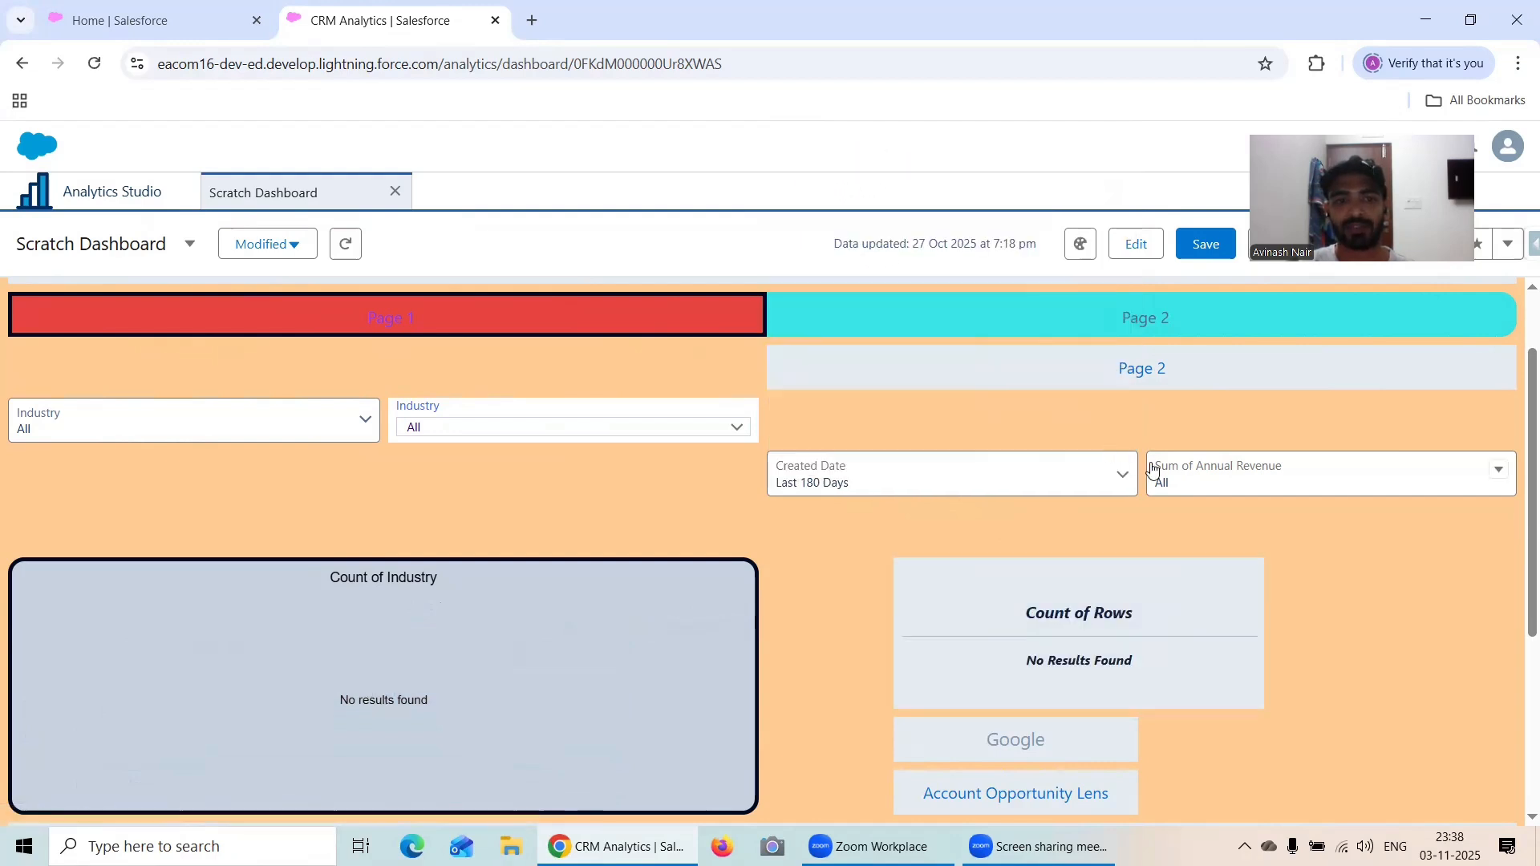
- Set the Created Date filter back to Previous Fiscal Year
left_click(967, 479)
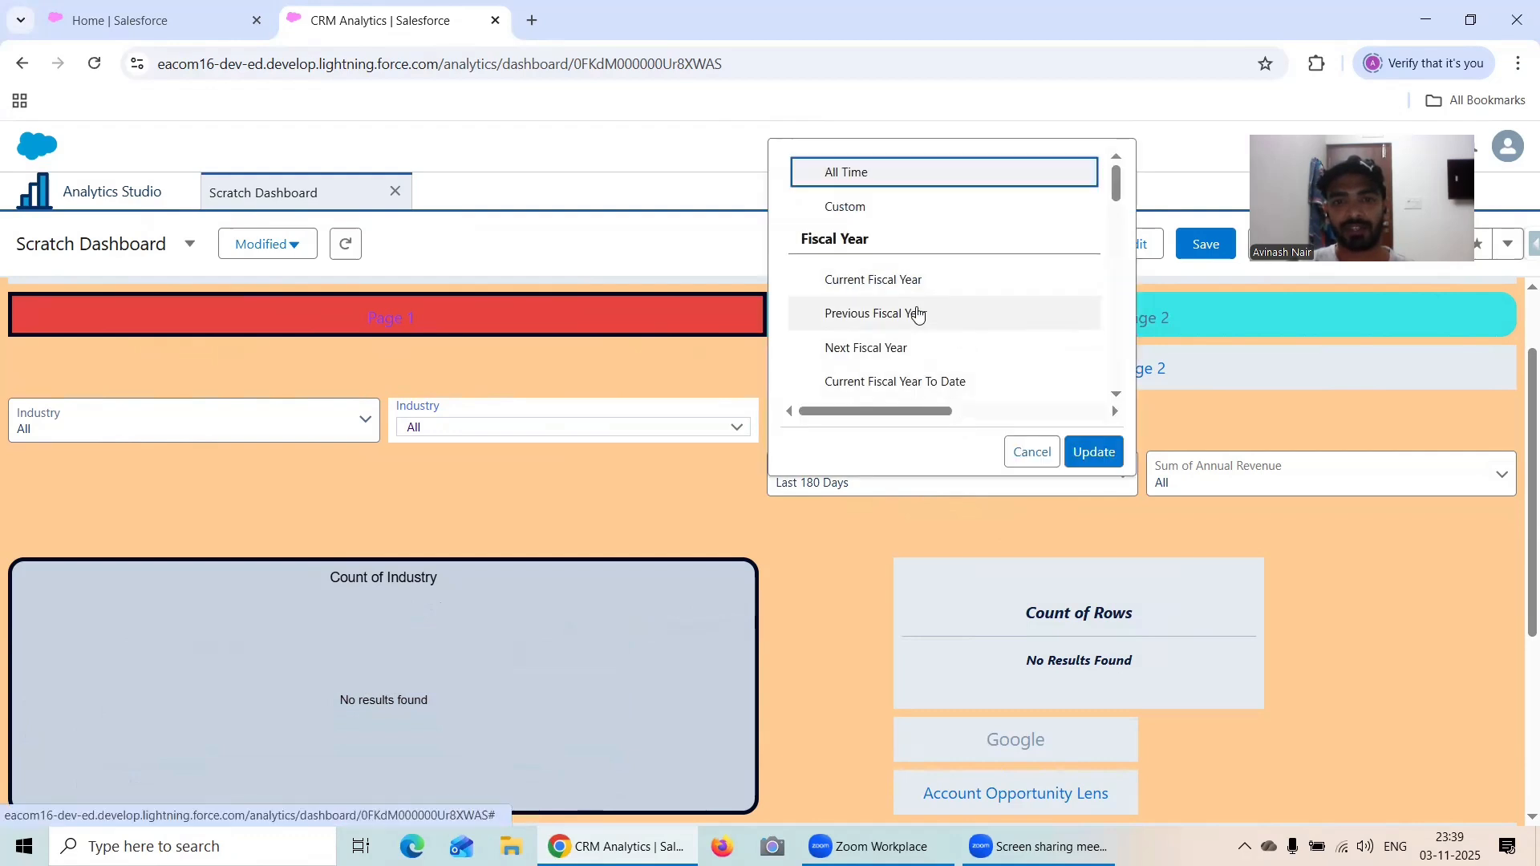
scroll(988, 295, "down", 1)
left_click(907, 215)
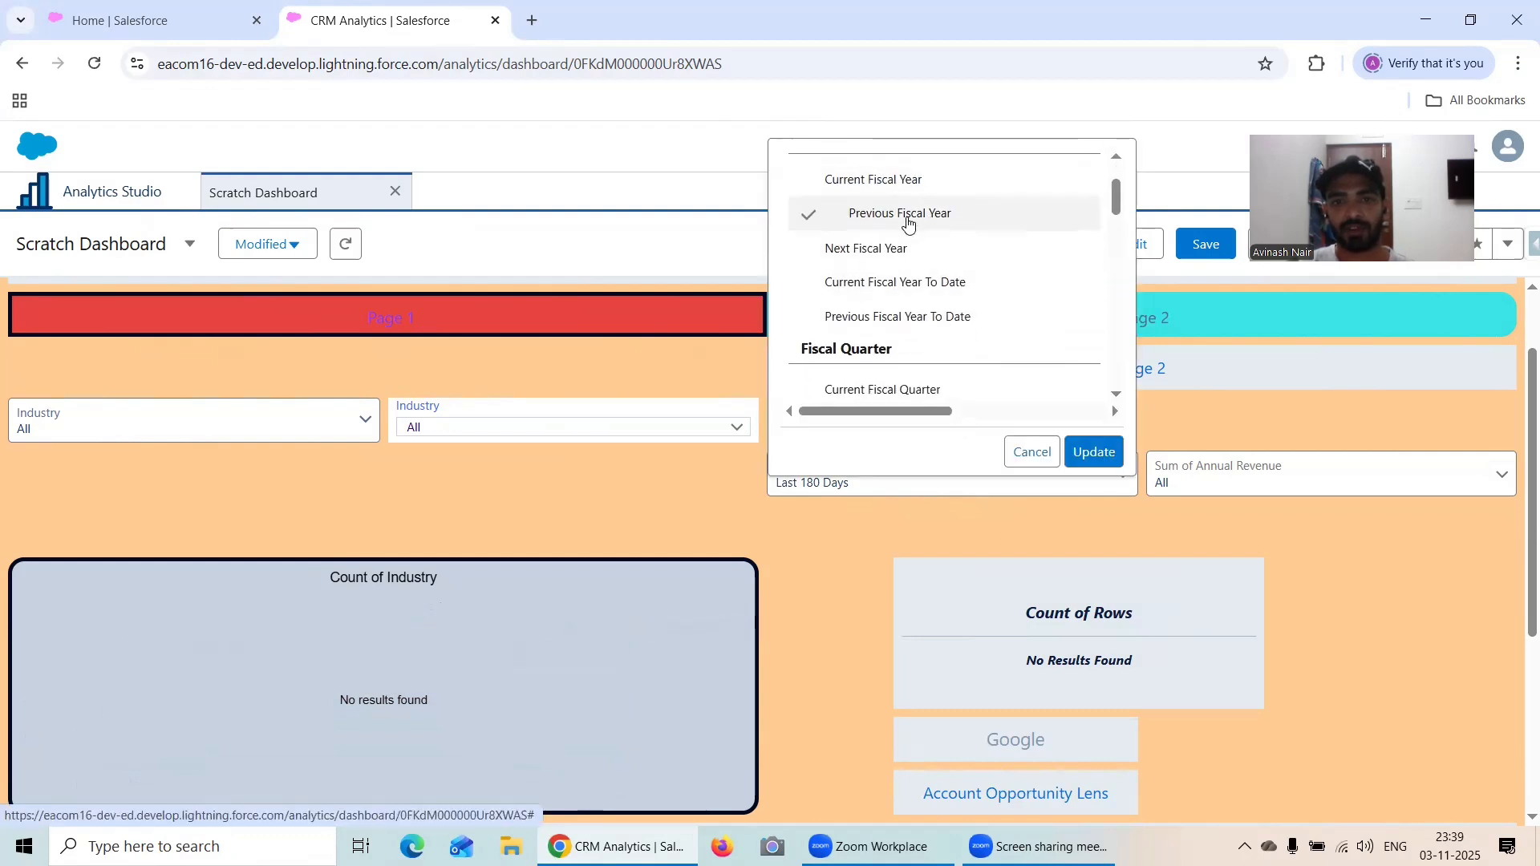
left_click(1094, 451)
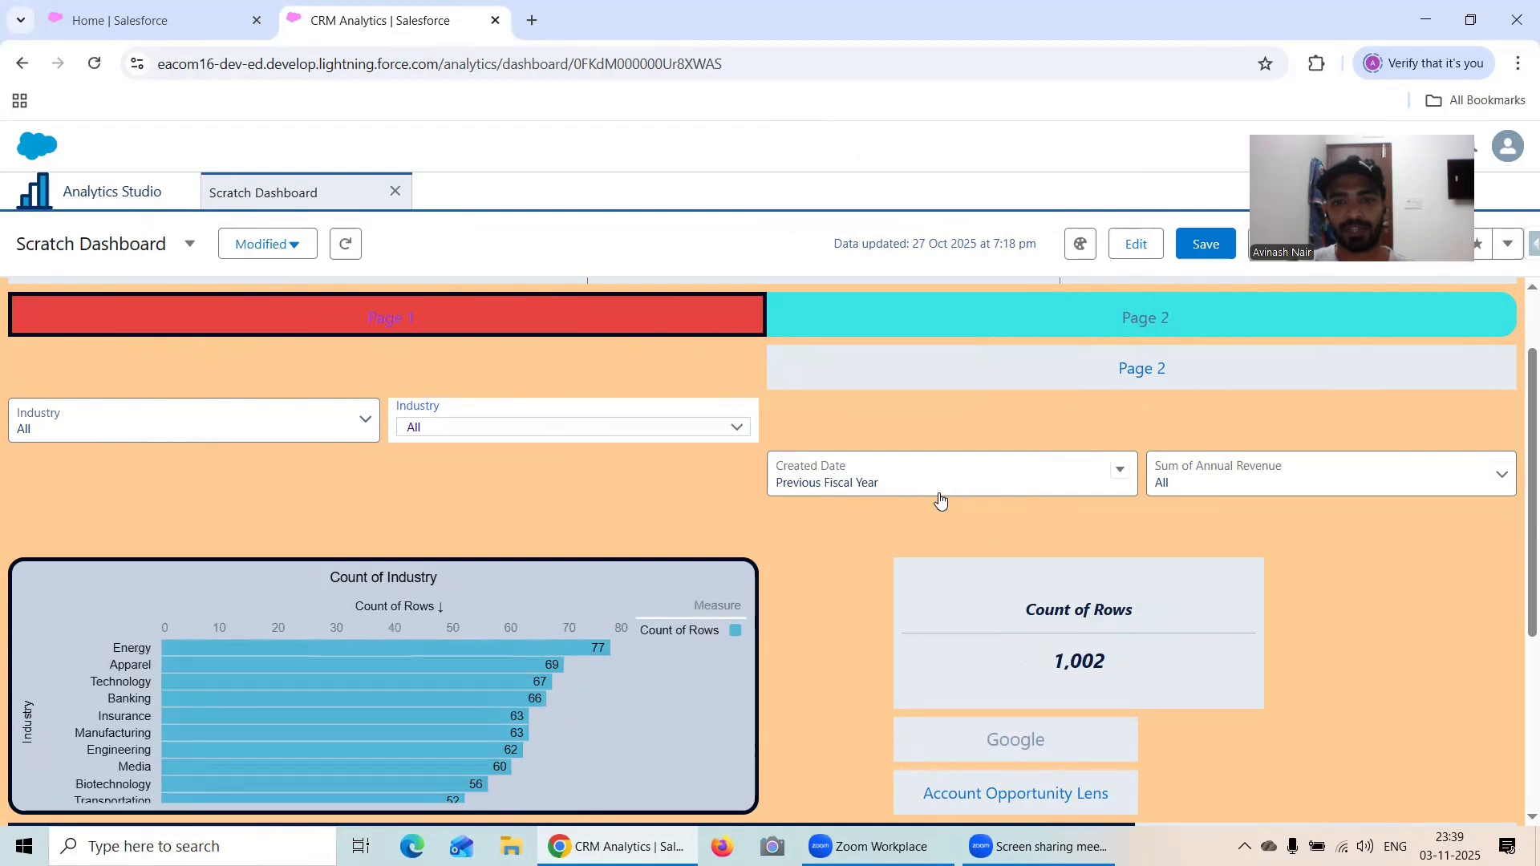
- Apply a custom relative year range to the Created Date filter, from 6 years ago to 1 year ago
left_click(940, 489)
left_click(876, 212)
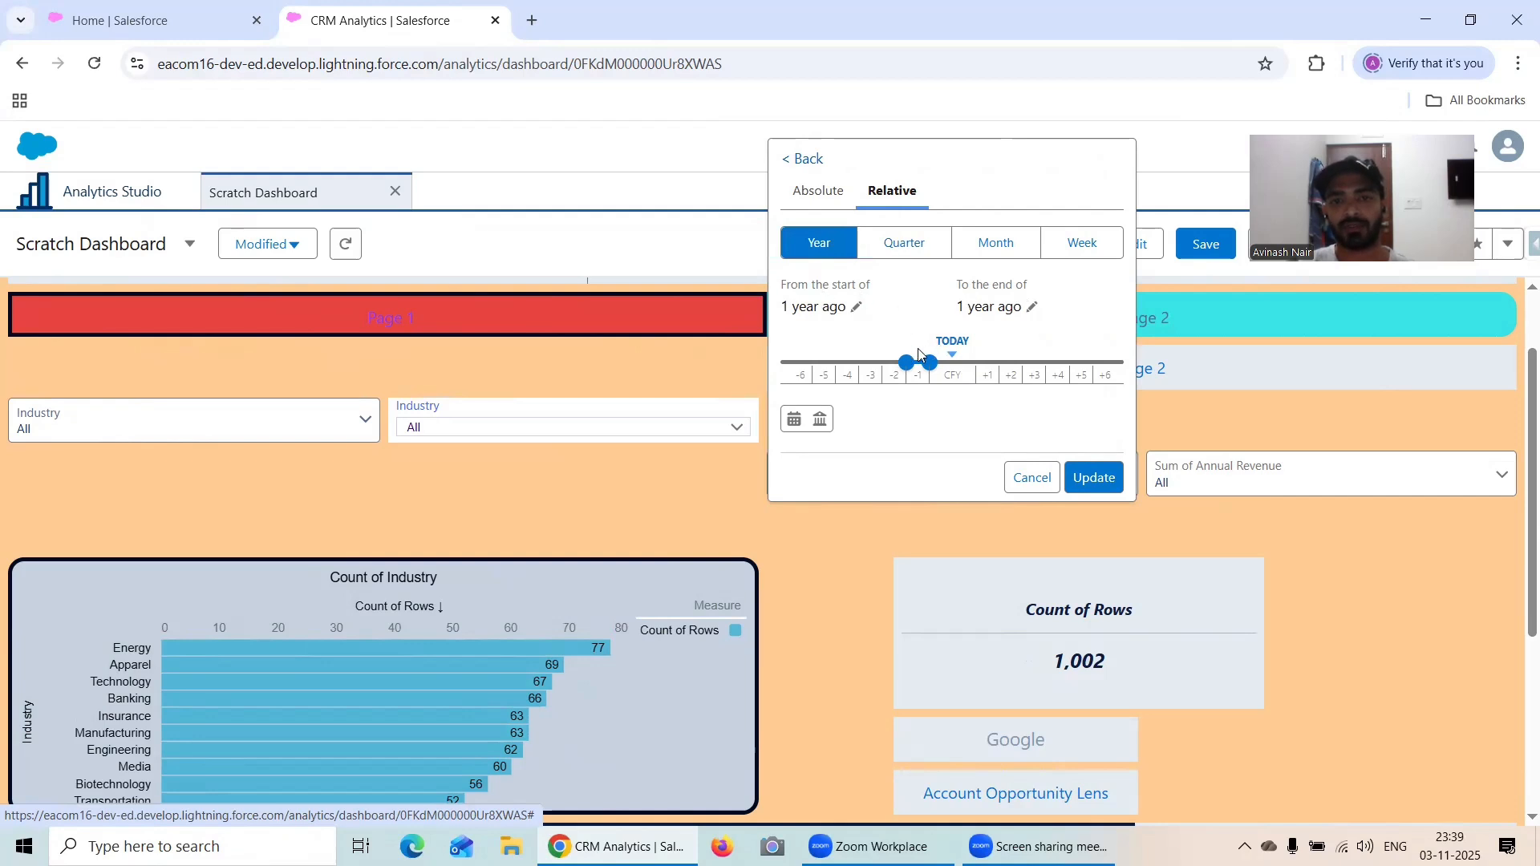
left_click_drag(912, 366, 772, 370)
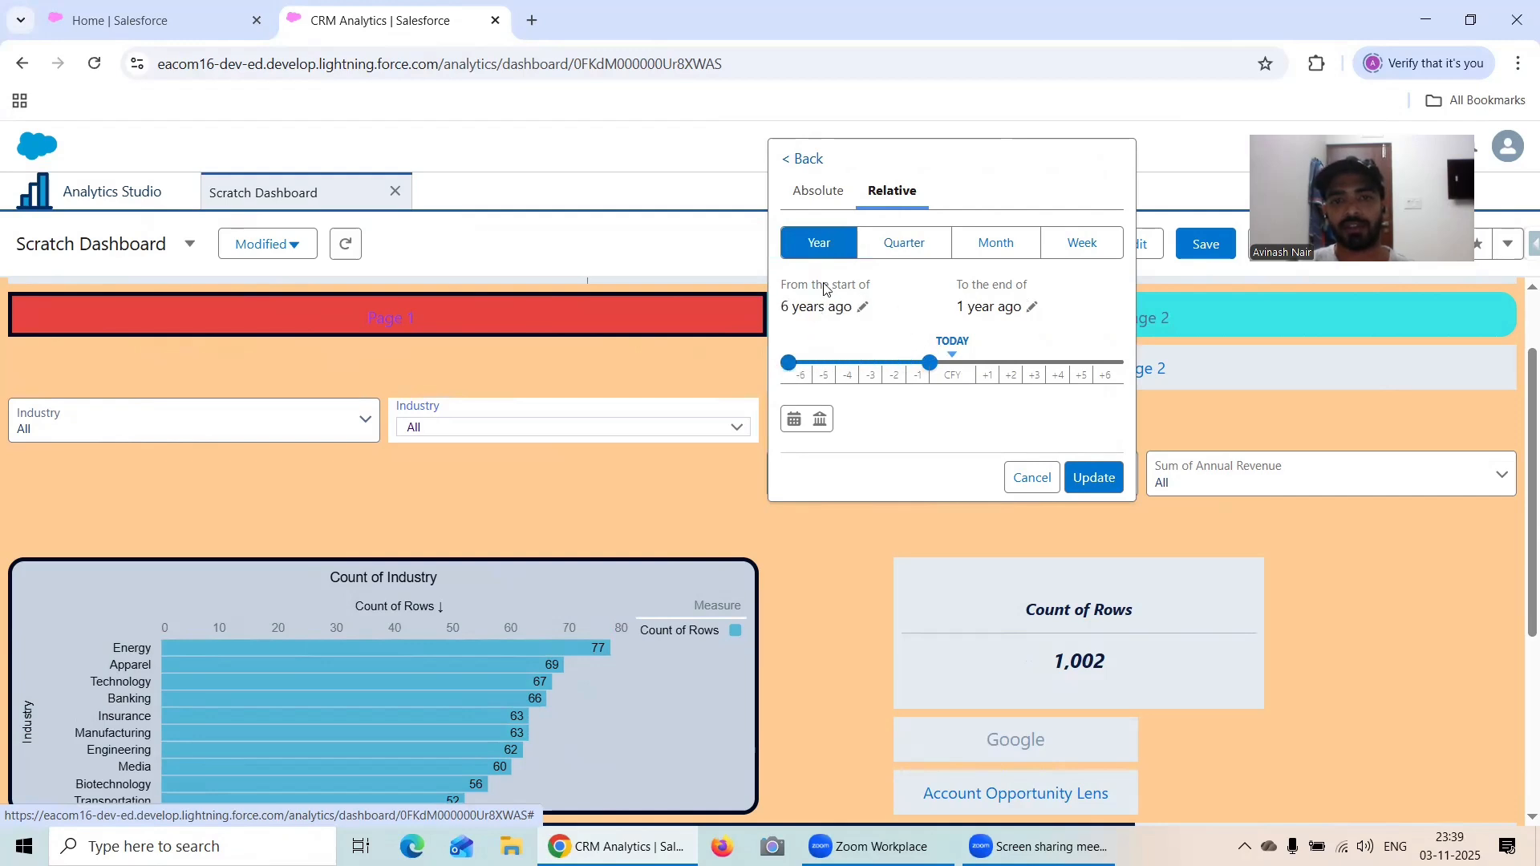
left_click(1096, 478)
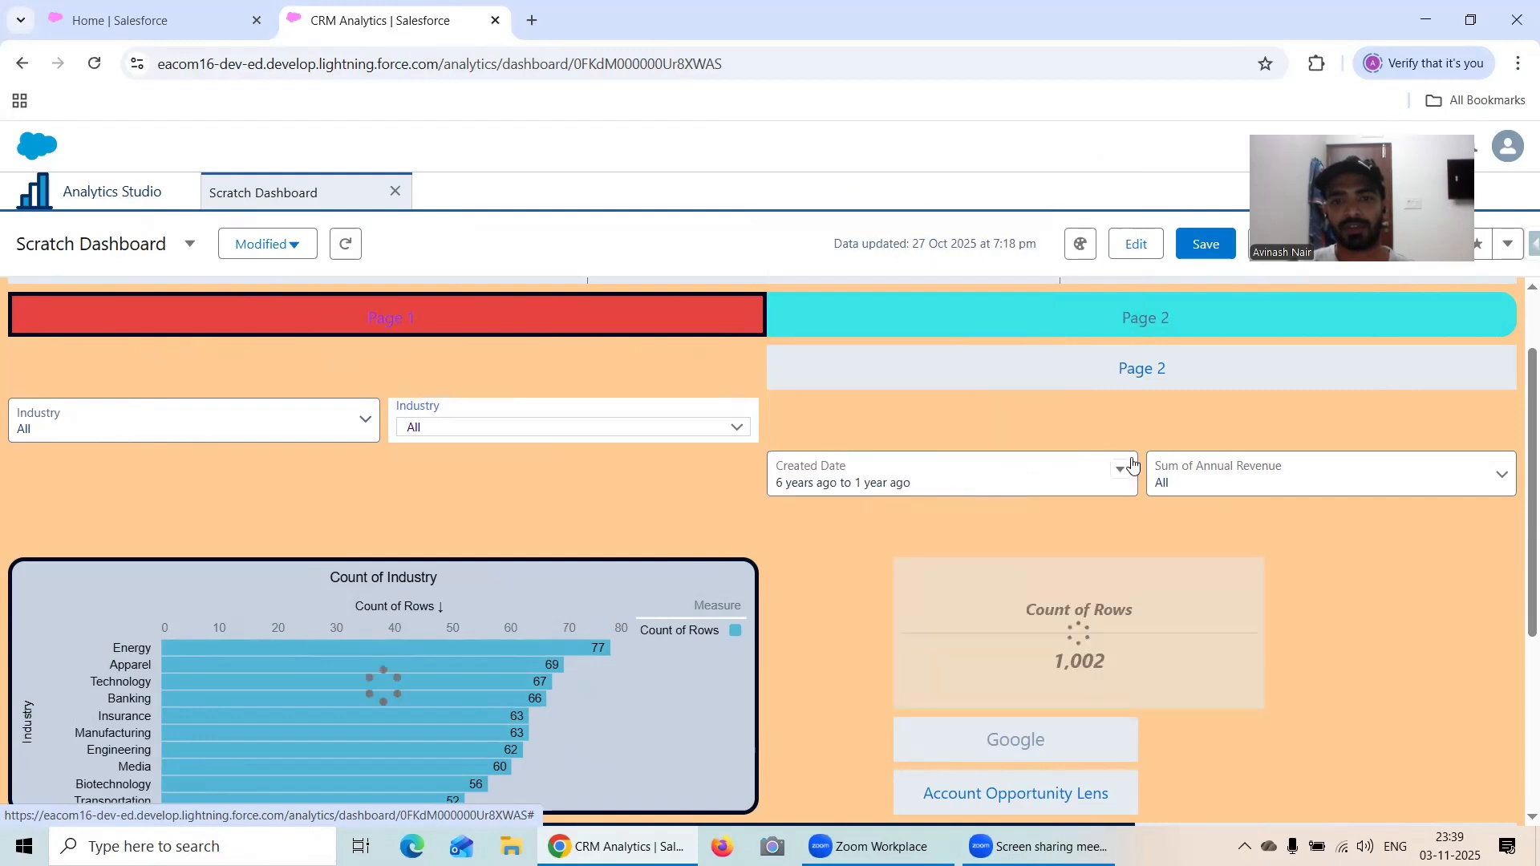
- Examine the Quarter, Month and Week options of the Created Date filter's custom relative range
left_click(866, 484)
left_click(898, 253)
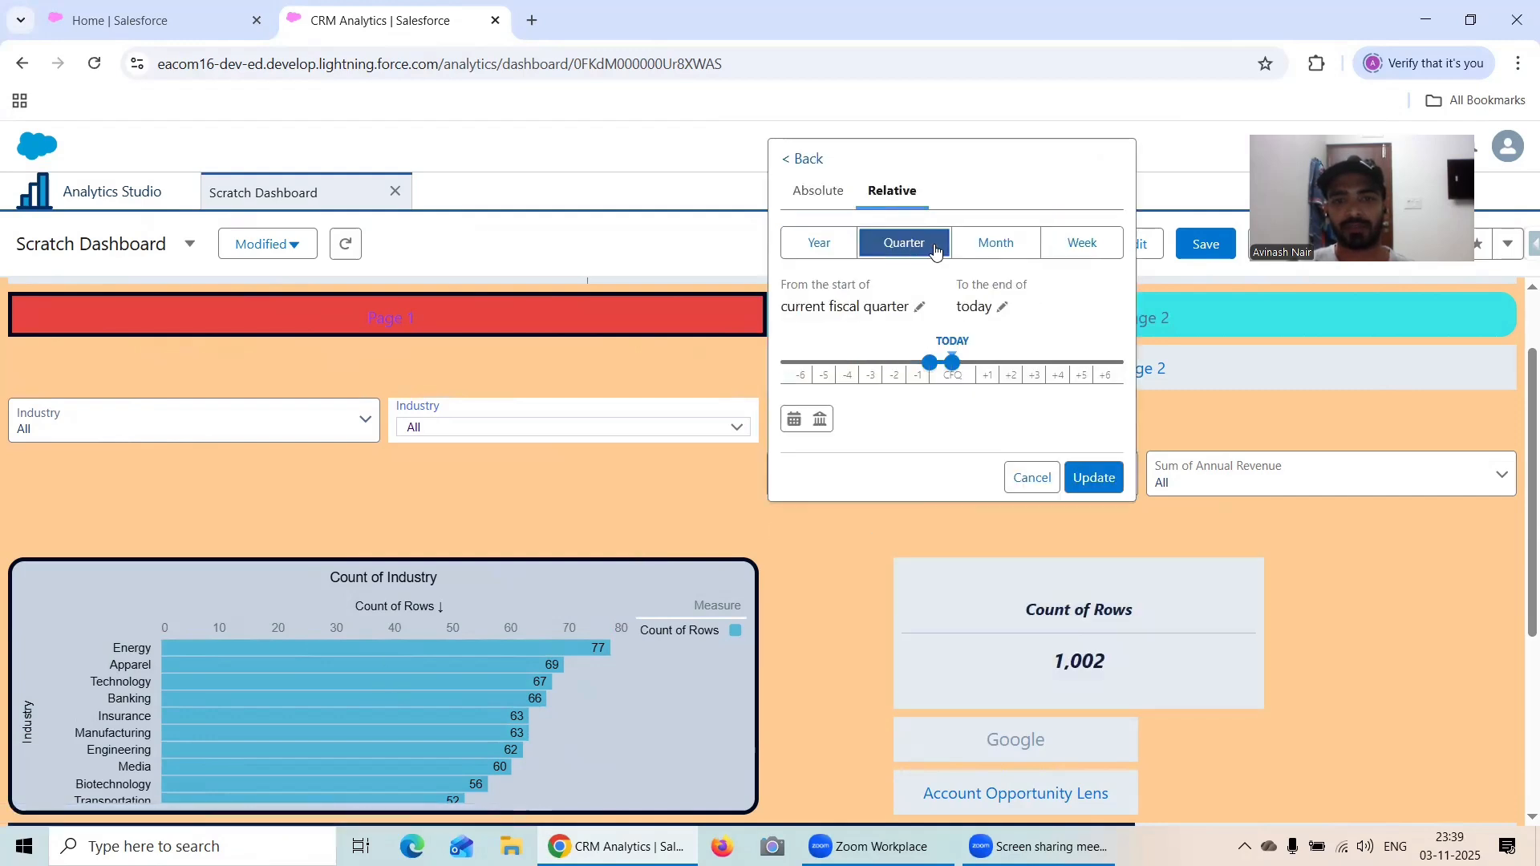
left_click(989, 251)
left_click(1077, 245)
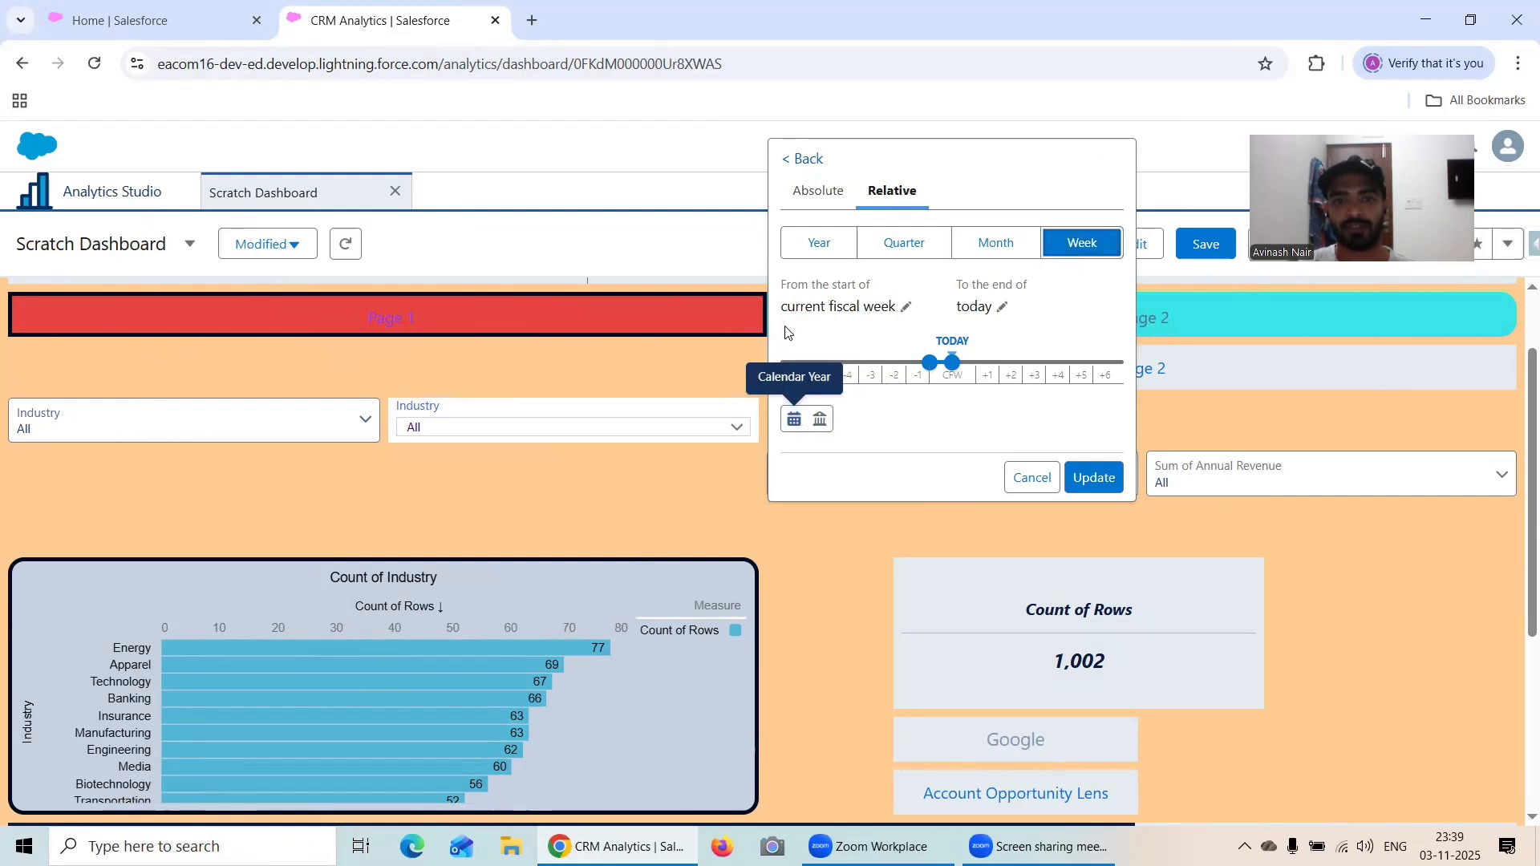
- Try to pick another From date for an absolute Between range in the Created Date filter, and cancel the custom range edit
left_click(838, 210)
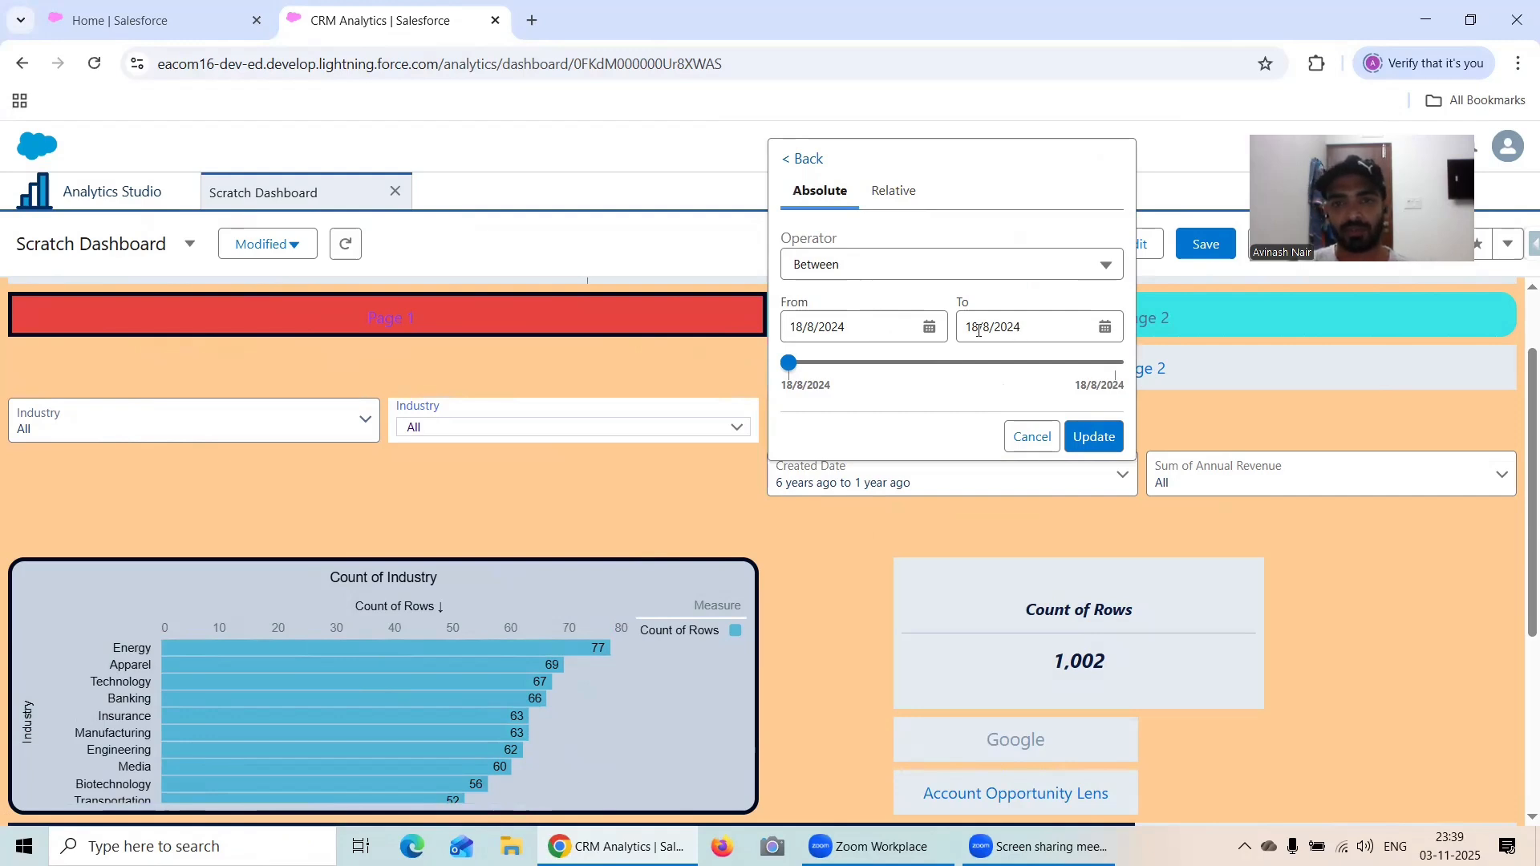
left_click(928, 329)
left_click(808, 376)
left_click(809, 375)
left_click(808, 376)
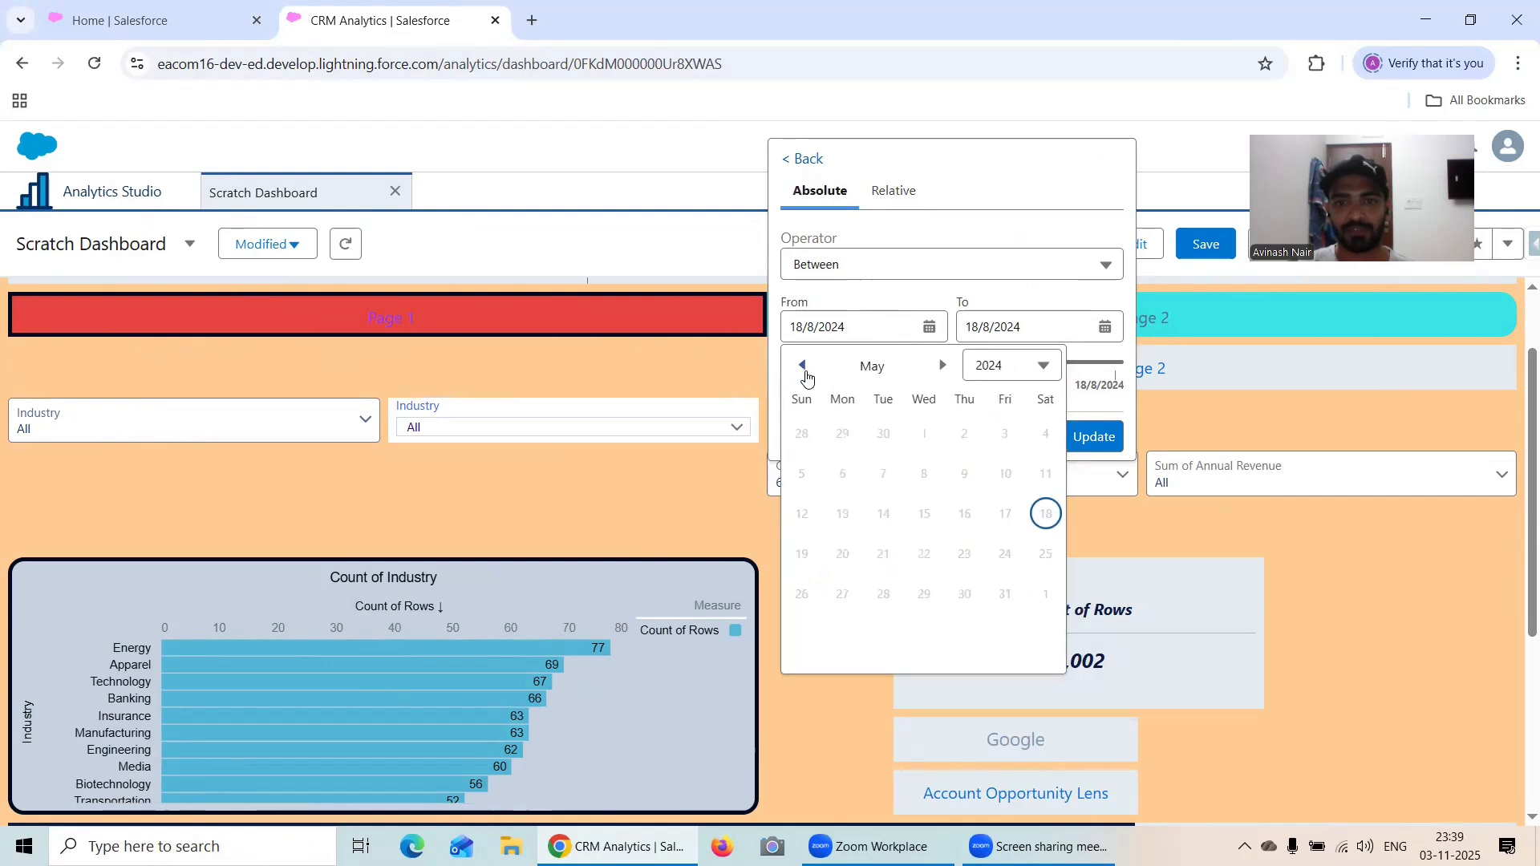
left_click(808, 375)
left_click(807, 375)
left_click(807, 376)
left_click(803, 365)
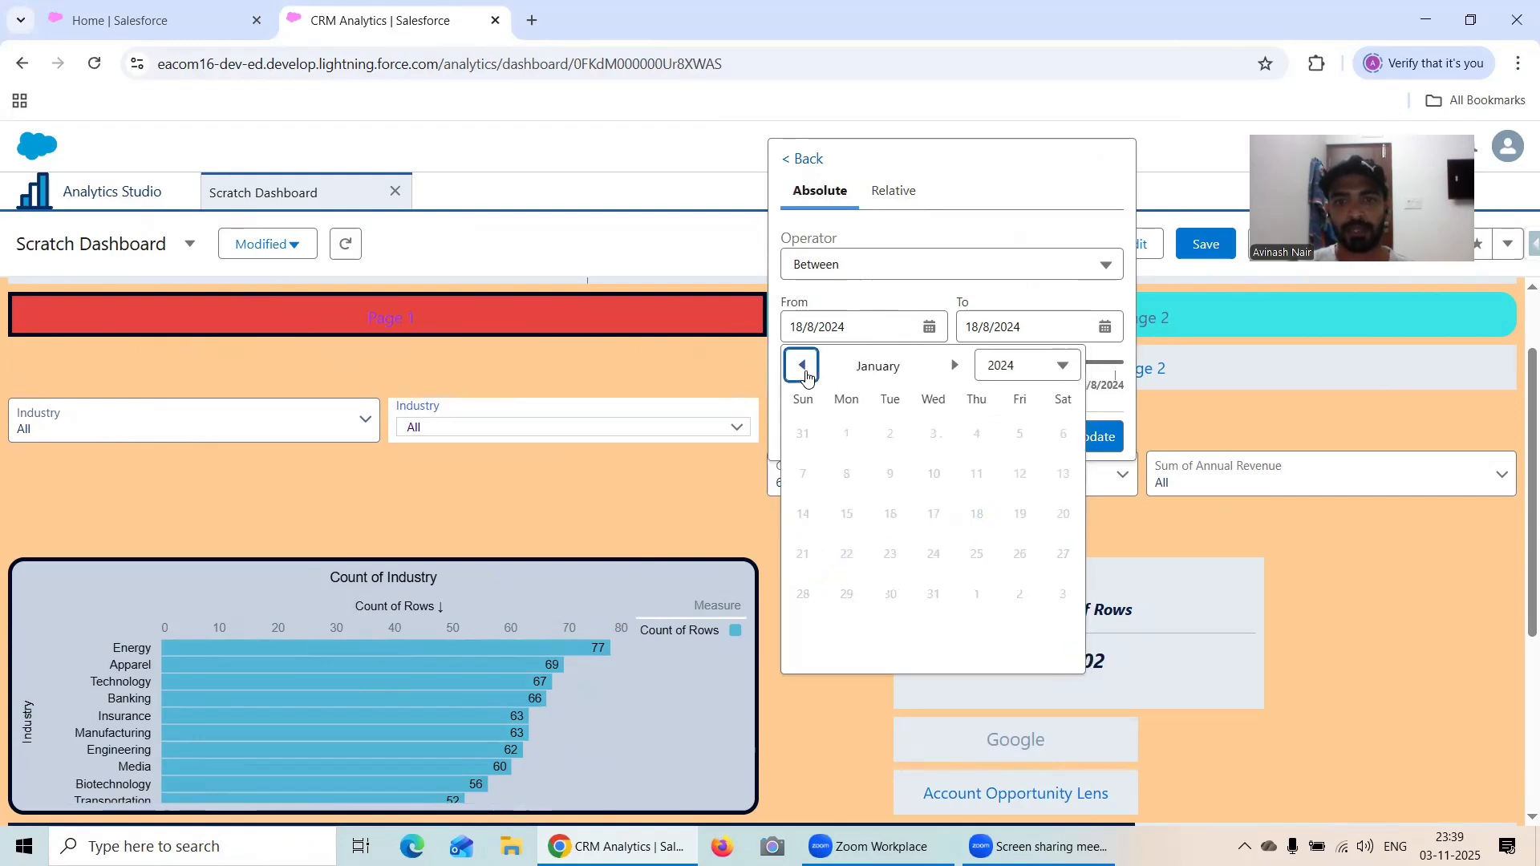
left_click(802, 365)
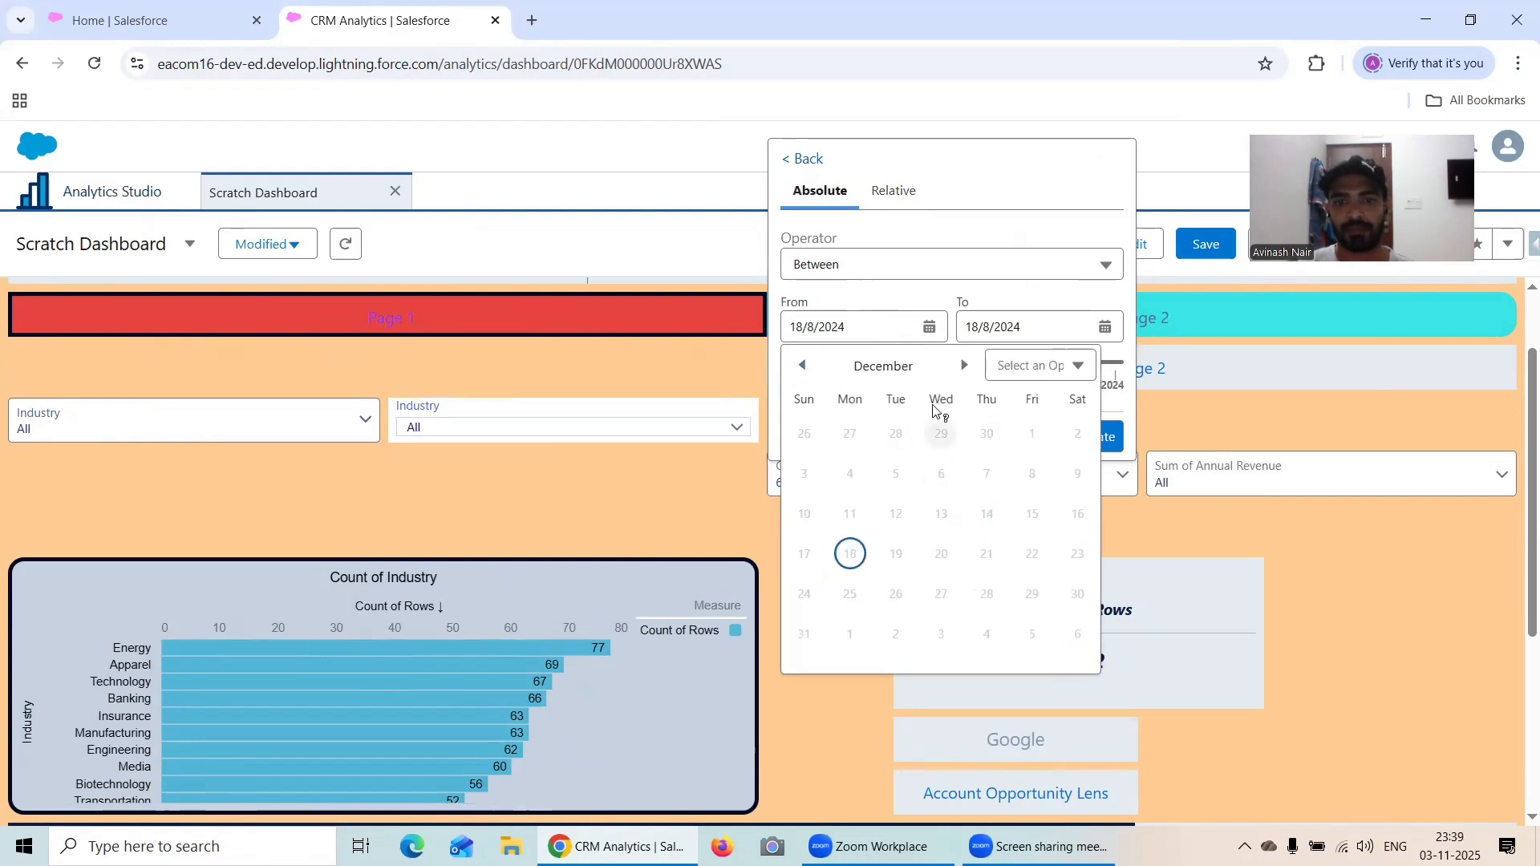
left_click(964, 366)
left_click(963, 369)
left_click(964, 368)
left_click(964, 369)
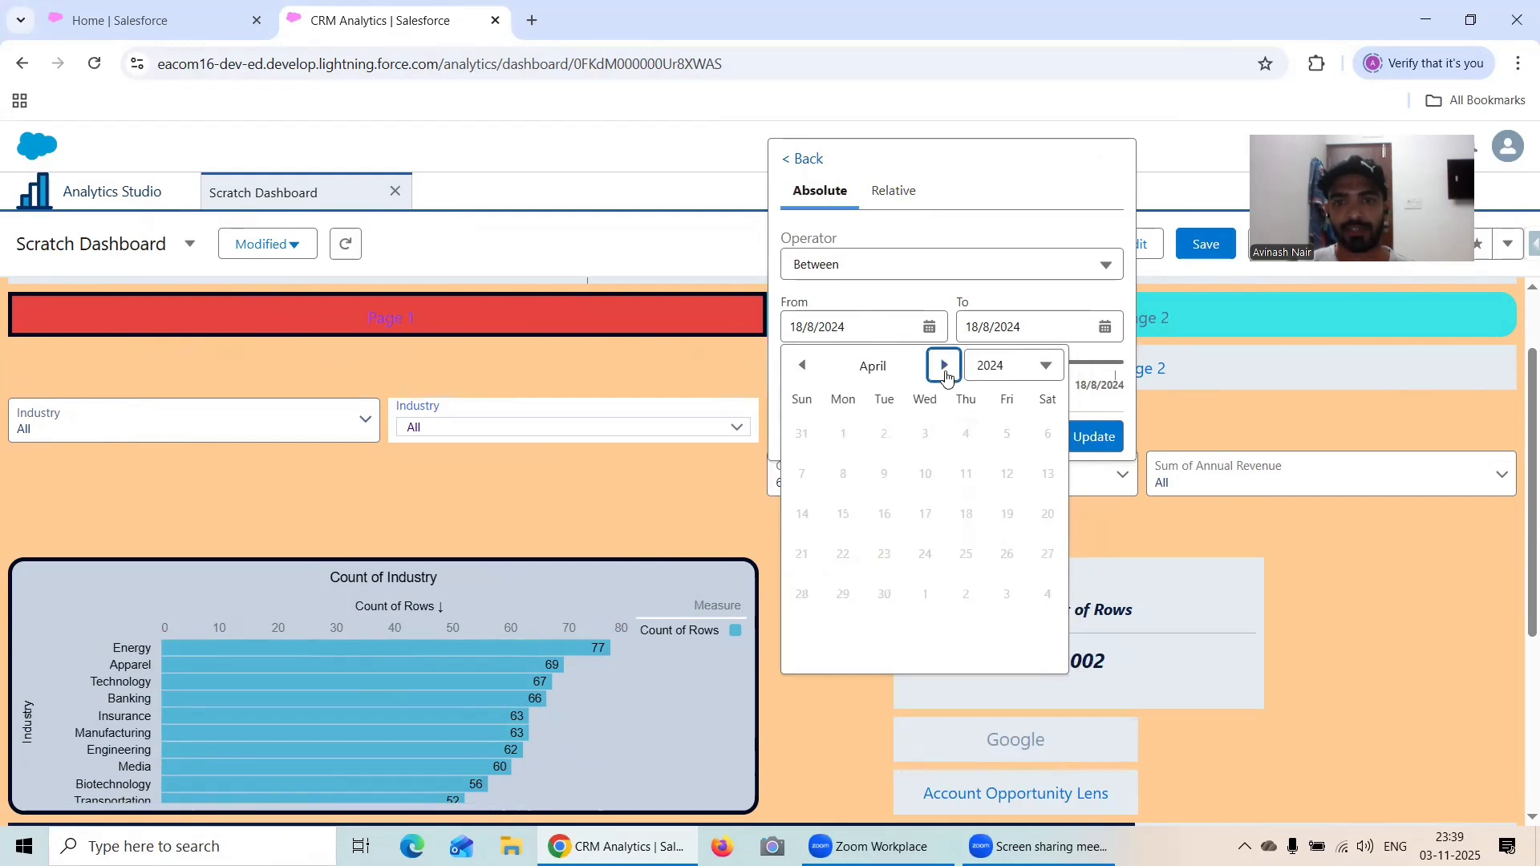
left_click(945, 368)
left_click(946, 369)
left_click(946, 369)
left_click(946, 369)
left_click(951, 368)
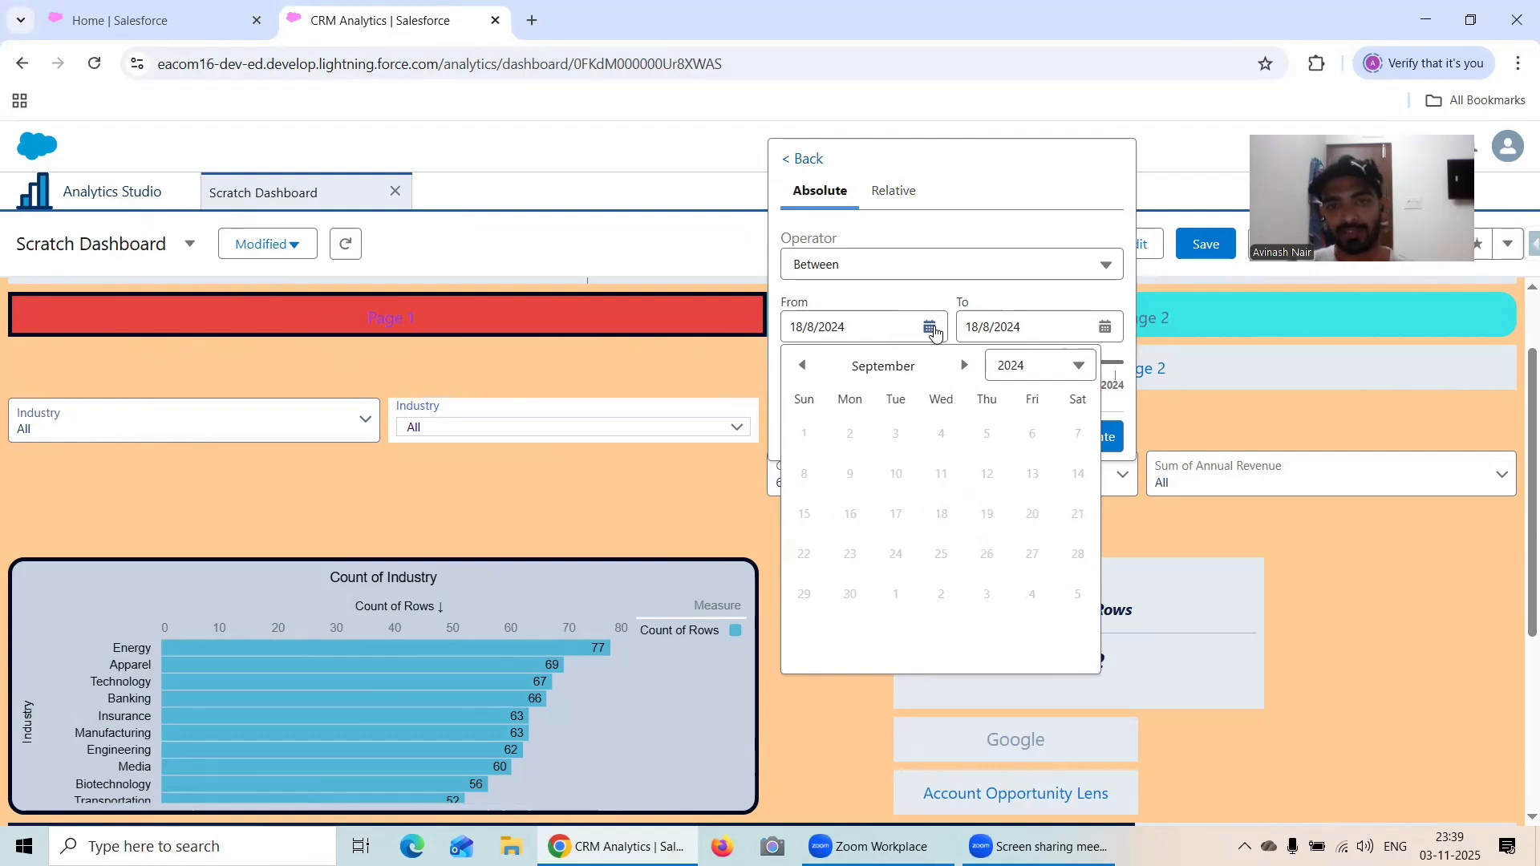
left_click(931, 330)
left_click(946, 474)
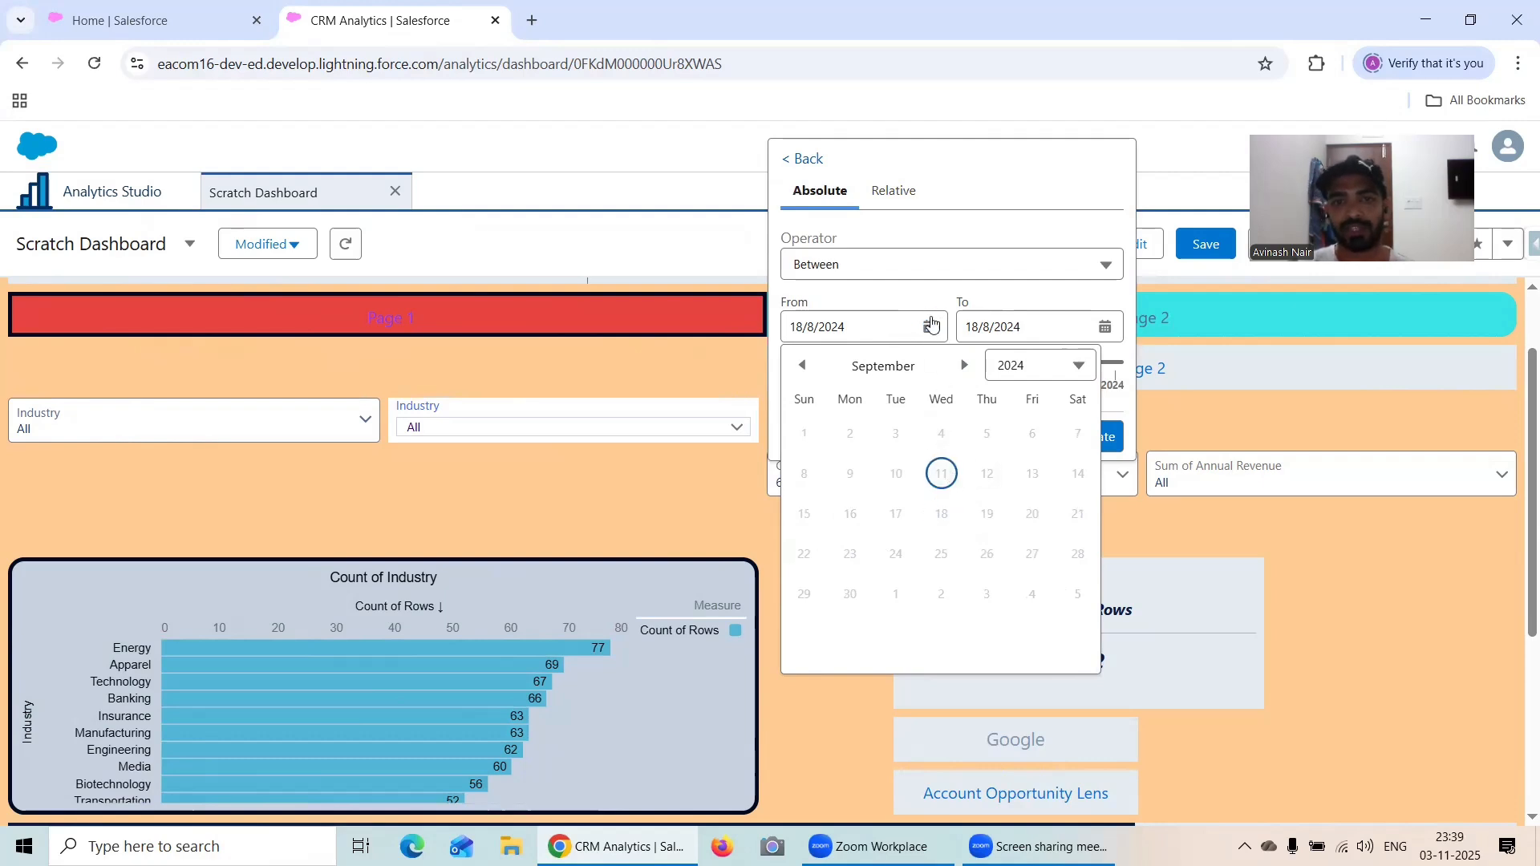
left_click(889, 262)
left_click(913, 202)
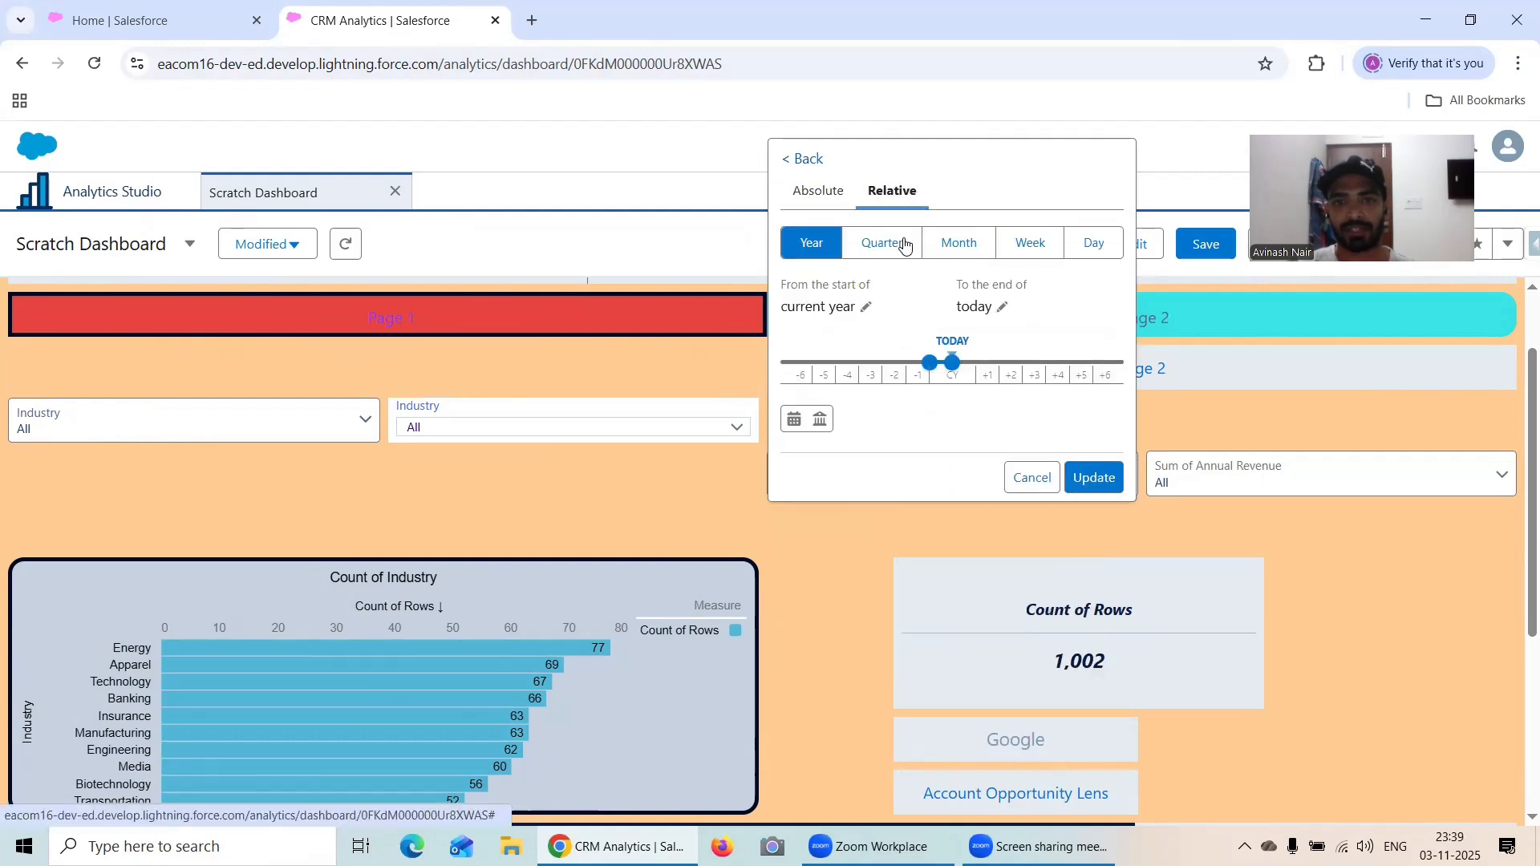
left_click(804, 160)
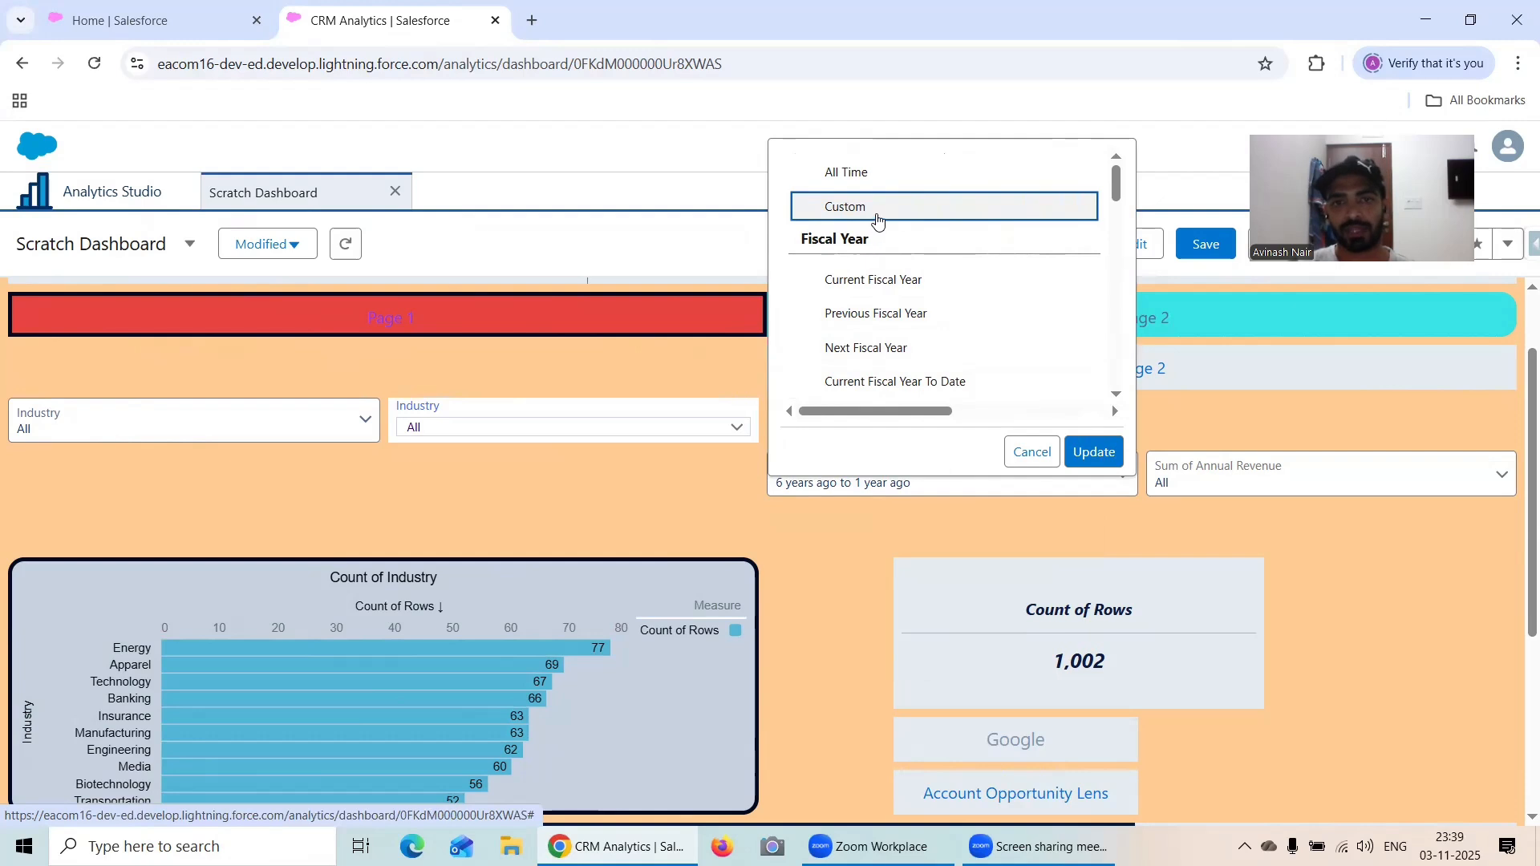
left_click(1032, 451)
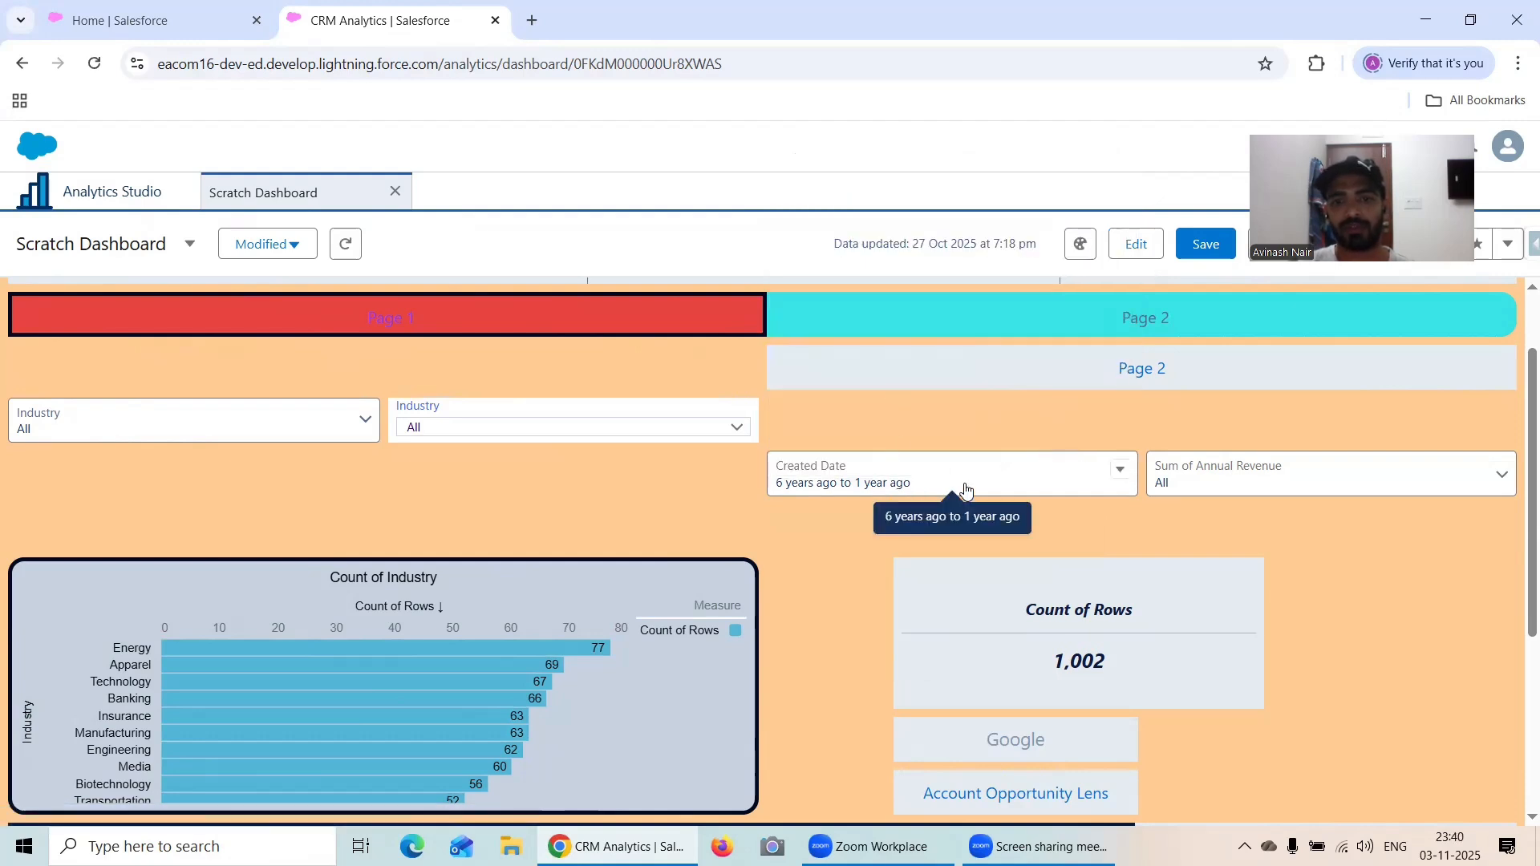
- Return to editing, preview the dashboard again and try to set the Sum of Annual Revenue filter's upper limit to 8000
left_click(1204, 478)
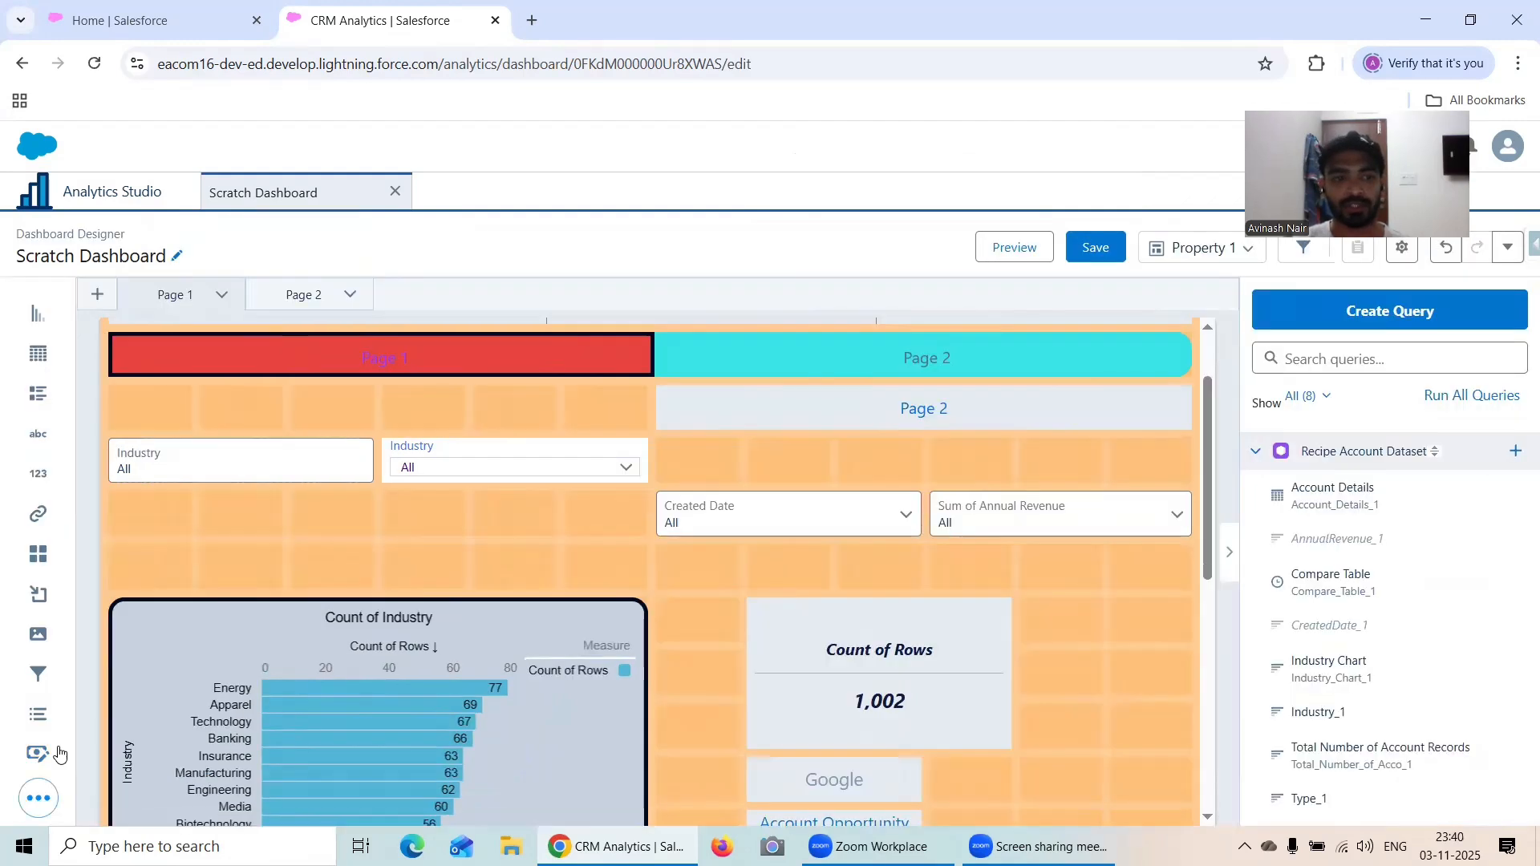
left_click(59, 751)
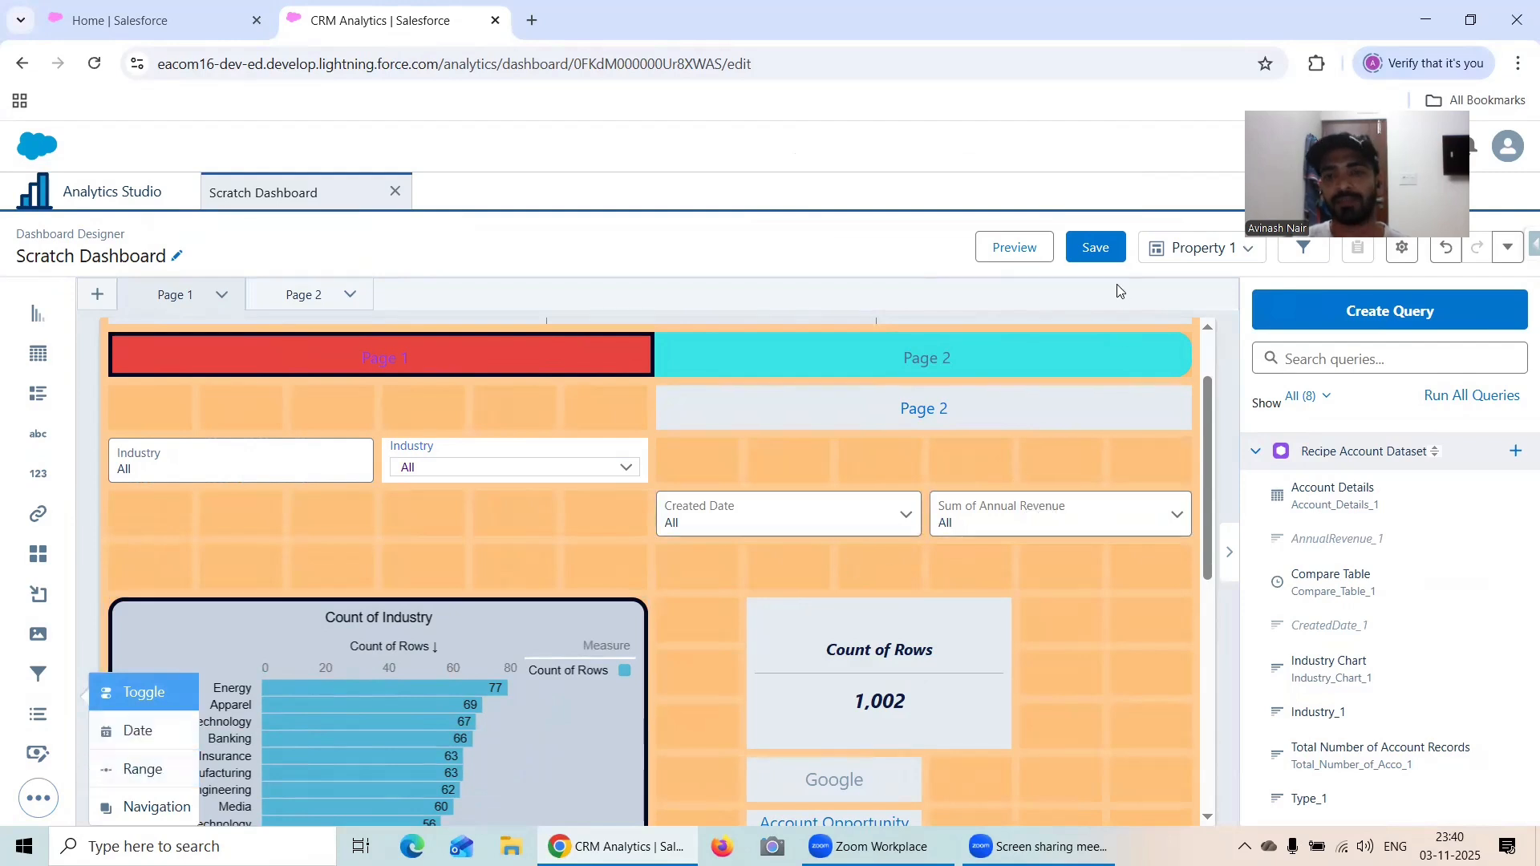
left_click(1034, 252)
left_click(1212, 469)
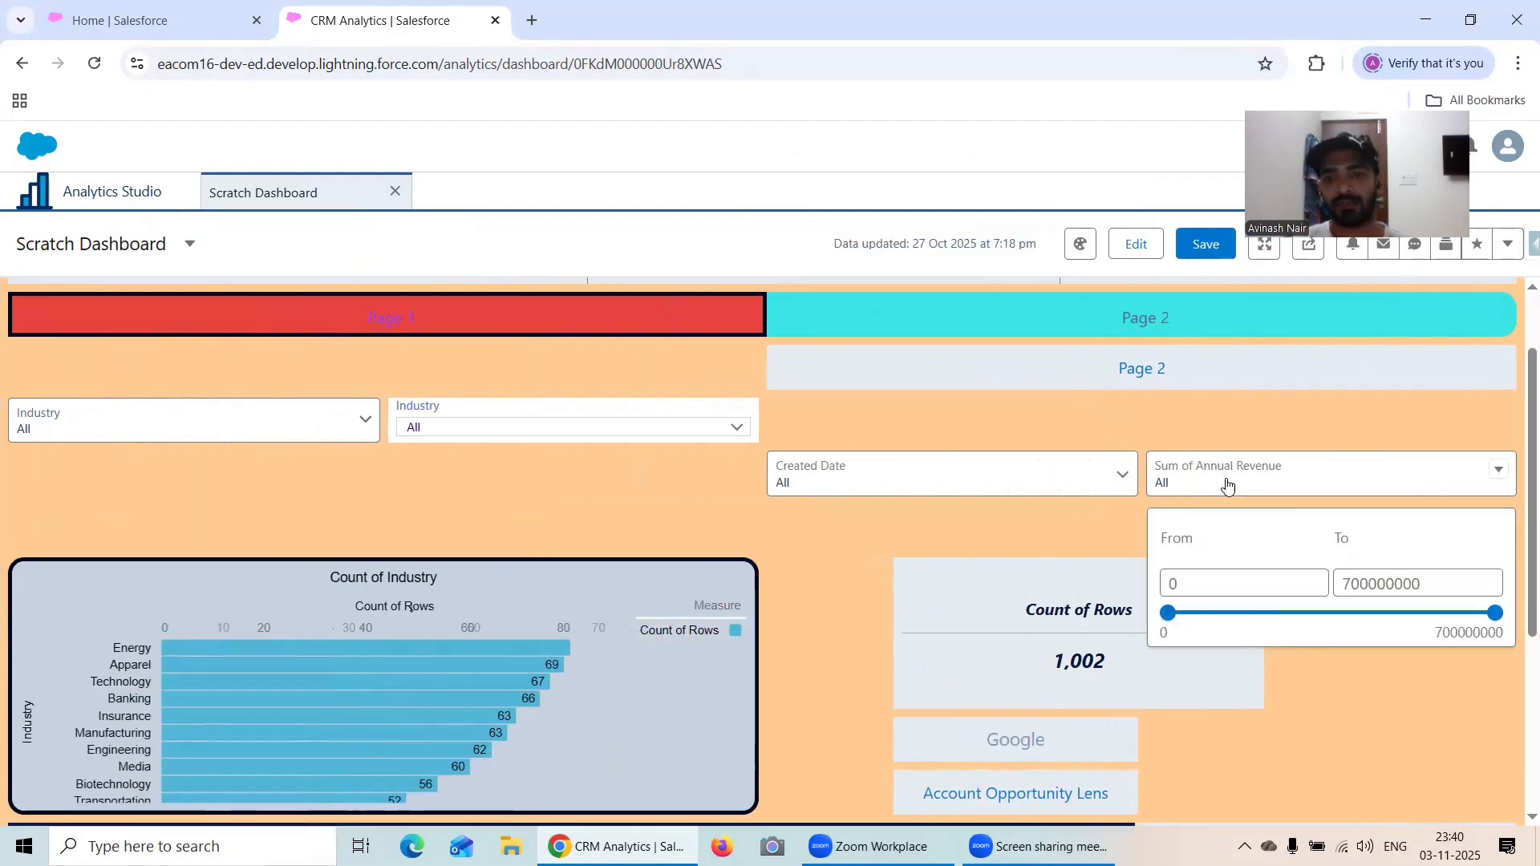
left_click_drag(1433, 583, 1333, 581)
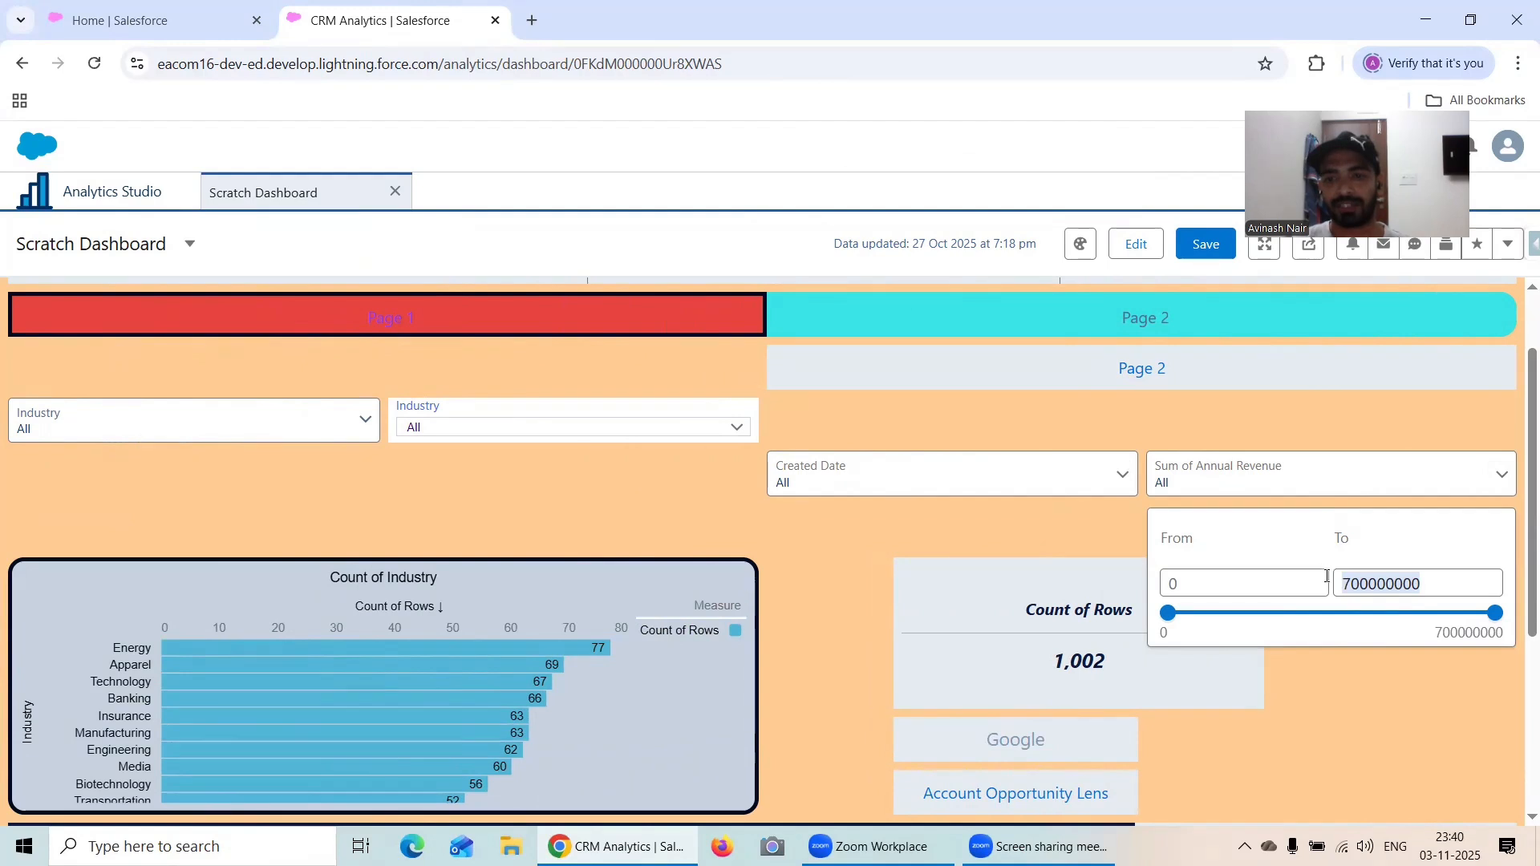
key("BackSpace")
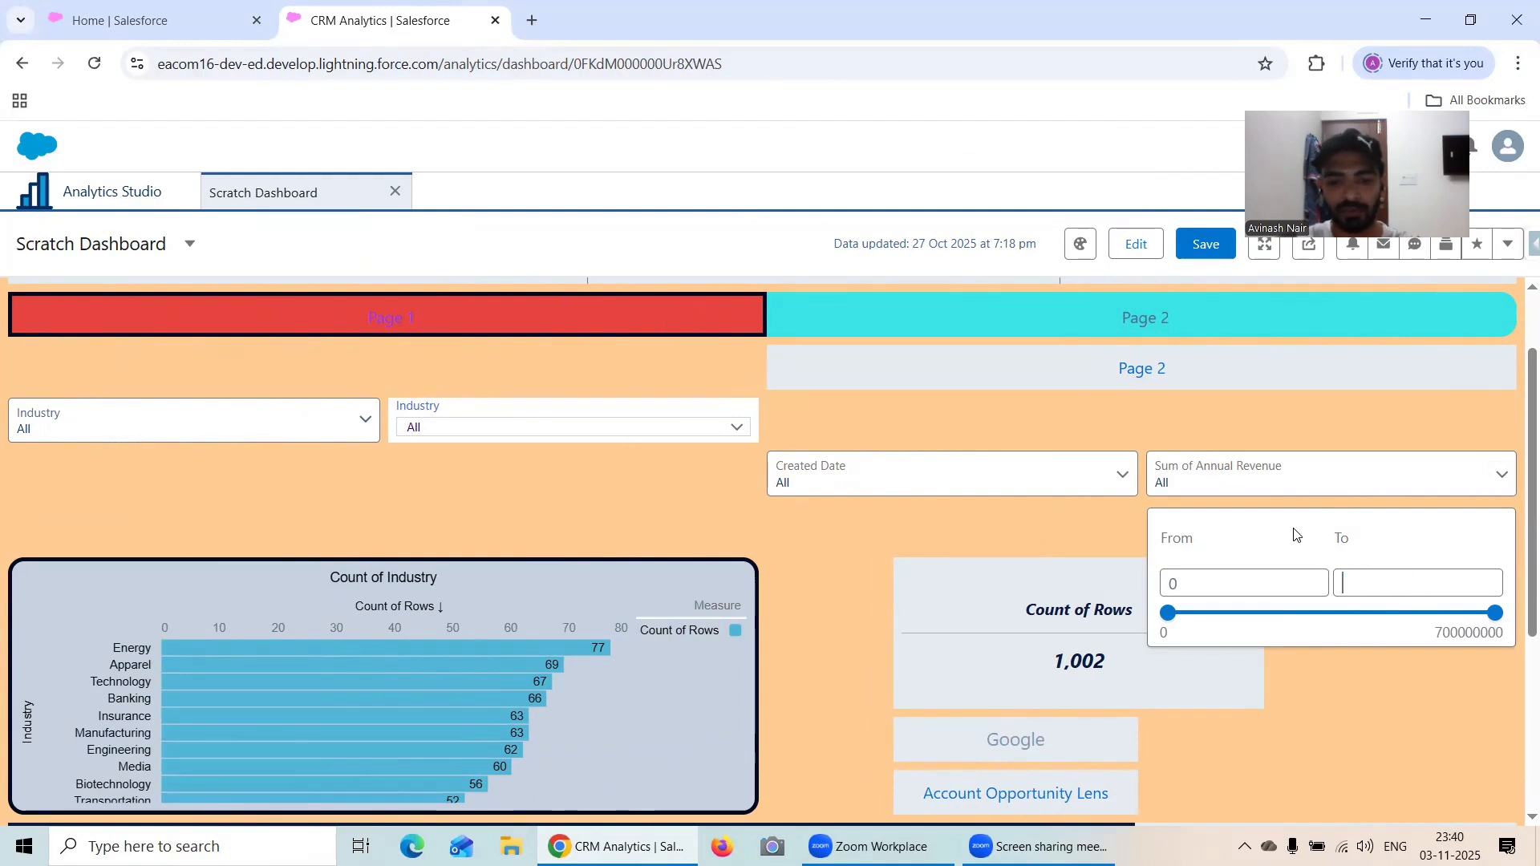
type("8000")
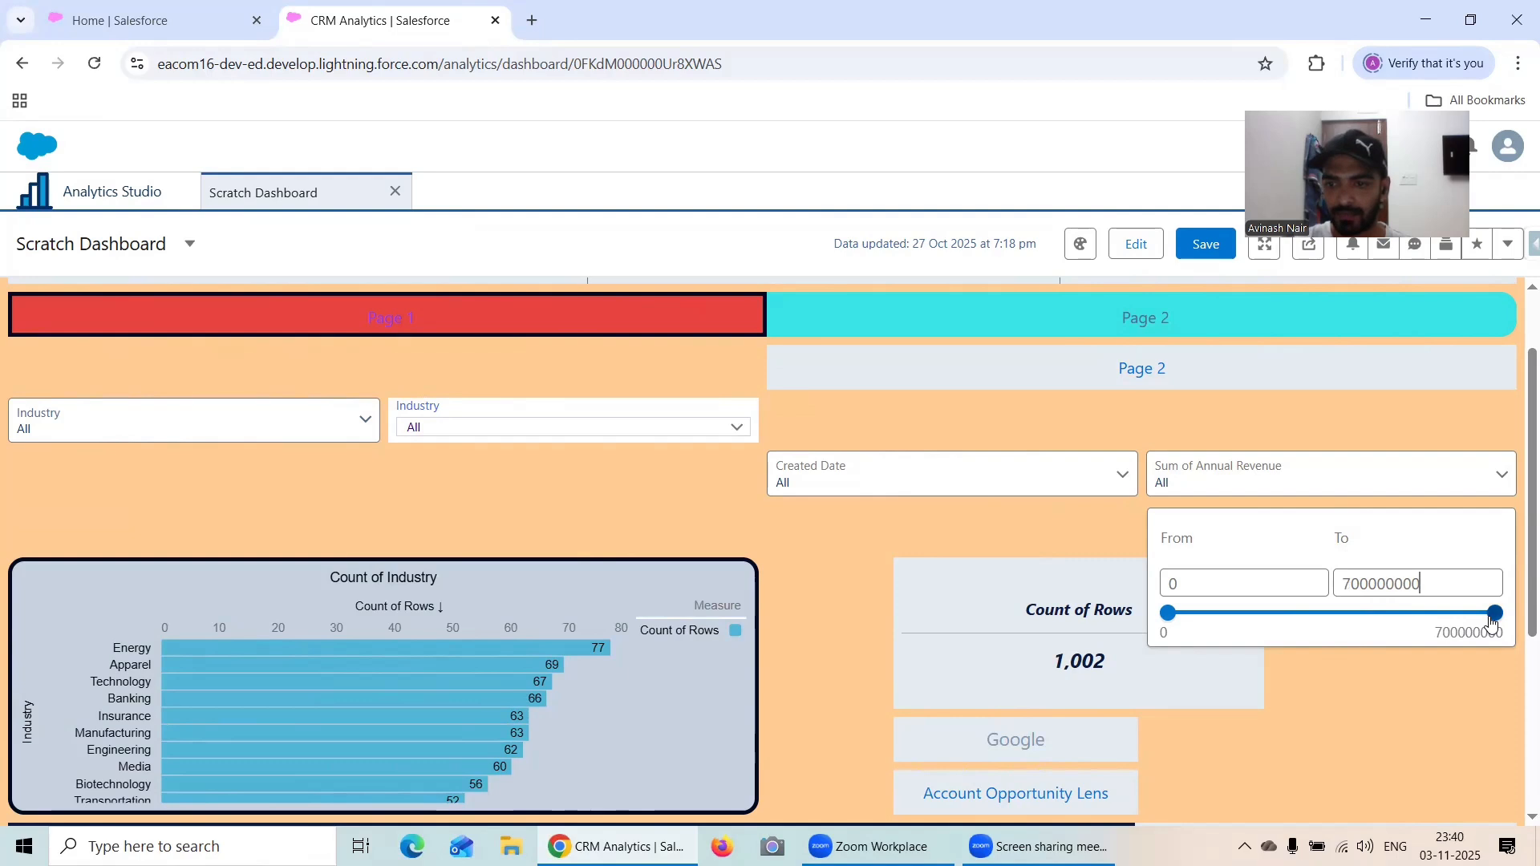
- Slide the Sum of Annual Revenue filter's upper limit down to about 192586089 and try to replace it with 800
left_click_drag(1492, 619, 1311, 621)
left_click_drag(1300, 624, 1259, 618)
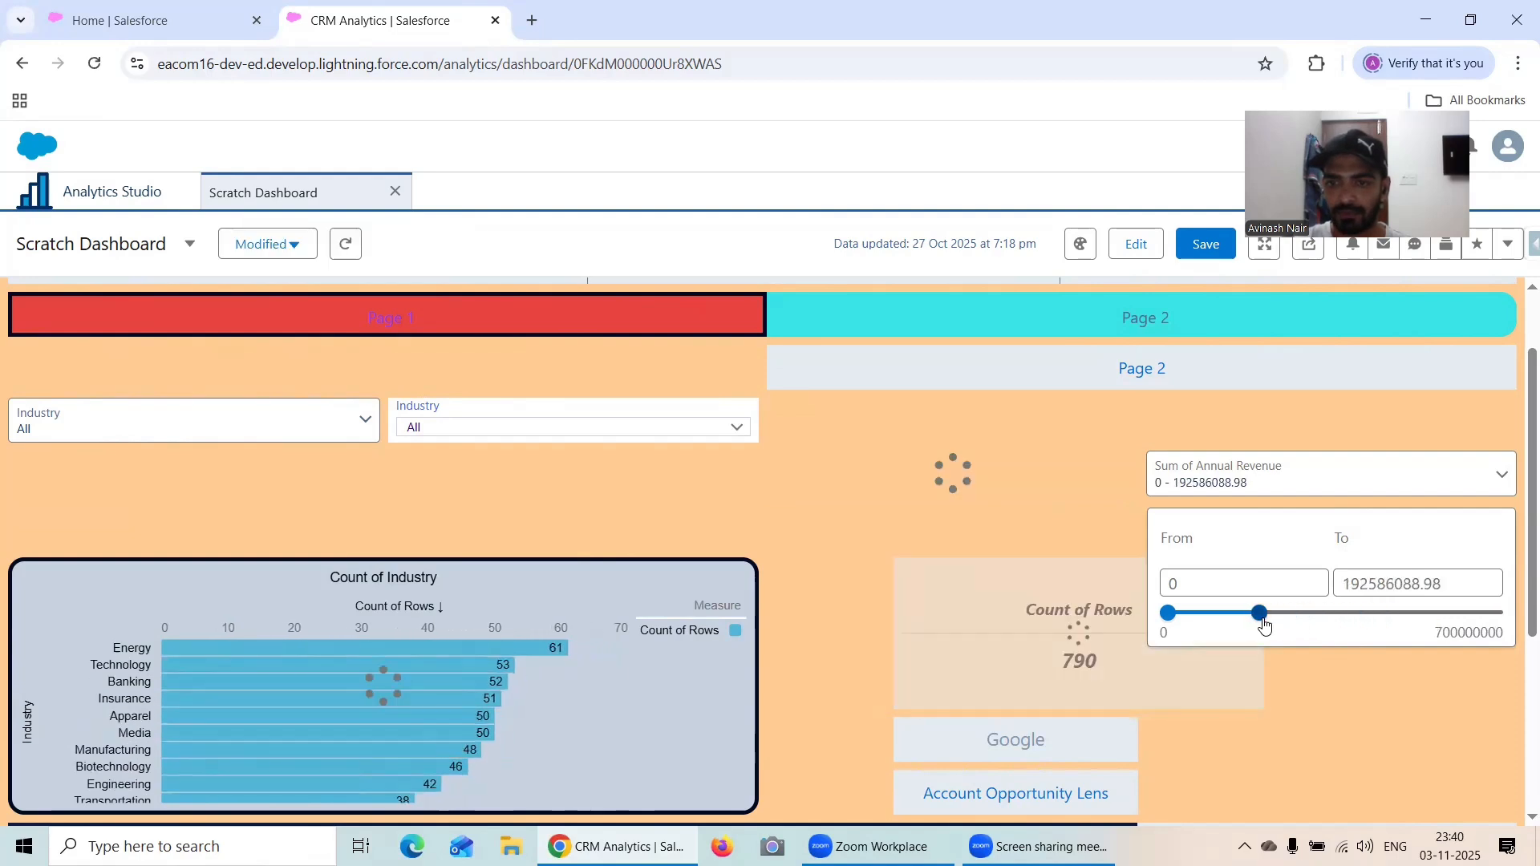
left_click_drag(1443, 584, 1320, 585)
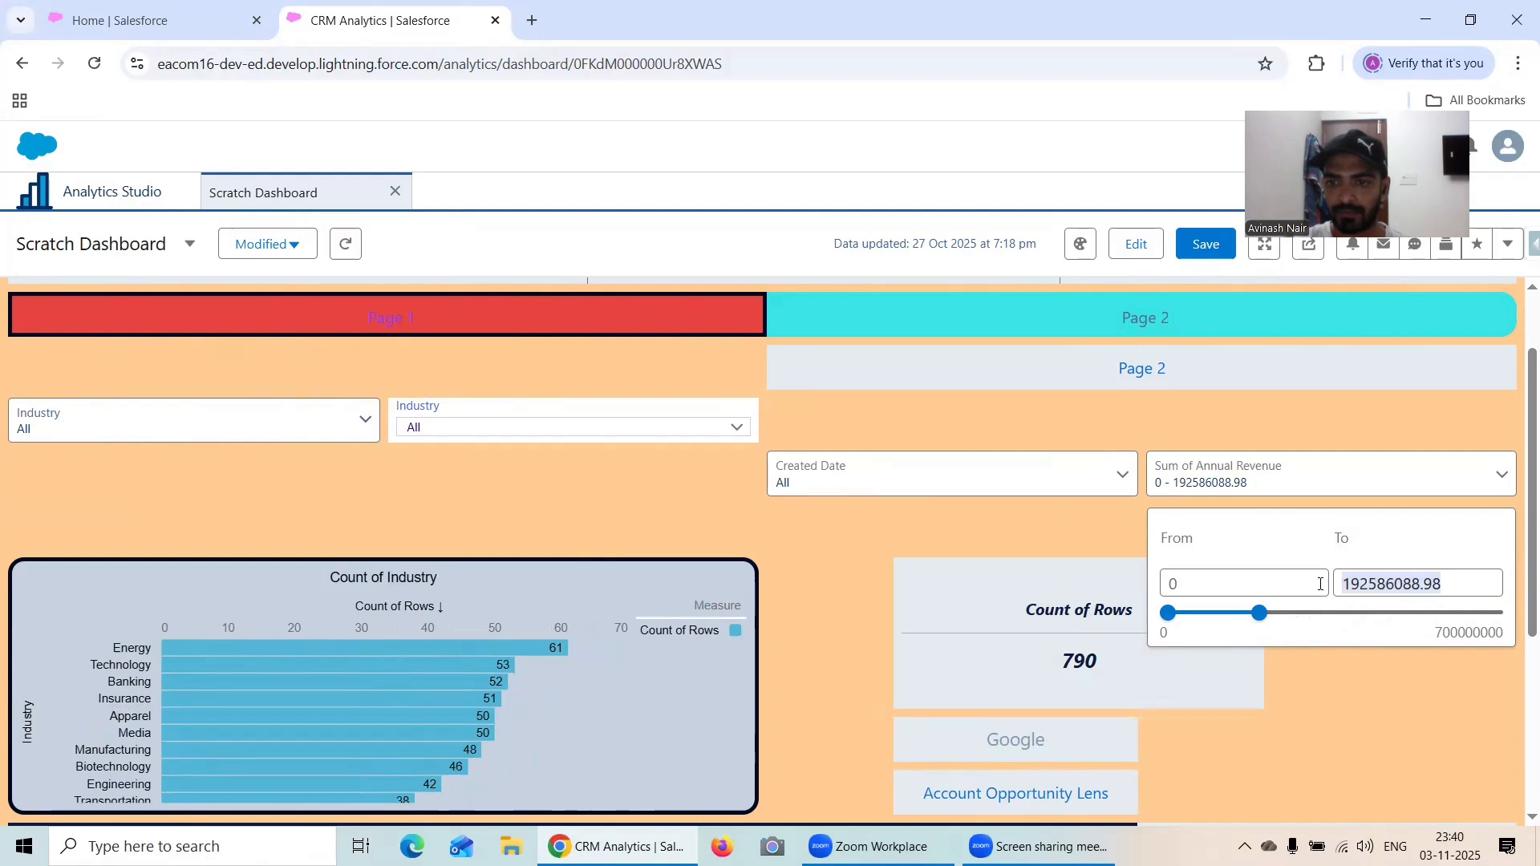
type("800")
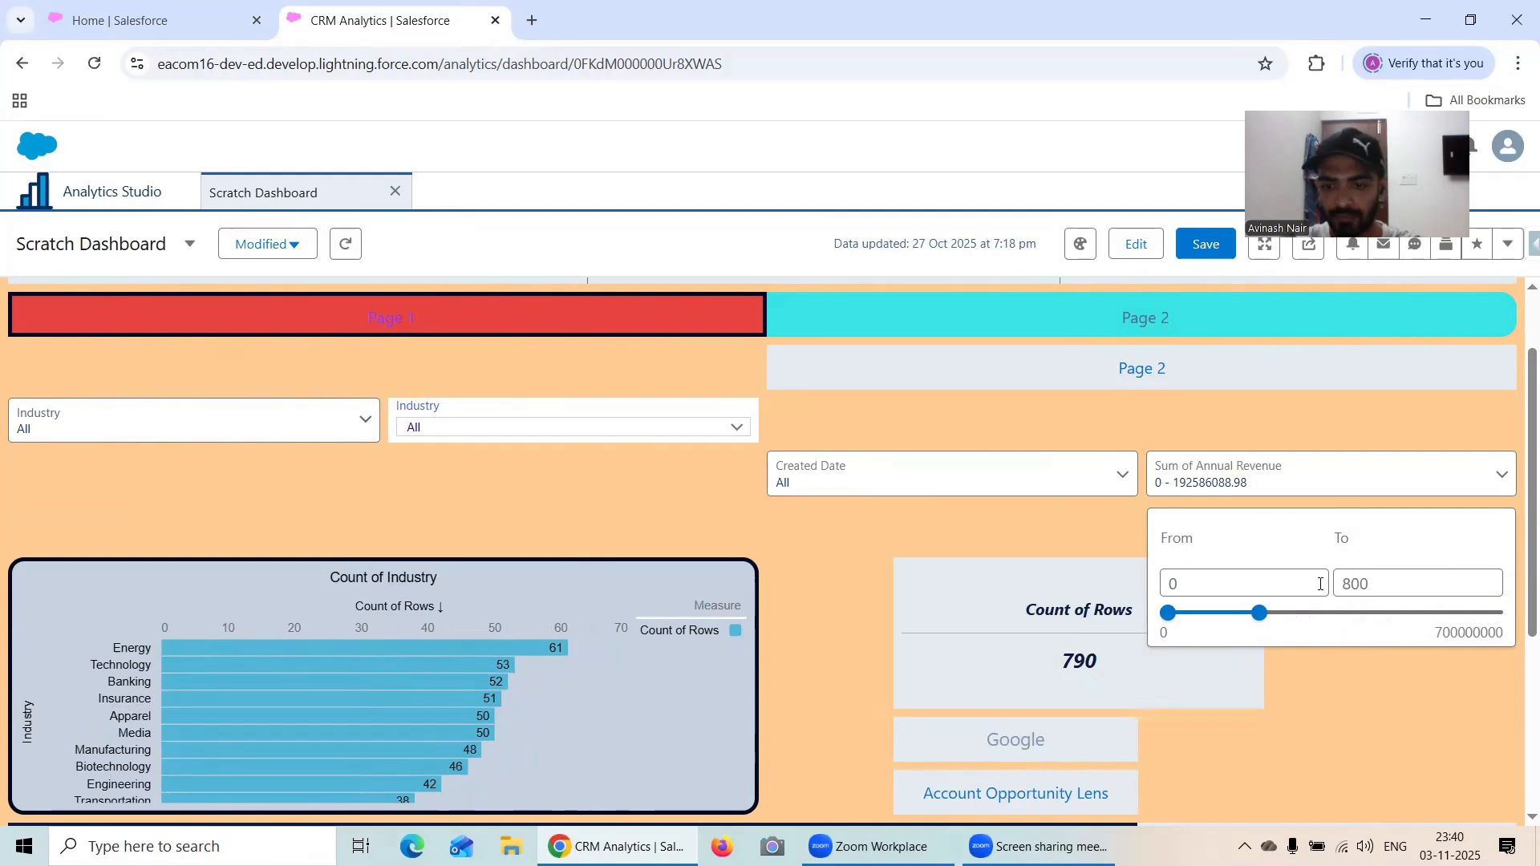
left_click(1373, 712)
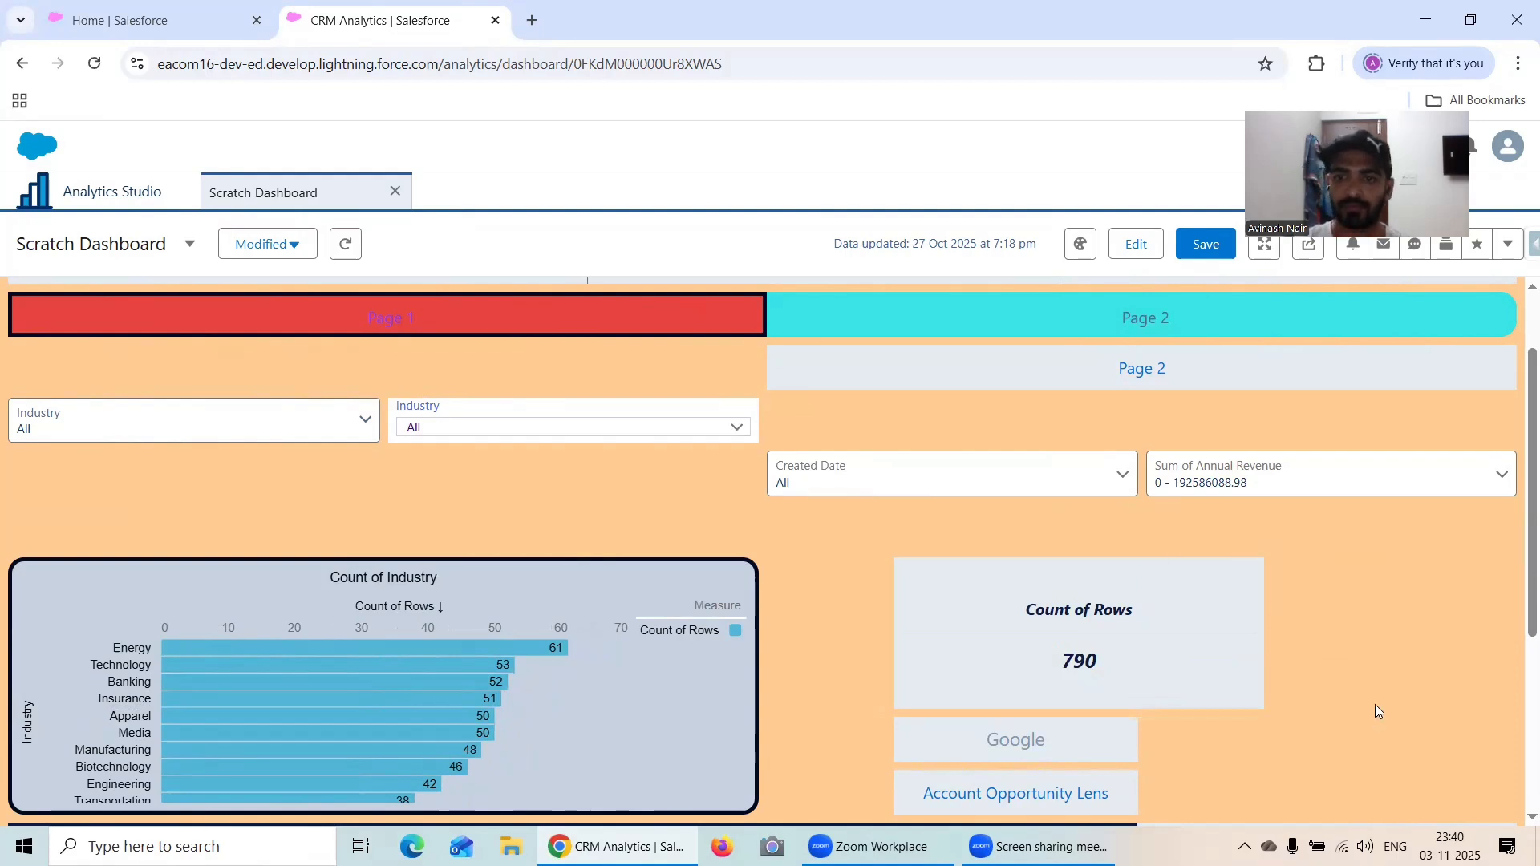
- Set the Sum of Annual Revenue filter's upper limit to 800, and raise it to 800000
left_click(1256, 497)
left_click_drag(1451, 579, 1302, 570)
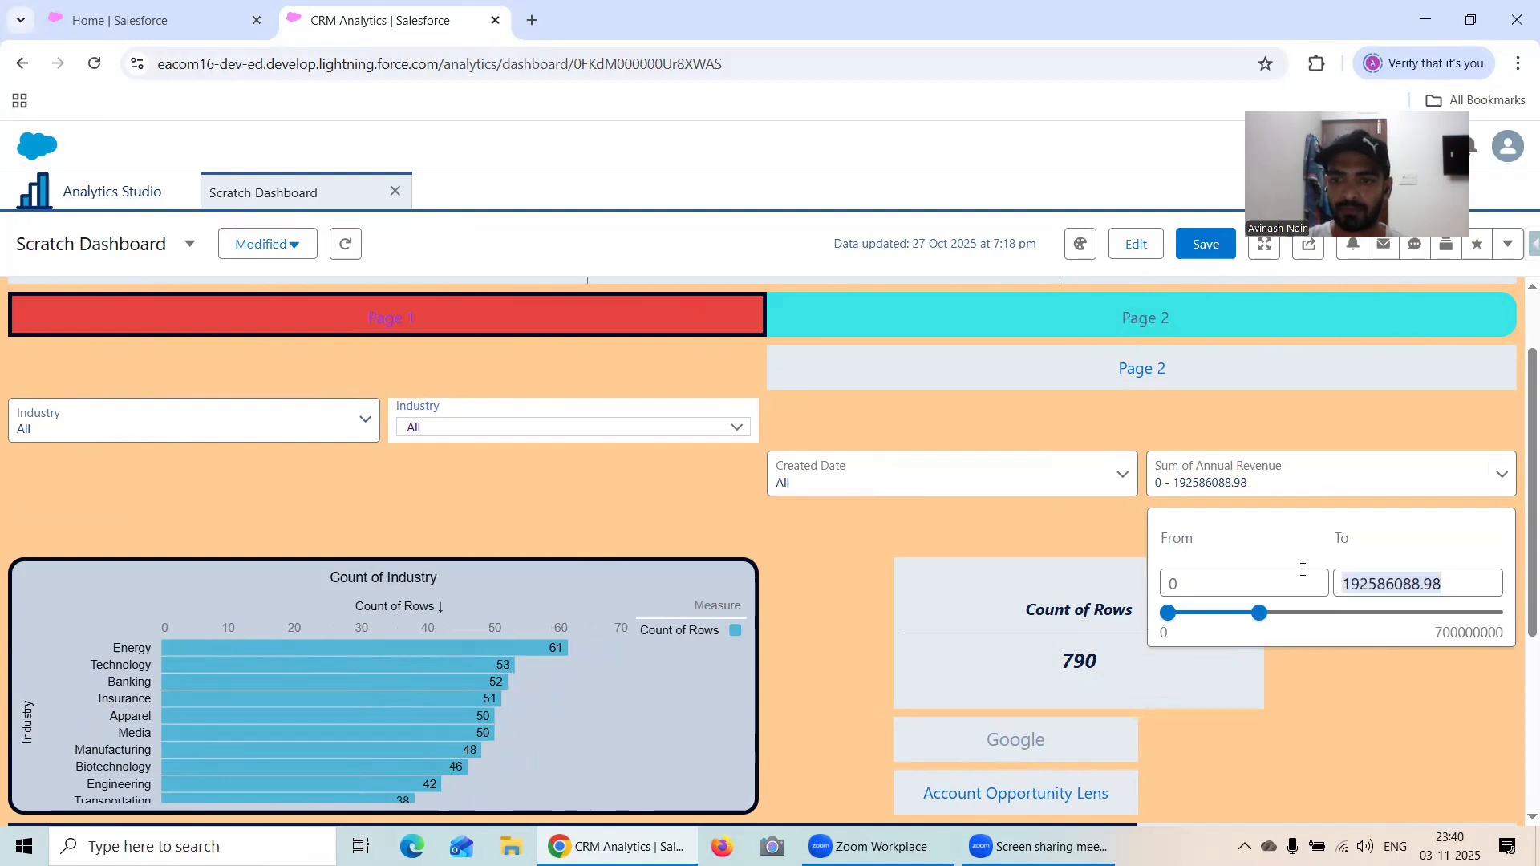
type("800")
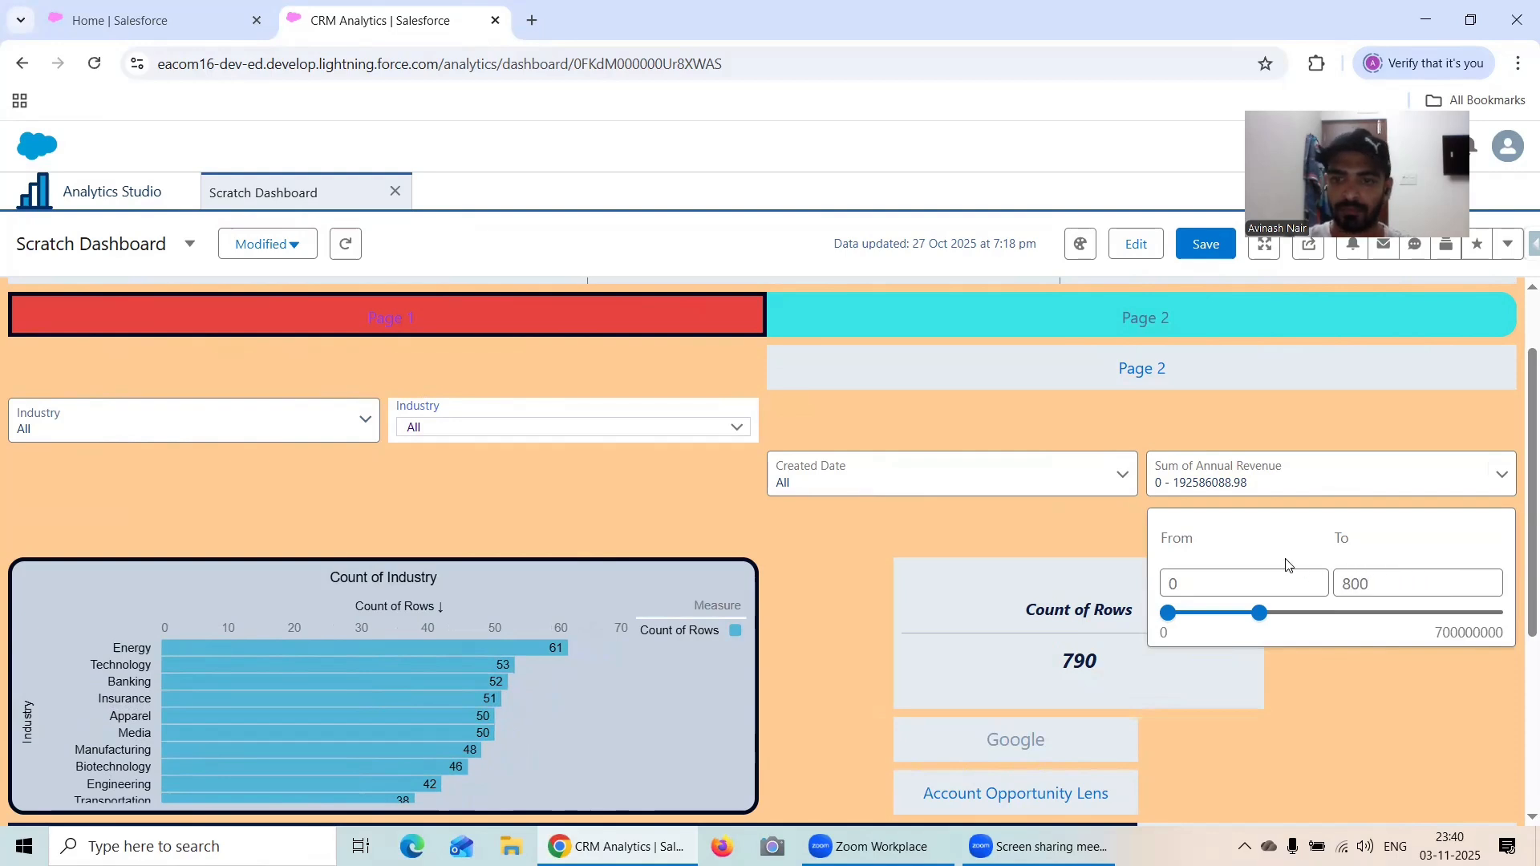
key("Return")
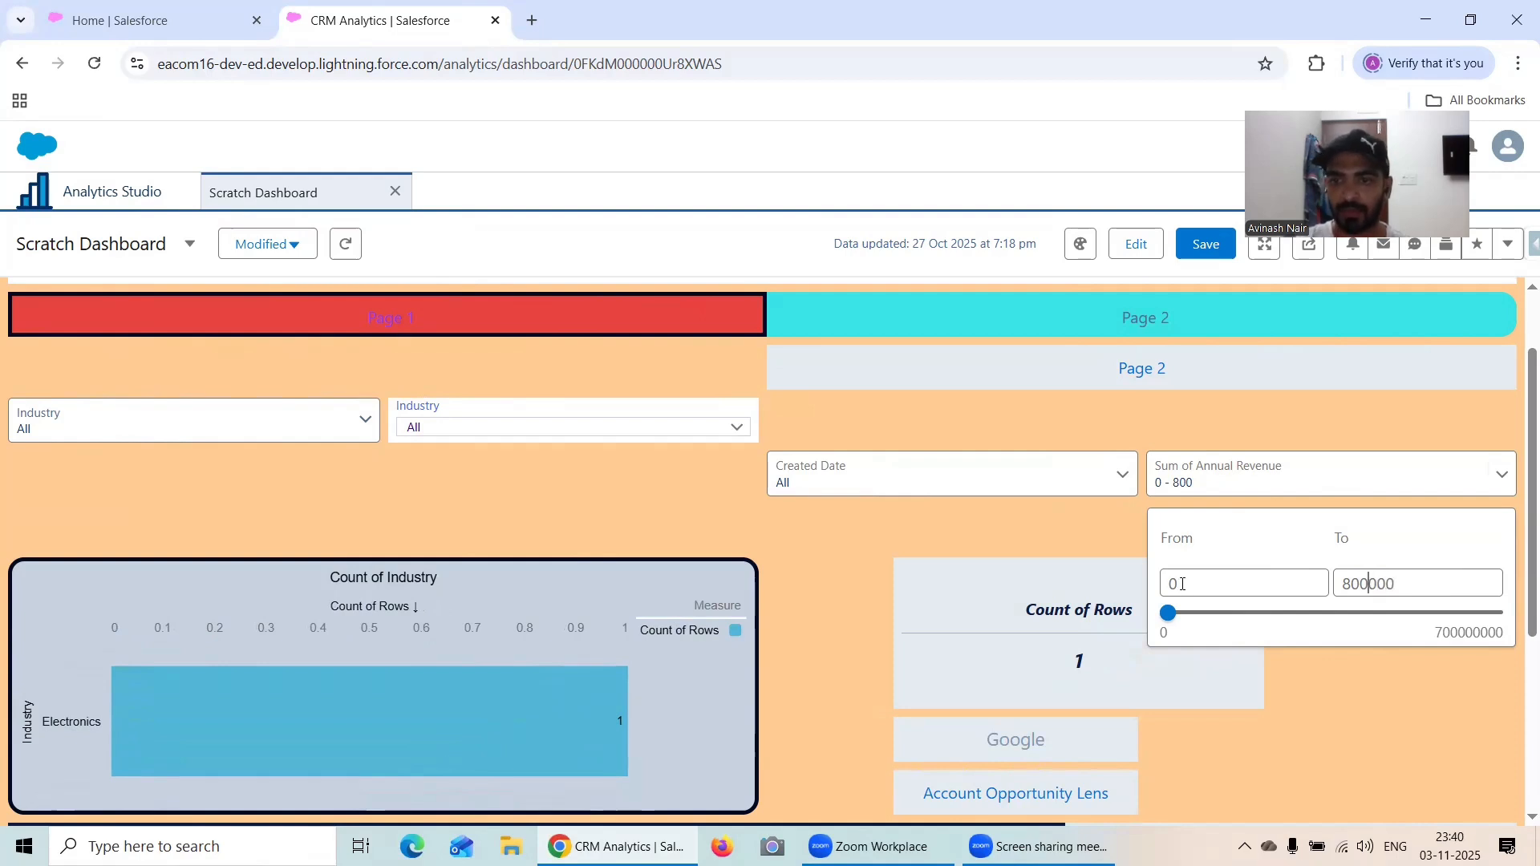
left_click(1224, 550)
left_click(1120, 513)
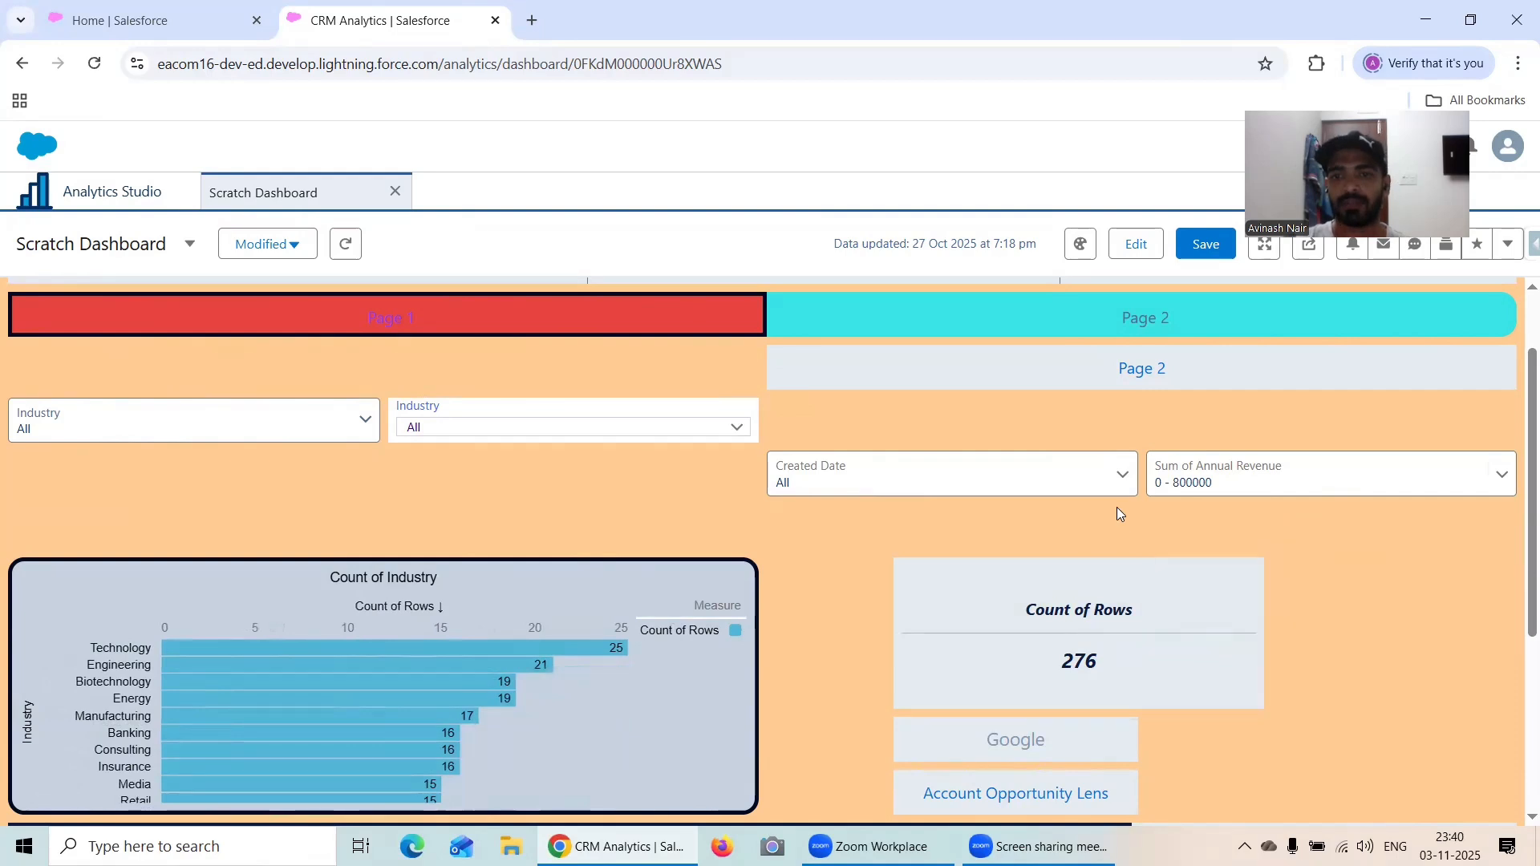
- Slide the Sum of Annual Revenue filter's upper limit to about 250861489 and try to replace it with 8000000
left_click(1167, 481)
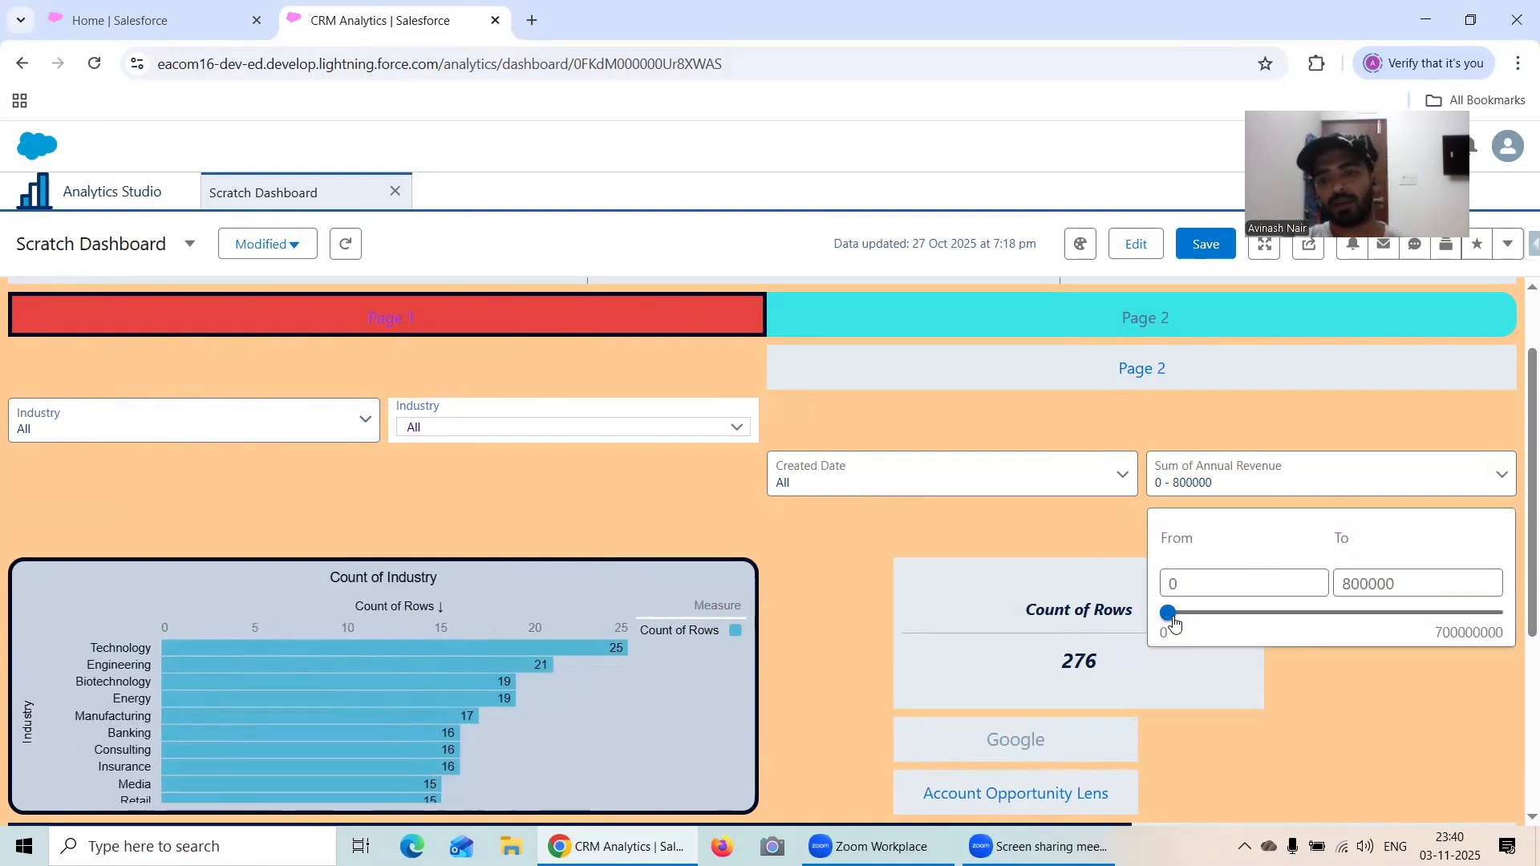
left_click_drag(1173, 624, 1341, 619)
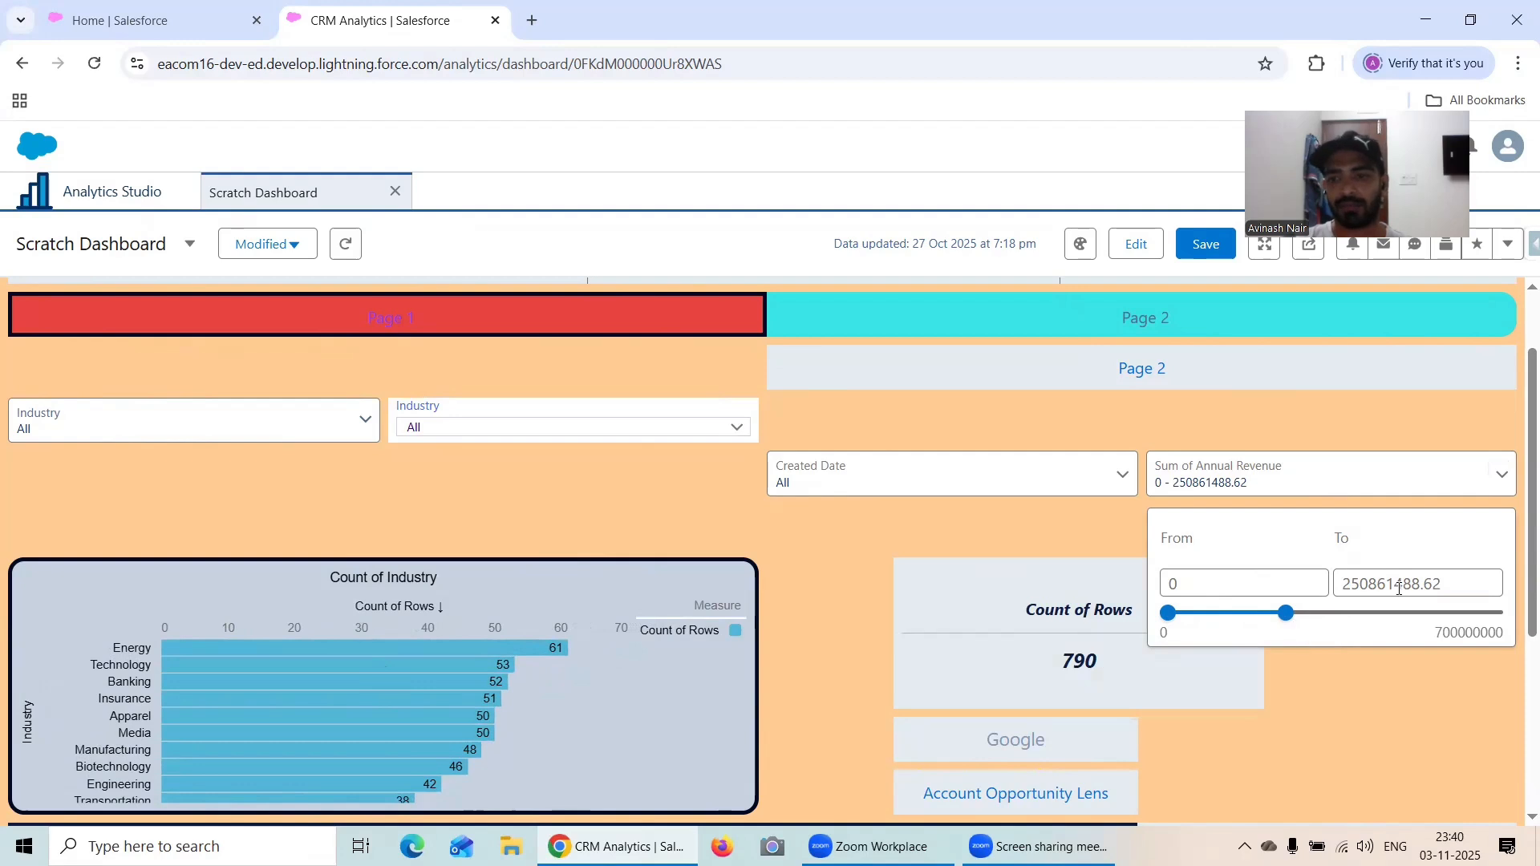
left_click_drag(1457, 581, 1314, 589)
type("800000")
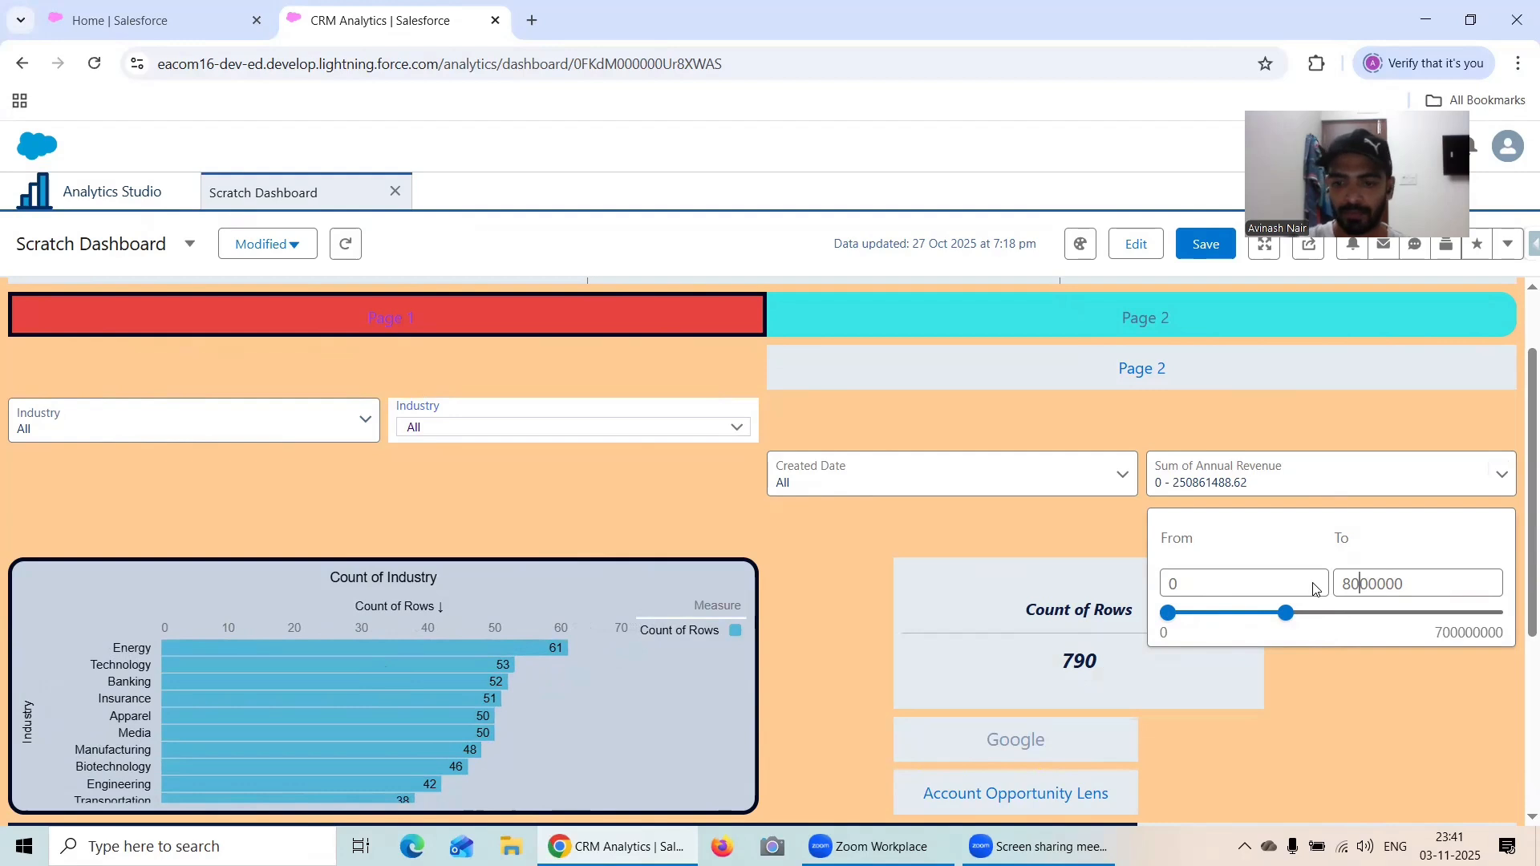
left_click(1040, 546)
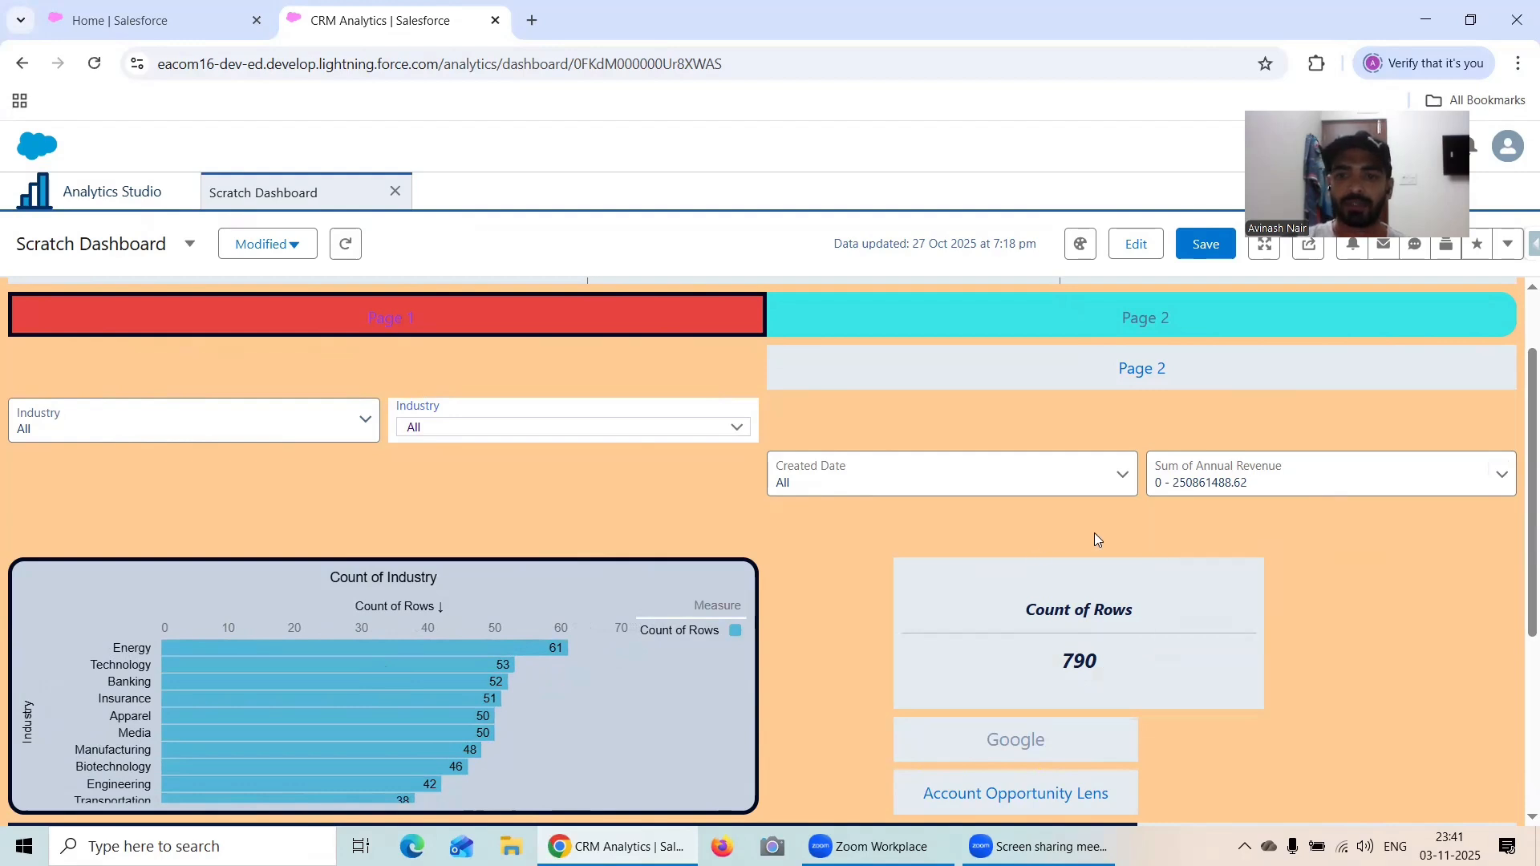
left_click(1239, 479)
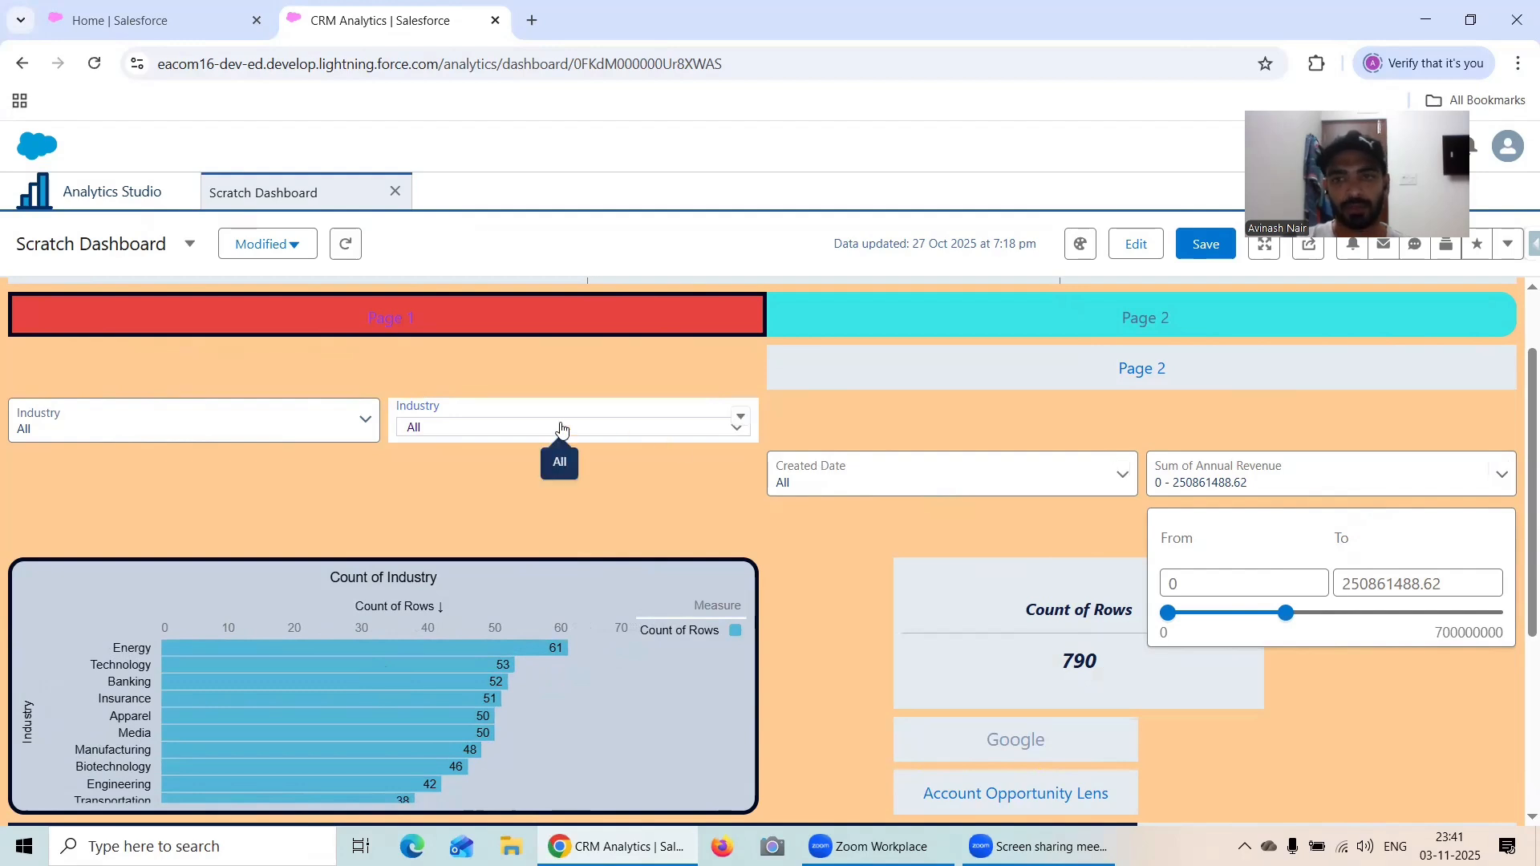
- Return to editing and examine the queries behind the Industry list widget and the Sum of Annual Revenue range widget
left_click(1136, 244)
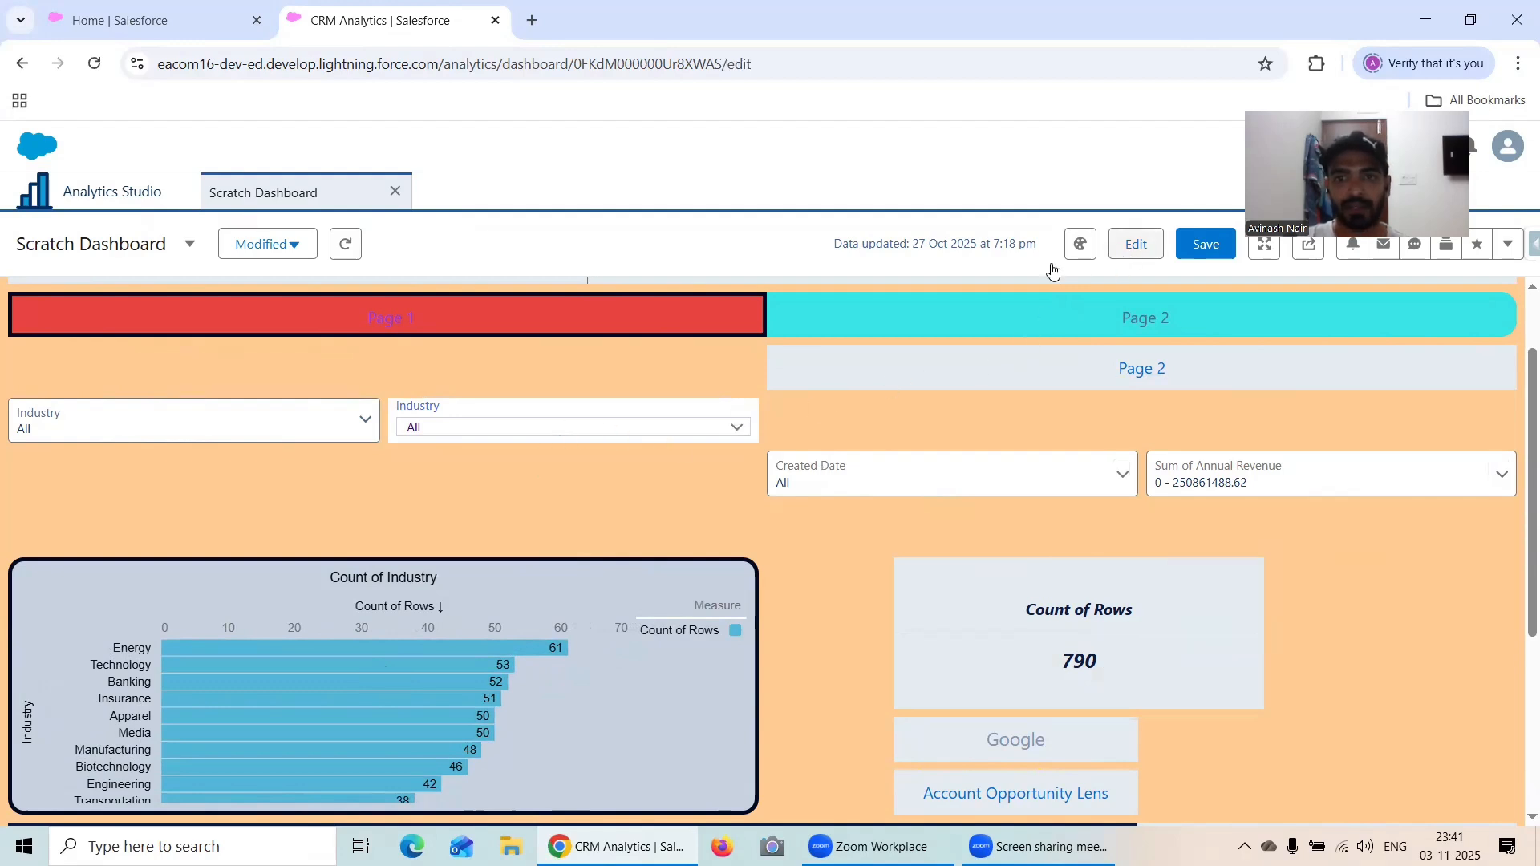
double_click(505, 450)
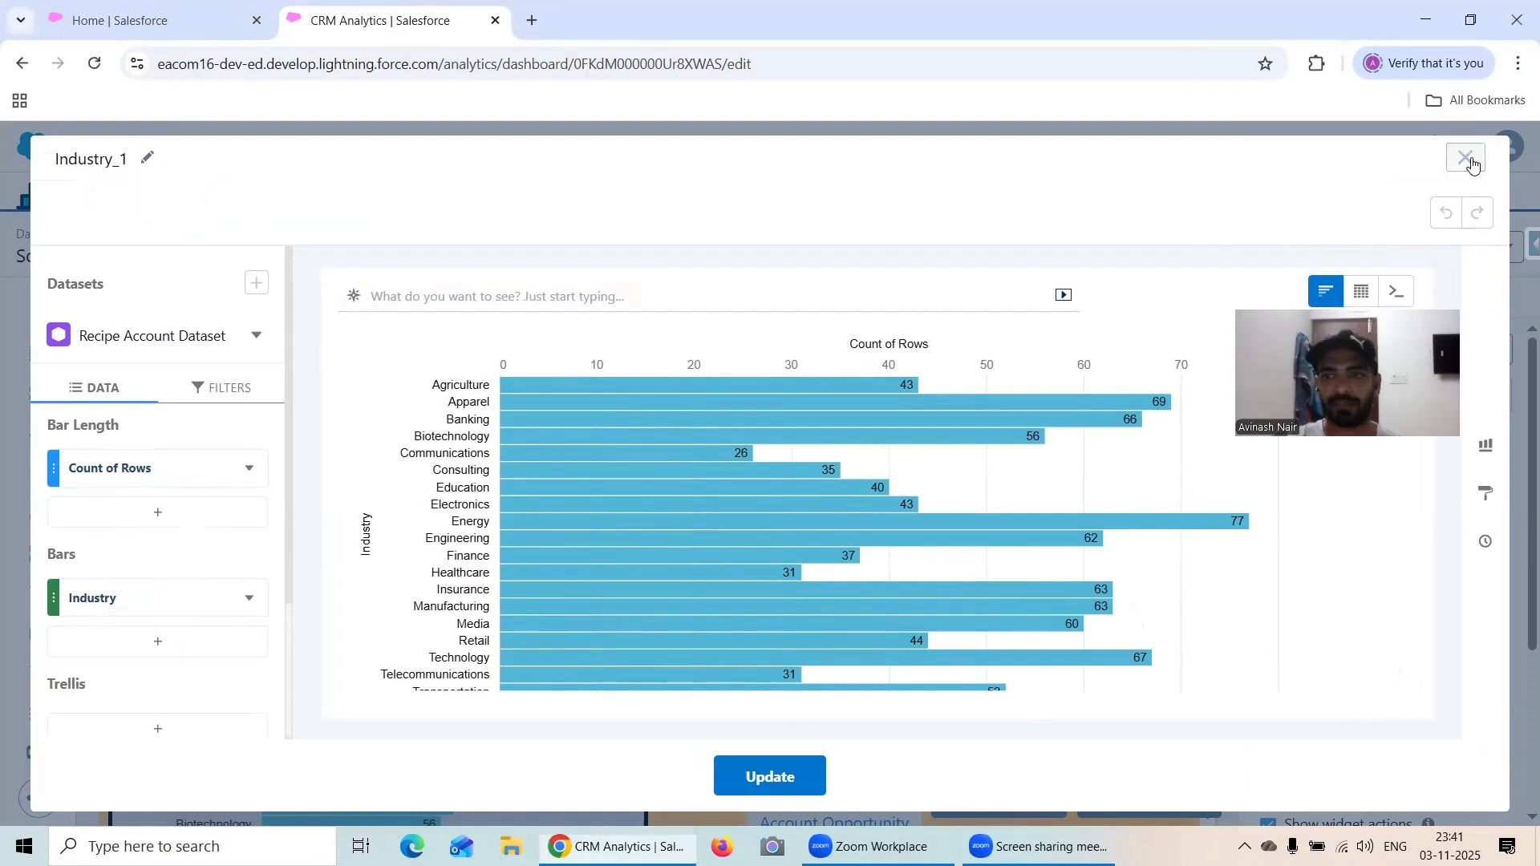
left_click(1473, 163)
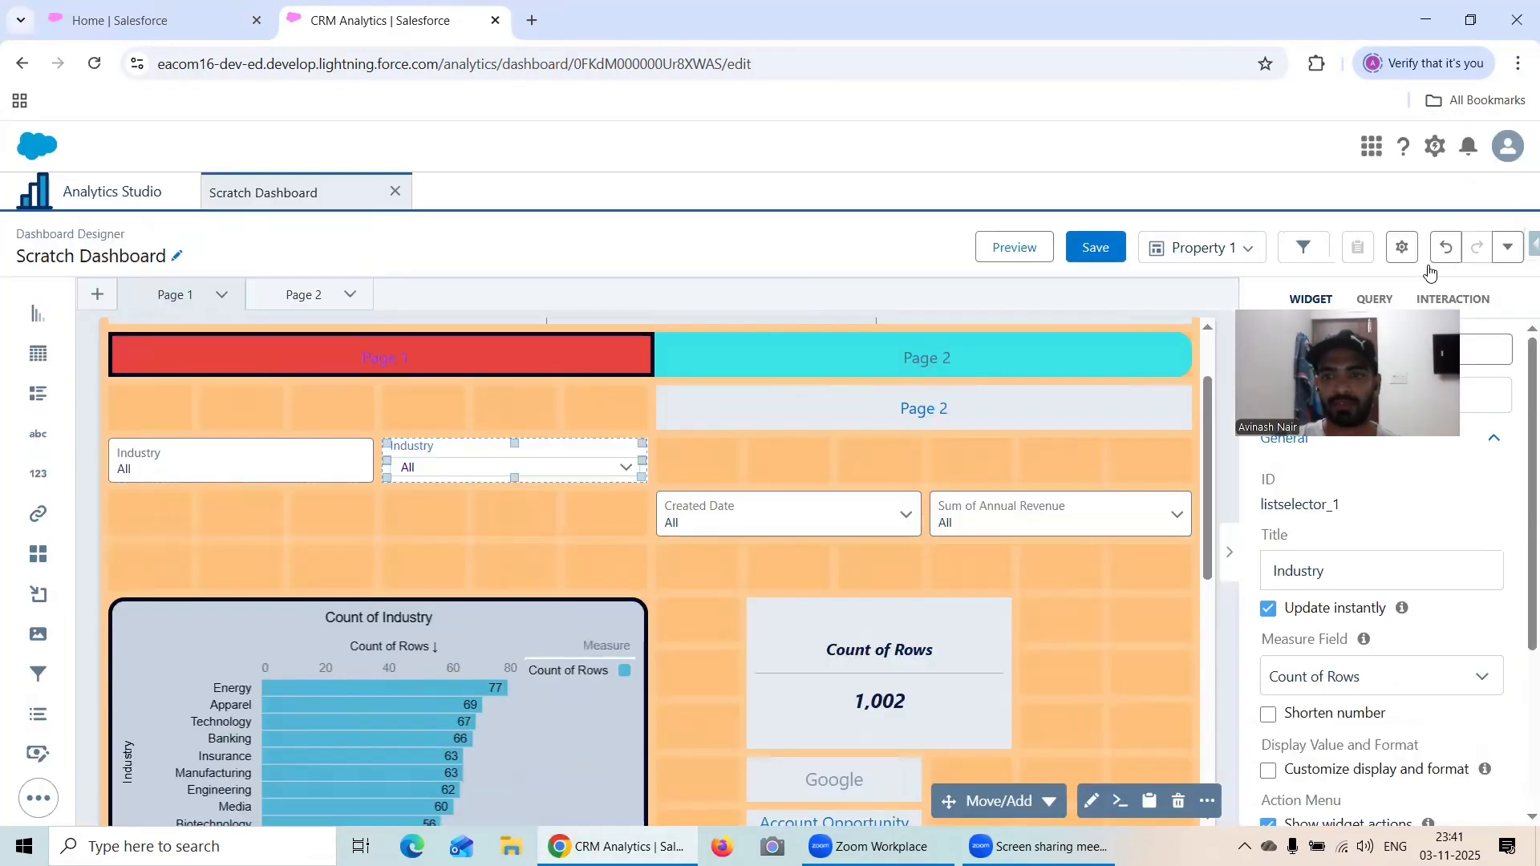
double_click(776, 523)
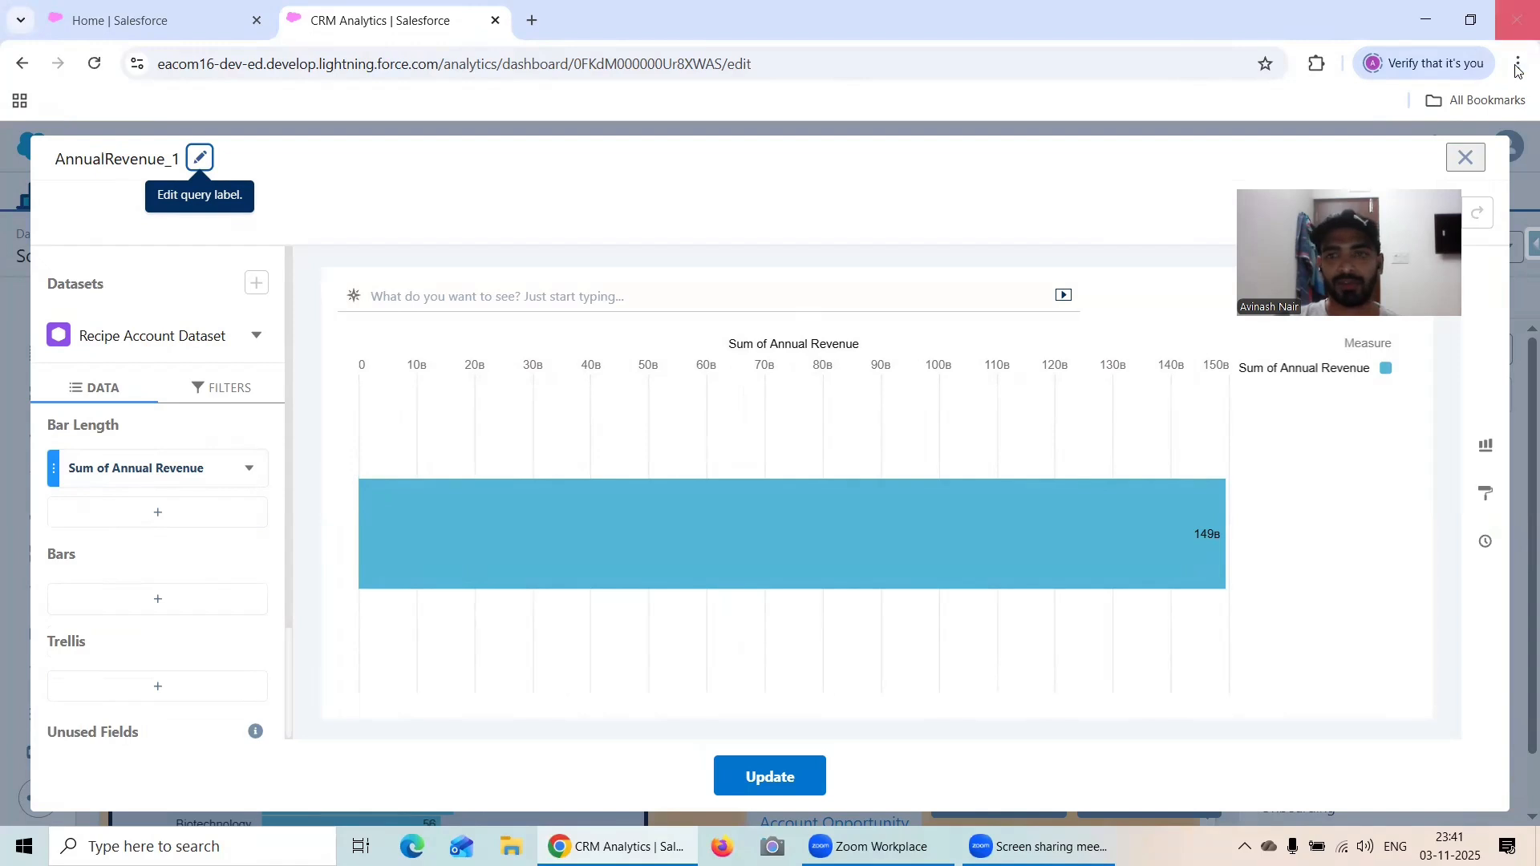
left_click(1460, 159)
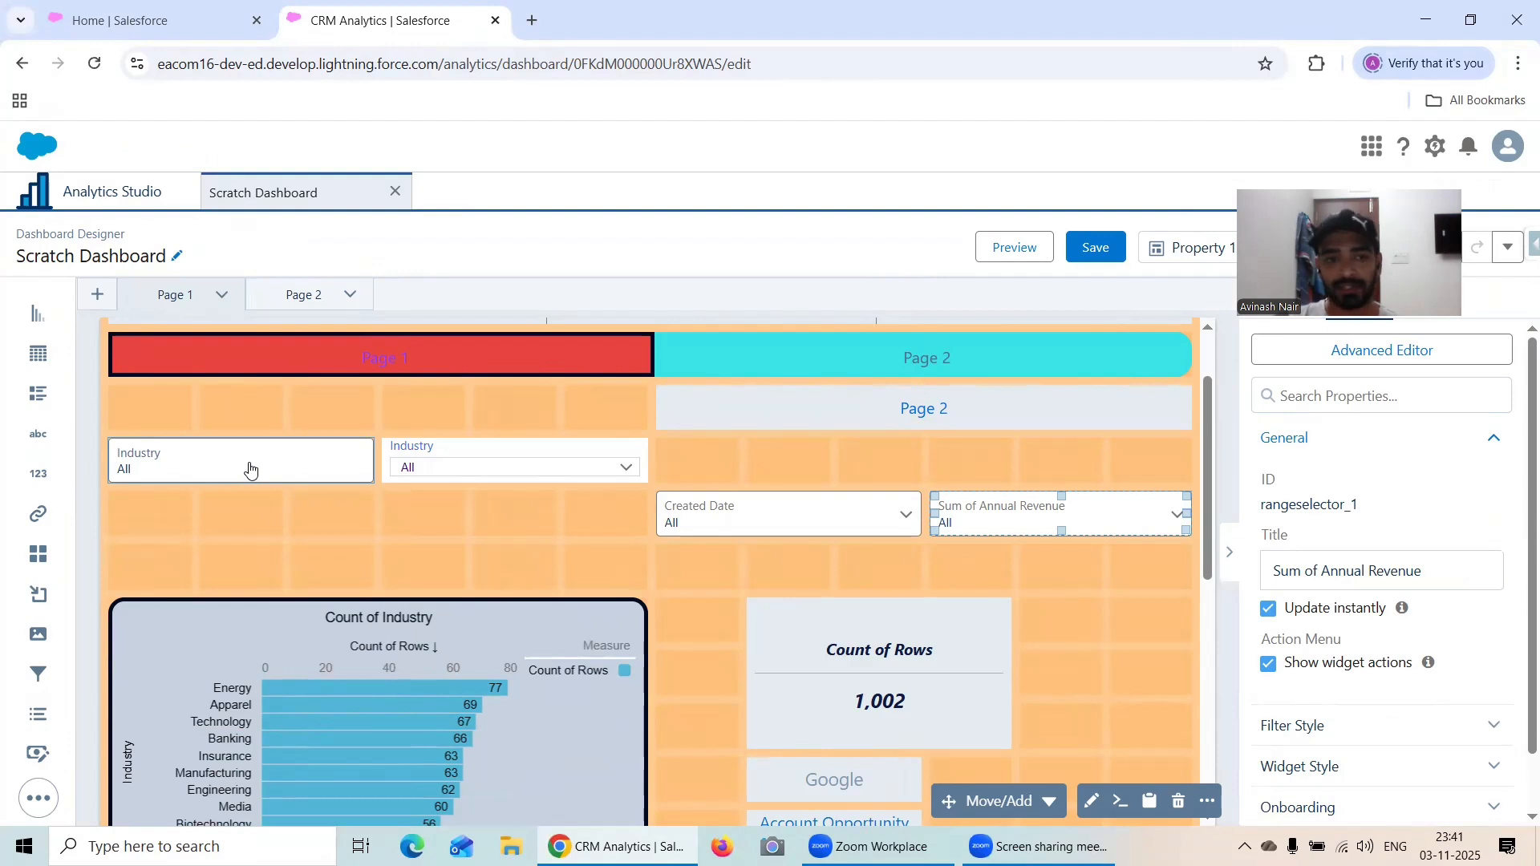
- Preview the dashboard and apply the Industry global filter with the operator Equals for Agriculture and Apparel
left_click(250, 469)
left_click(1014, 247)
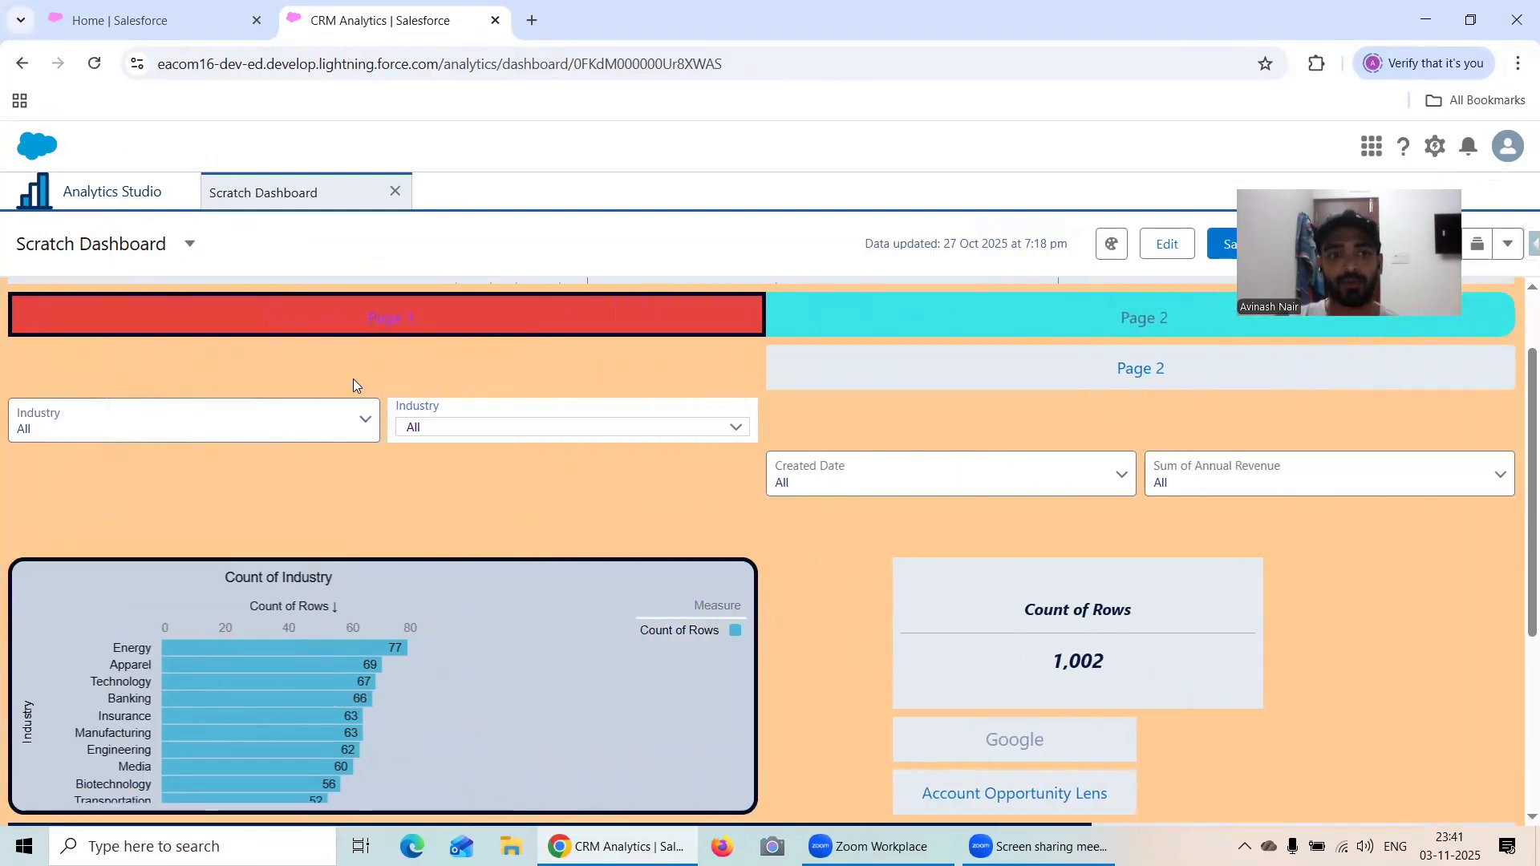
left_click(214, 424)
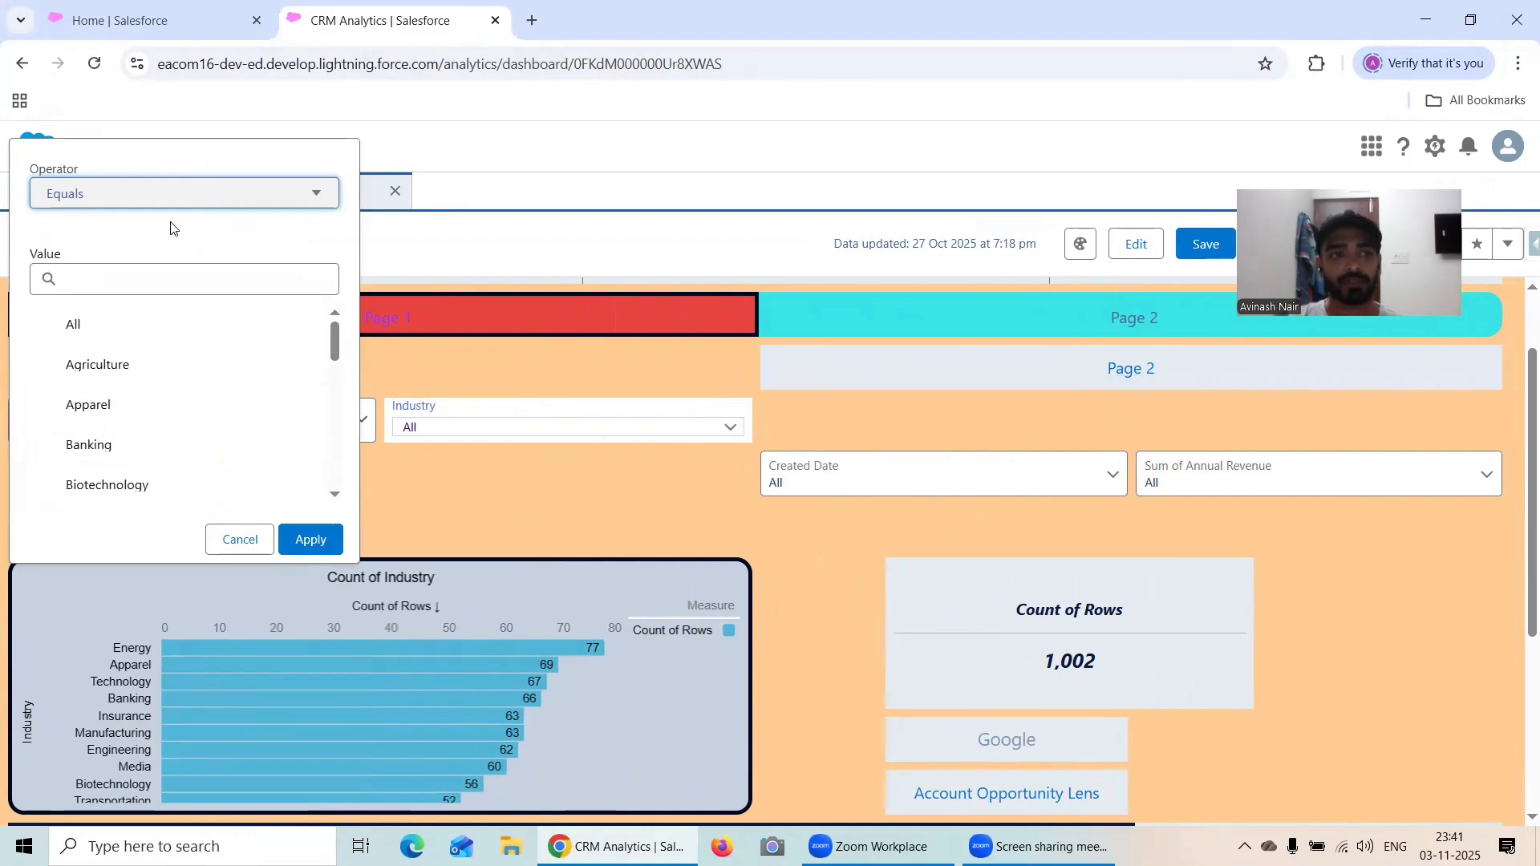
left_click(152, 364)
left_click(152, 413)
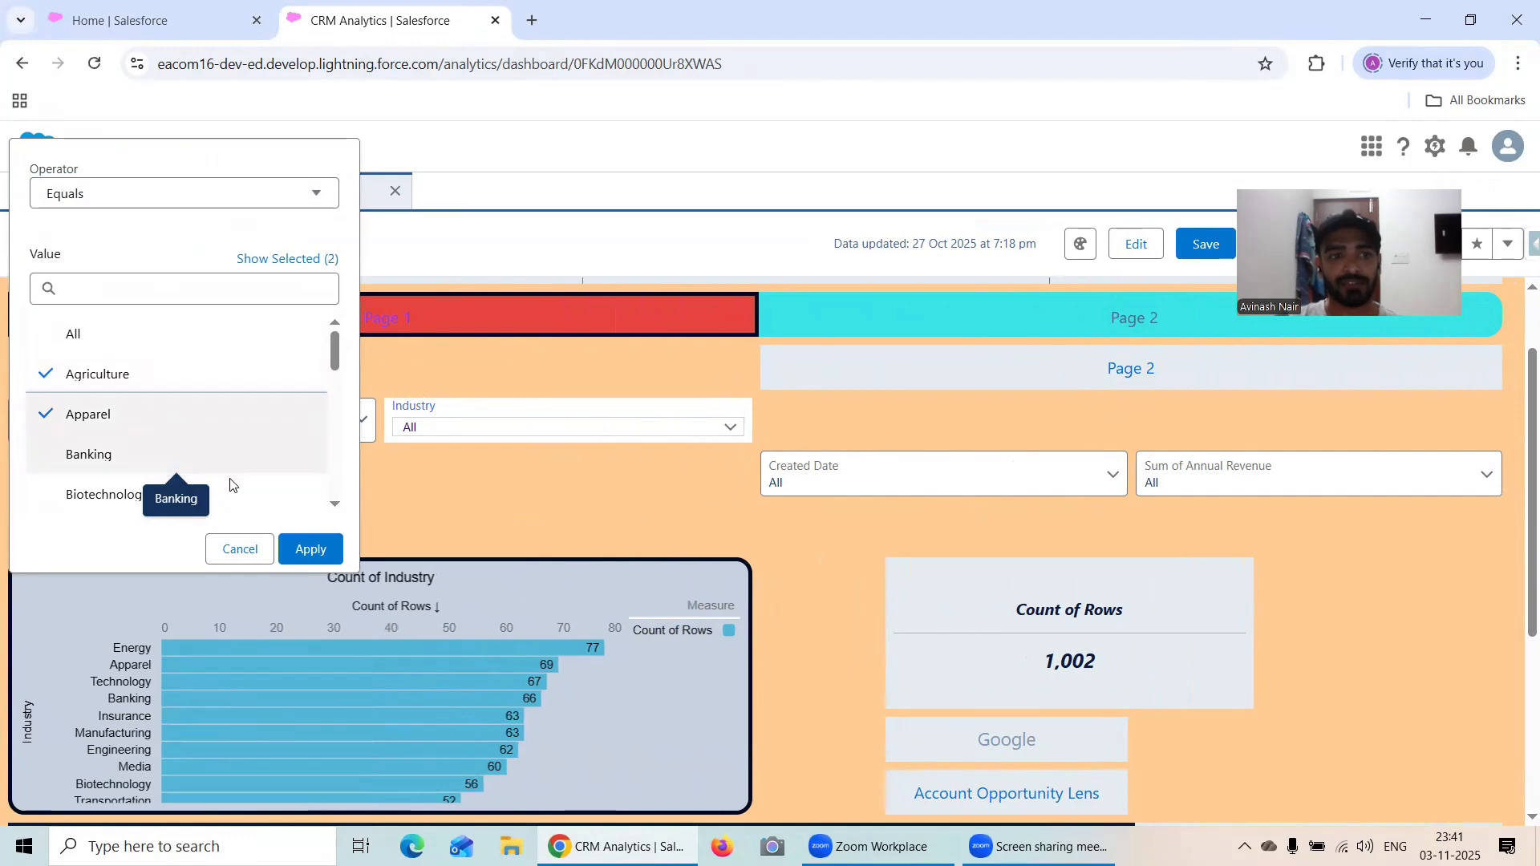
left_click(320, 546)
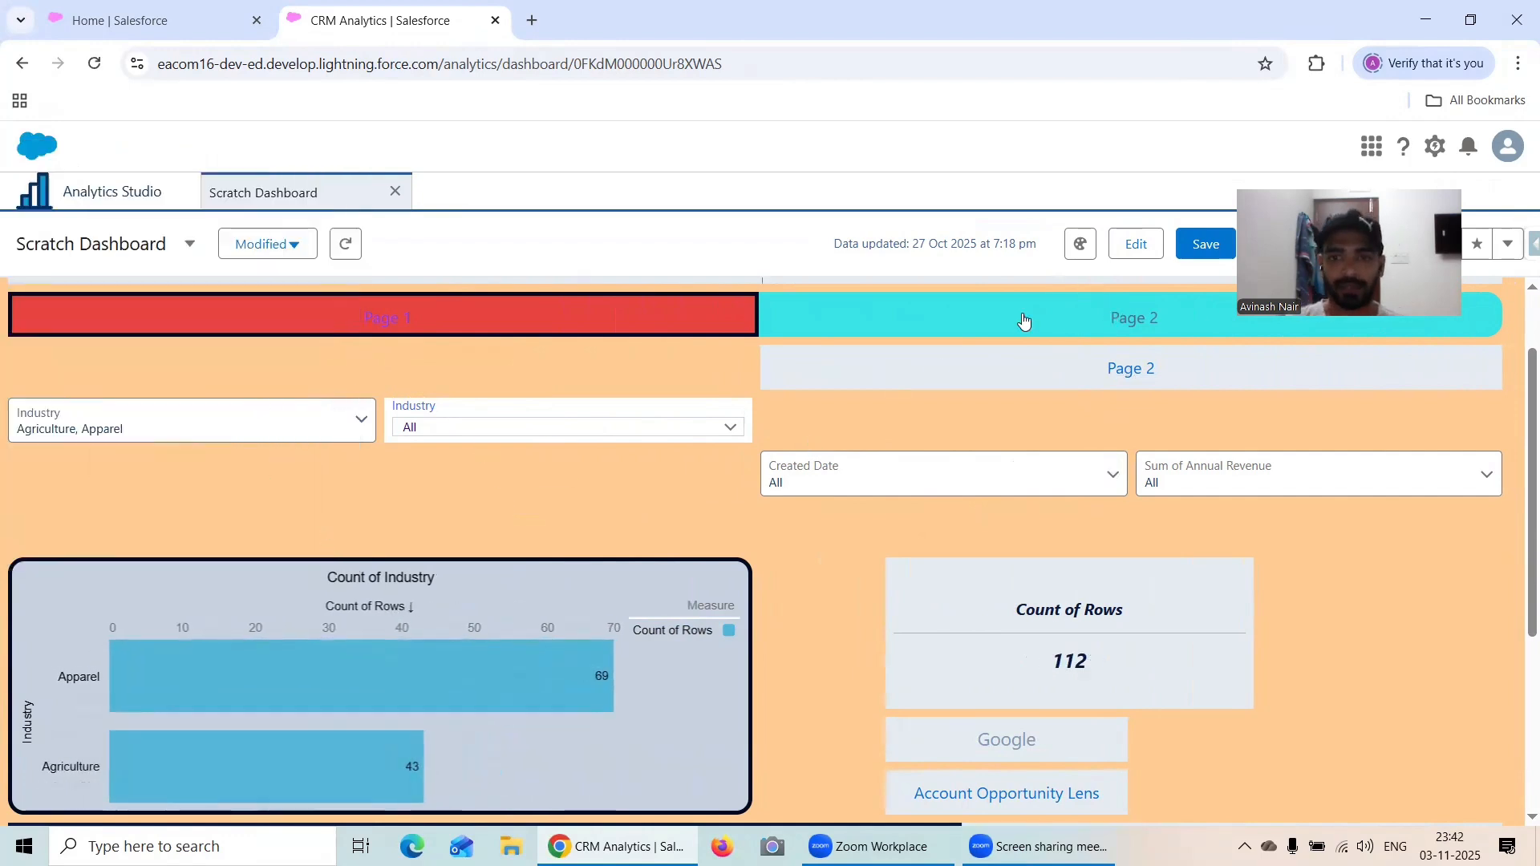
- Return to editing, add a filter widget beside the Industry global filter and move the Industry list widget one row down
left_click(1136, 244)
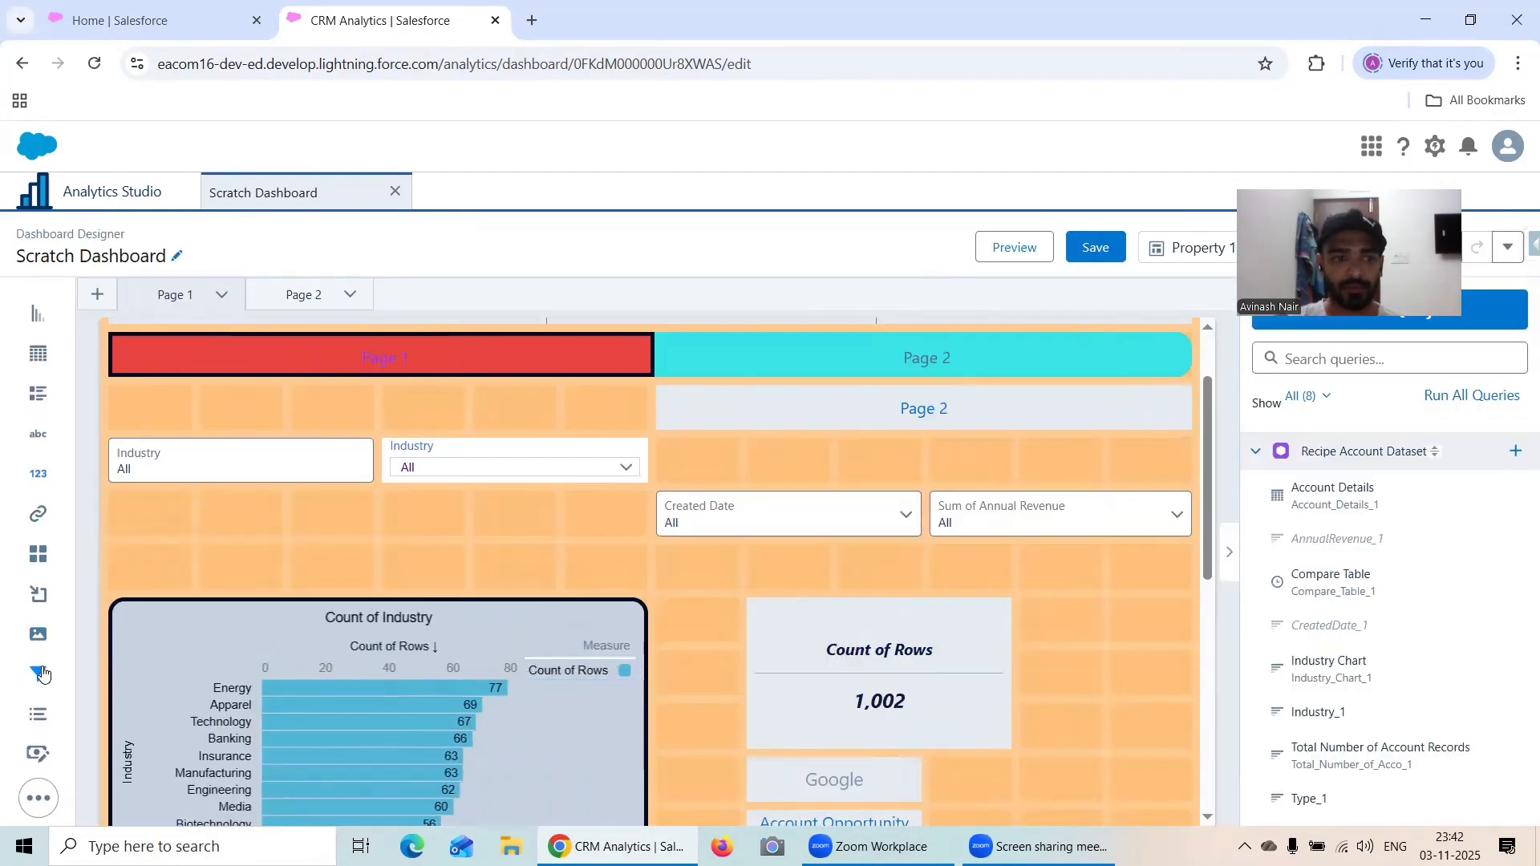
left_click_drag(43, 674, 156, 530)
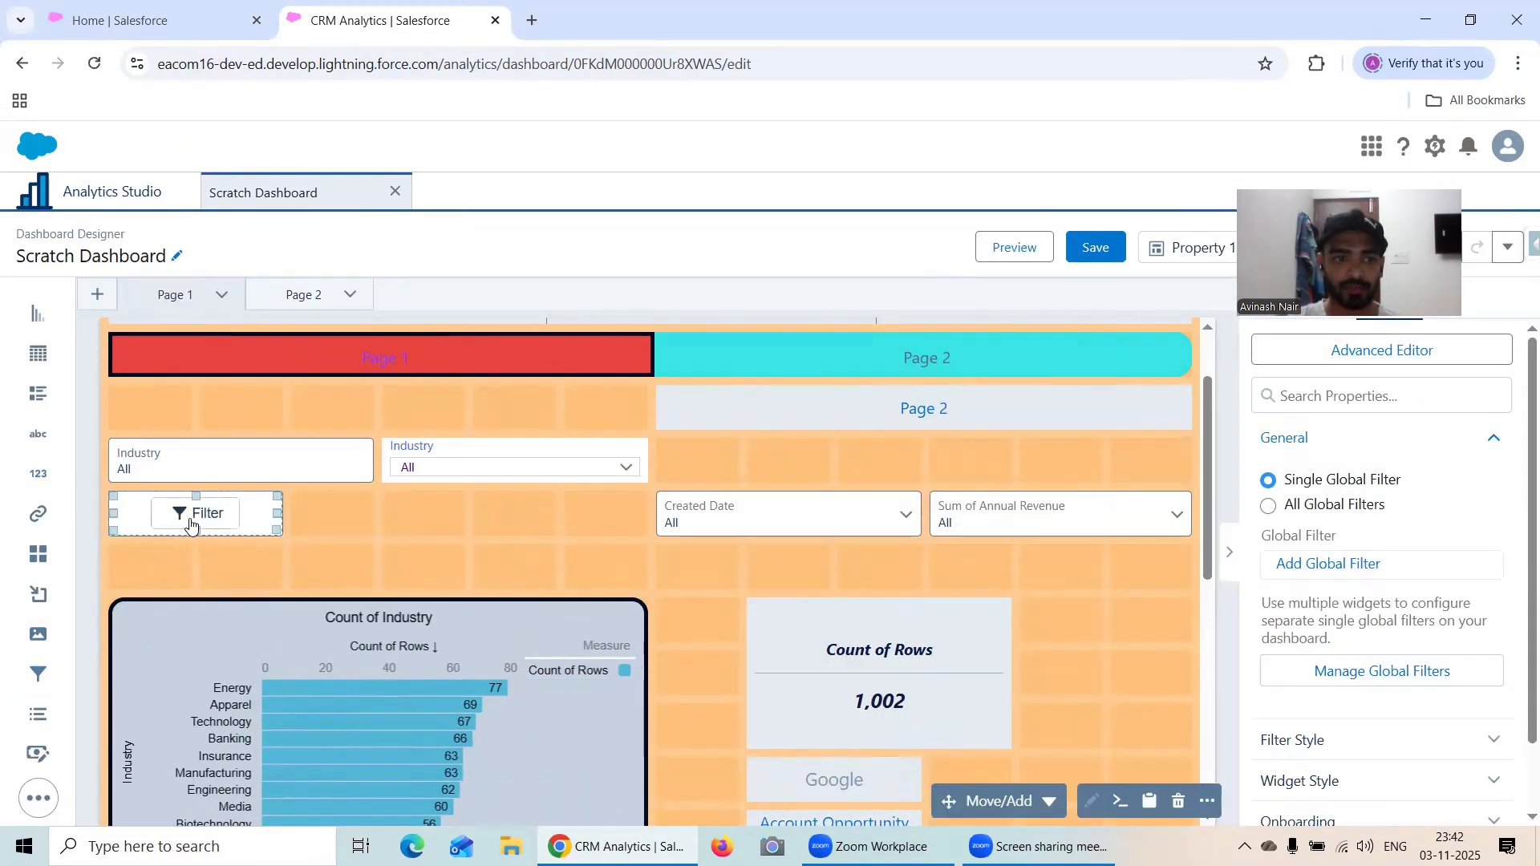
left_click(190, 521)
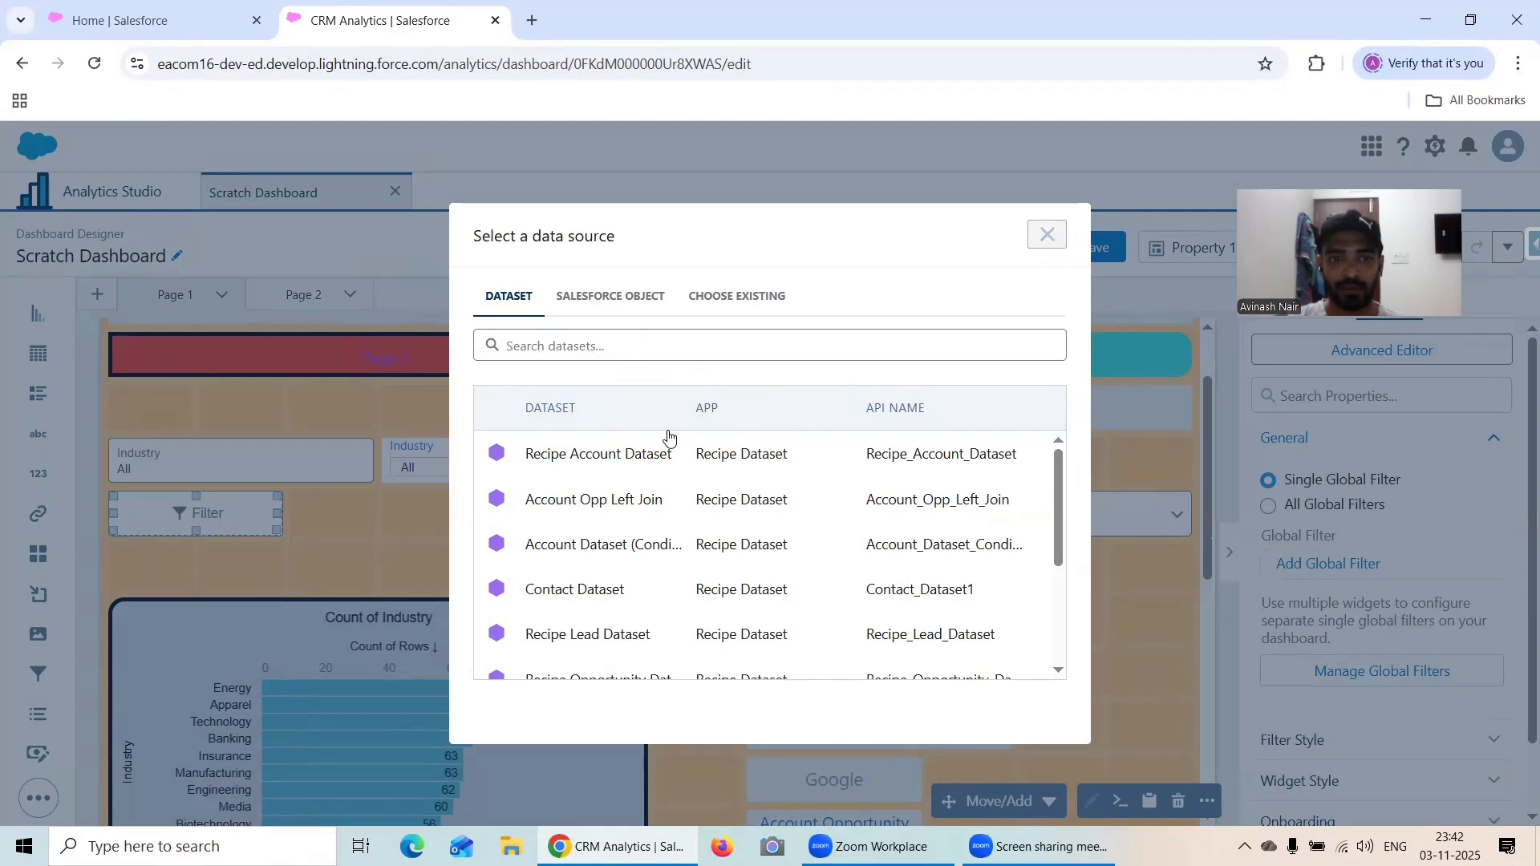
left_click(1047, 234)
left_click(529, 462)
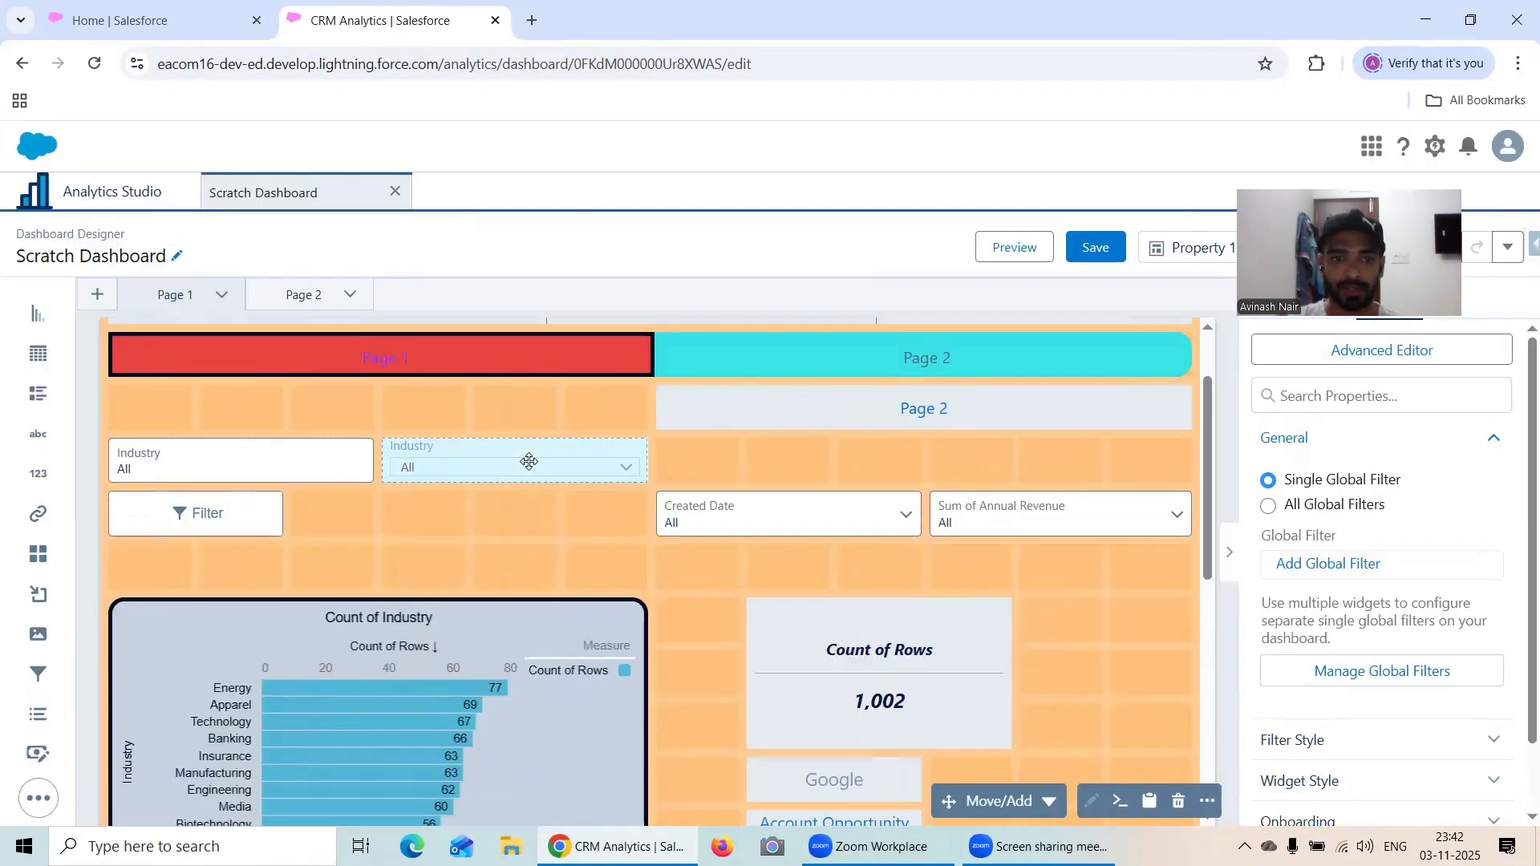
left_click_drag(529, 462, 643, 462)
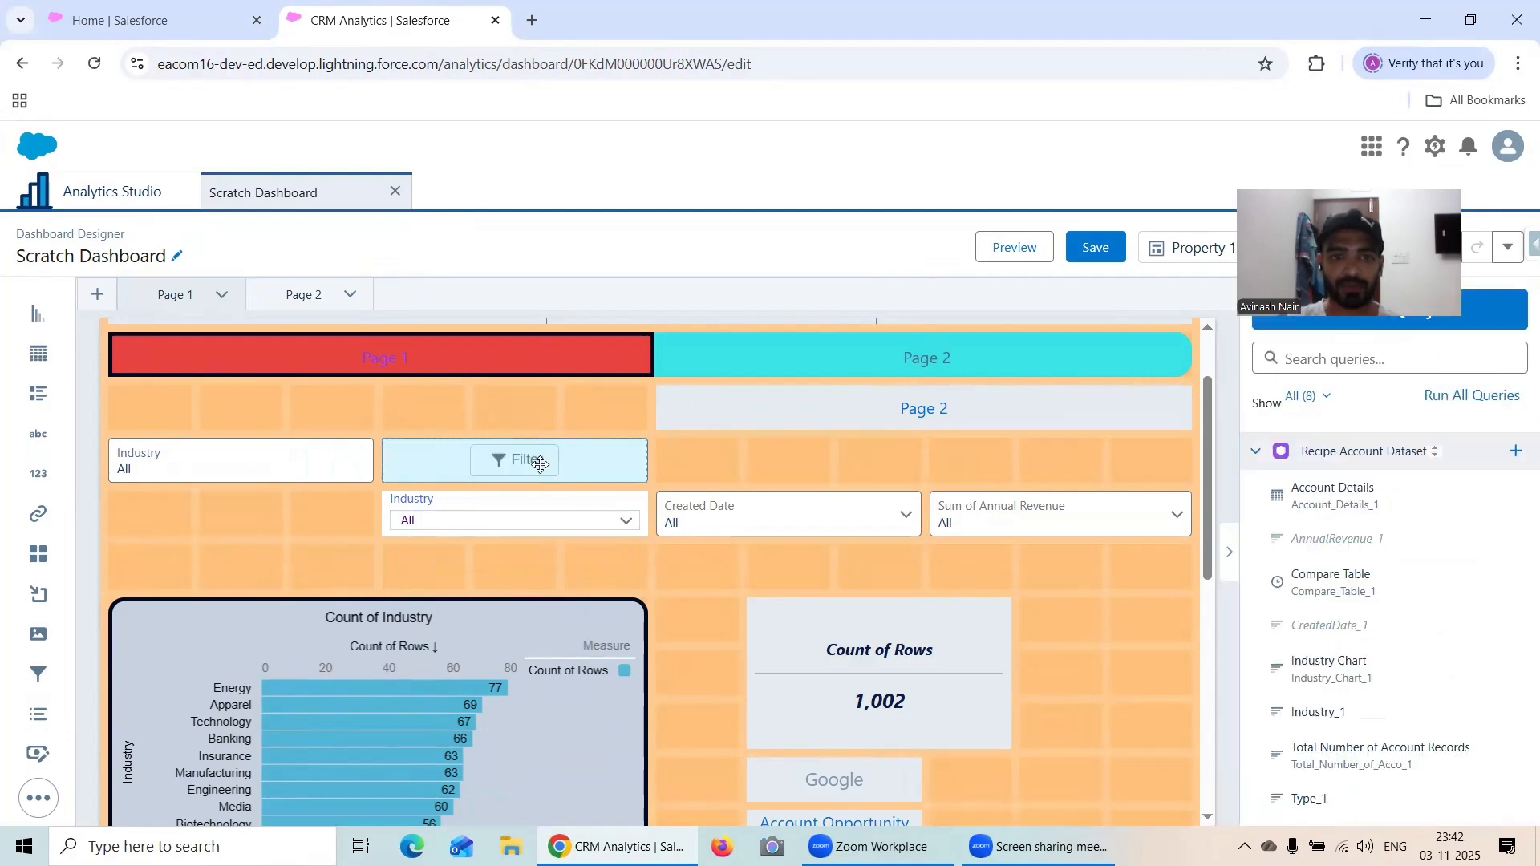
- Configure the new filter widget as a global filter on the Annual Revenue field of Recipe Account Dataset
left_click(540, 465)
left_click(626, 449)
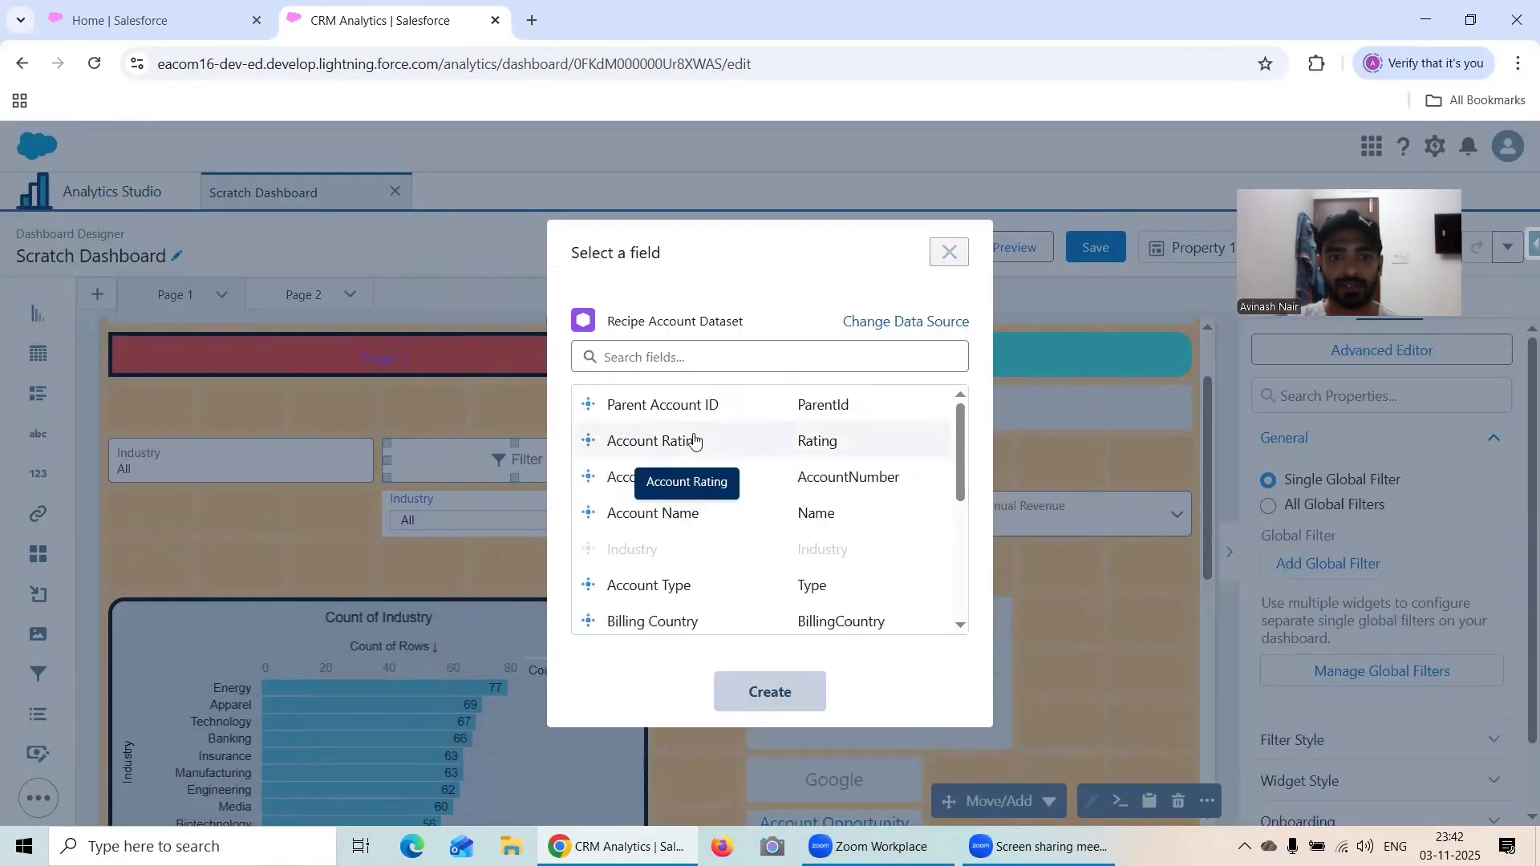
left_click(731, 361)
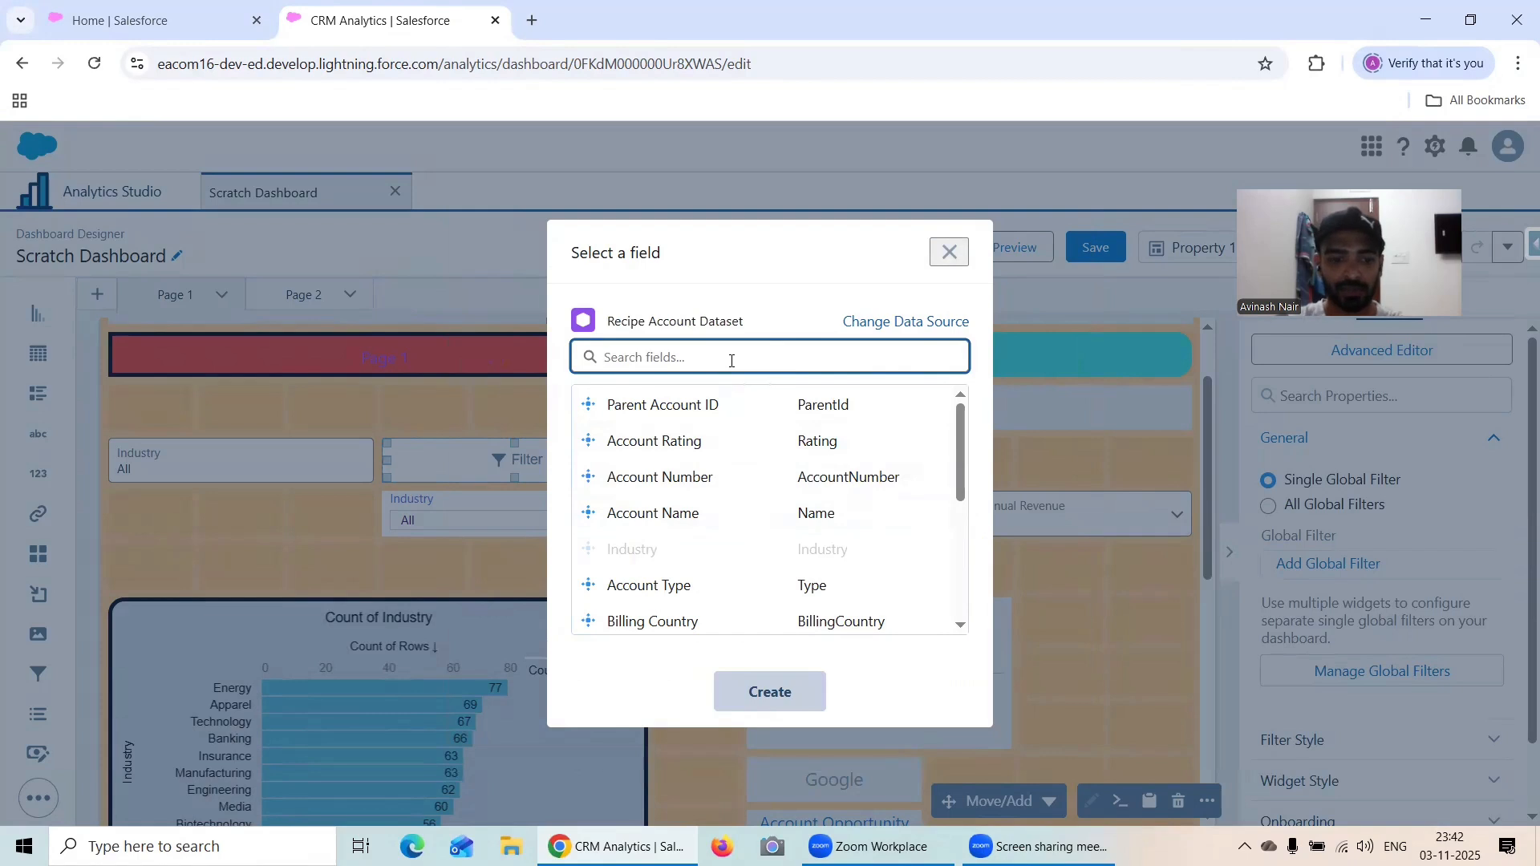
type("Ann")
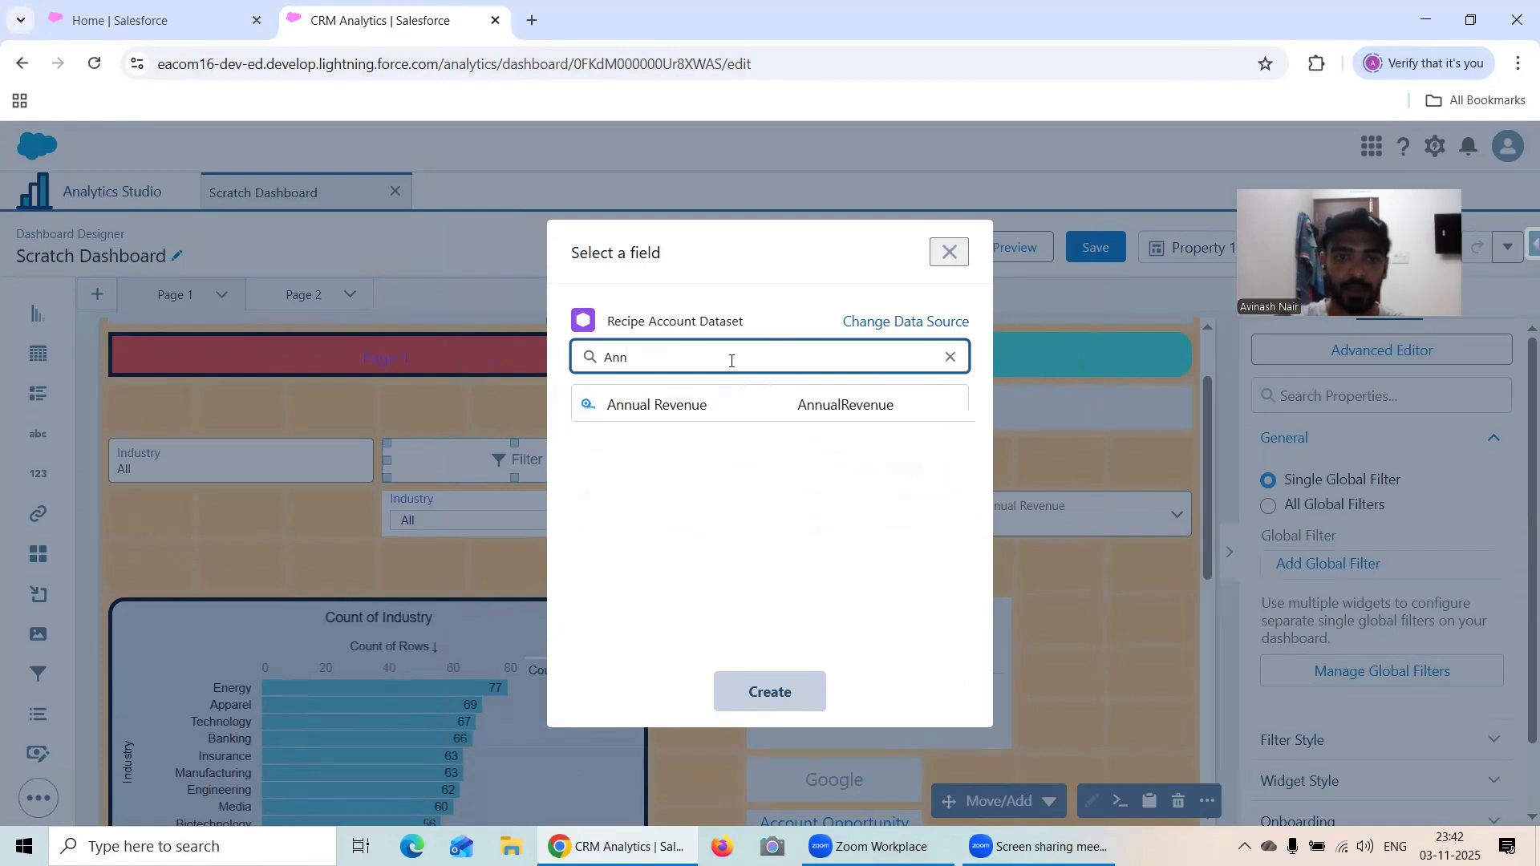
left_click(728, 406)
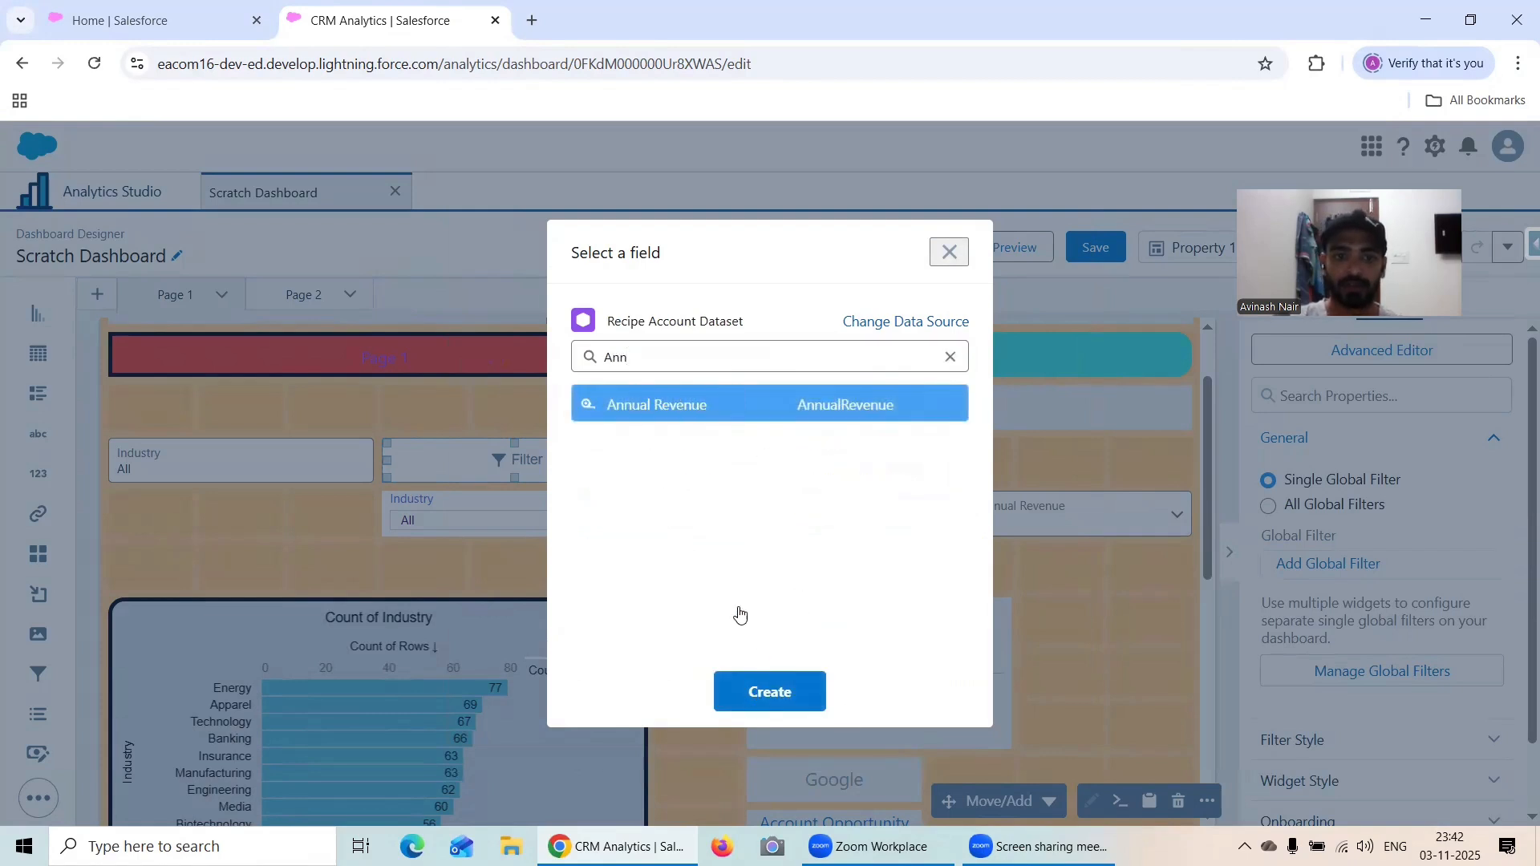
left_click(750, 690)
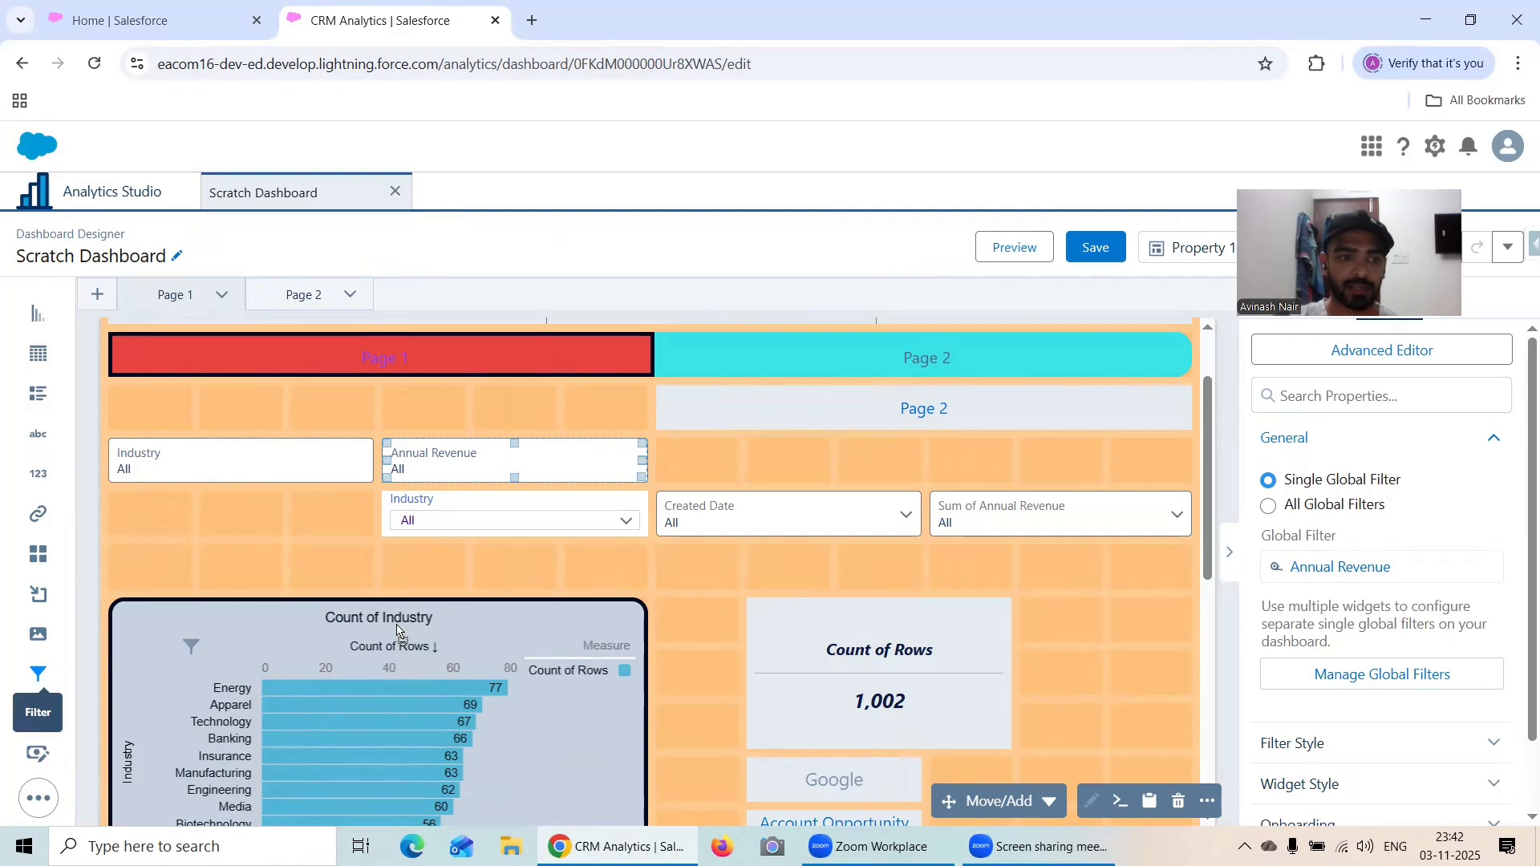
- Add a filter widget beside the Annual Revenue global filter and configure it as a global filter on Created Date of Recipe Account Dataset
left_click_drag(38, 673, 800, 473)
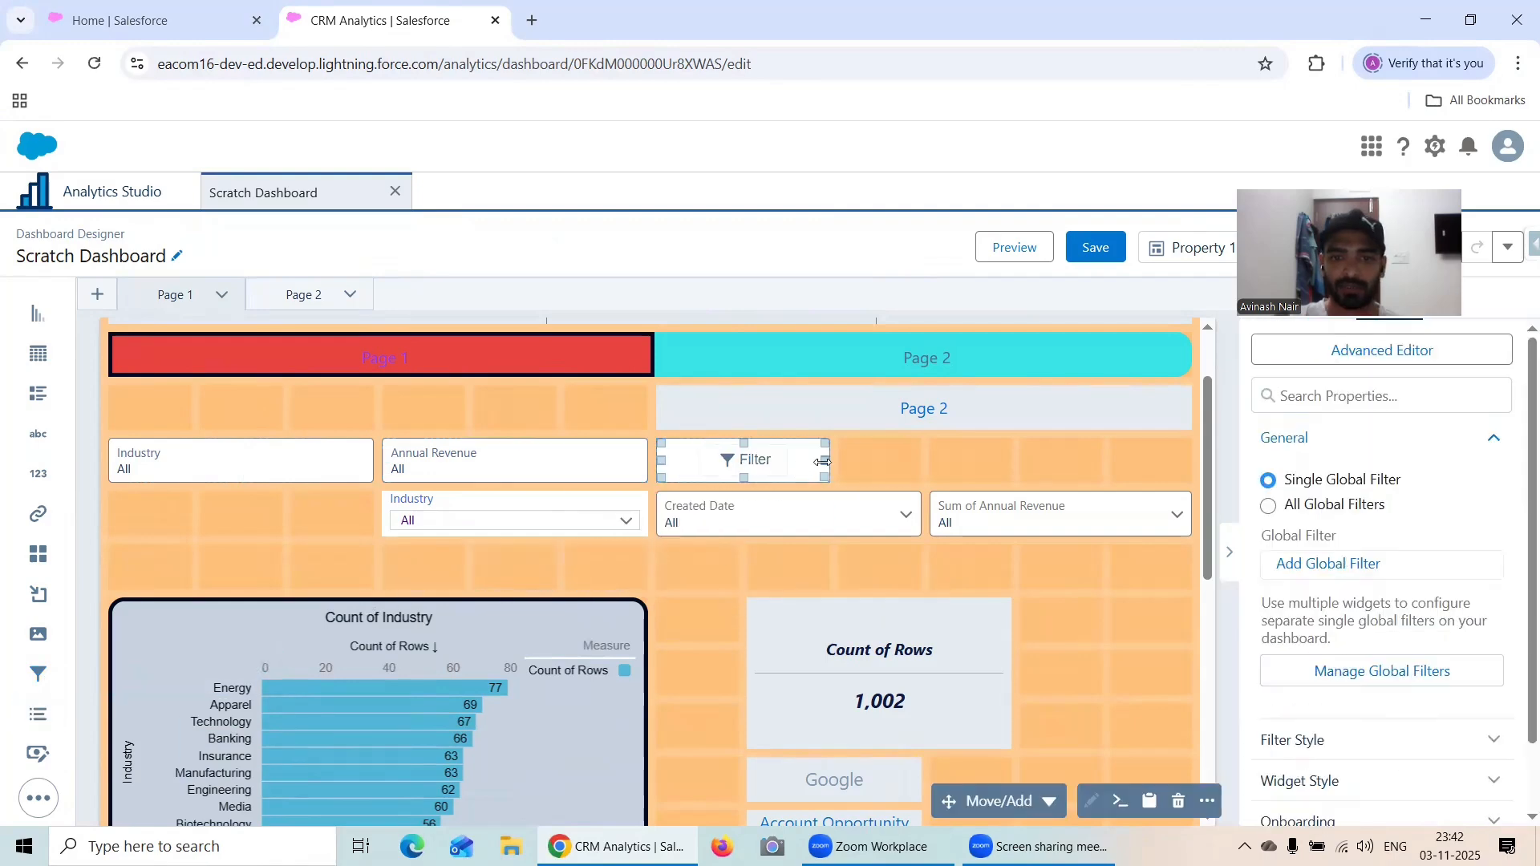
left_click(811, 460)
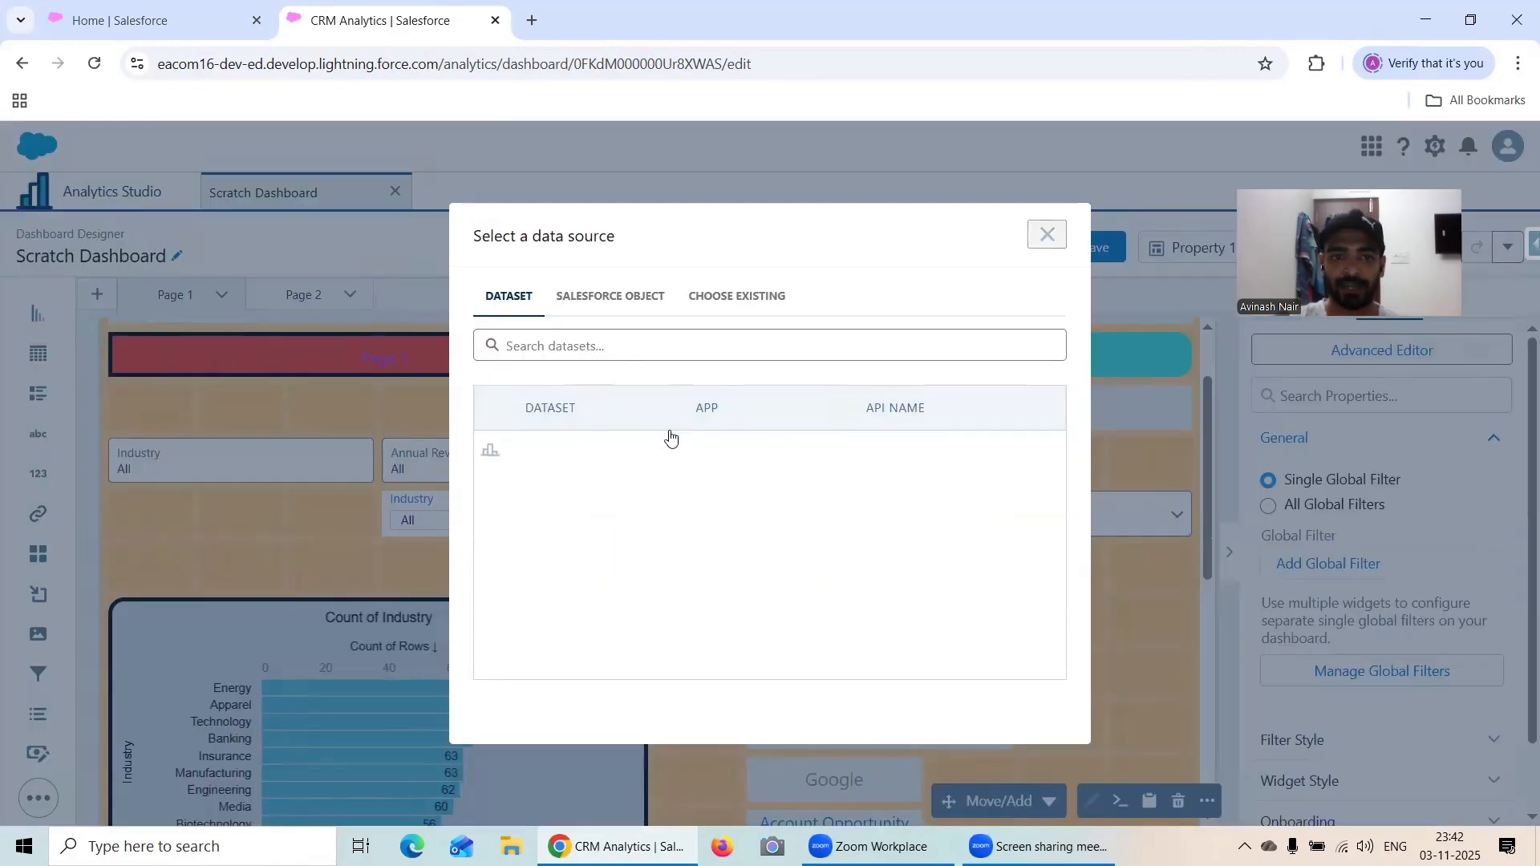
left_click(612, 456)
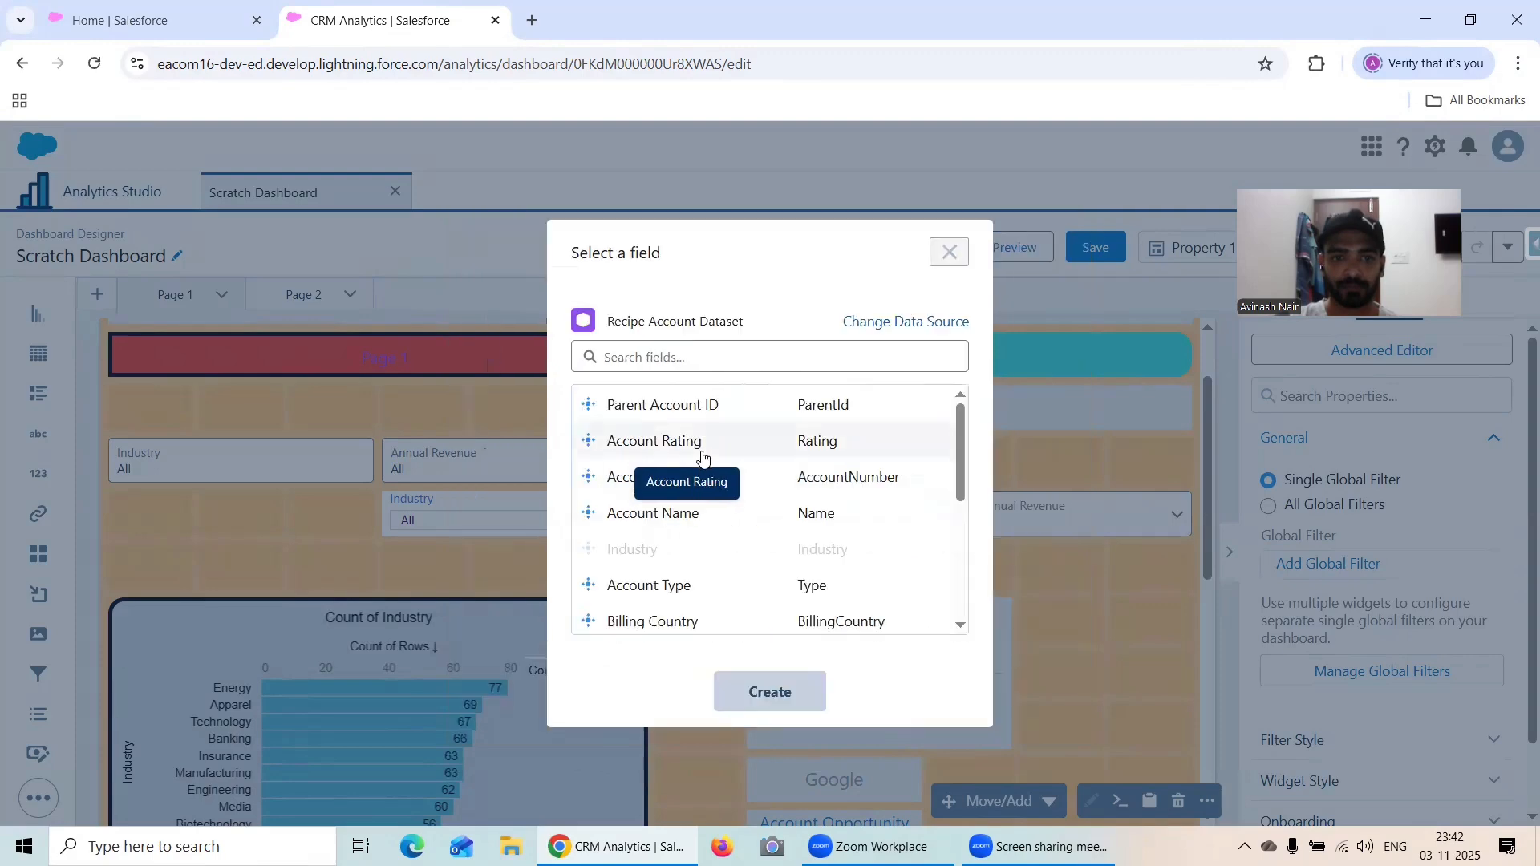
scroll(770, 549, "down", 5)
left_click(690, 618)
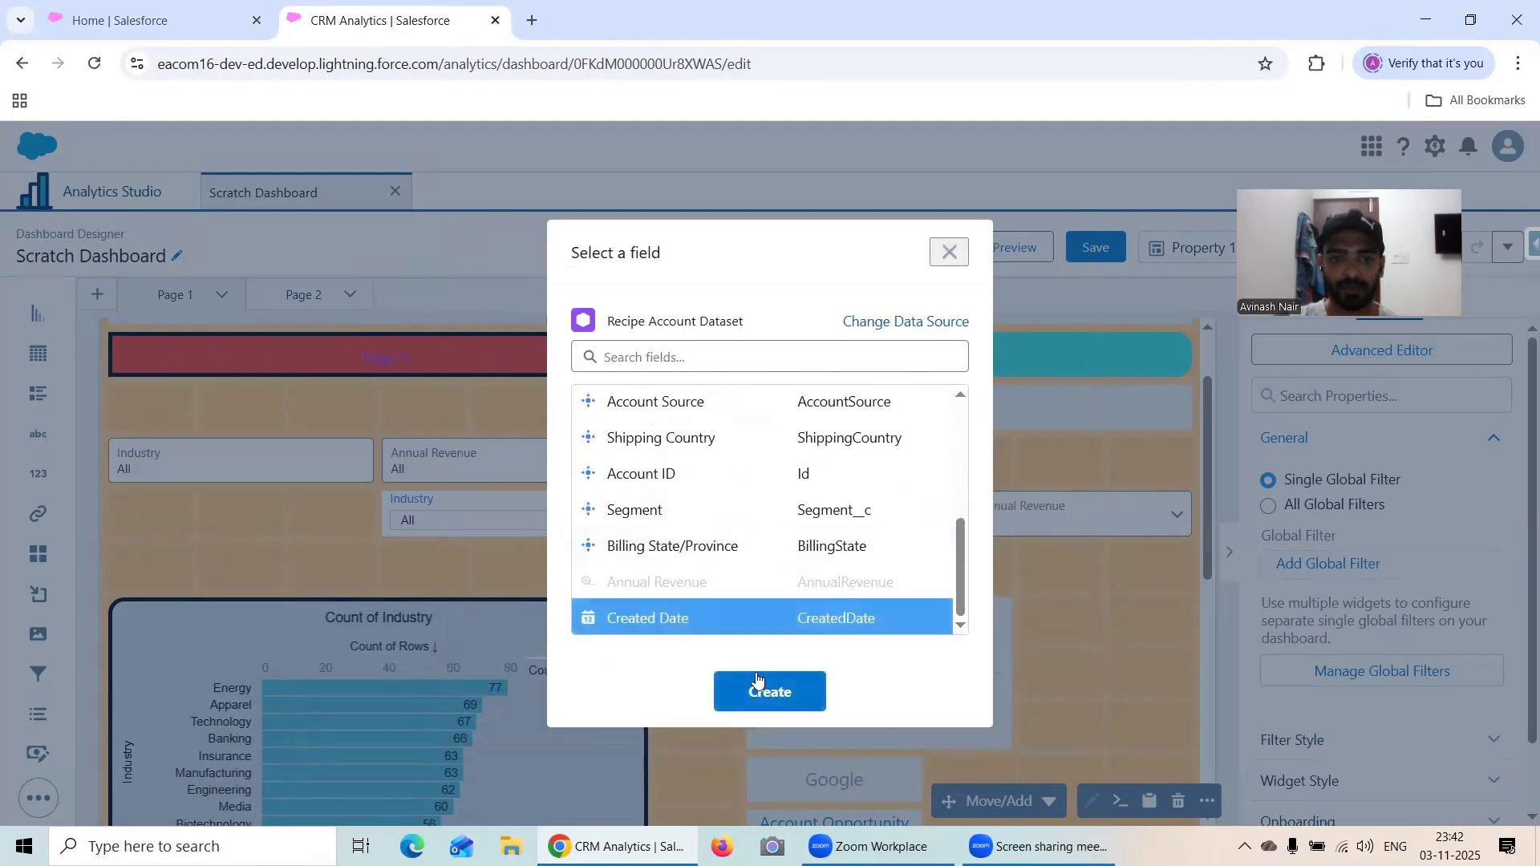
left_click(774, 691)
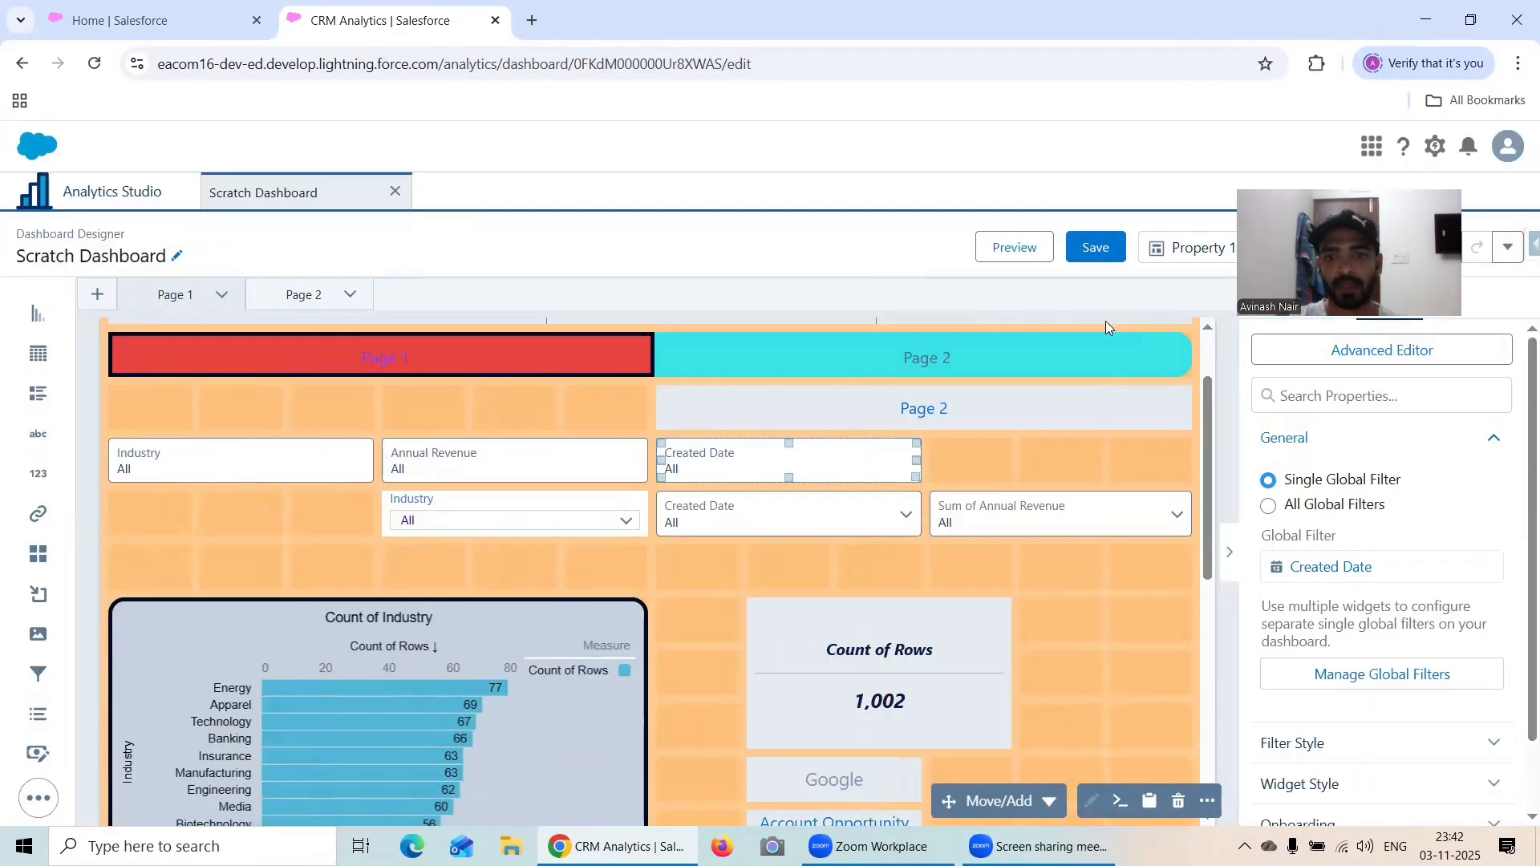
- Preview the dashboard and apply the Industry global filter with the operator Does Not Equal for Agriculture and Apparel
left_click(1019, 249)
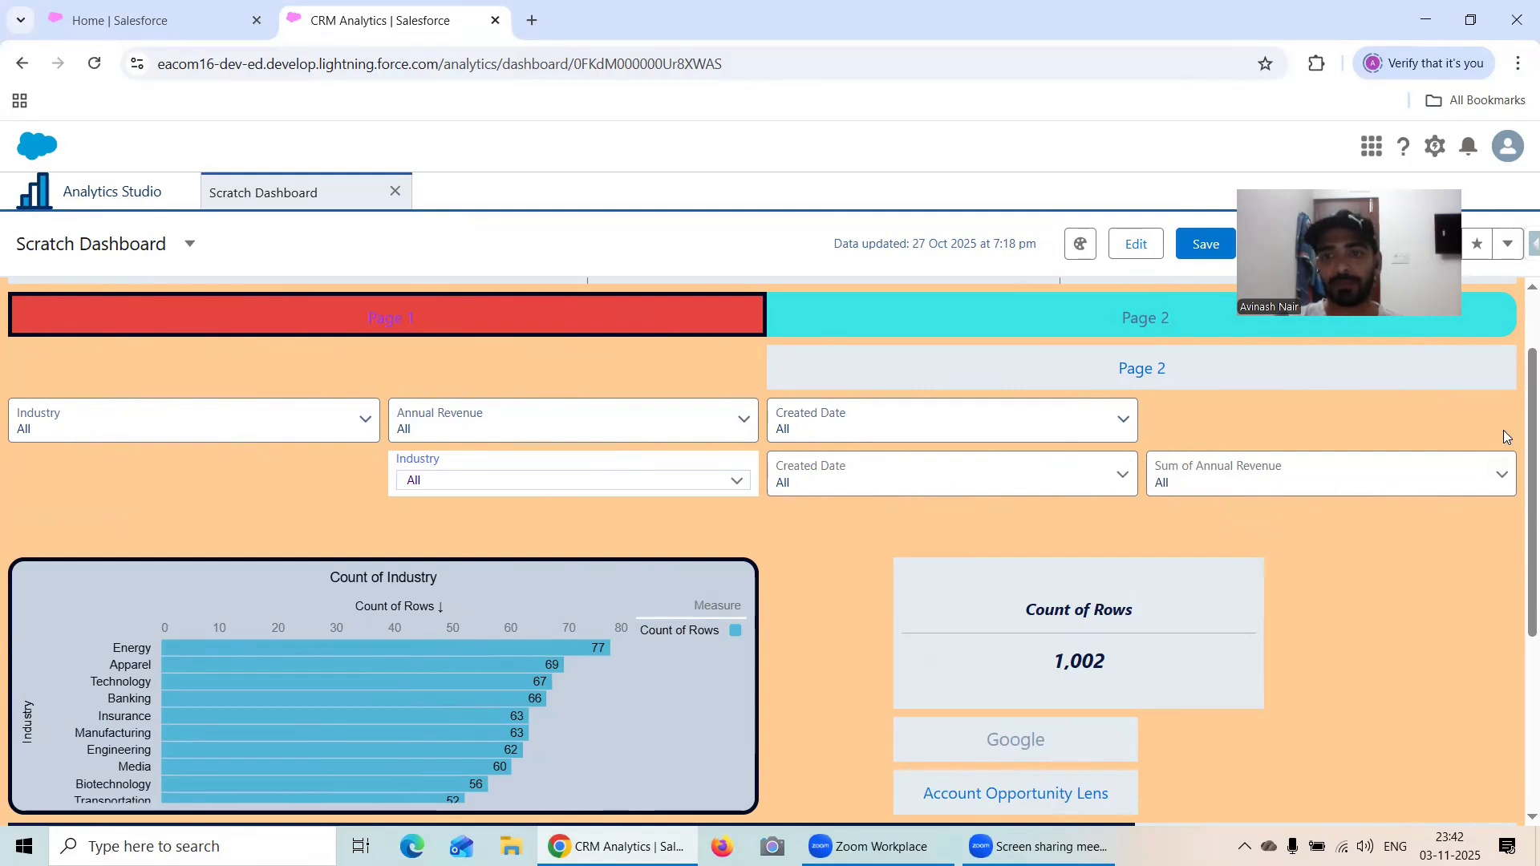
left_click(201, 439)
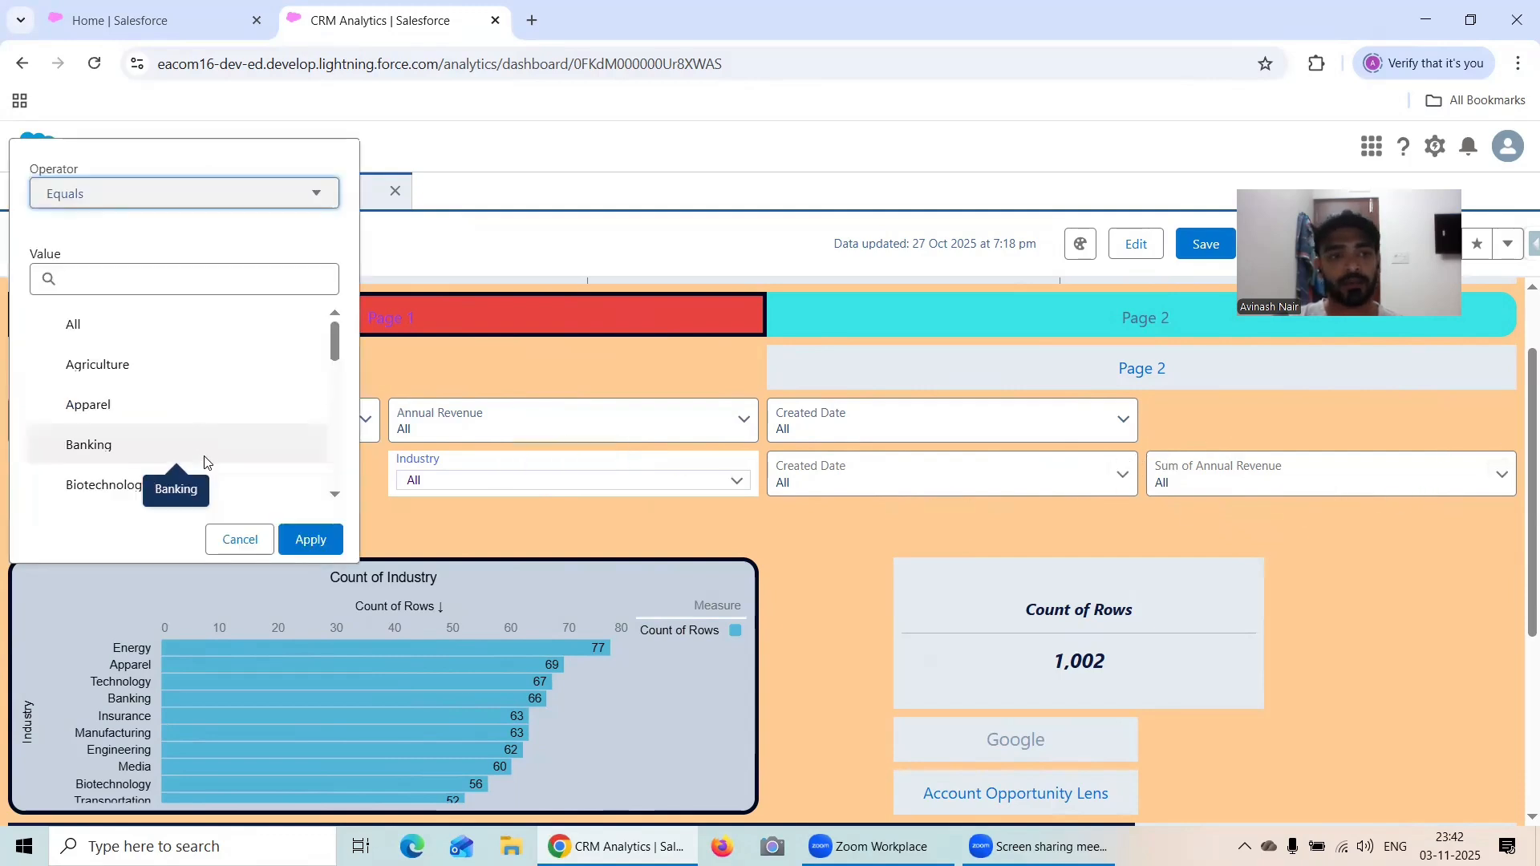
left_click(111, 206)
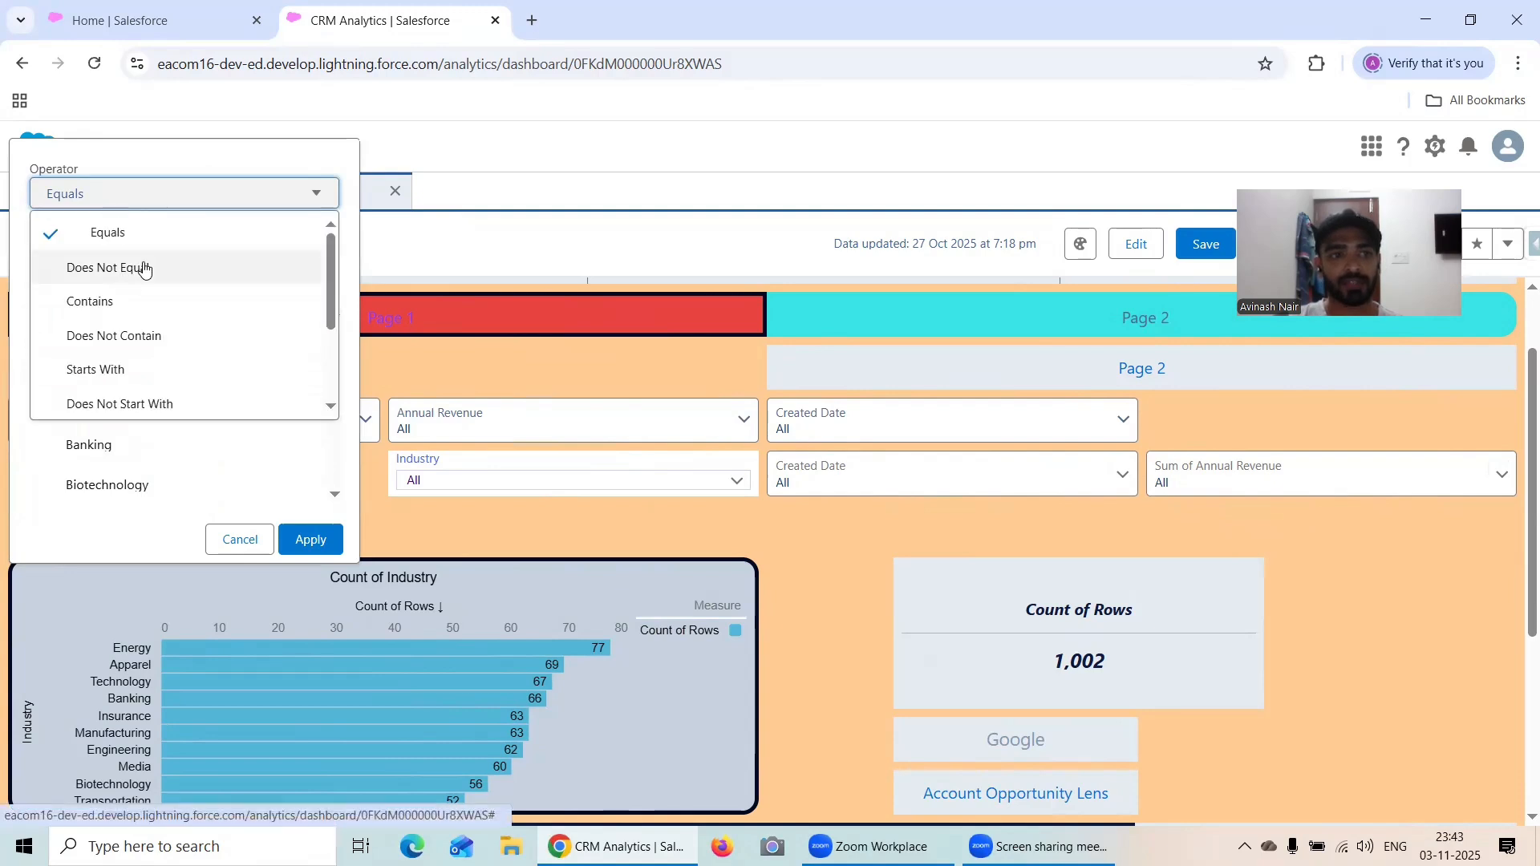
scroll(153, 346, "down", 2)
scroll(153, 345, "up", 2)
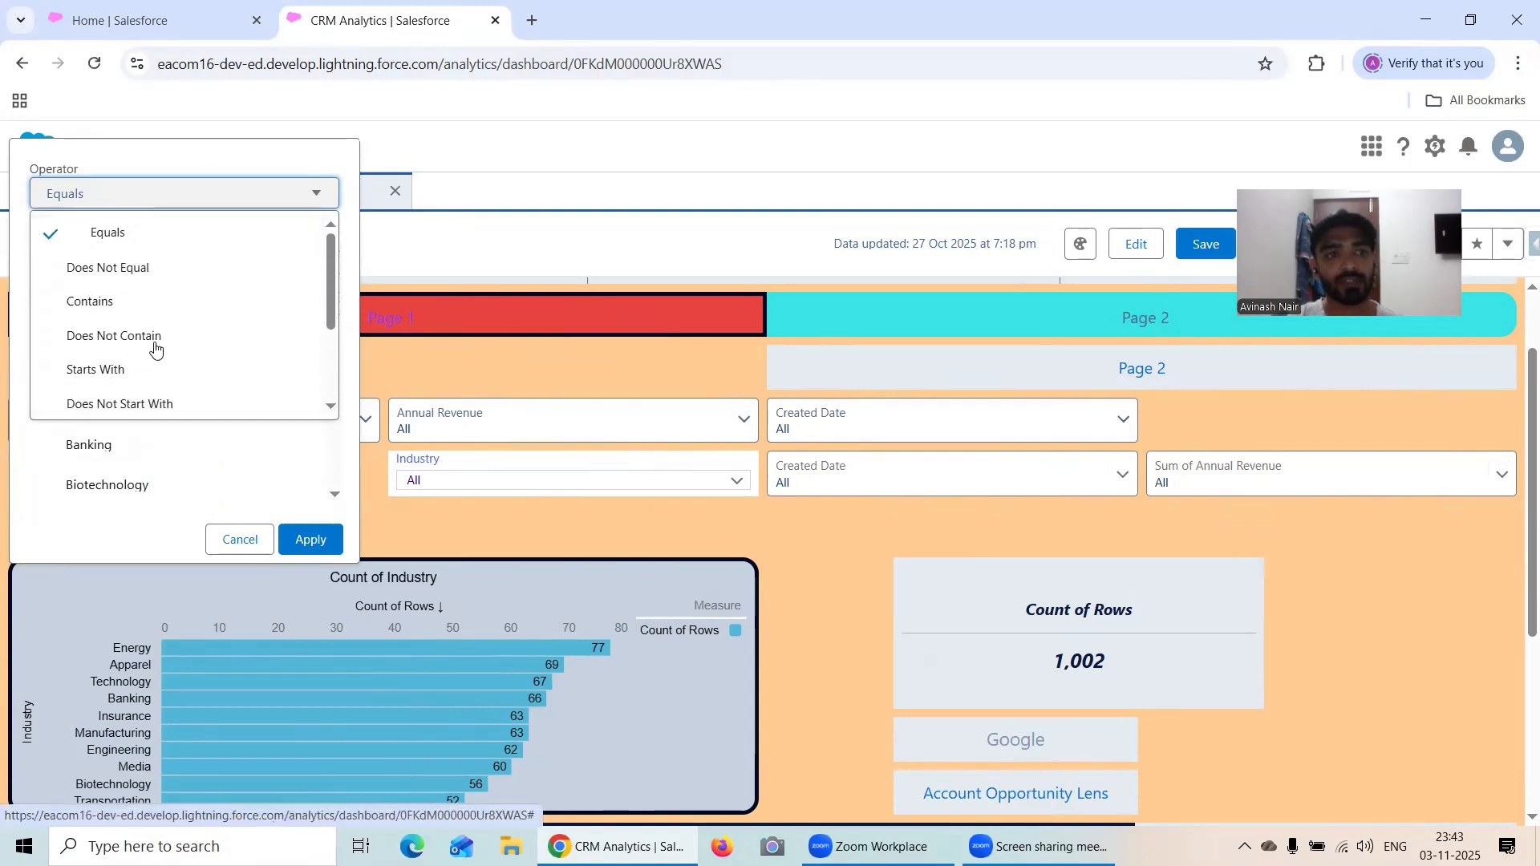
scroll(149, 313, "down", 2)
scroll(148, 314, "up", 2)
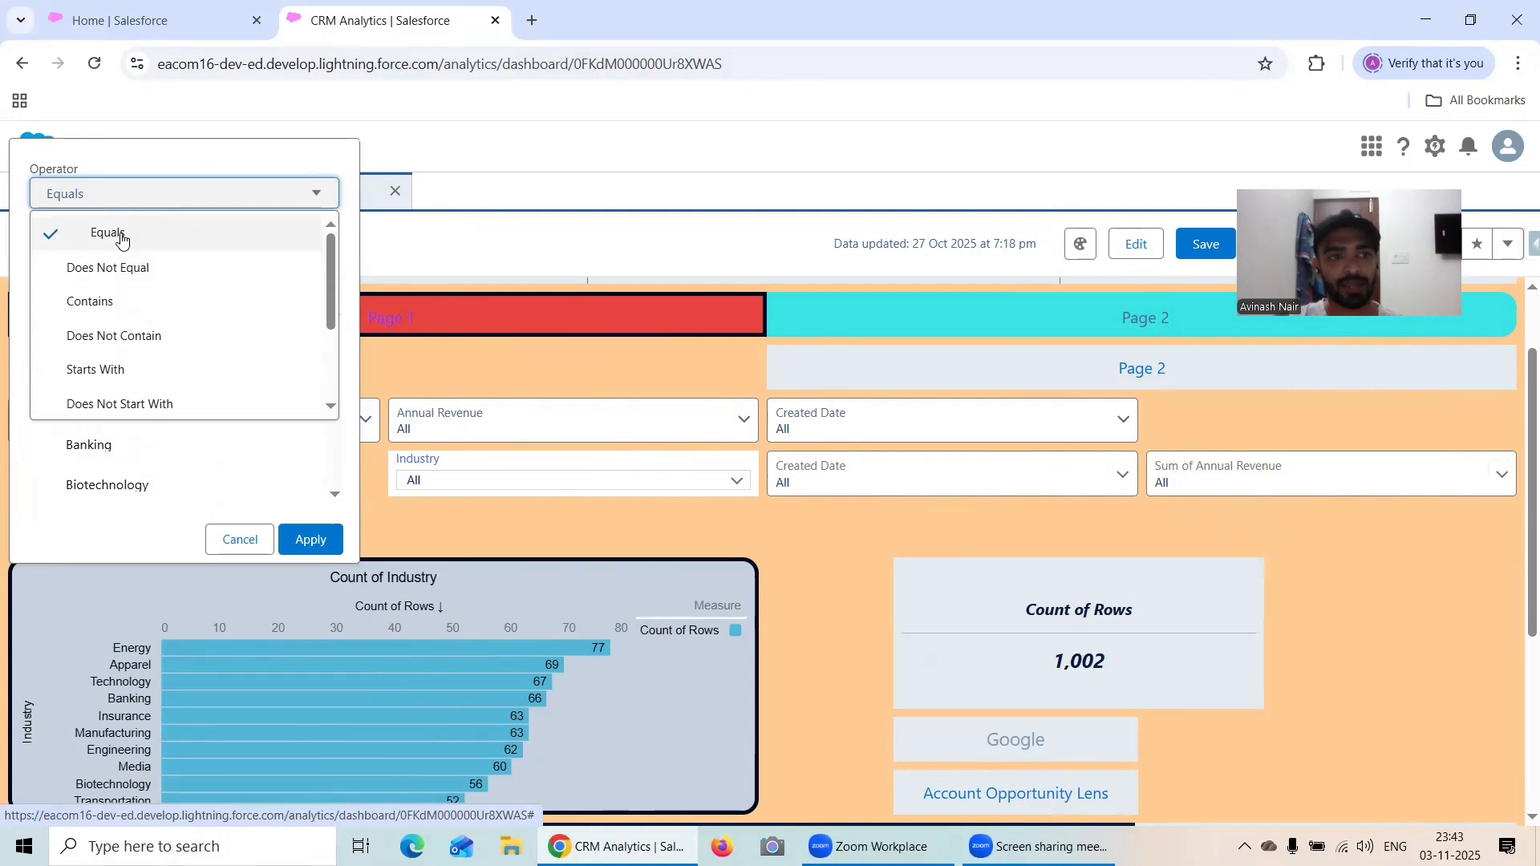
left_click(119, 272)
left_click(137, 361)
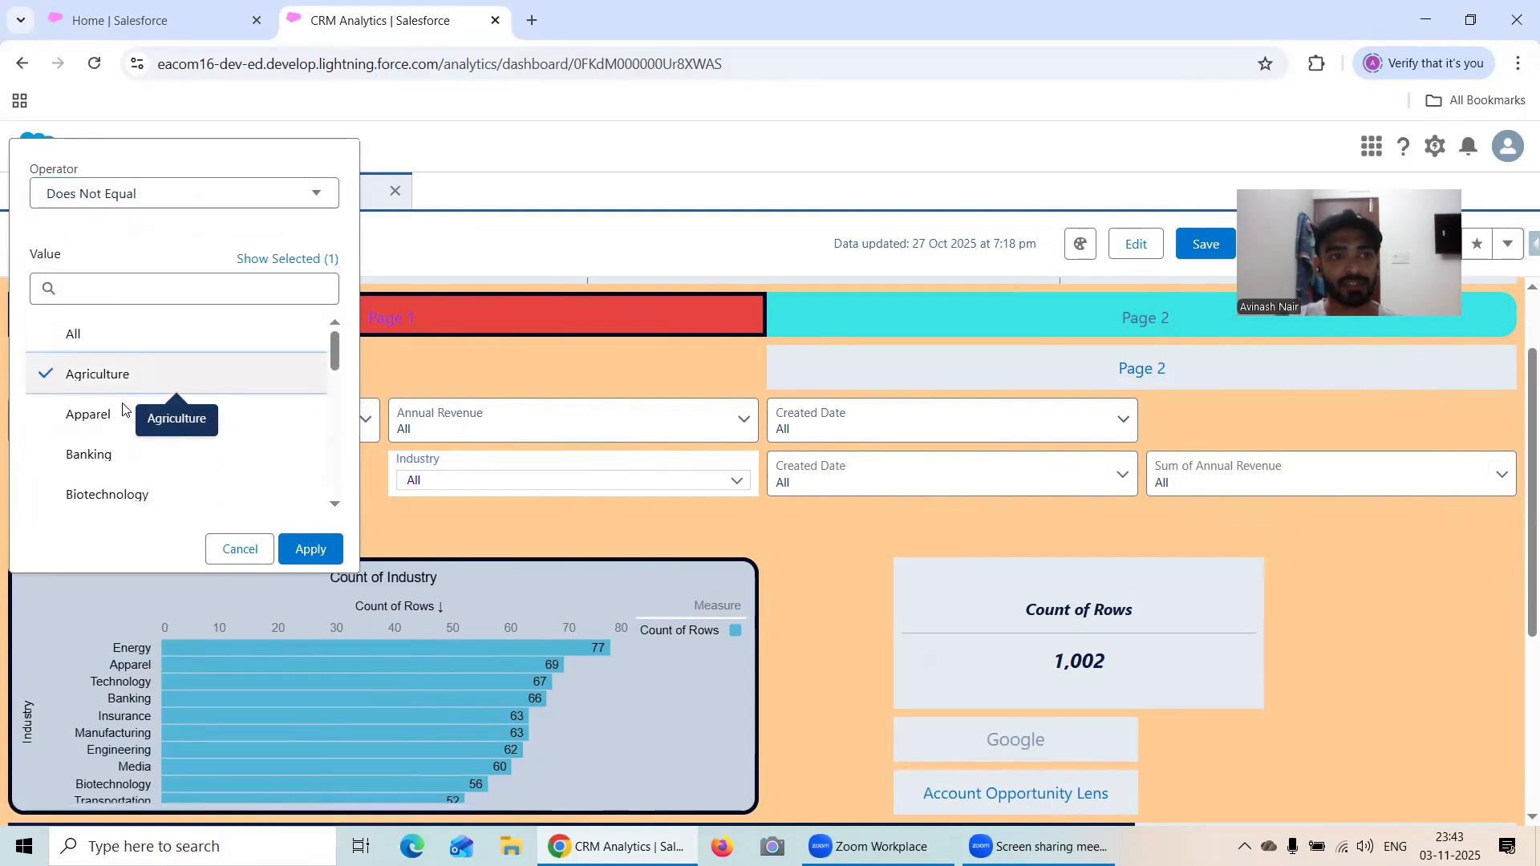
left_click(121, 414)
left_click(310, 549)
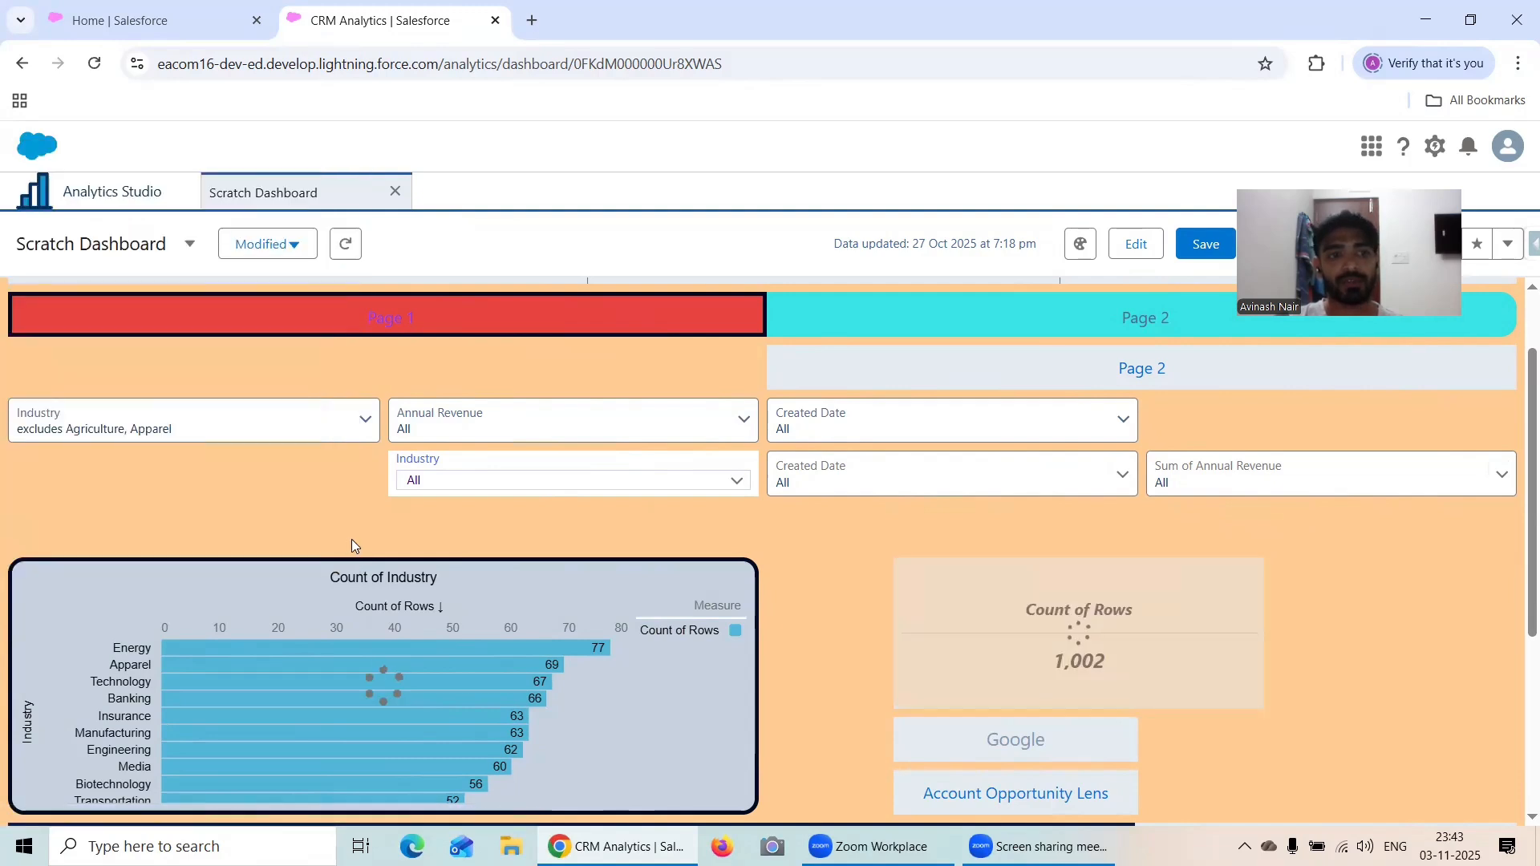
- Change the Industry global filter's operator to Is Null and apply it
left_click(181, 438)
left_click(115, 210)
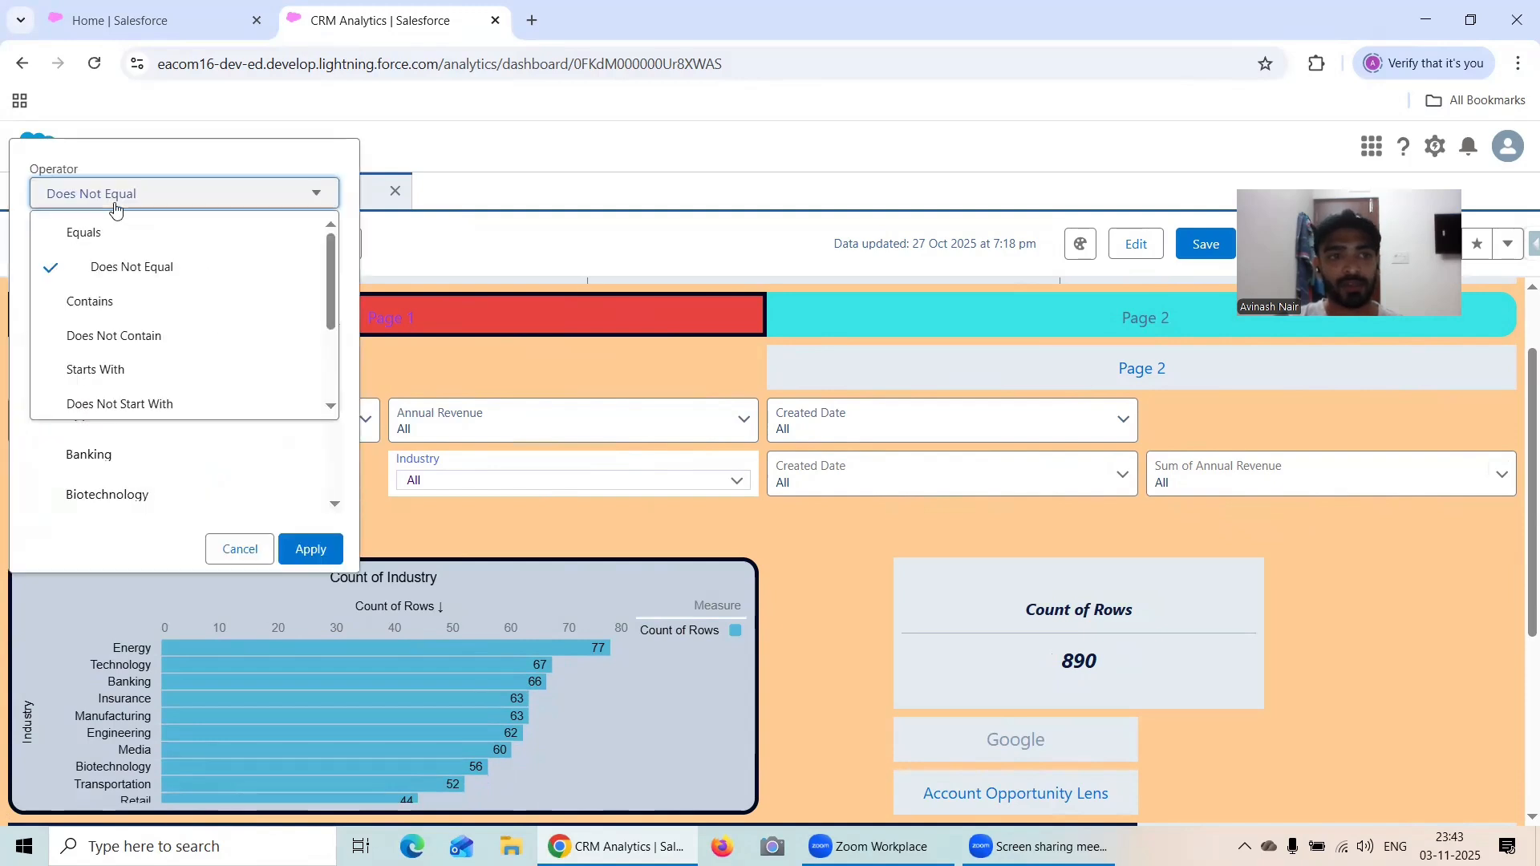
scroll(128, 301, "down", 1)
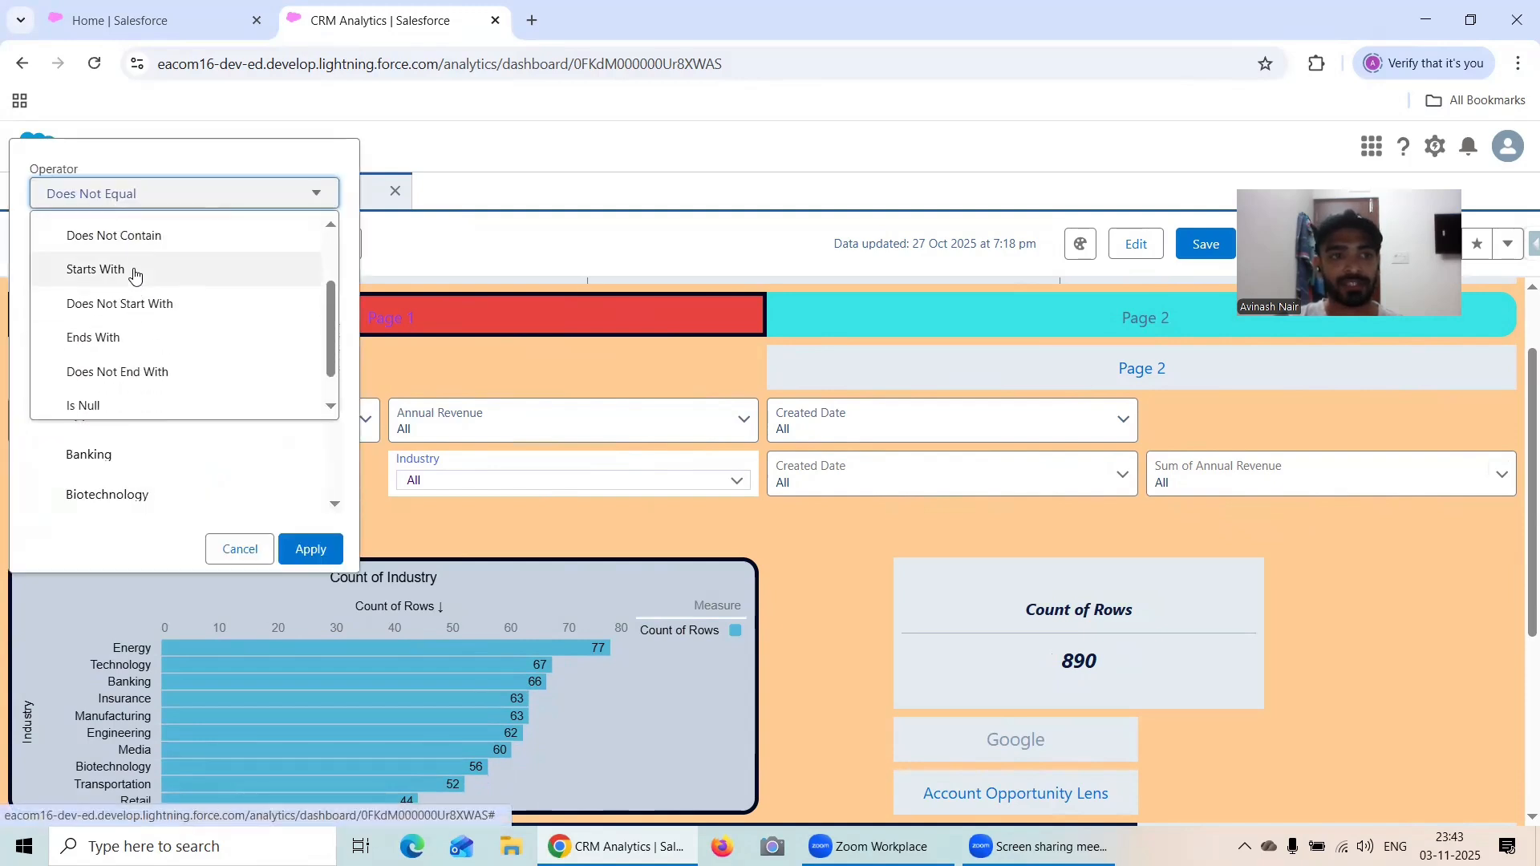
scroll(129, 289, "down", 1)
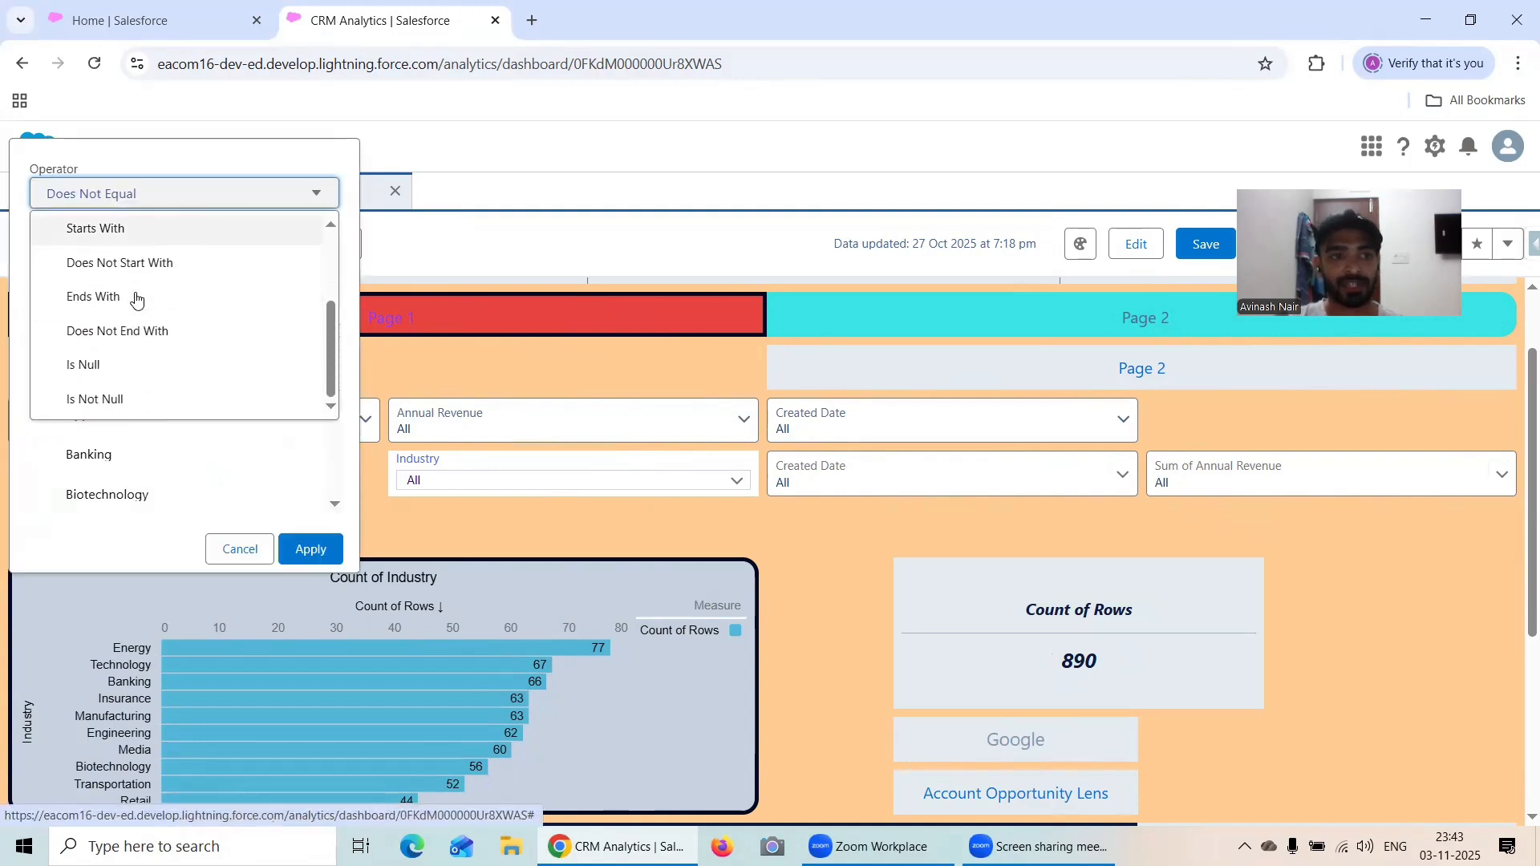
left_click(141, 369)
left_click(305, 572)
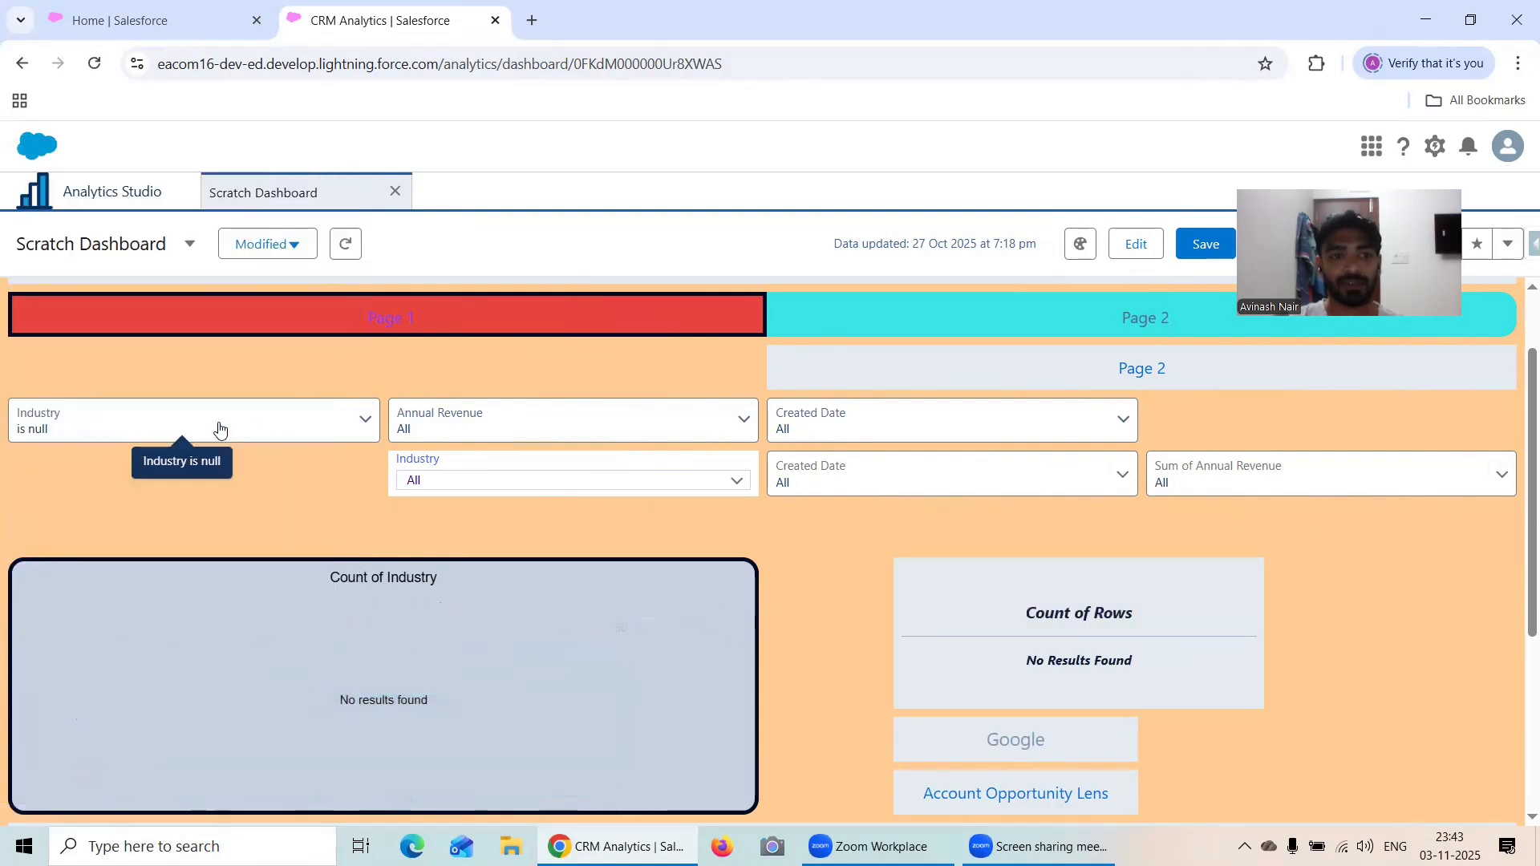
- Apply the Industry global filter with the operator Starts With and the value Ag
left_click(227, 432)
left_click(230, 509)
scroll(224, 585, "down", 3)
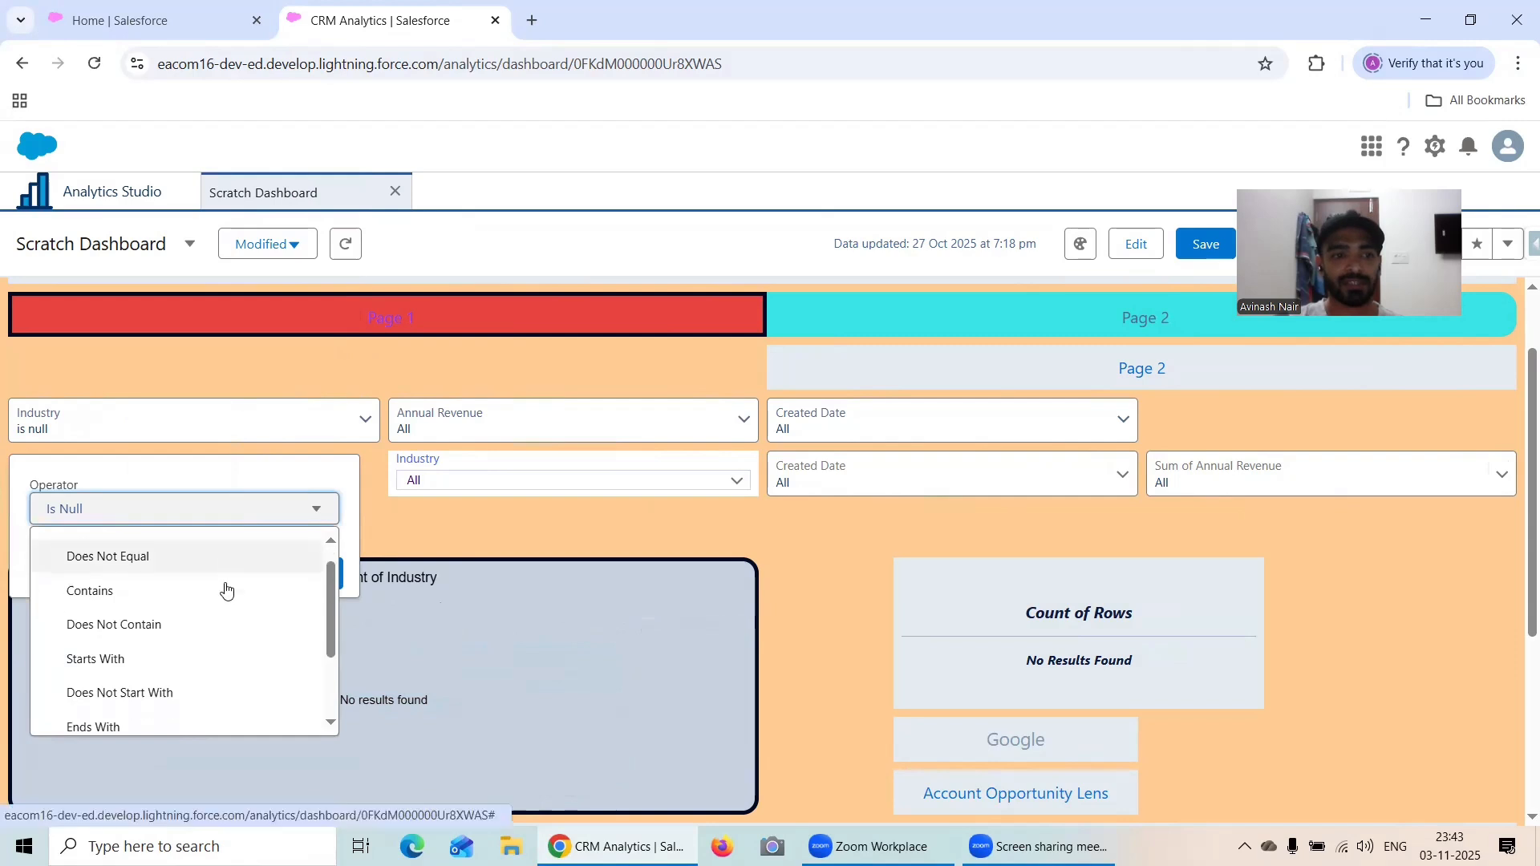
left_click(129, 585)
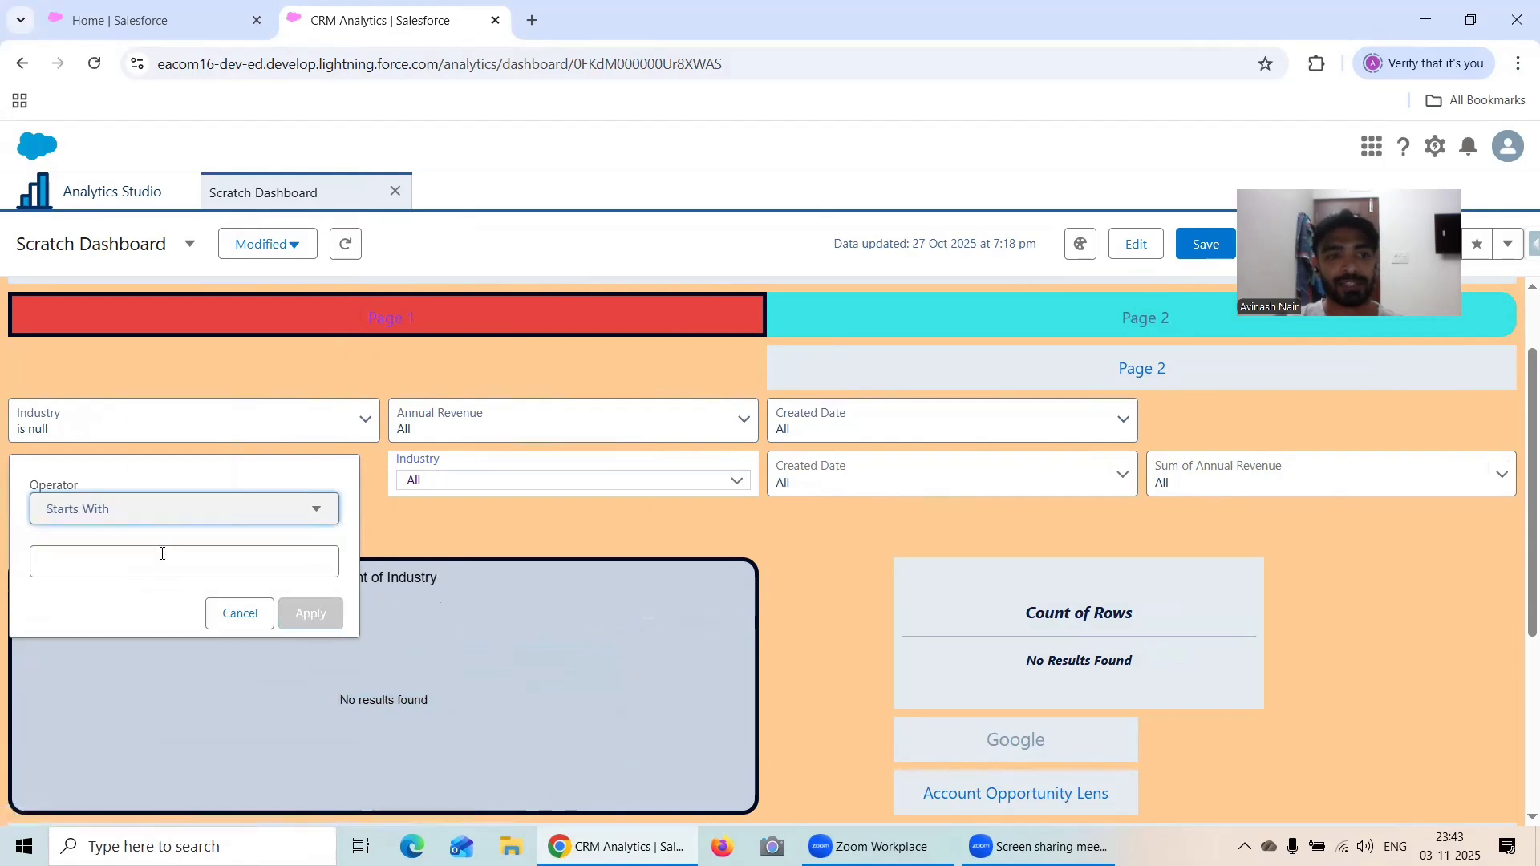
left_click(161, 553)
type("Ag")
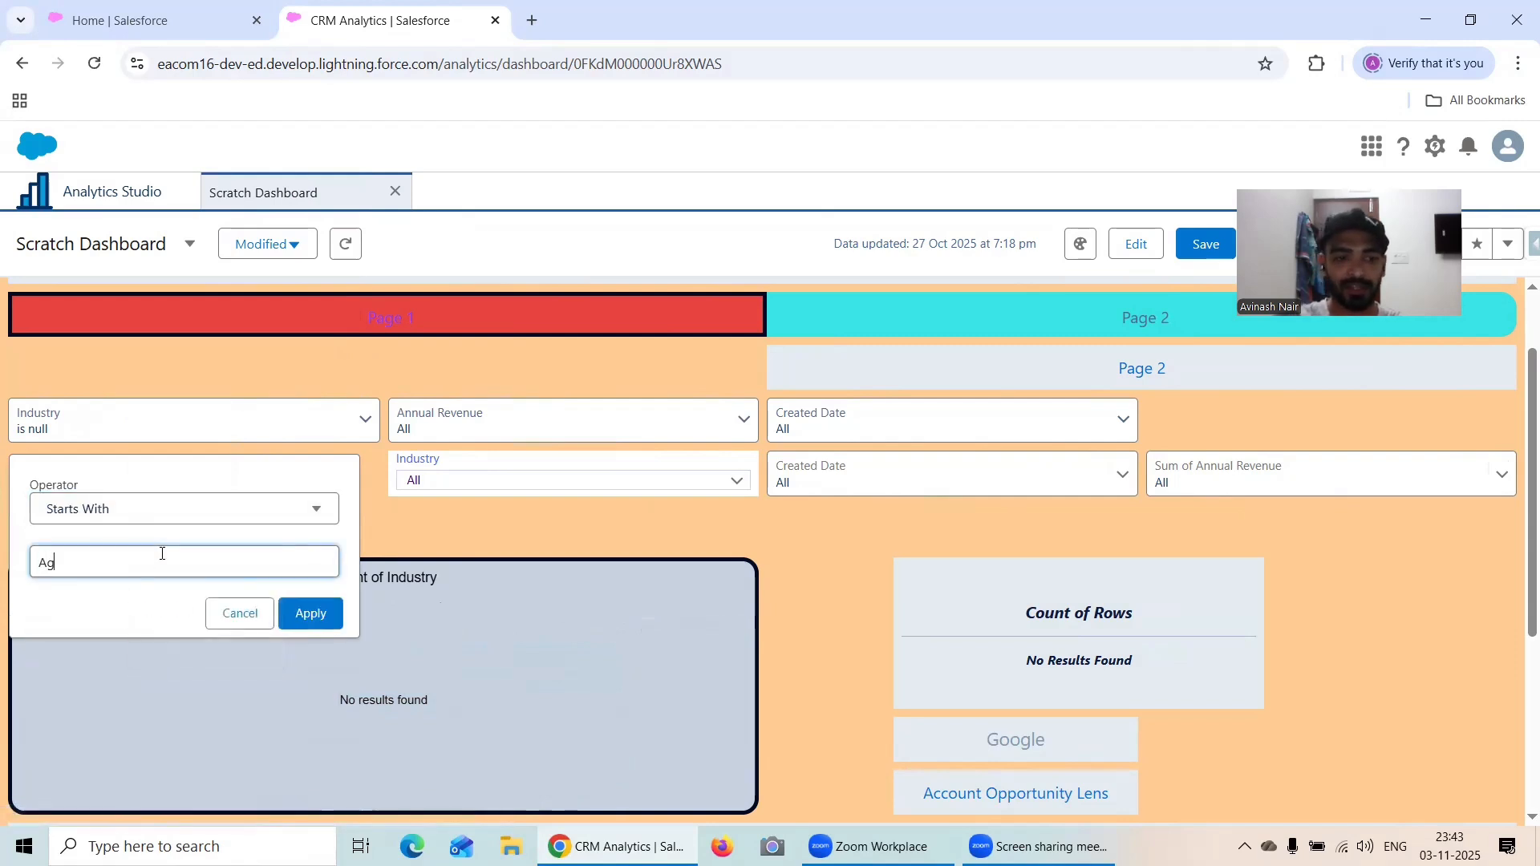
left_click(311, 613)
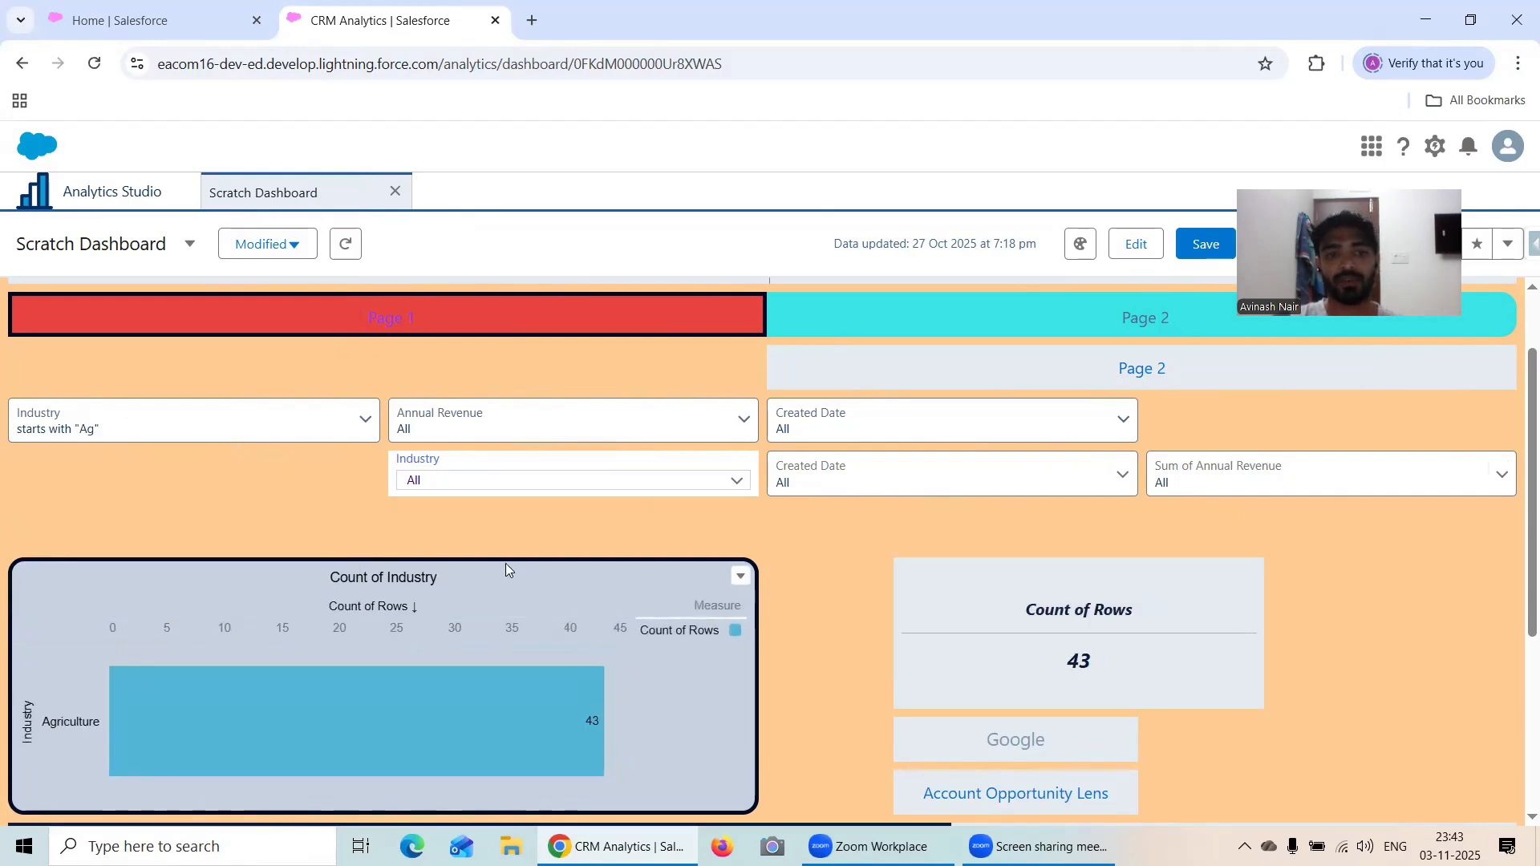
- Open the Annual Revenue global filter's options, then save Scratch Dashboard under its existing name
left_click(501, 428)
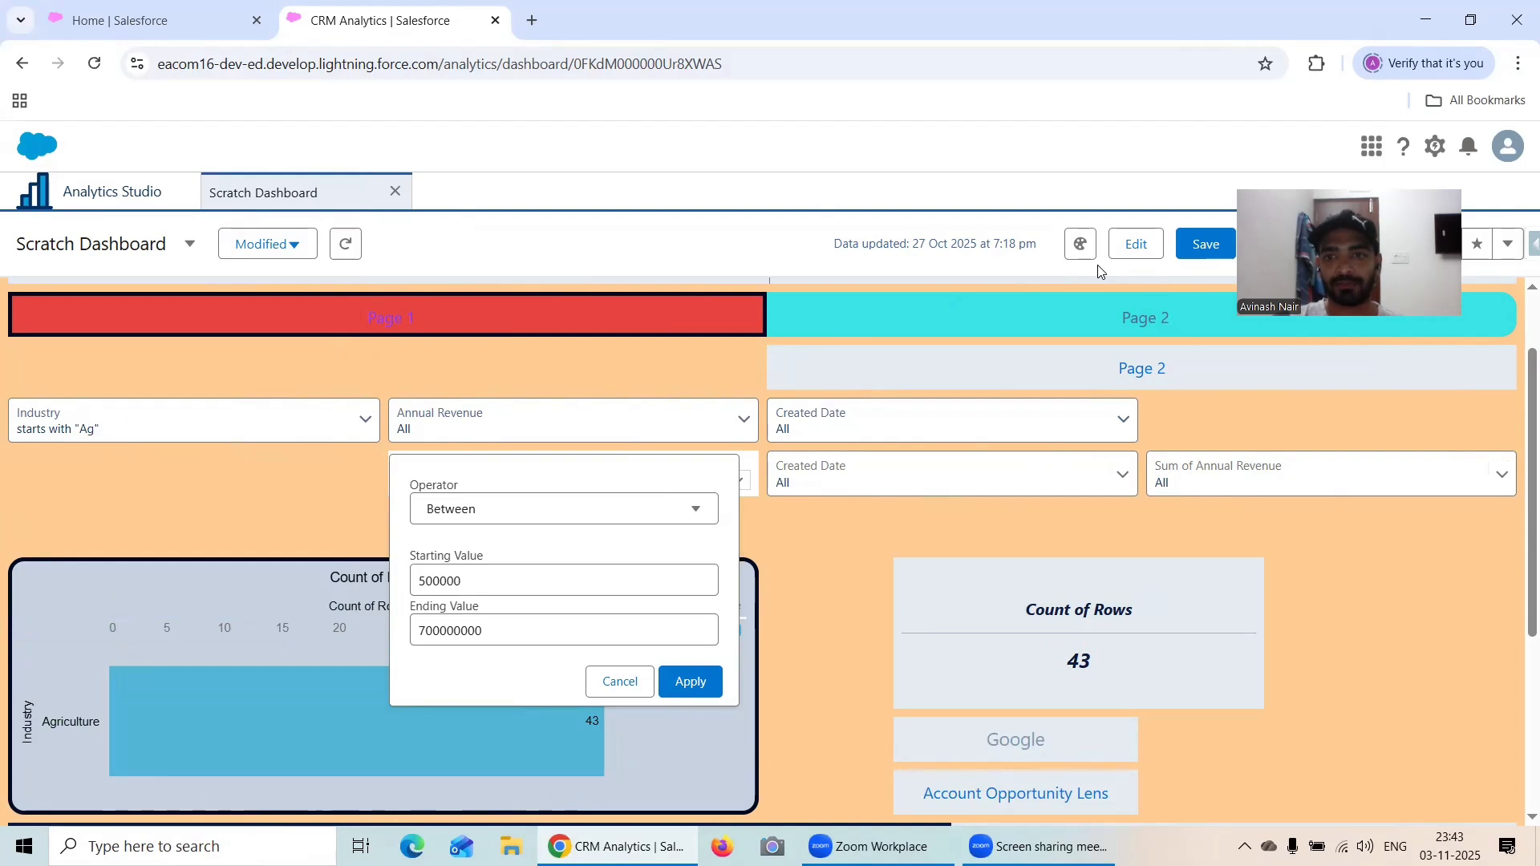
left_click(1200, 244)
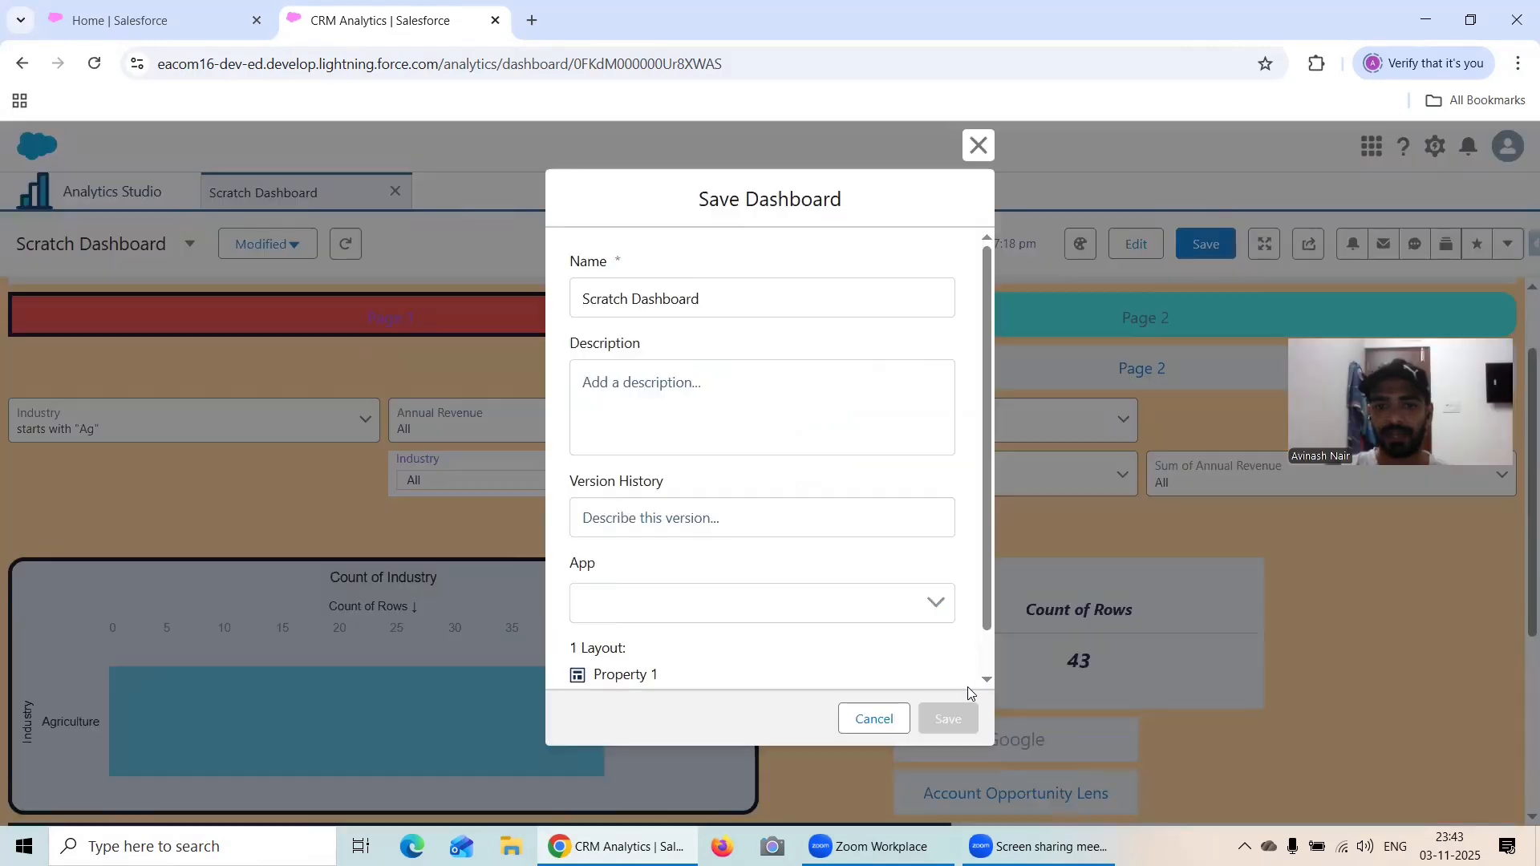
left_click(957, 726)
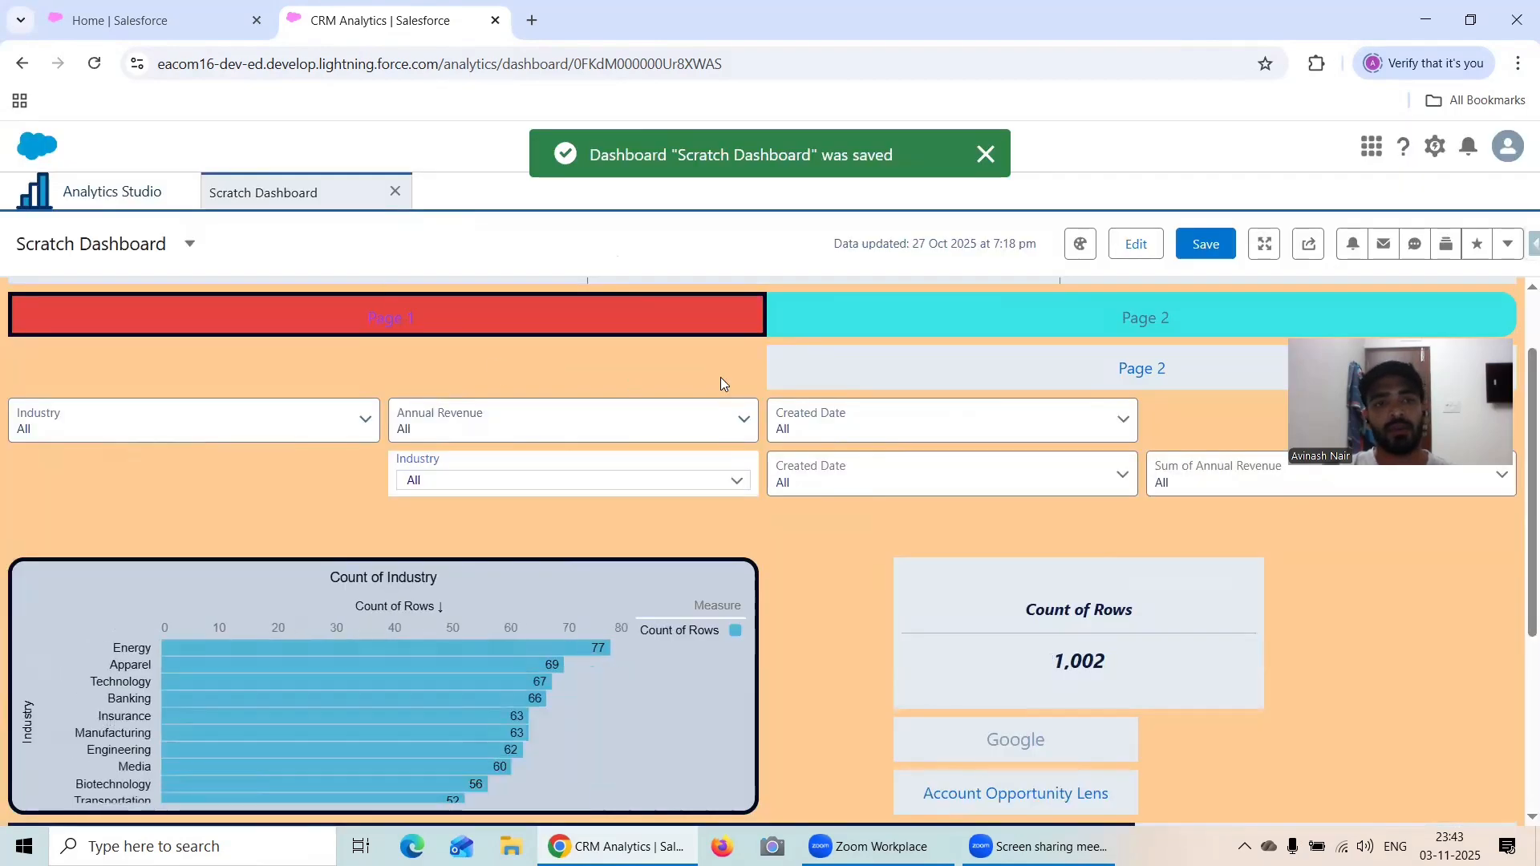
- Review the Annual Revenue global filter's operators and apply the filter with the operator Is Not Null
left_click(452, 431)
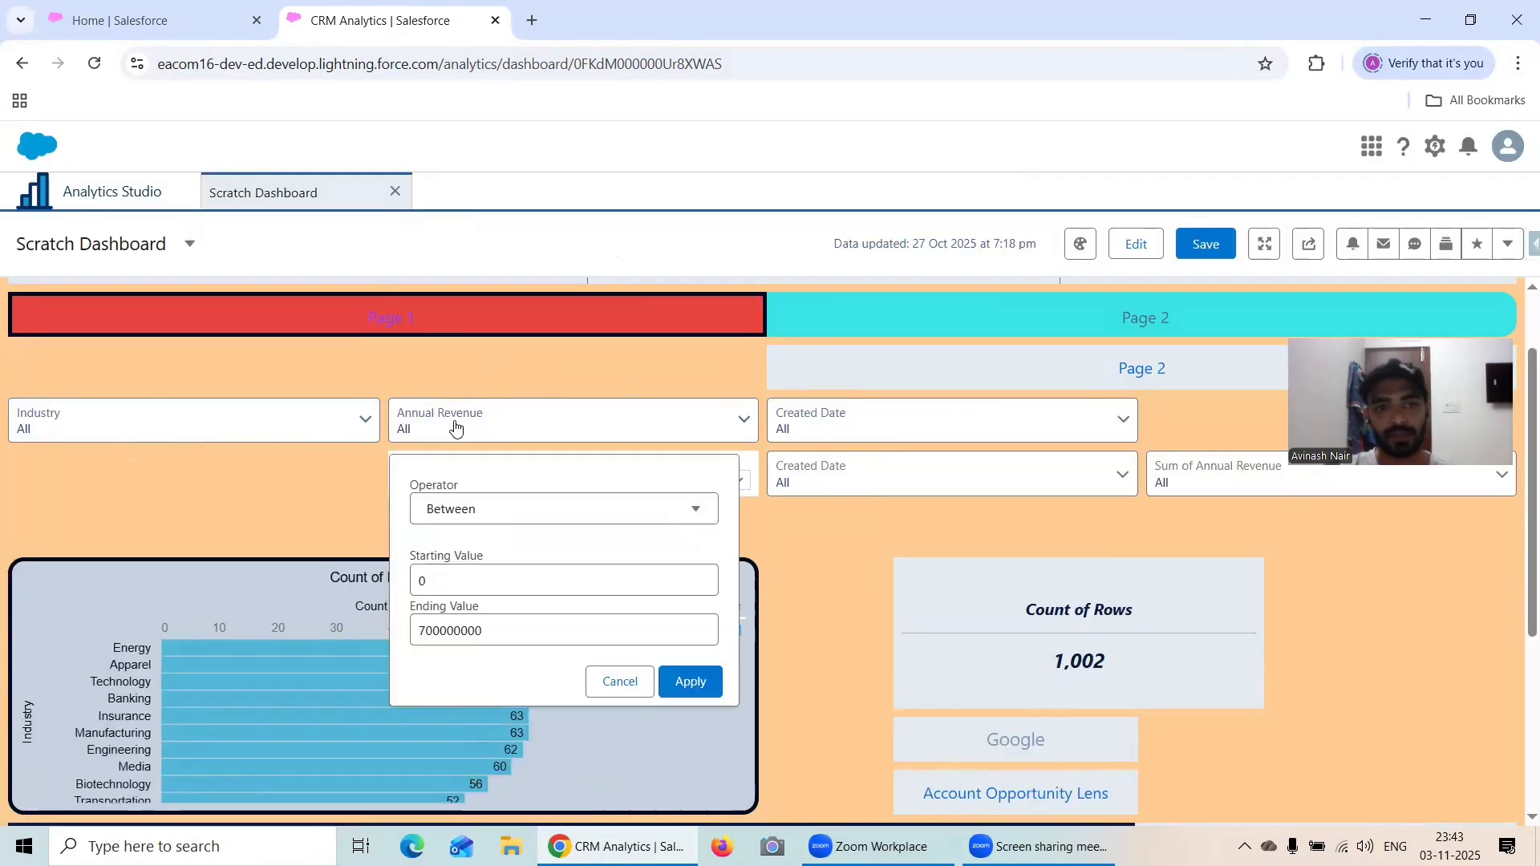
left_click(533, 507)
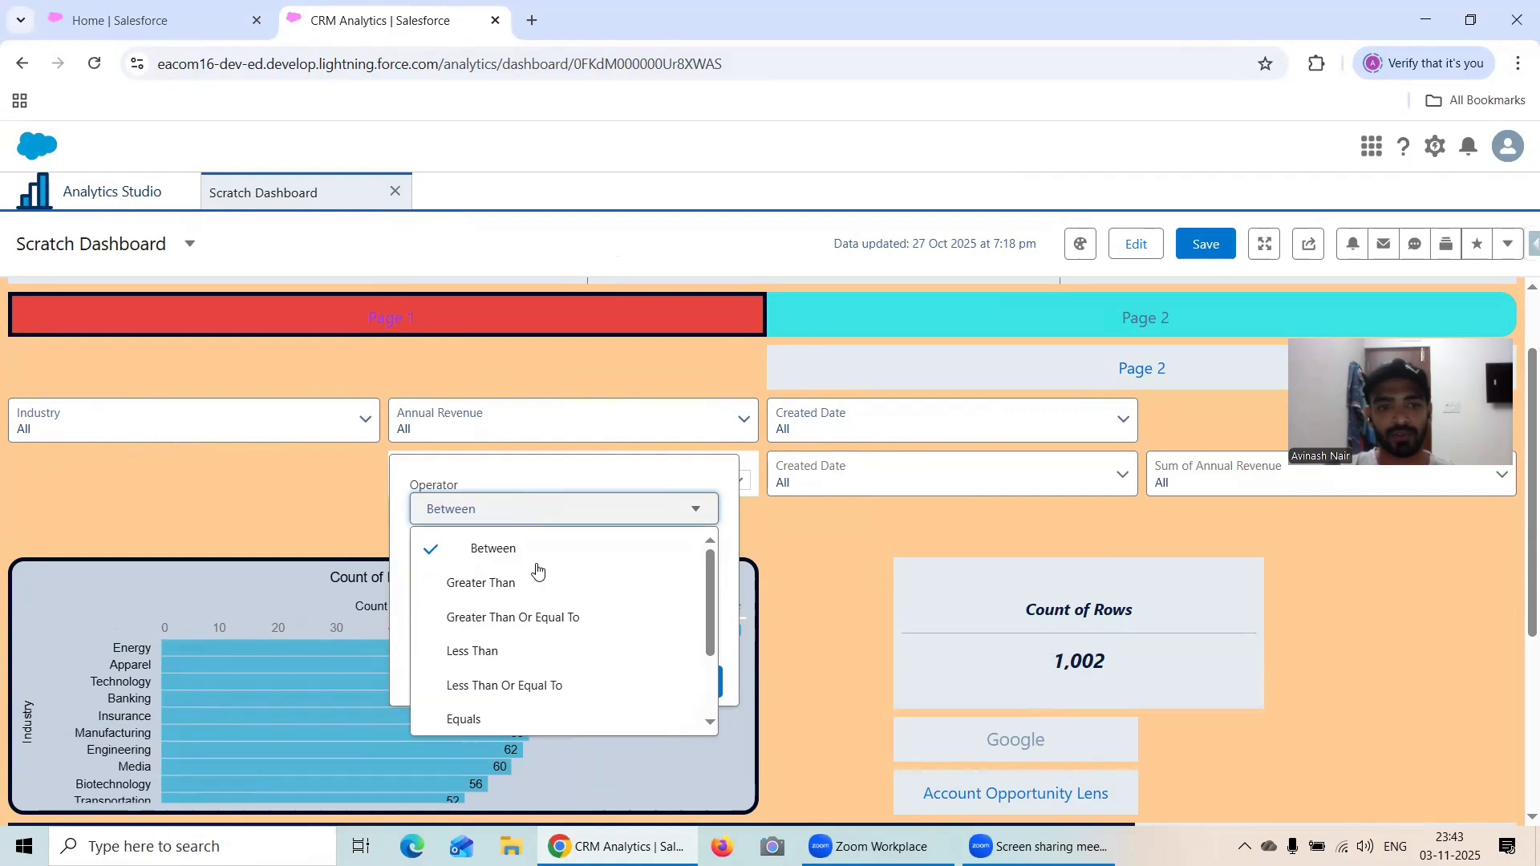
scroll(552, 583, "down", 2)
scroll(552, 583, "up", 2)
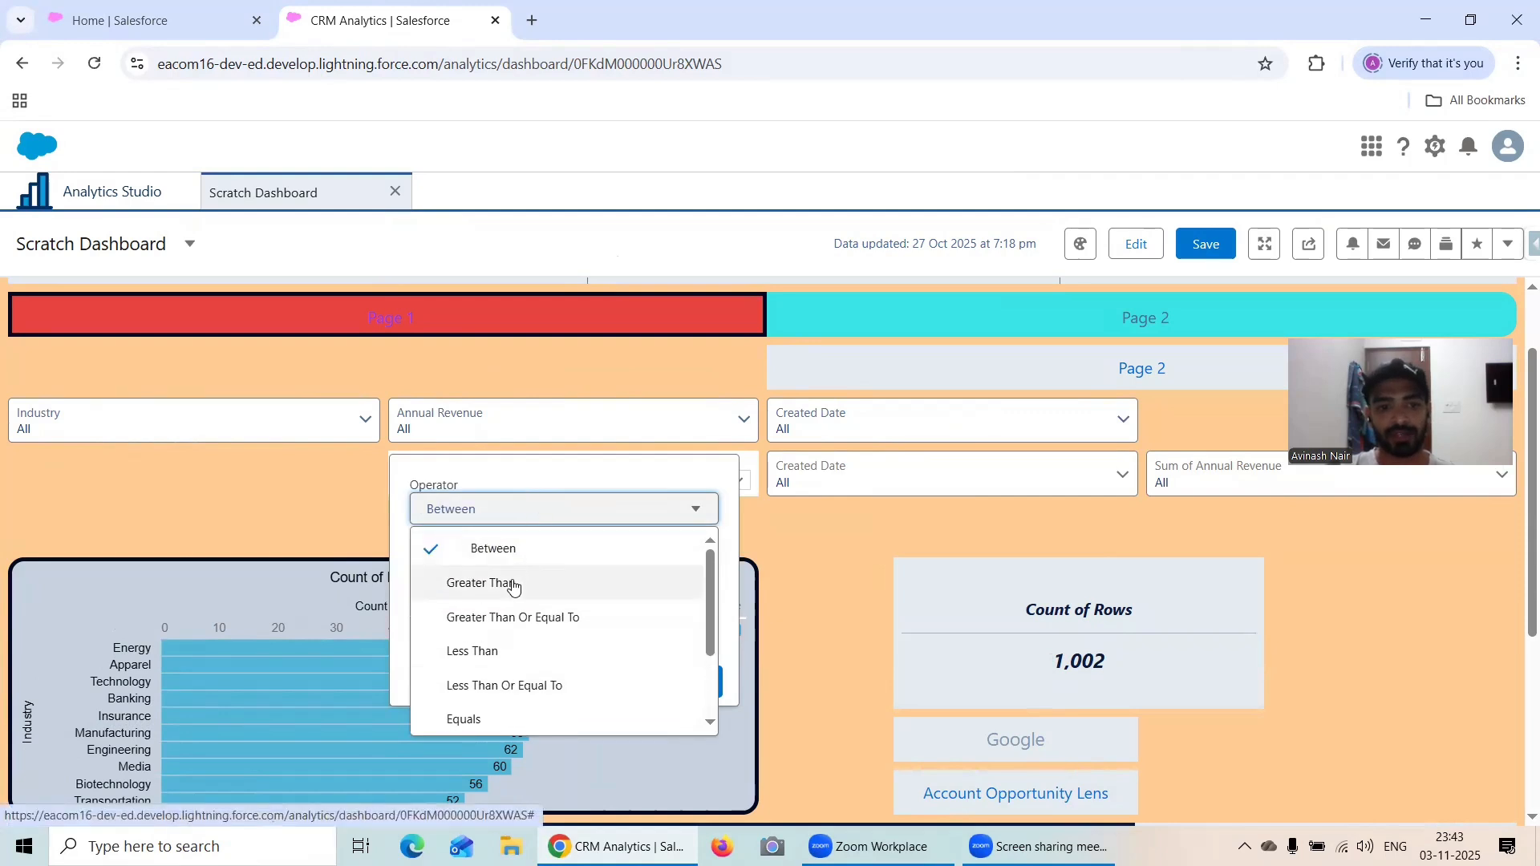
scroll(555, 581, "down", 2)
scroll(538, 623, "down", 1)
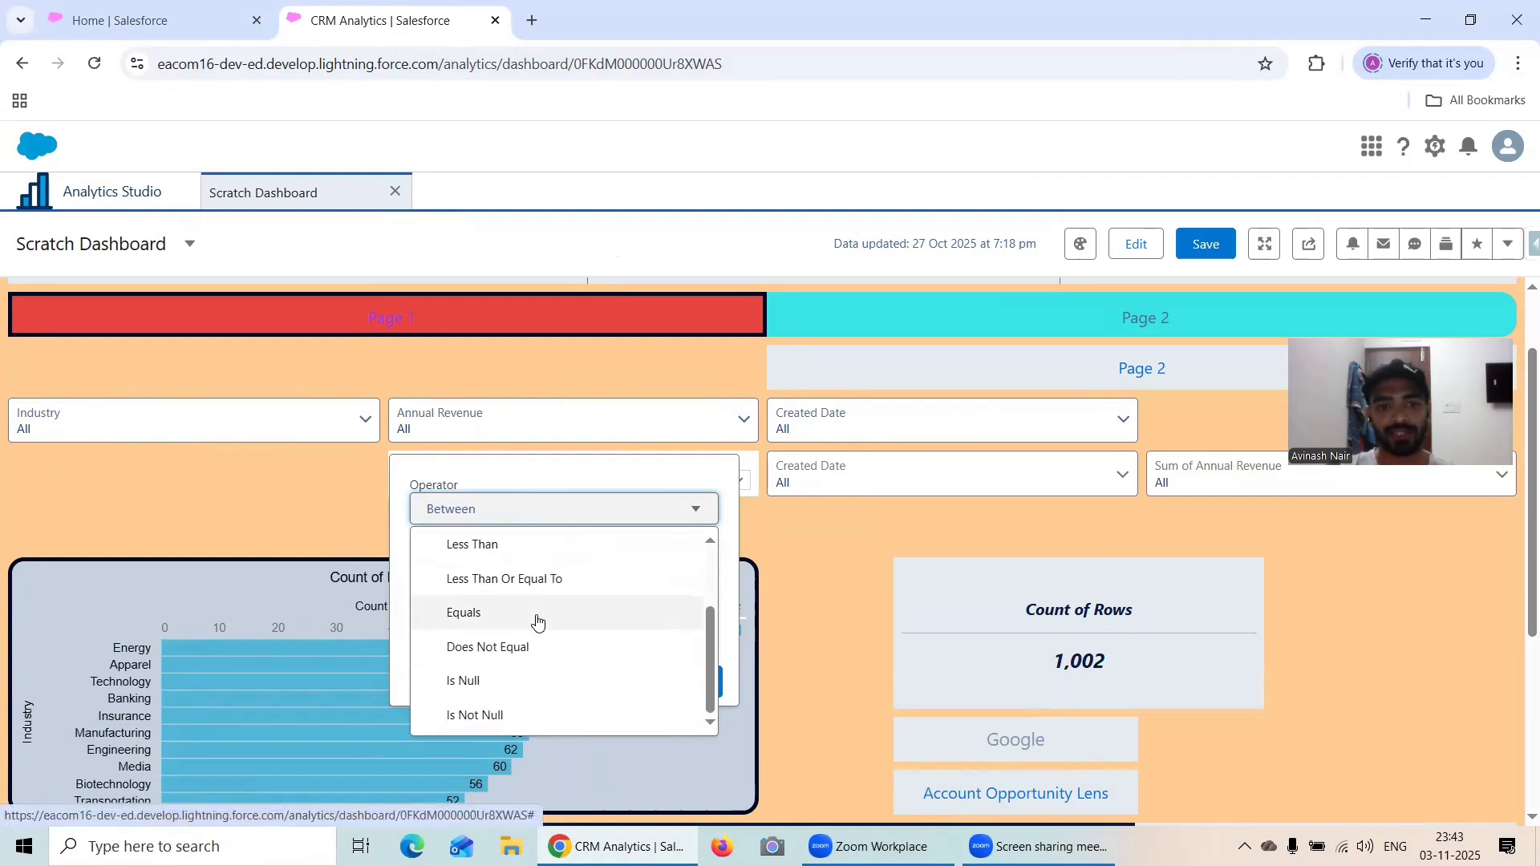
left_click(495, 721)
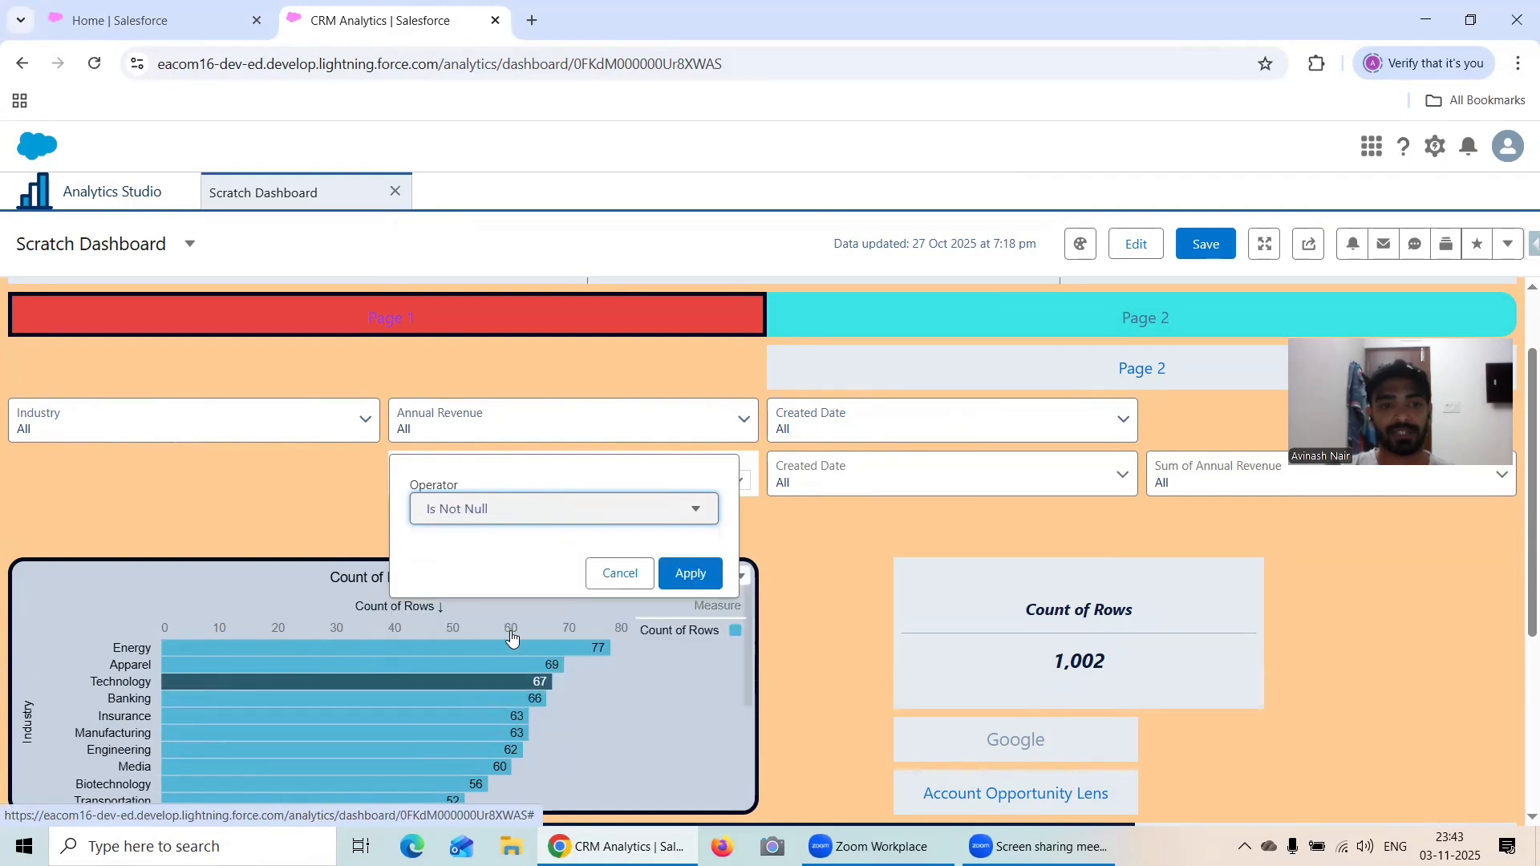
left_click(695, 572)
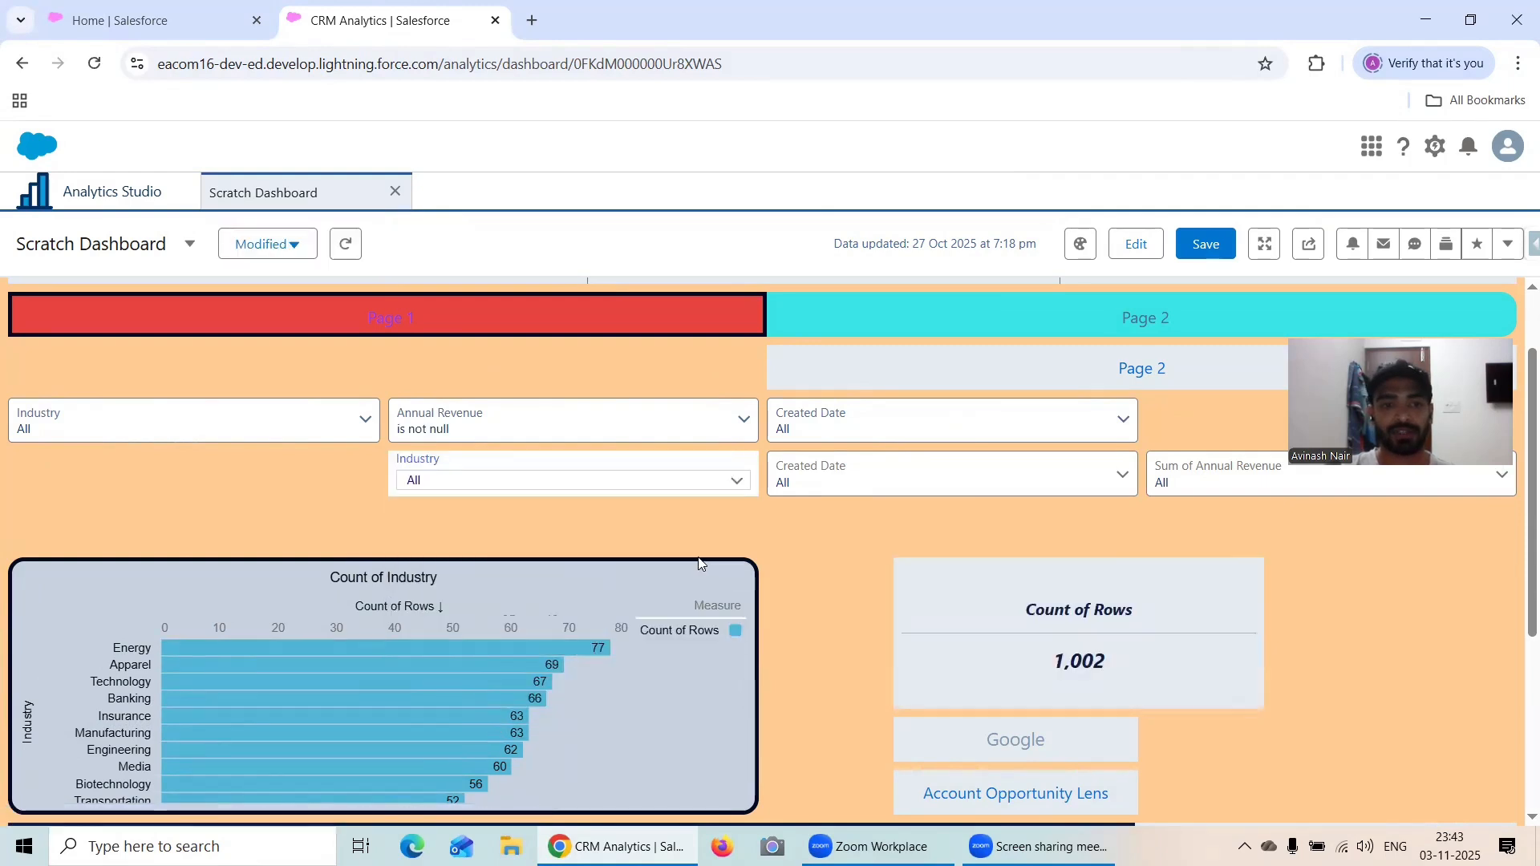
- Review the Created Date global filter's date range options without applying one, and open the Created Date widget below it for comparison
left_click(901, 418)
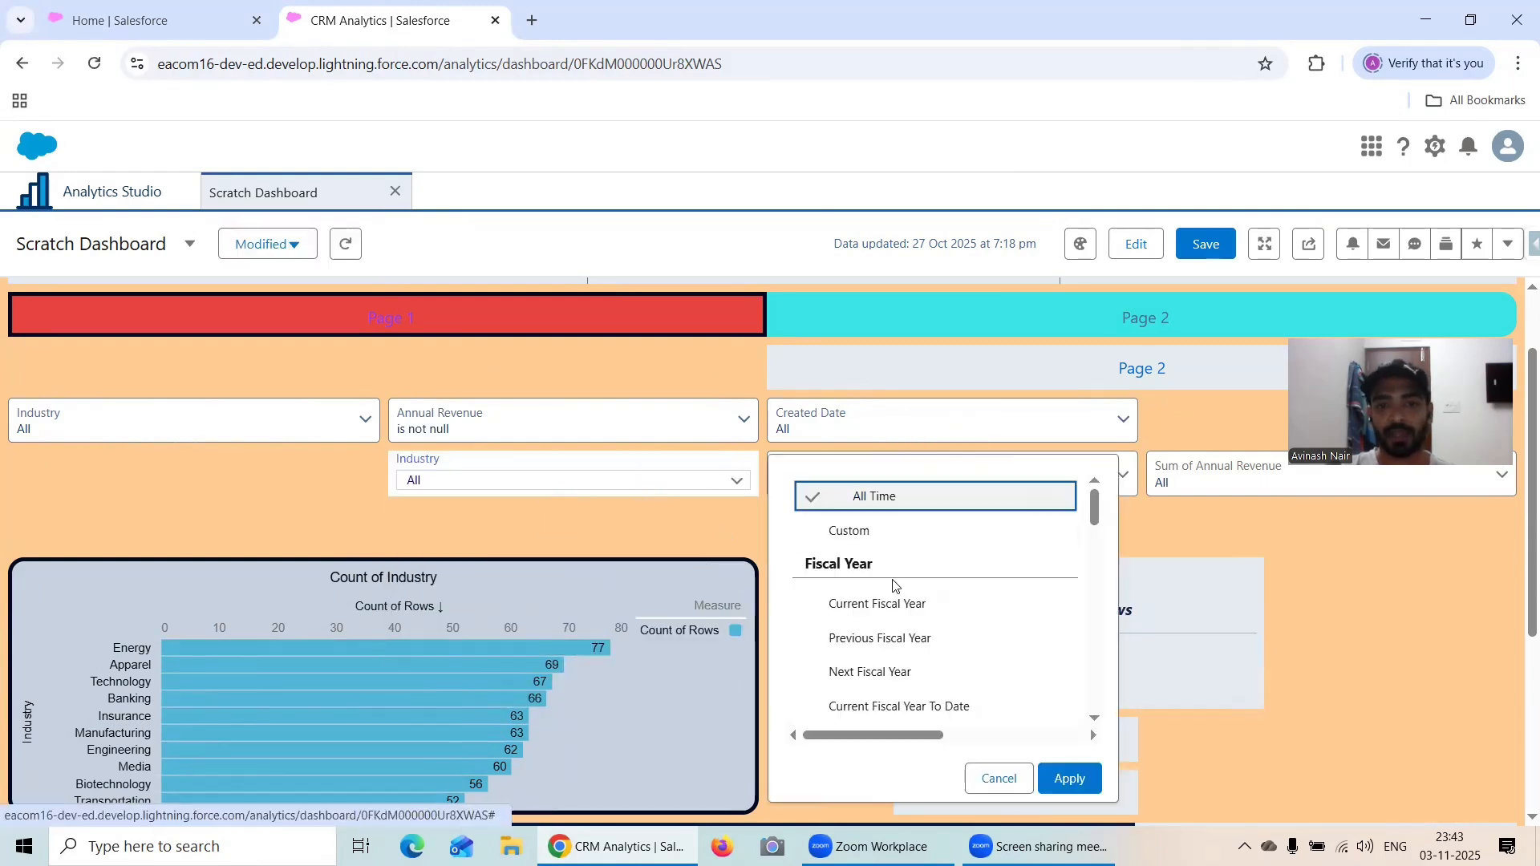
scroll(901, 567, "down", 3)
scroll(945, 543, "down", 3)
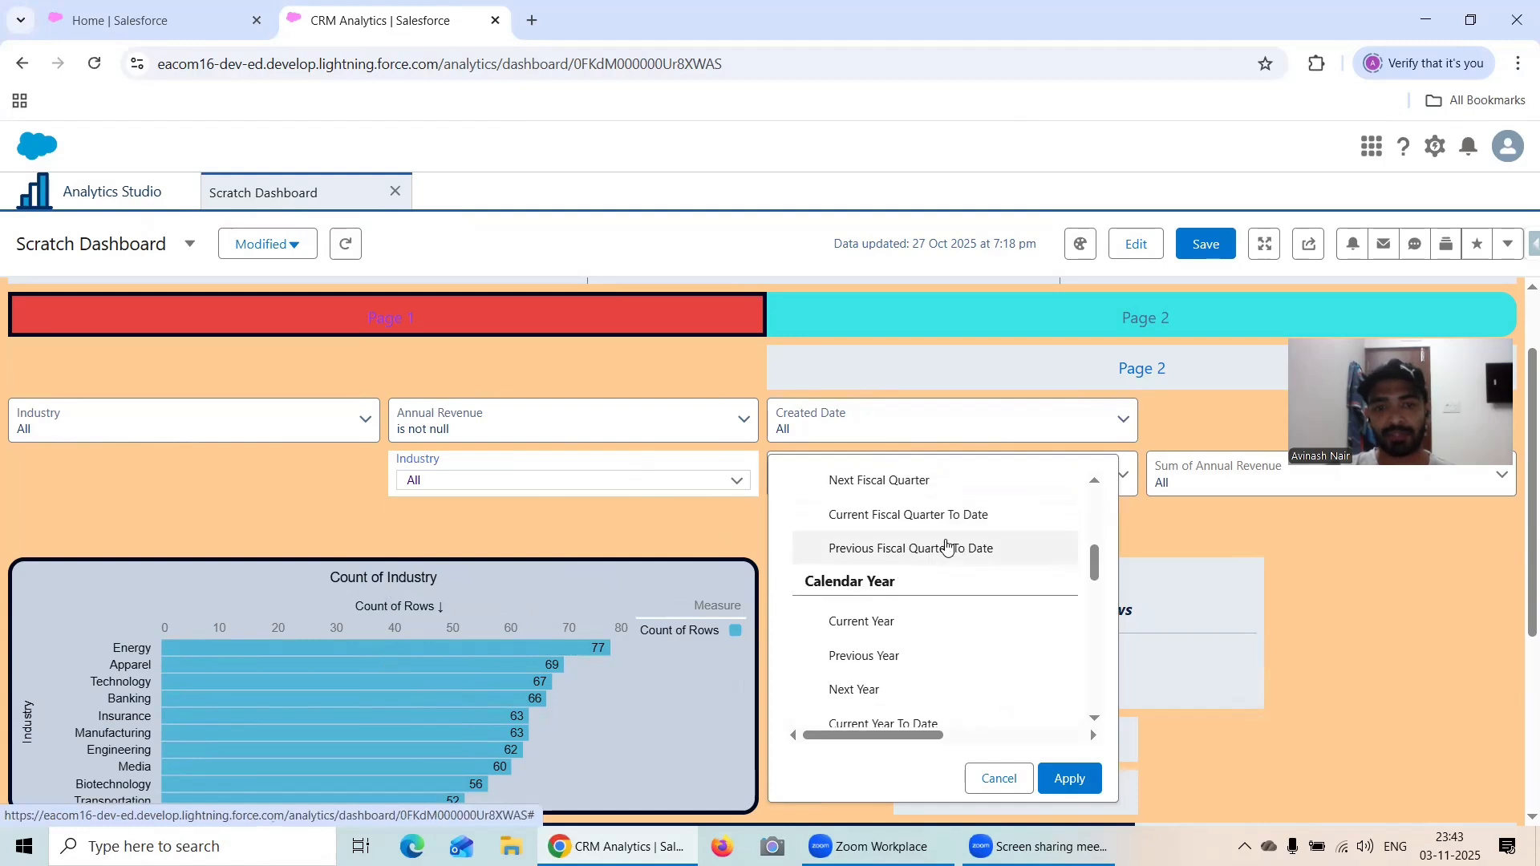
scroll(947, 546, "up", 6)
scroll(946, 546, "down", 12)
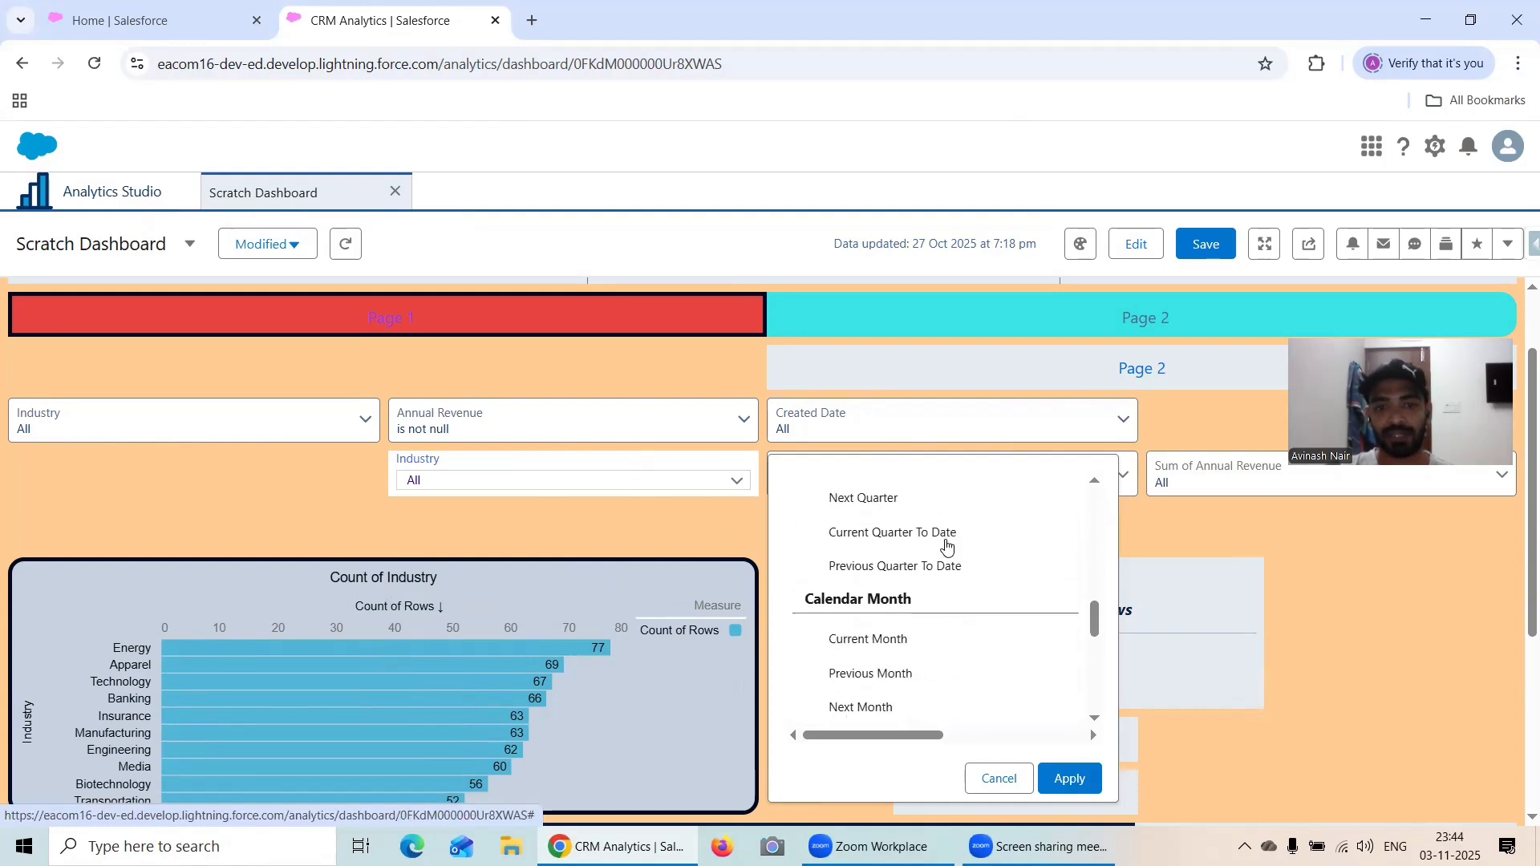
scroll(946, 545, "down", 1)
scroll(946, 546, "up", 13)
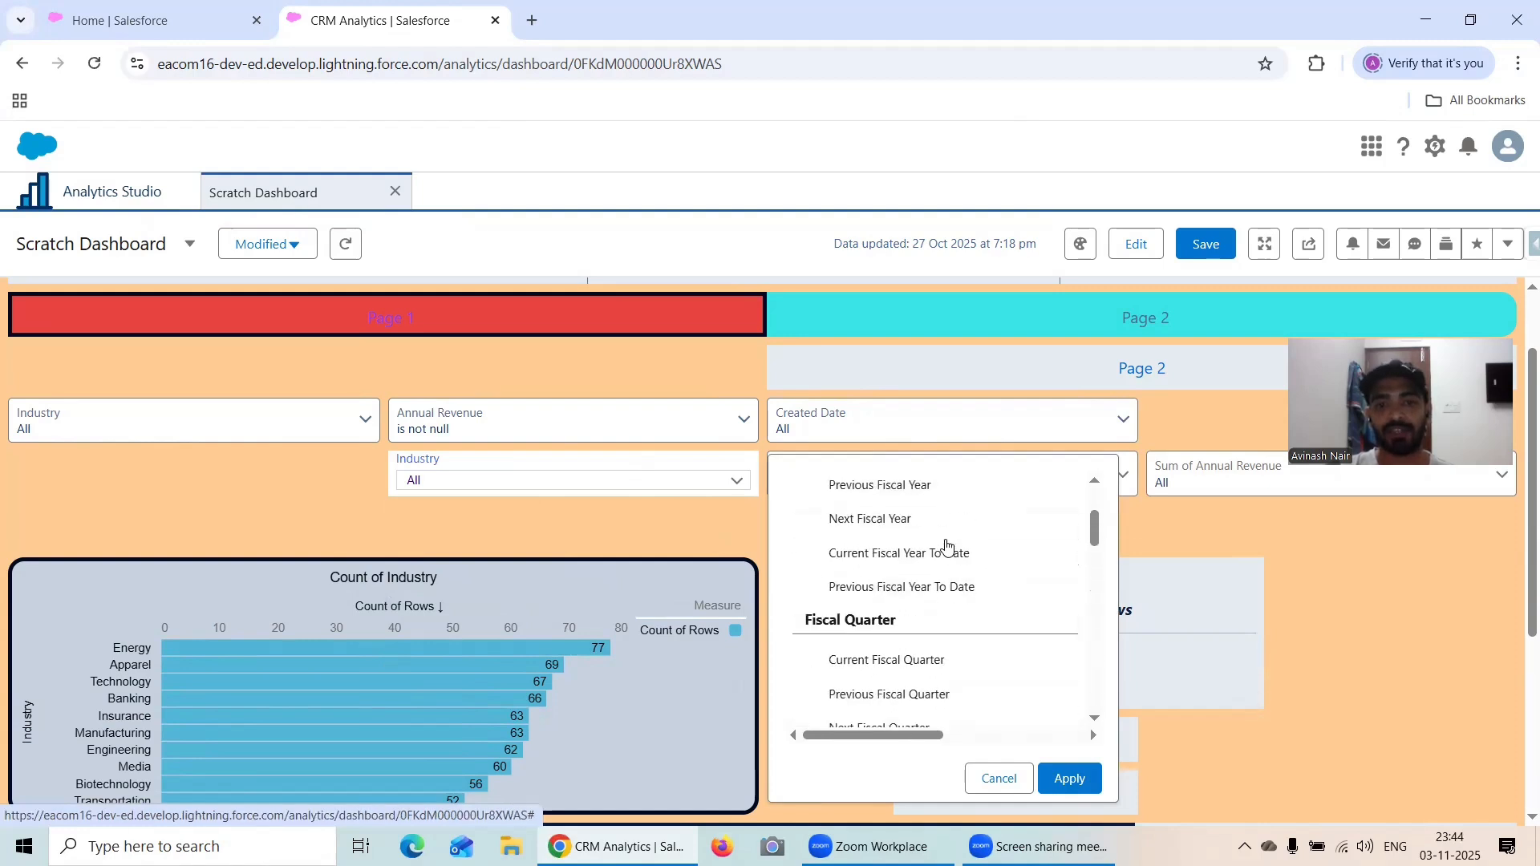
left_click(999, 778)
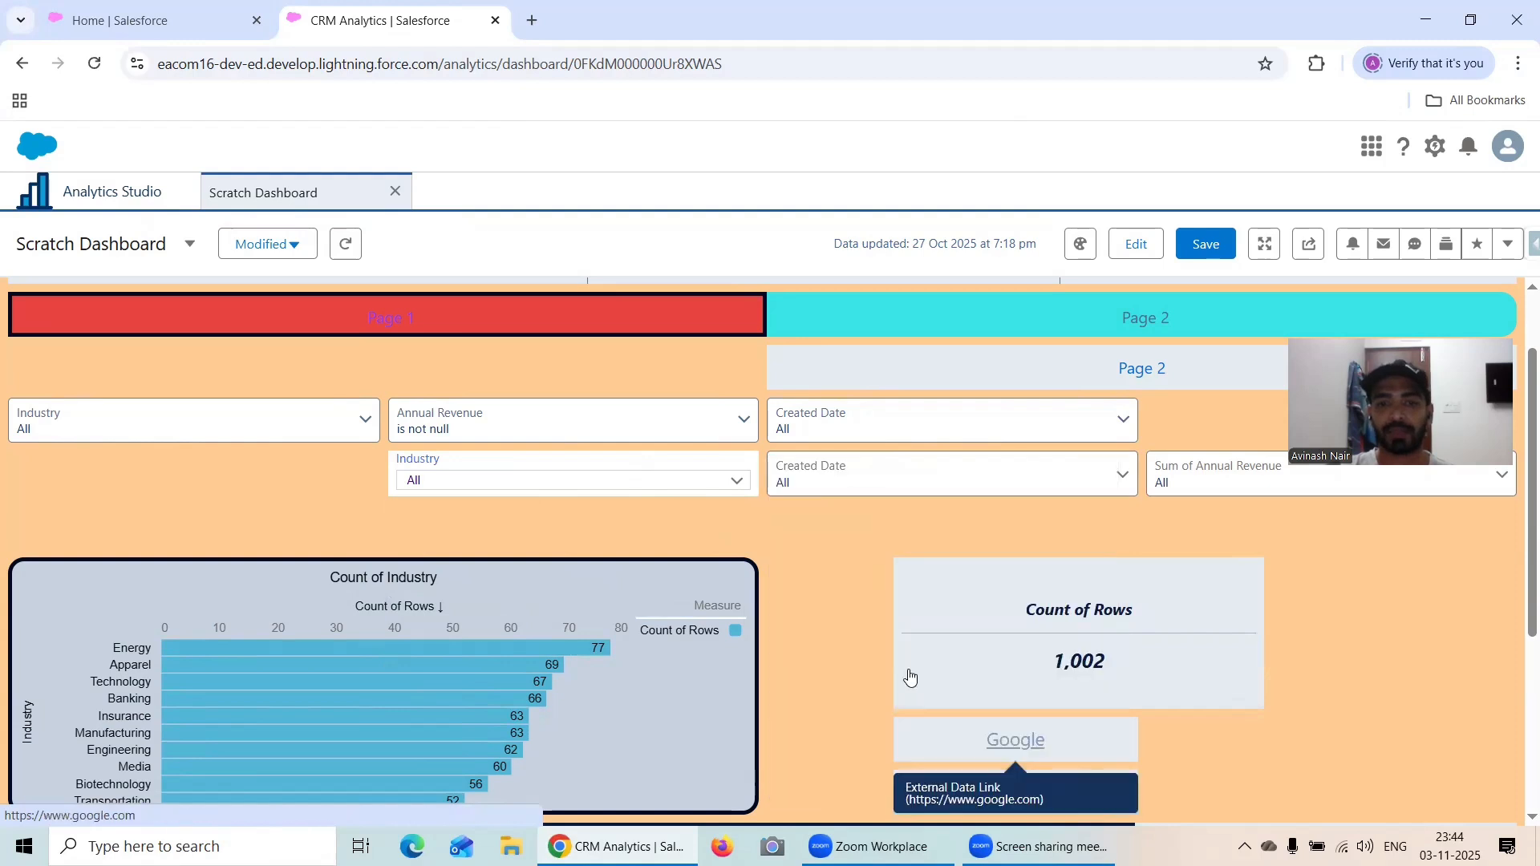
left_click(839, 483)
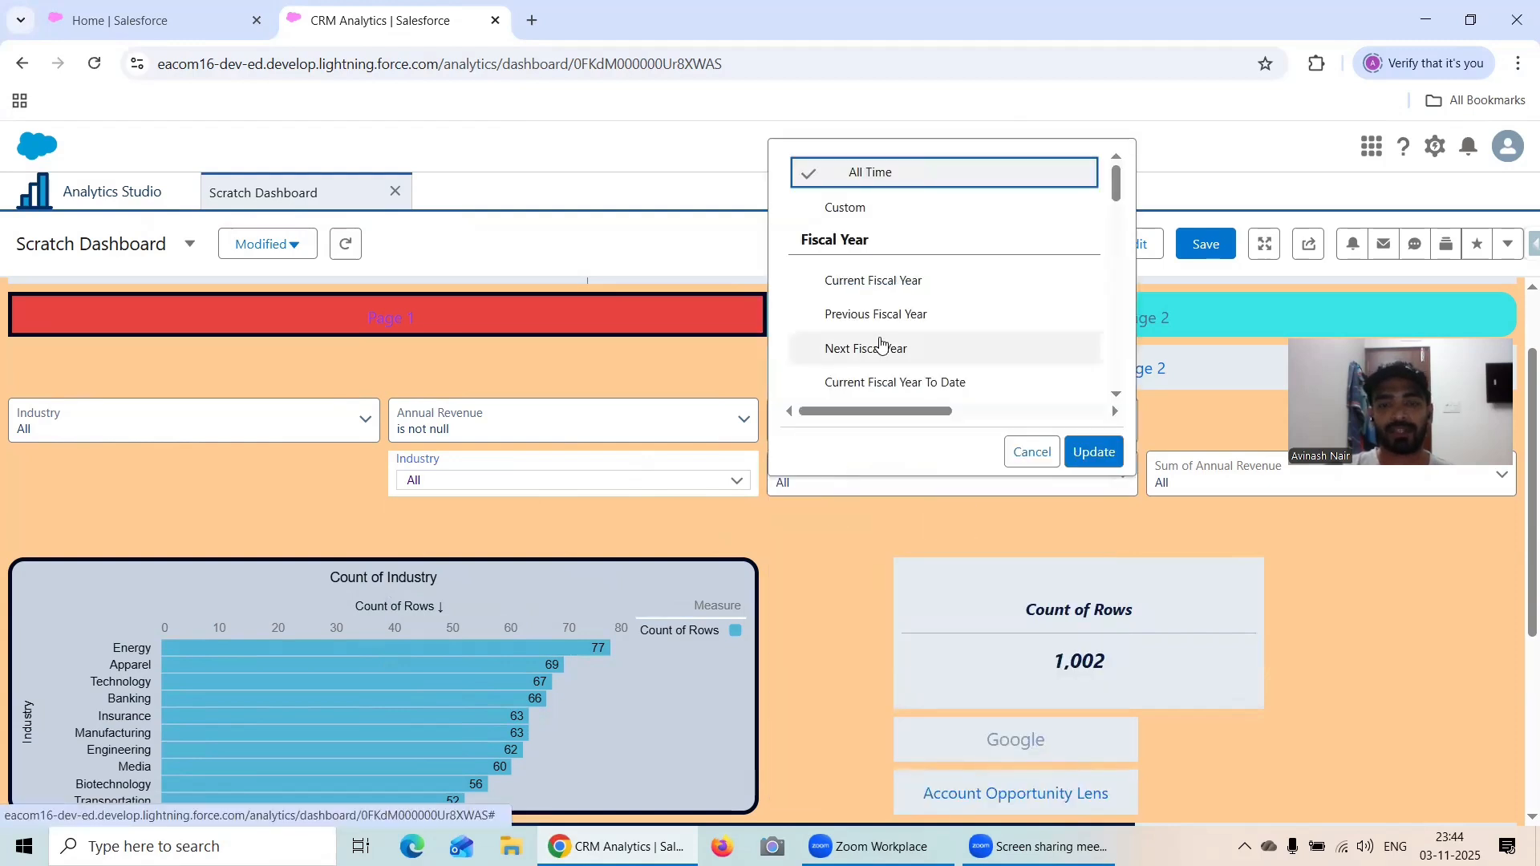
- Return the dashboard to edit mode and open the Created Date global filter widget's properties
left_click(1141, 251)
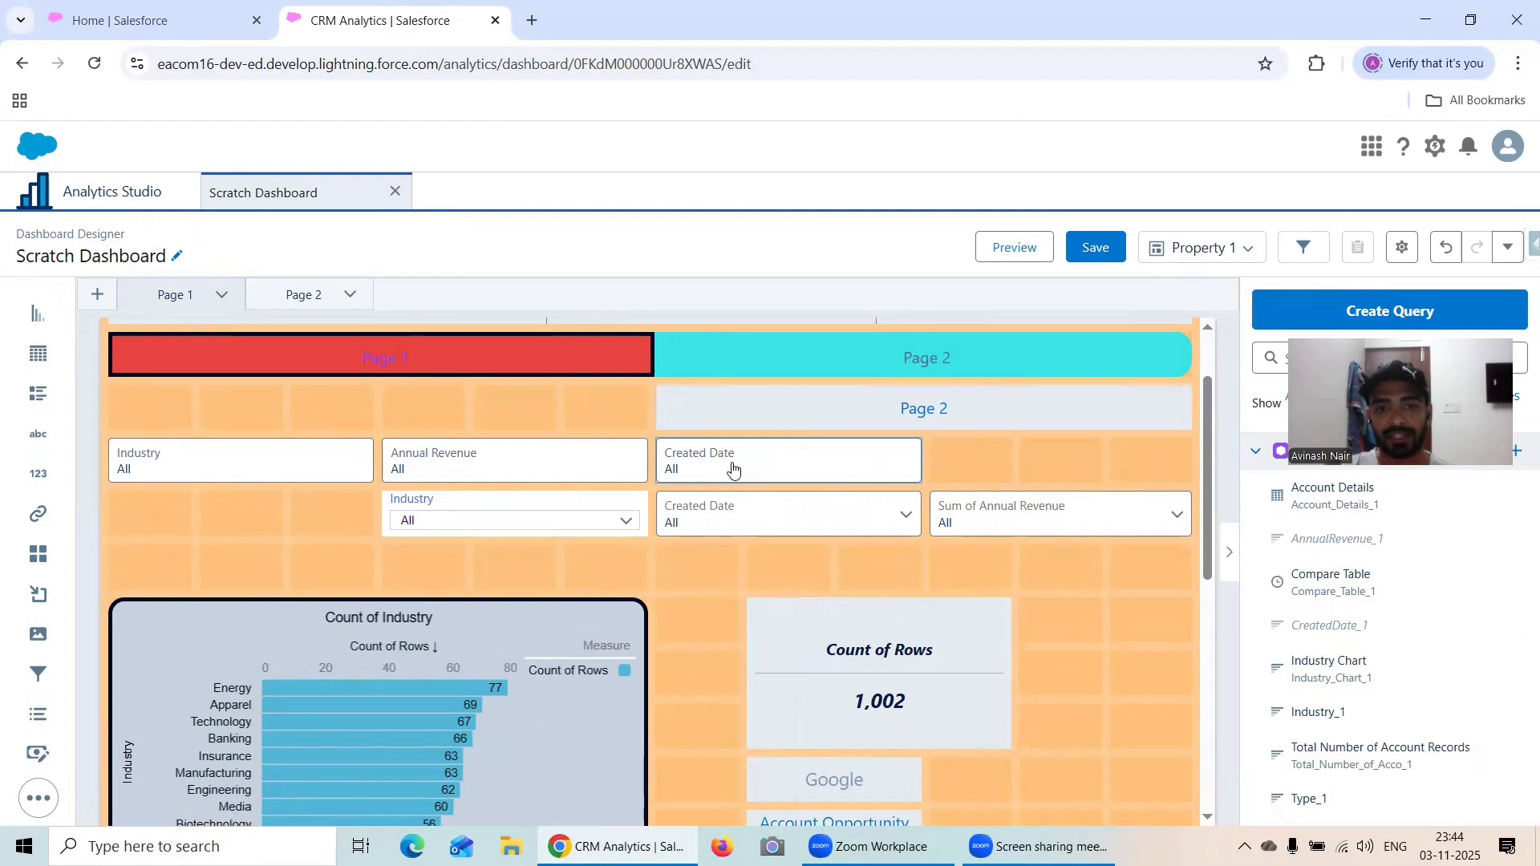
left_click(734, 469)
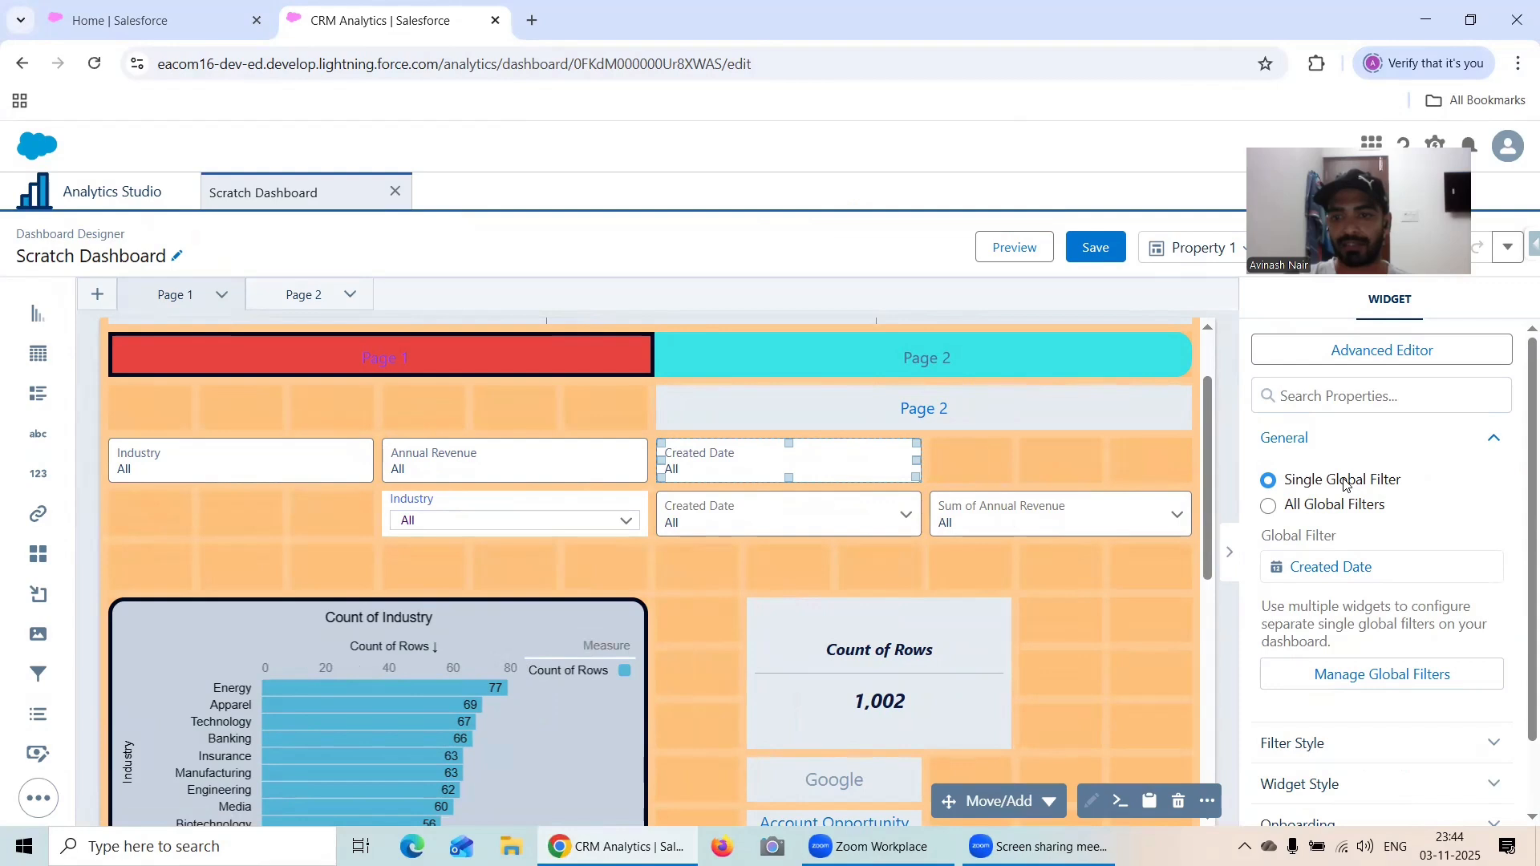
scroll(1370, 592, "down", 1)
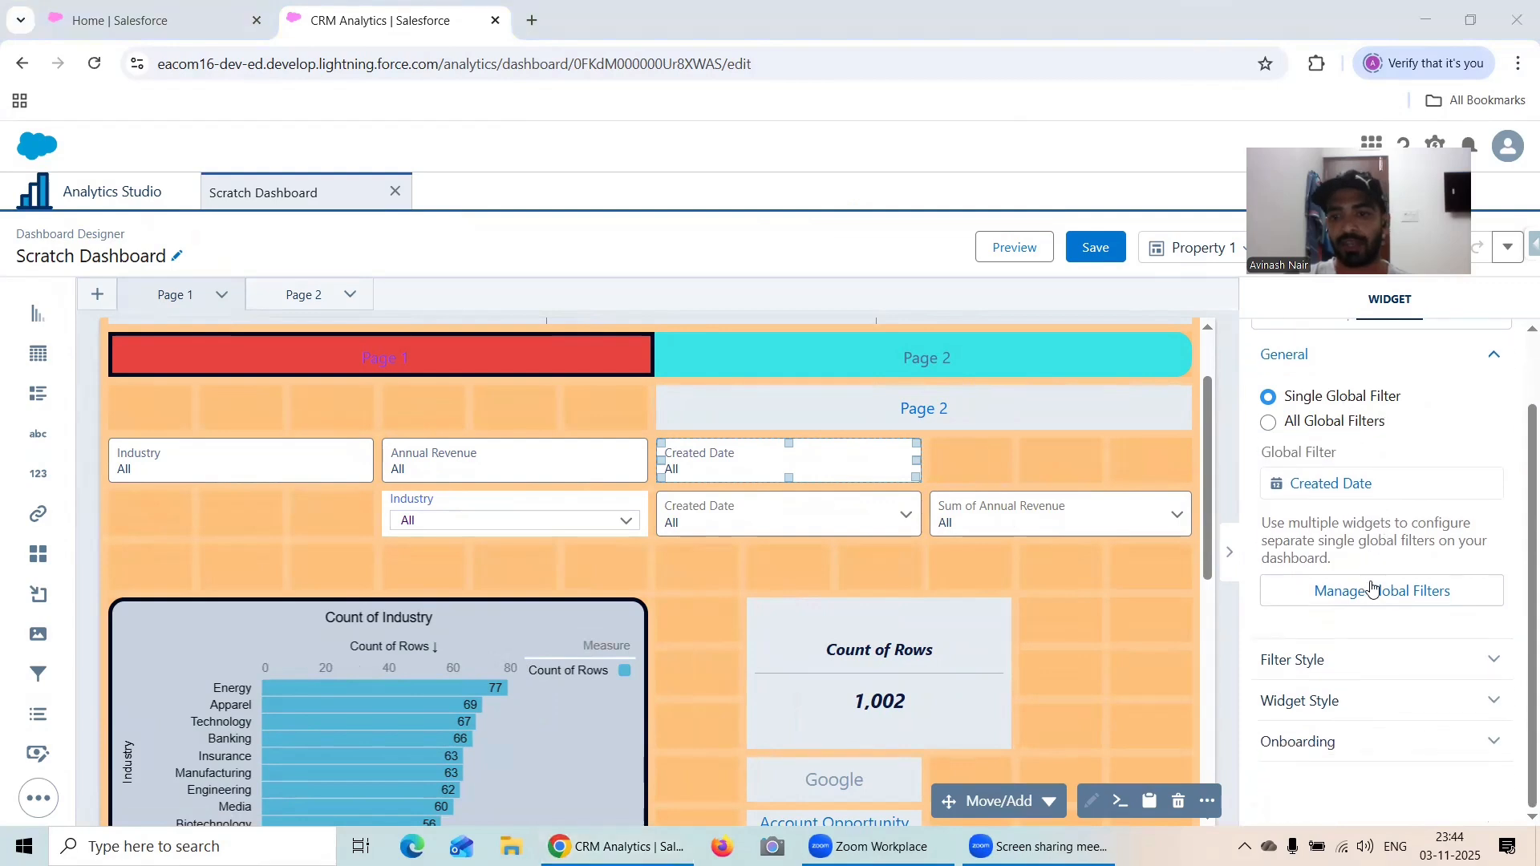
- Set the Industry global filter widget's field color to dark purple
left_click(269, 468)
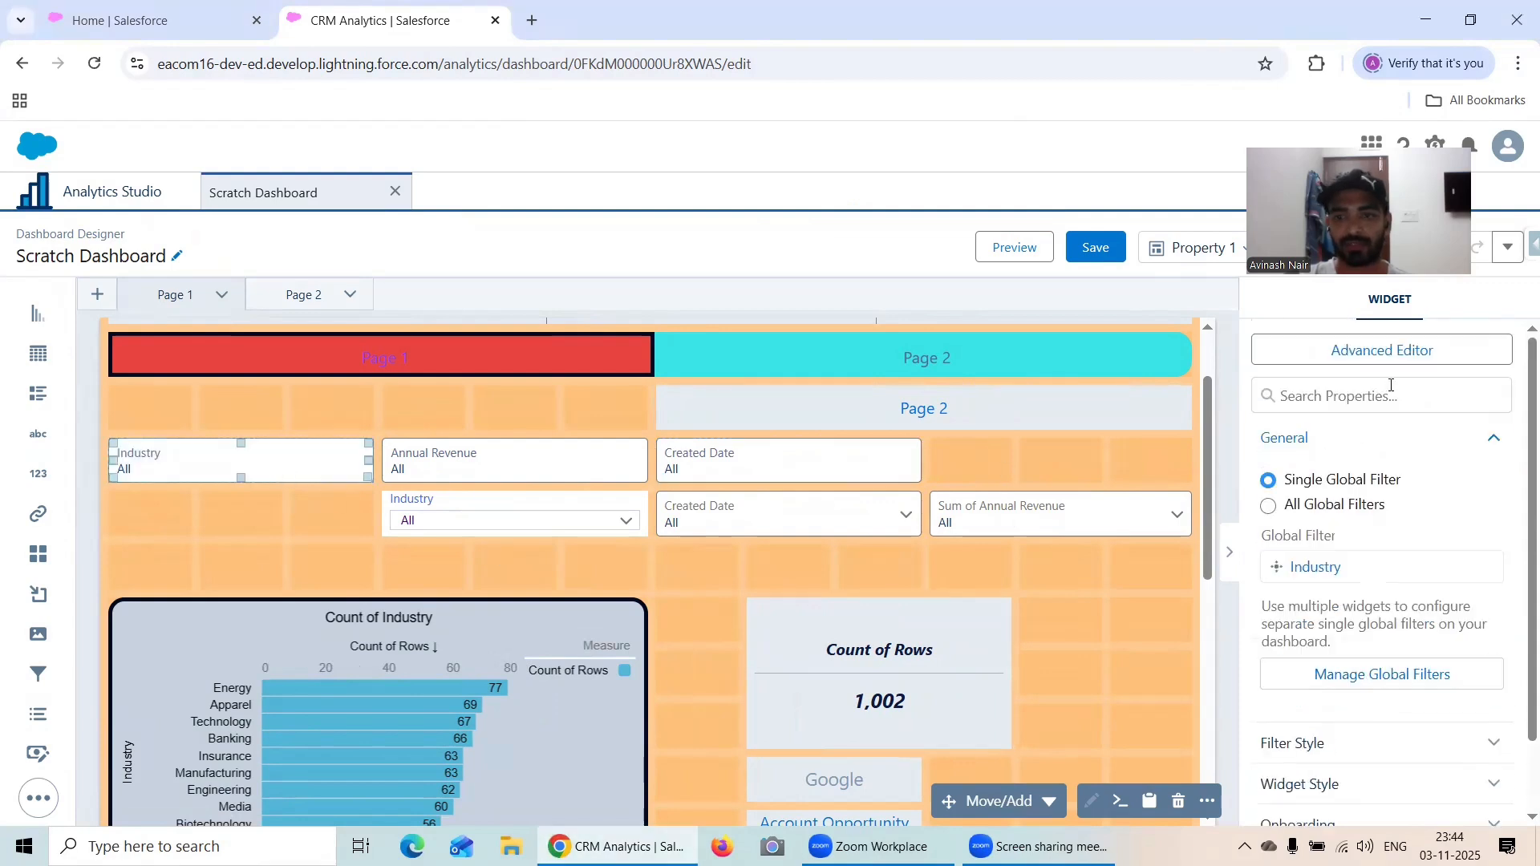
scroll(1393, 551, "down", 1)
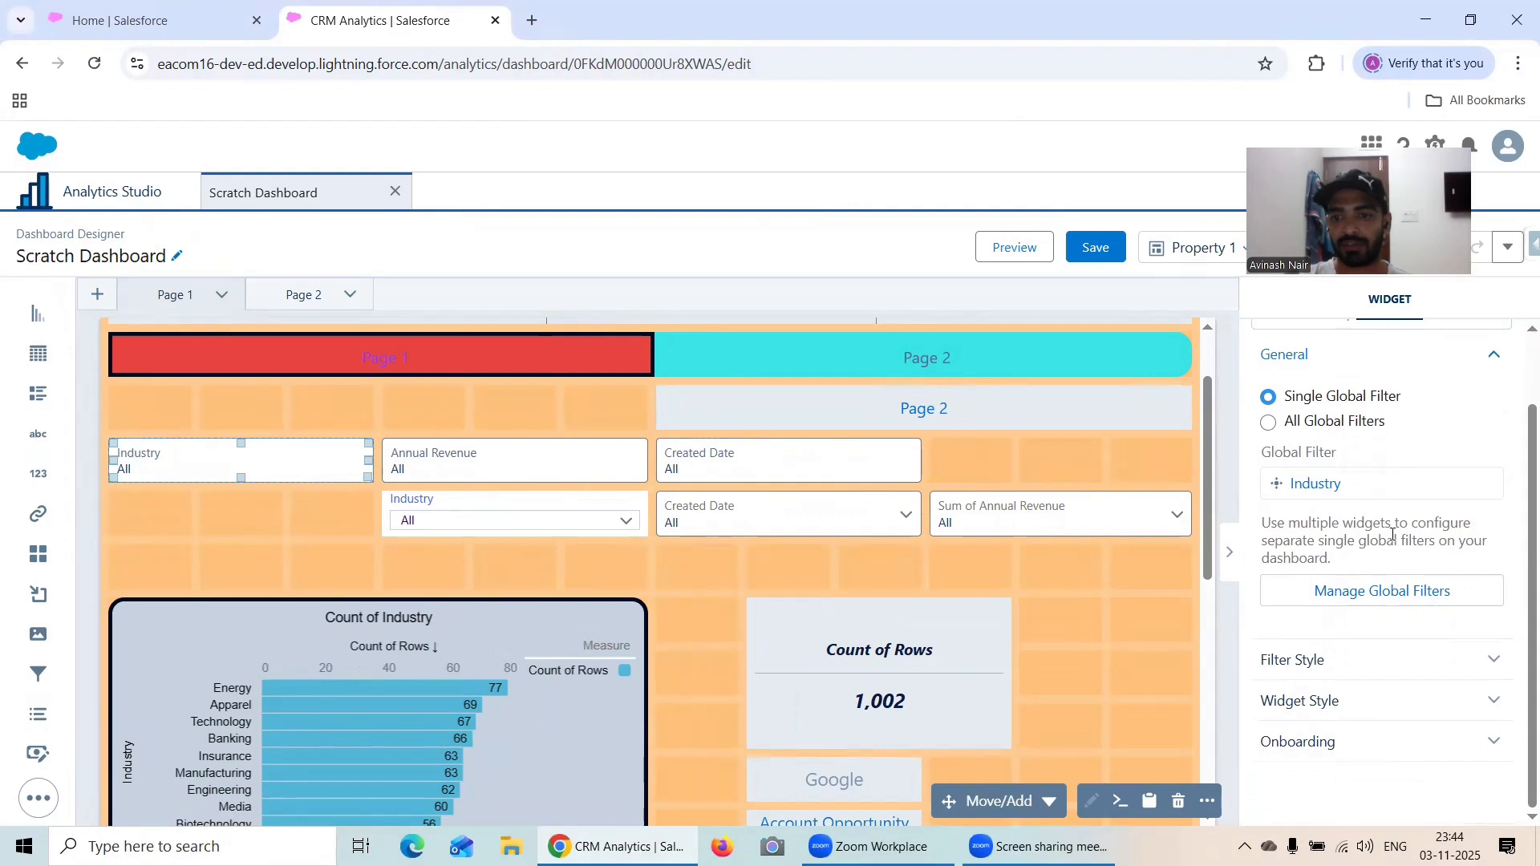
left_click(1340, 662)
scroll(1336, 574, "down", 2)
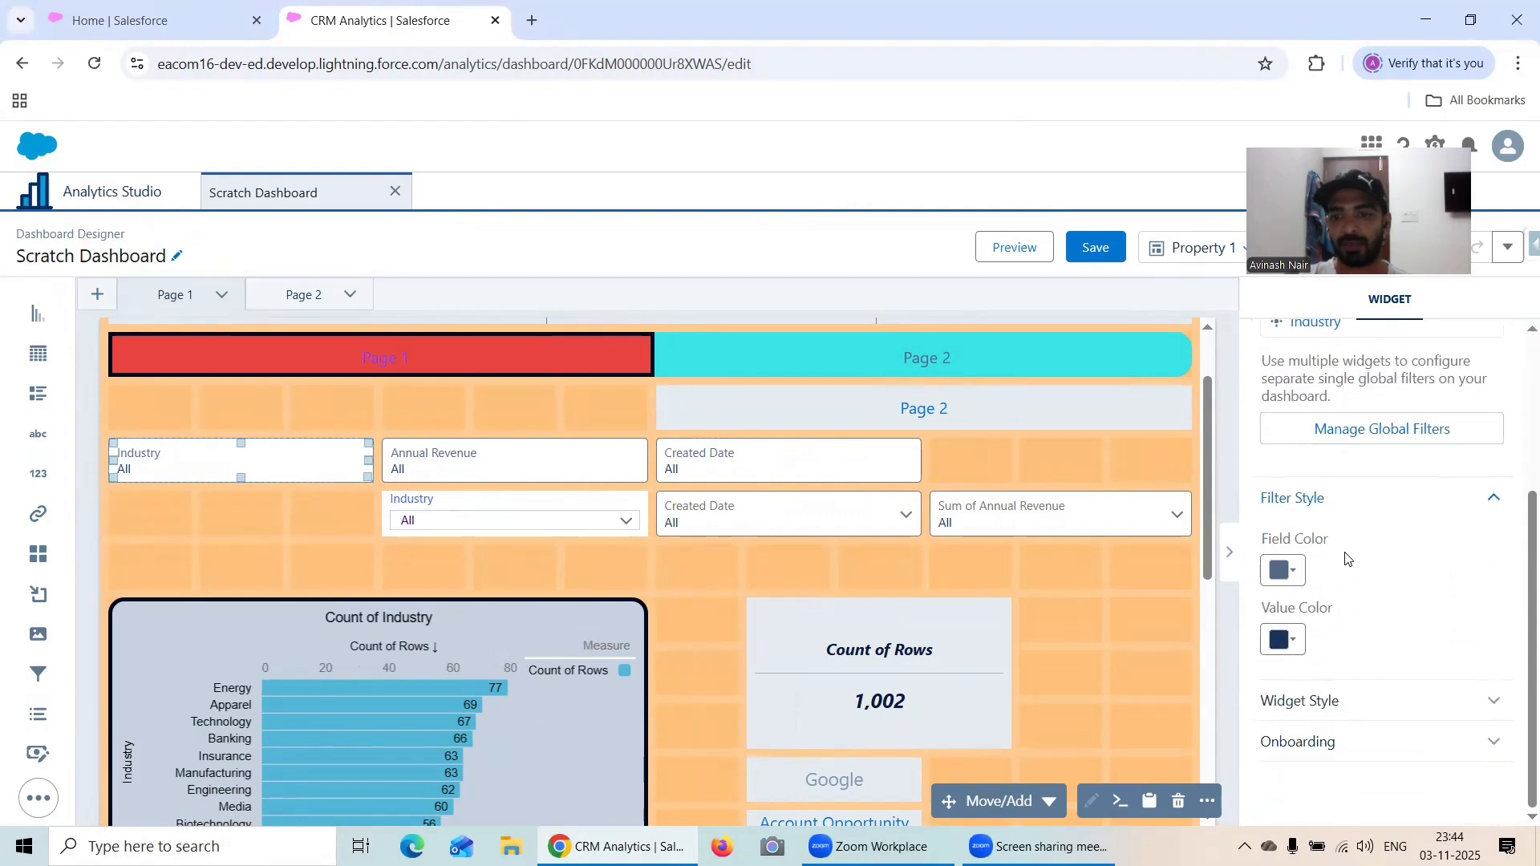
left_click(1283, 571)
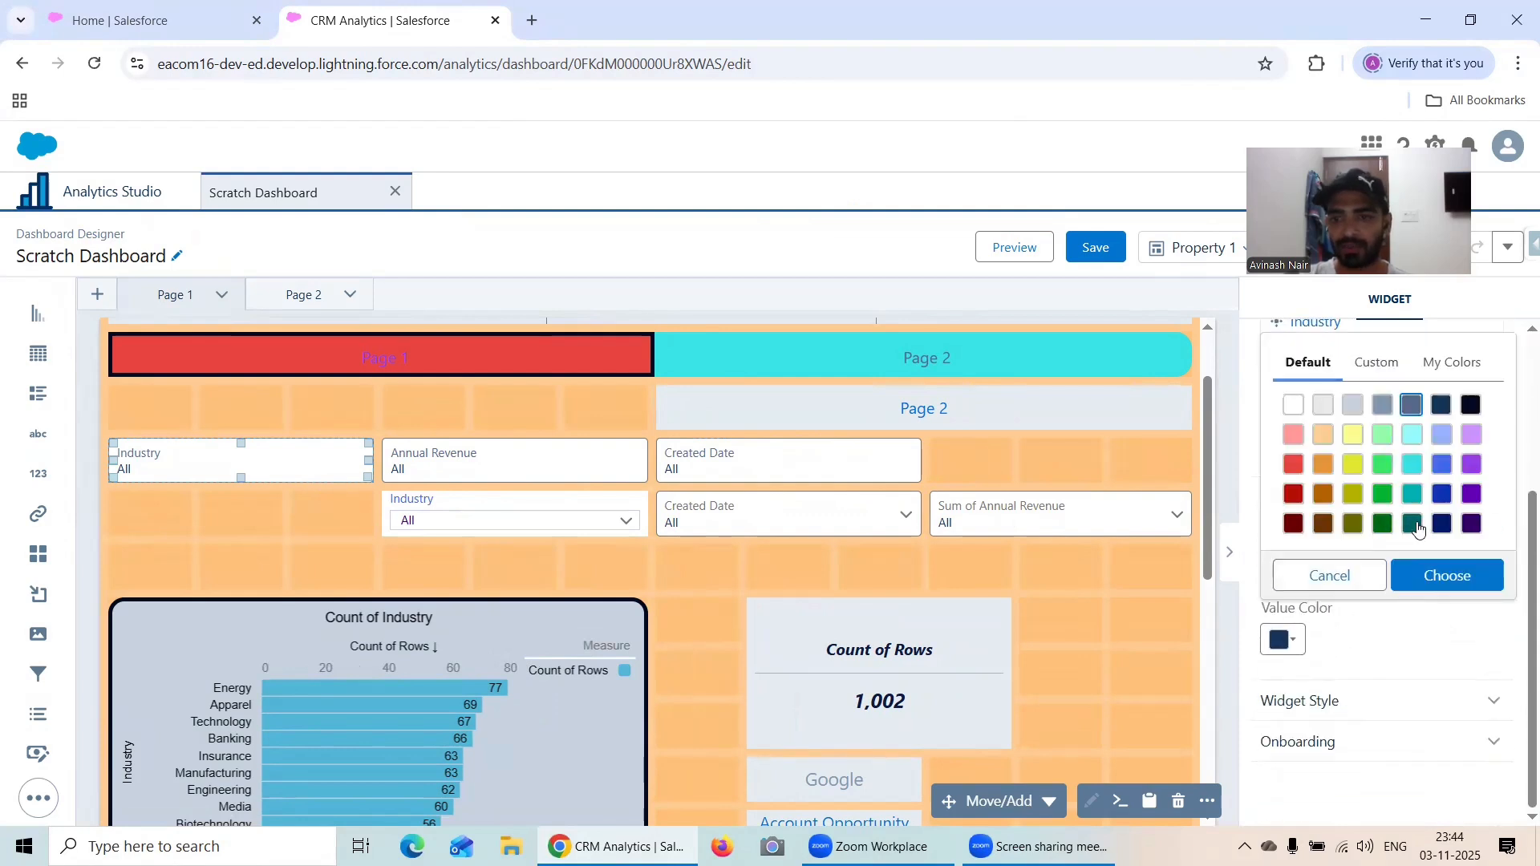
left_click(1472, 524)
left_click(1447, 576)
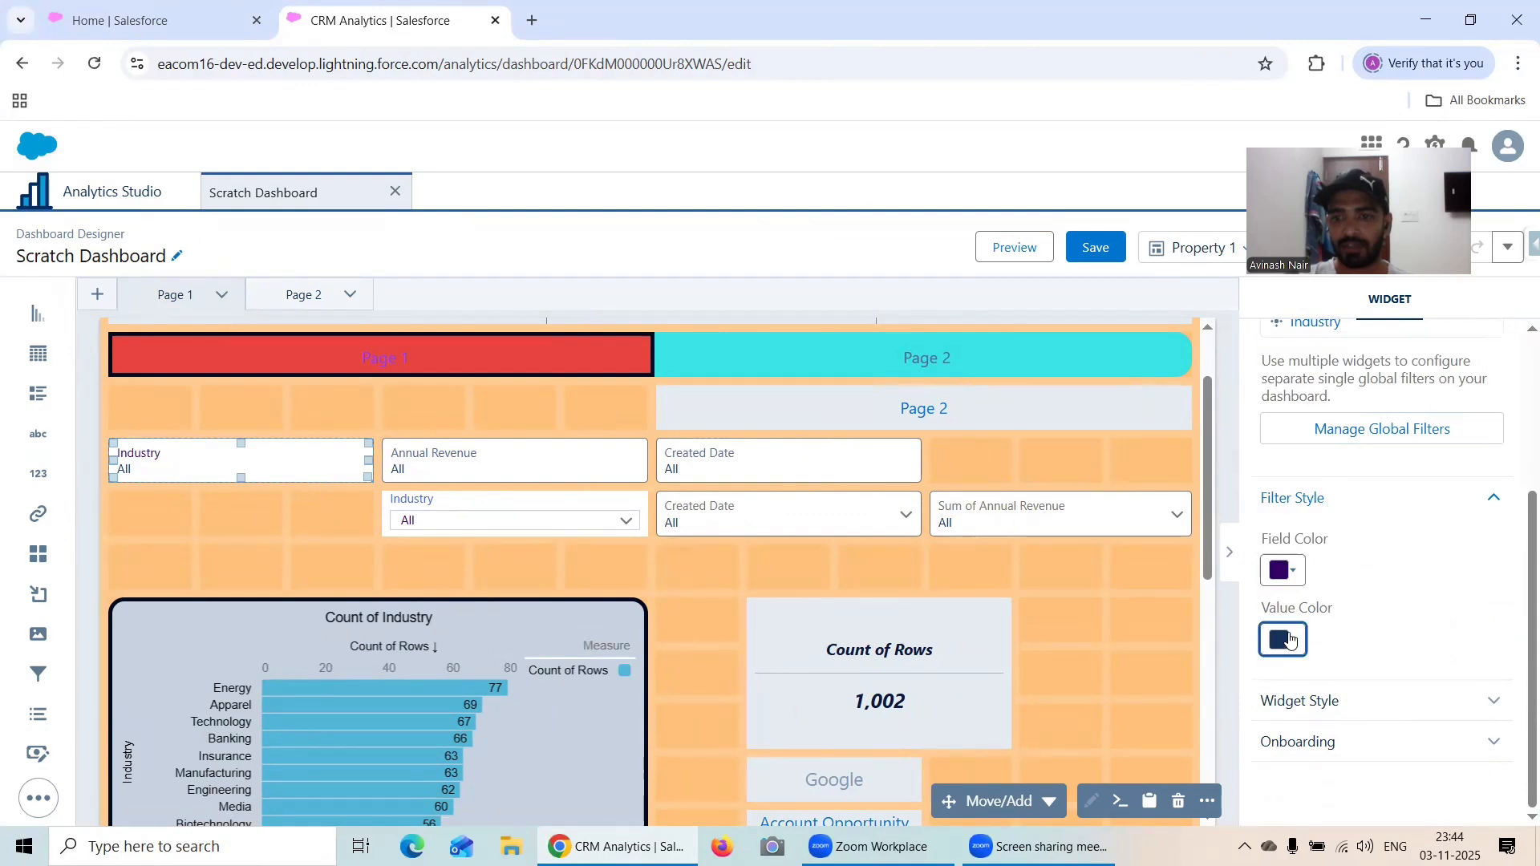
- Set the Industry global filter's value color to yellow and look through its widget style settings
left_click(1286, 640)
left_click(1351, 491)
left_click(1436, 599)
left_click(1355, 703)
scroll(1356, 617, "down", 5)
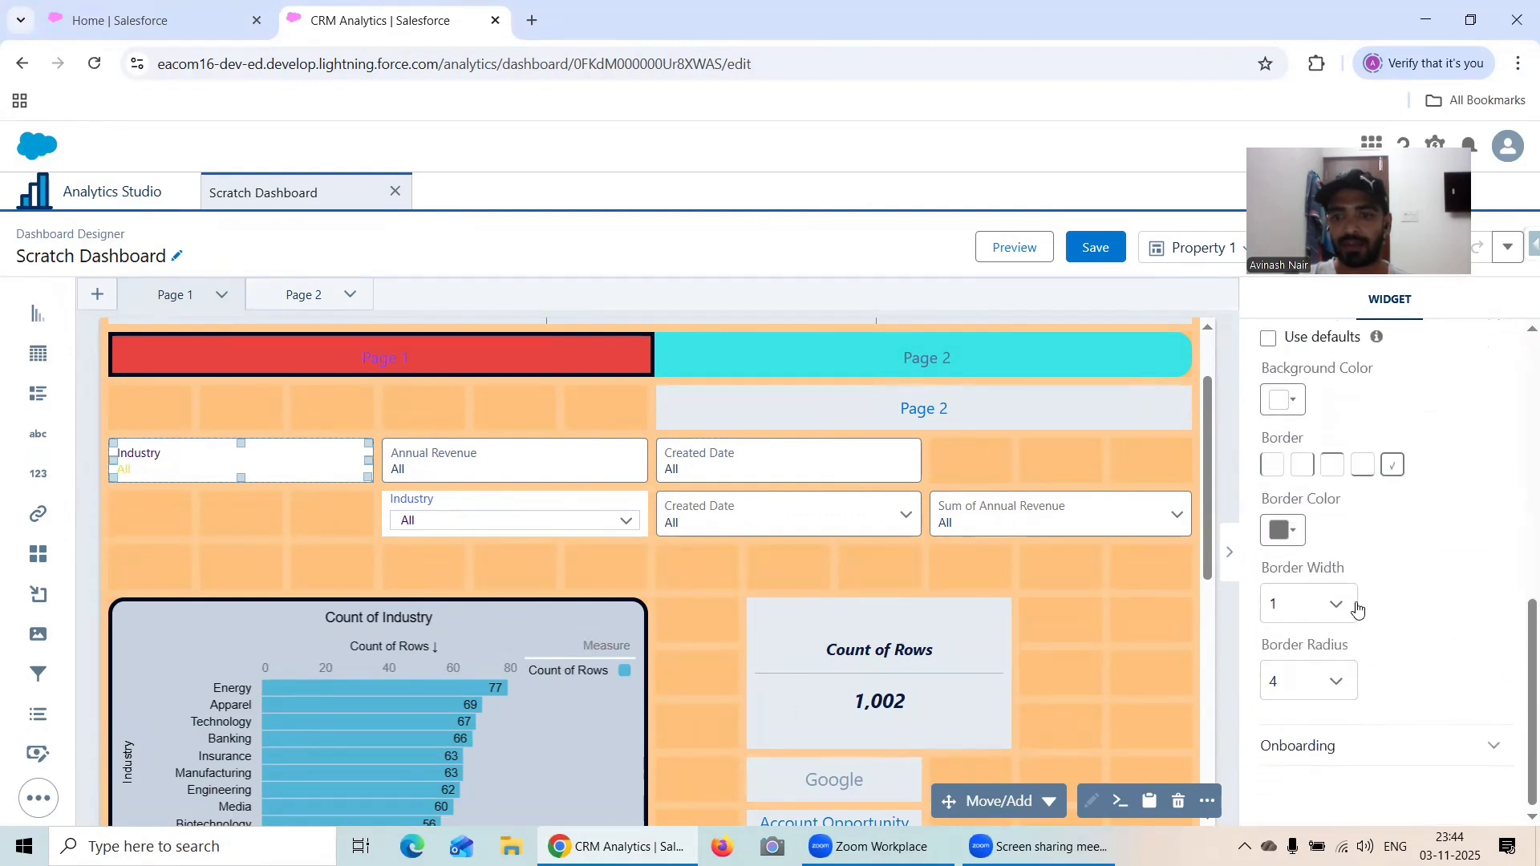
scroll(1335, 600, "down", 1)
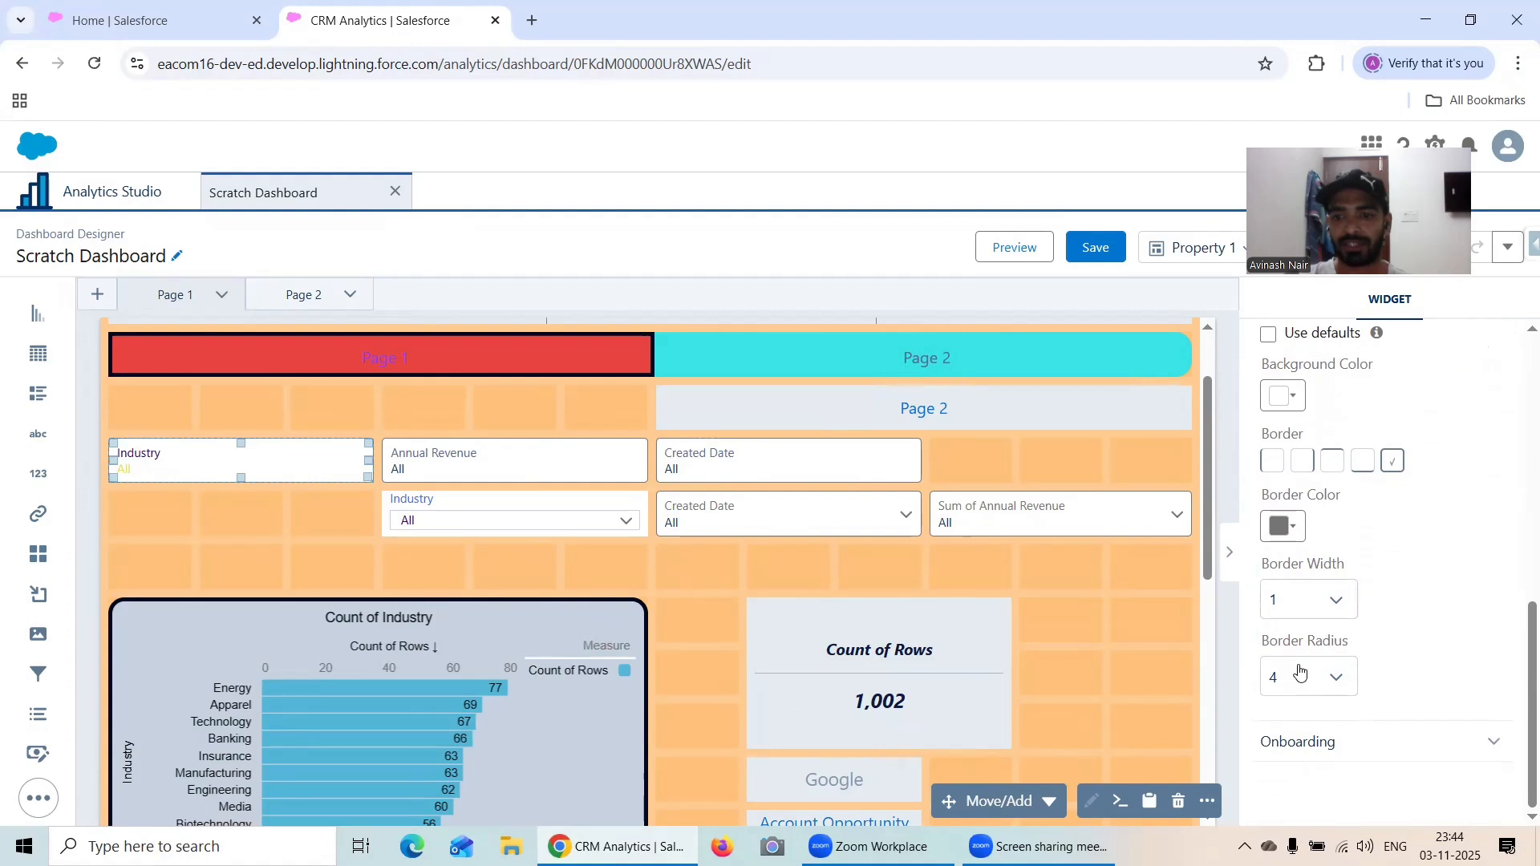
scroll(1276, 625, "up", 4)
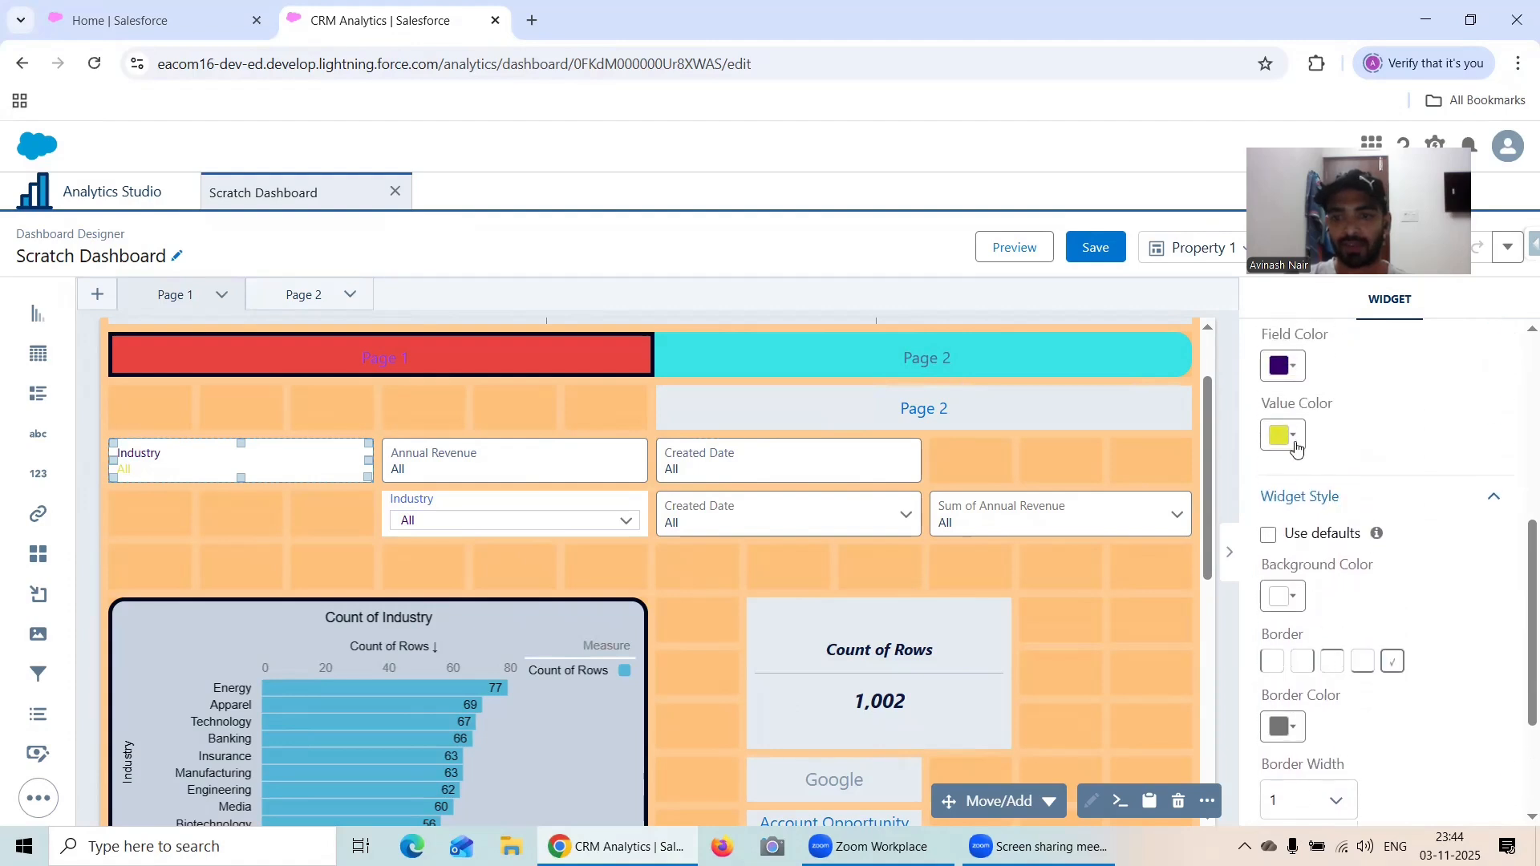
- Set the Industry global filter's value color to dark brown
left_click(1289, 437)
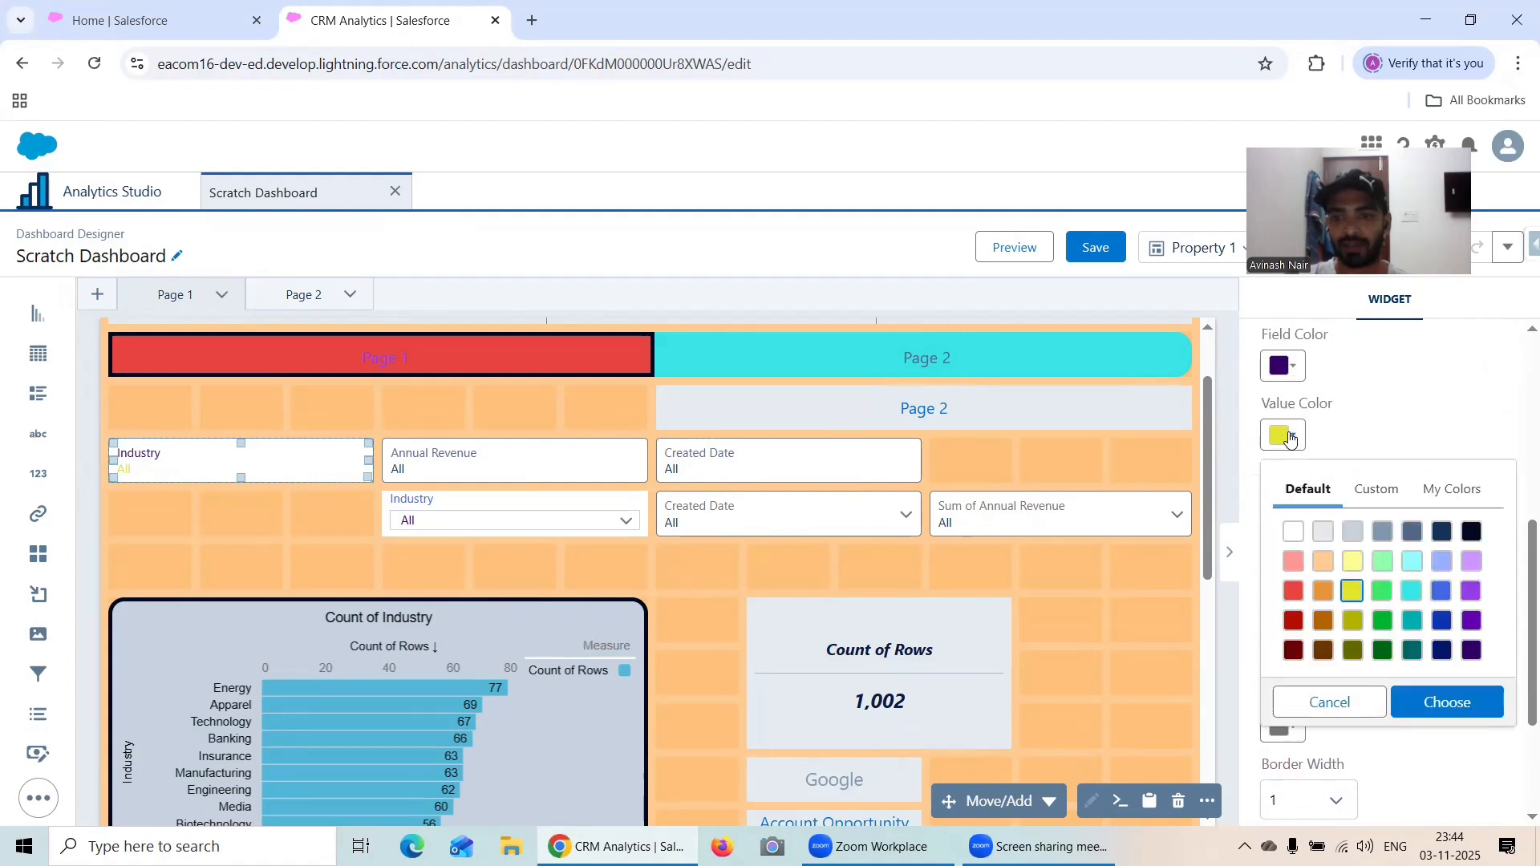
left_click(1322, 649)
left_click(1450, 699)
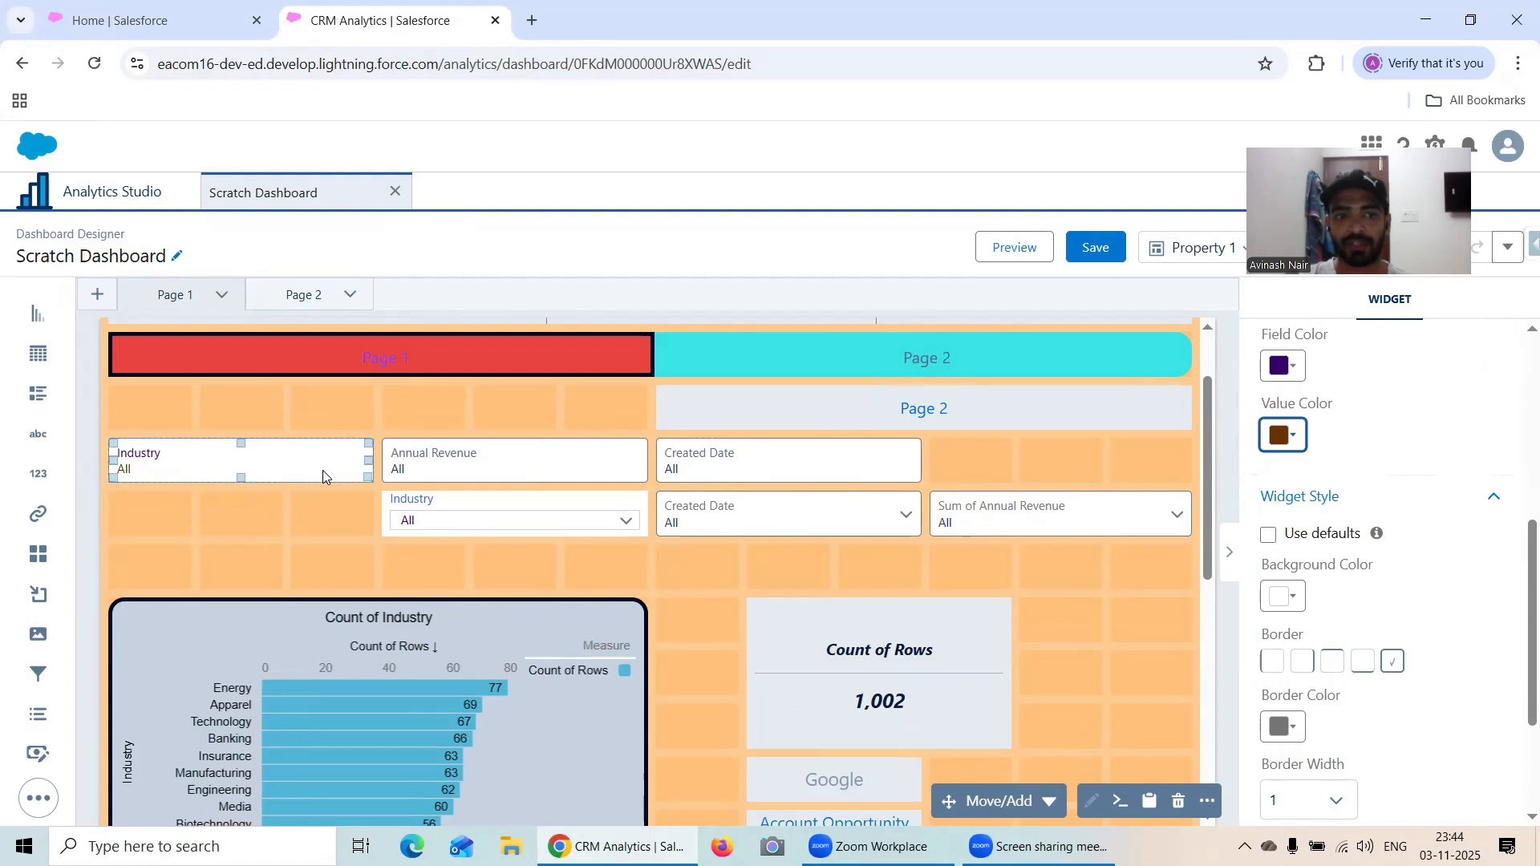
scroll(1322, 527, "down", 1)
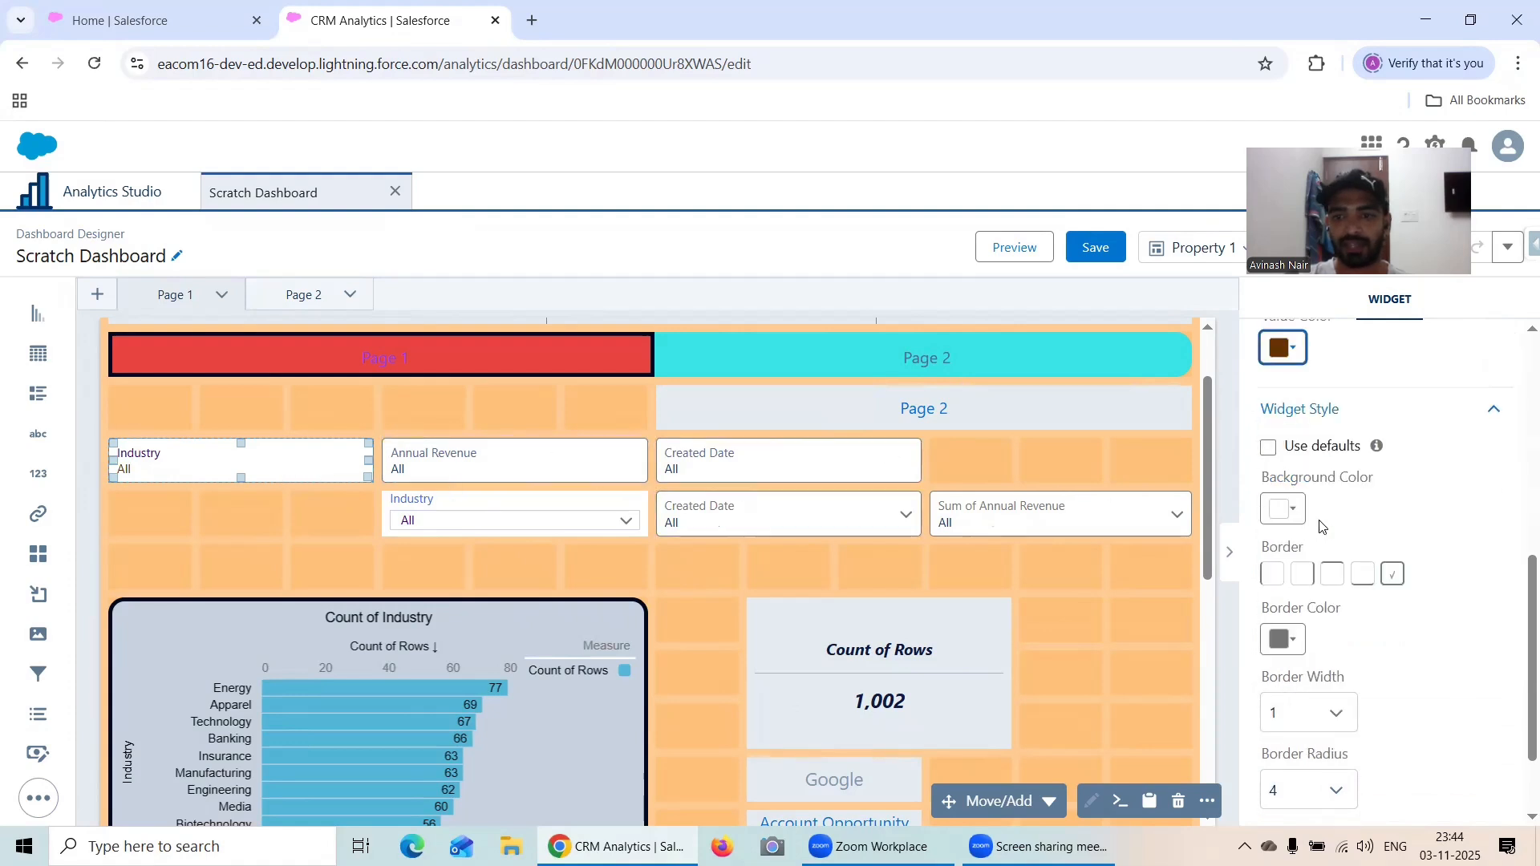
scroll(1322, 527, "up", 5)
- Review the filter style and widget style settings of the Annual Revenue global filter widget
left_click(505, 469)
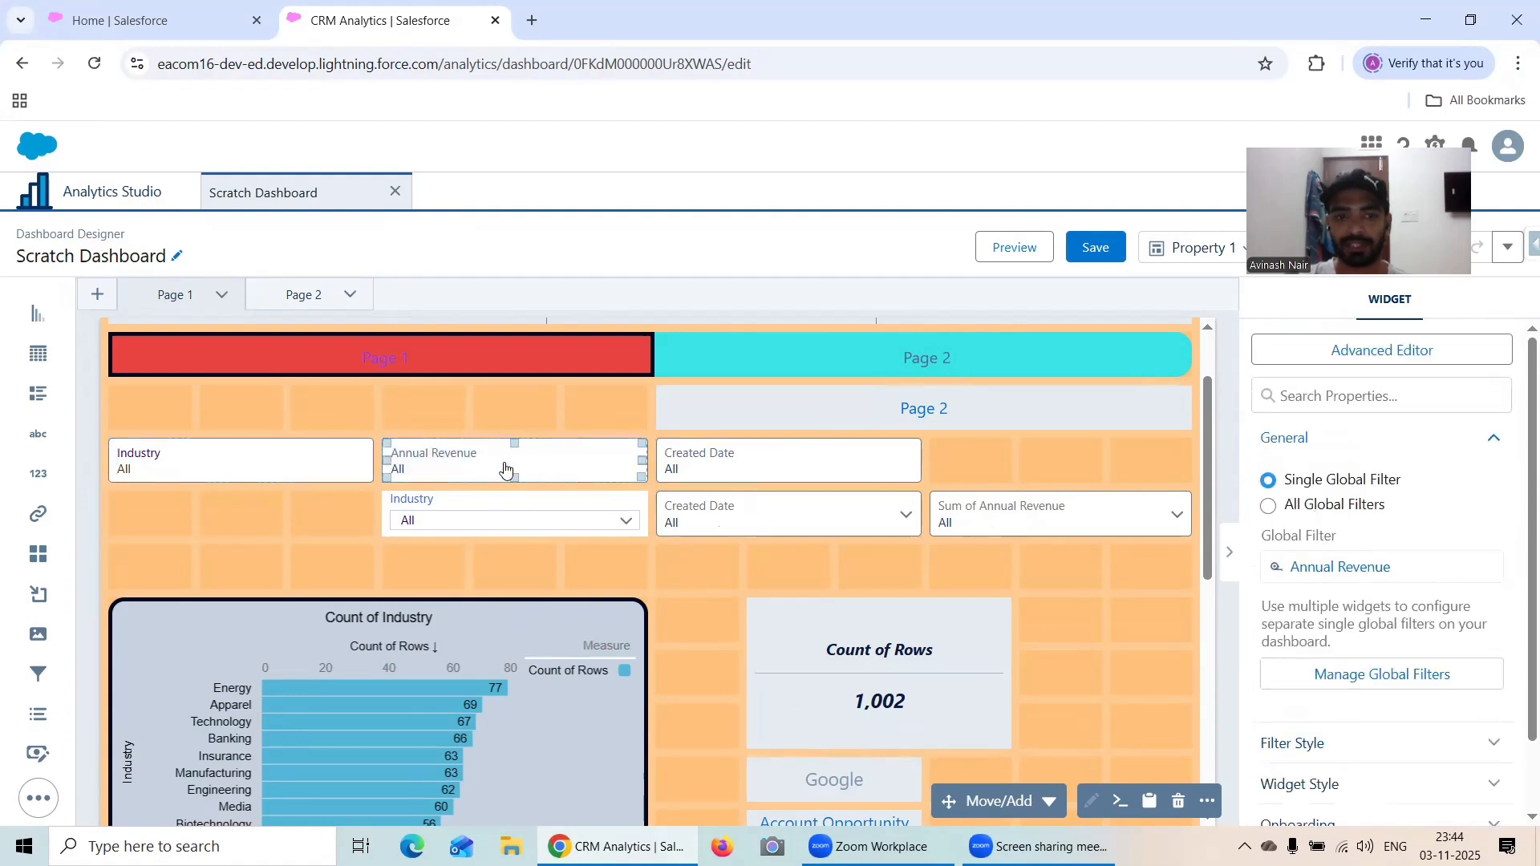
scroll(1315, 522, "down", 1)
left_click(1316, 661)
scroll(1356, 563, "down", 2)
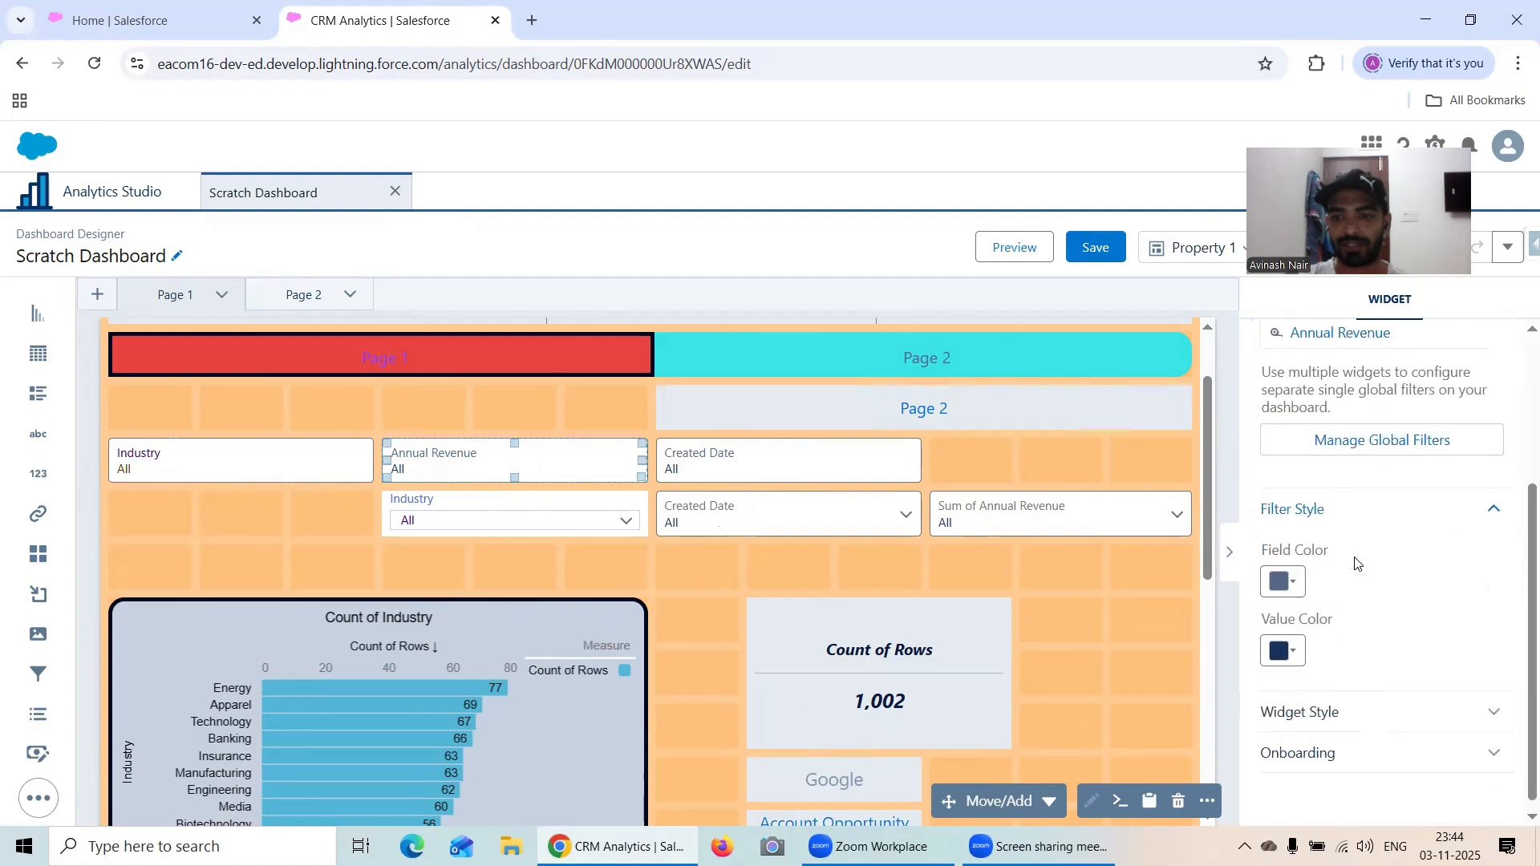
left_click(1338, 712)
scroll(1338, 690, "down", 2)
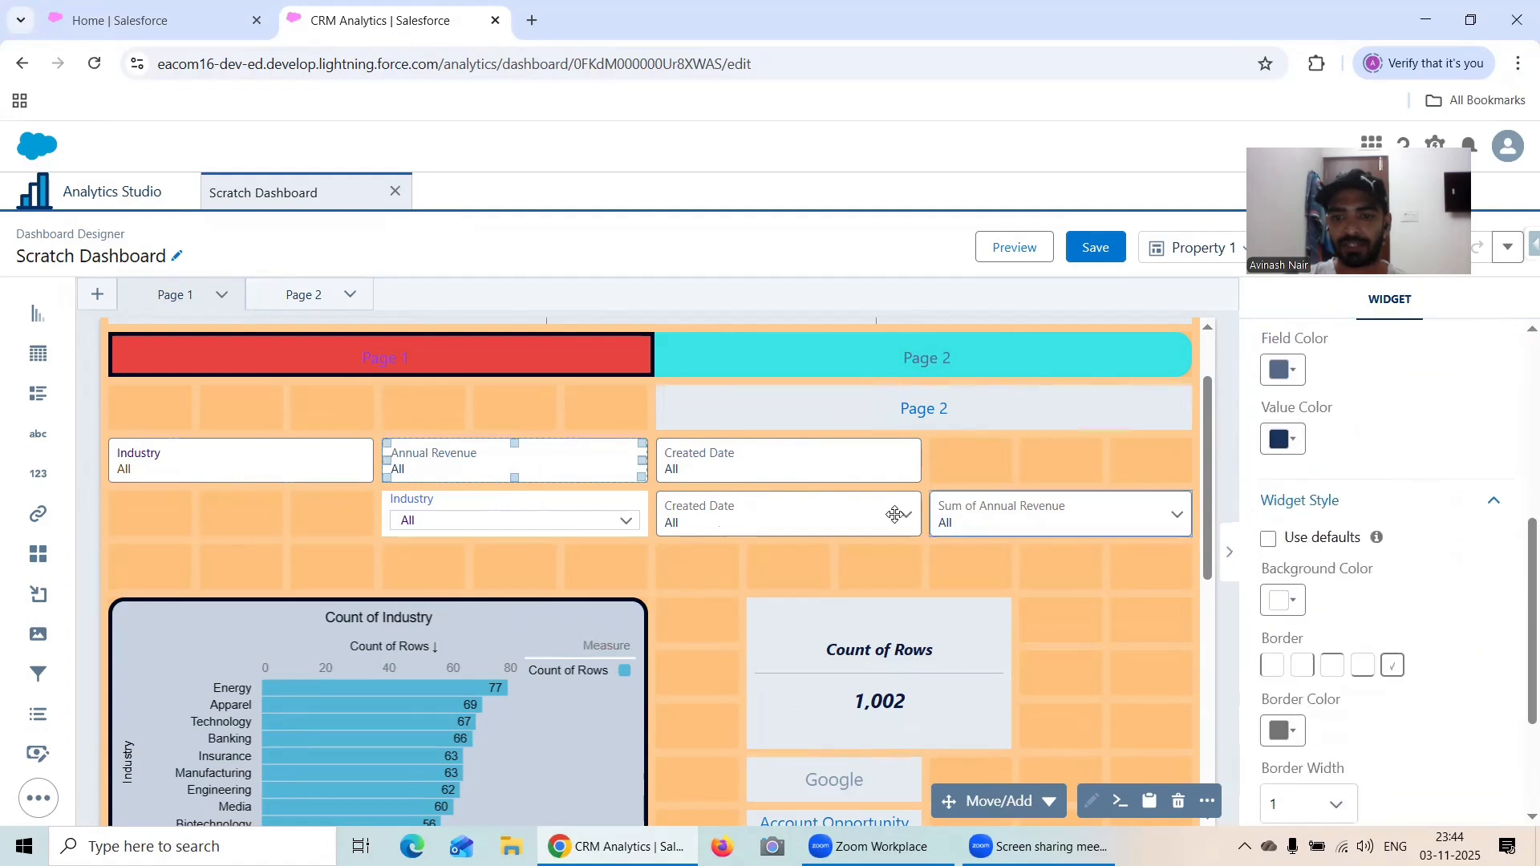
- Set the Annual Revenue global filter's title to "Global Filter Annual Revenue" through the dashboard's global filter management and apply it
left_click(719, 476)
scroll(1385, 518, "down", 1)
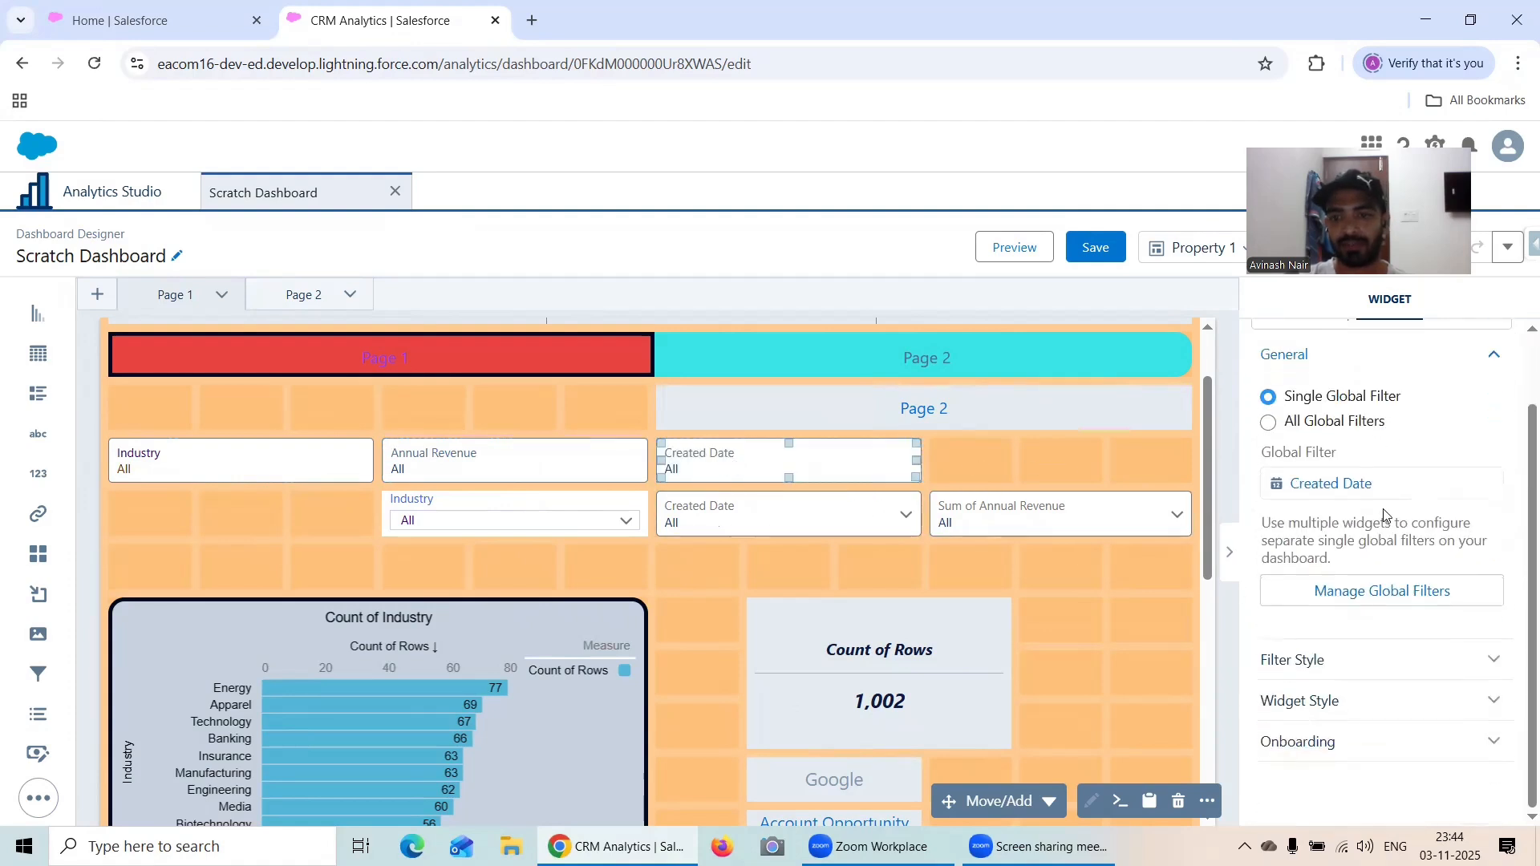
left_click(1375, 591)
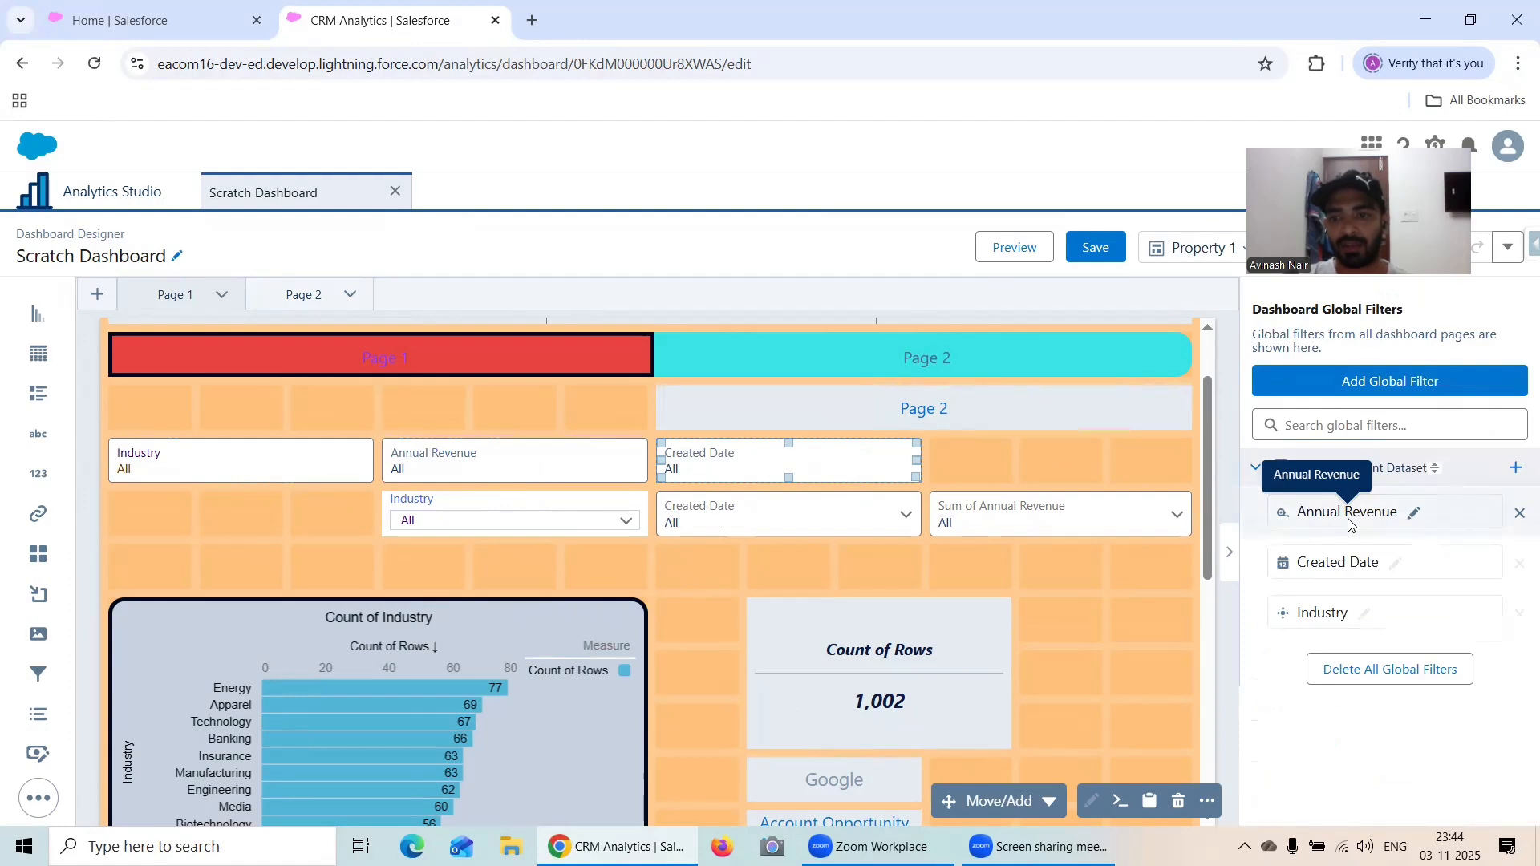
left_click(1414, 513)
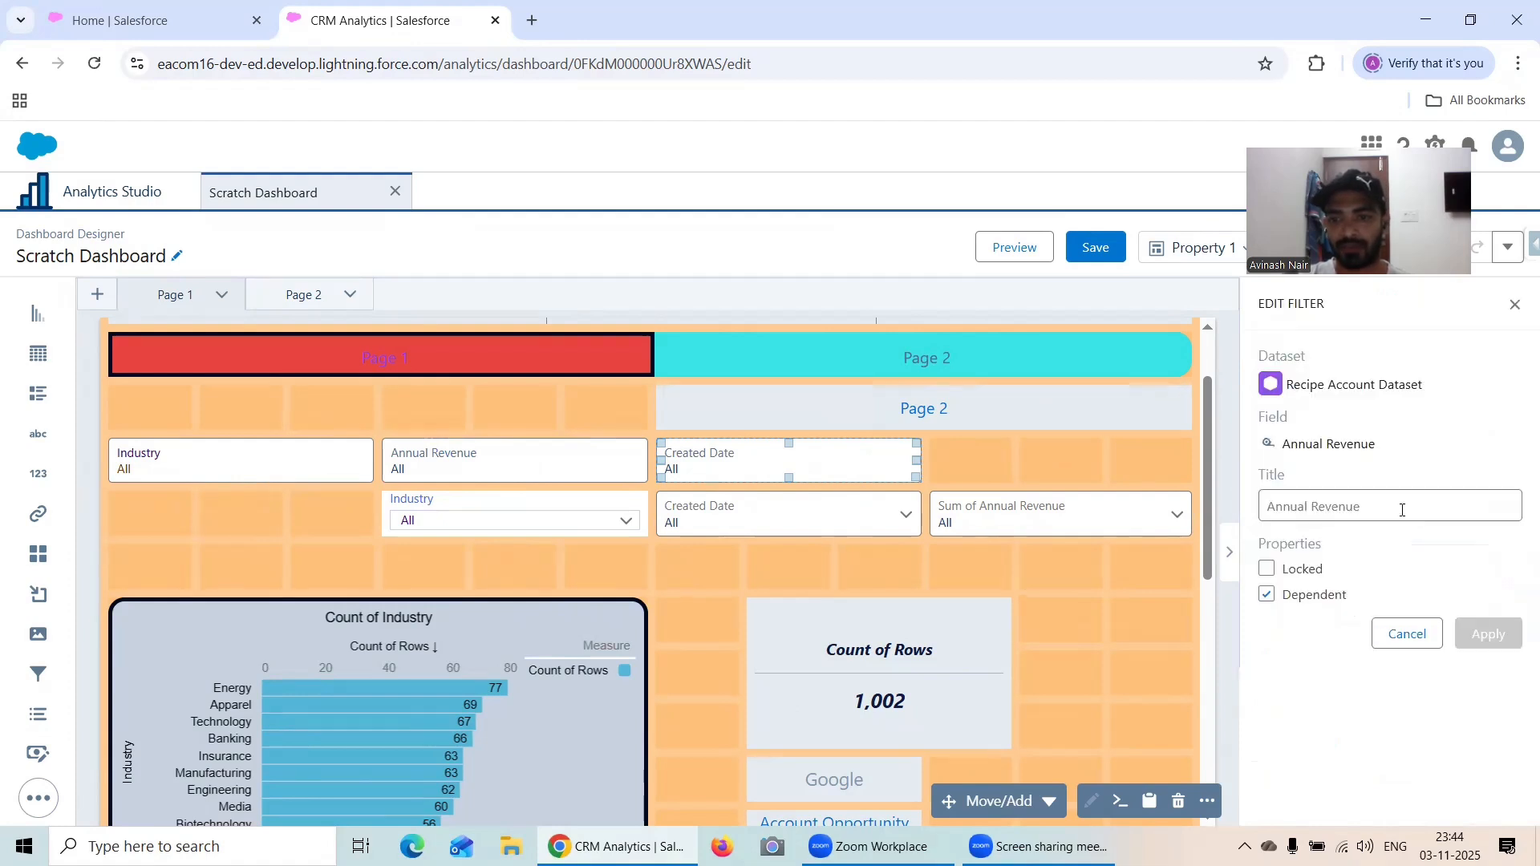
left_click(1277, 503)
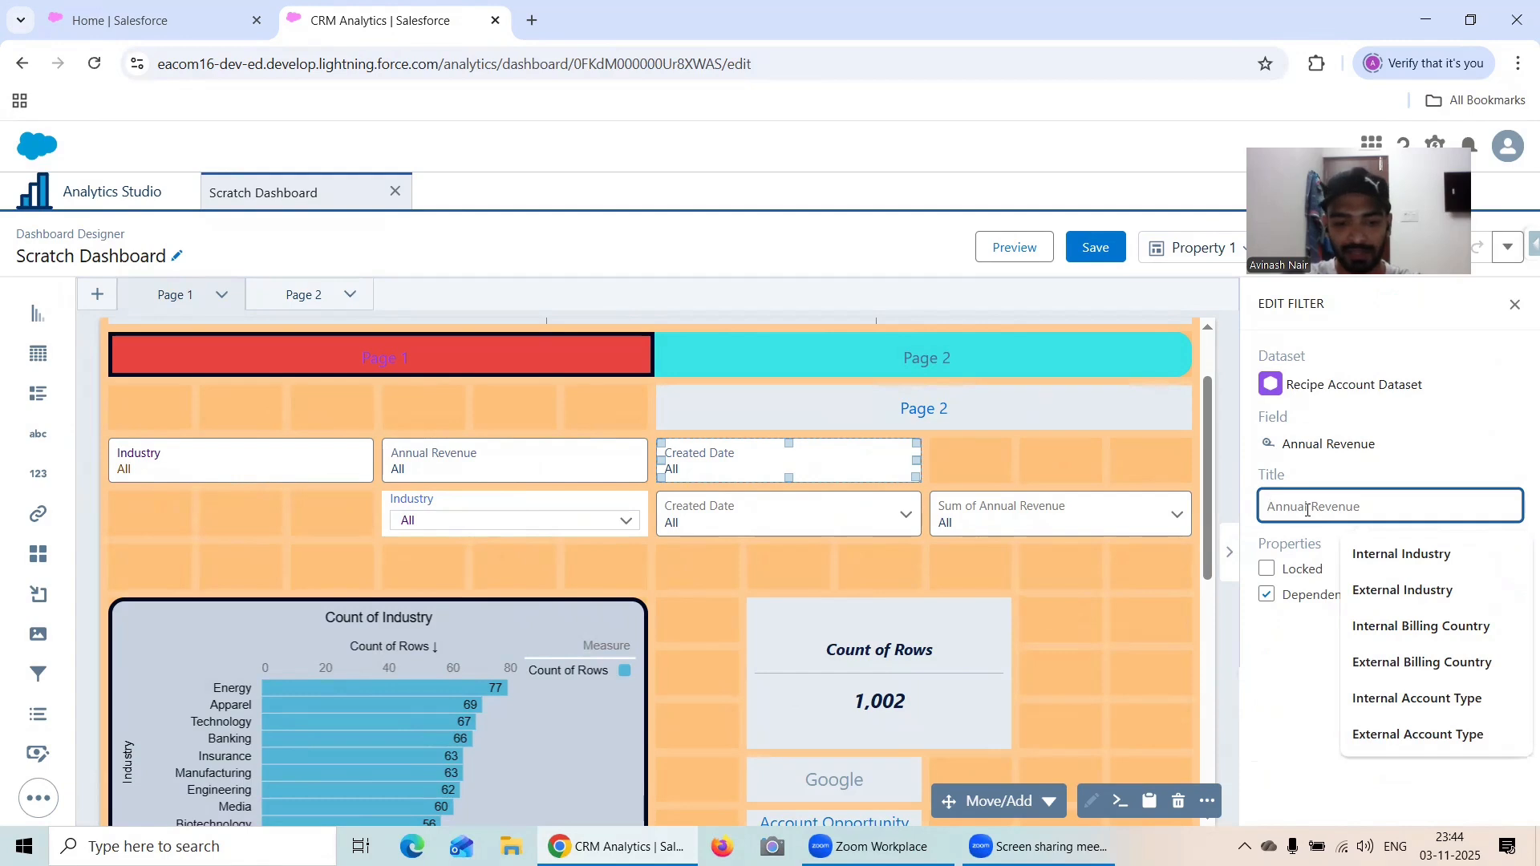
type("Global Filter Ann")
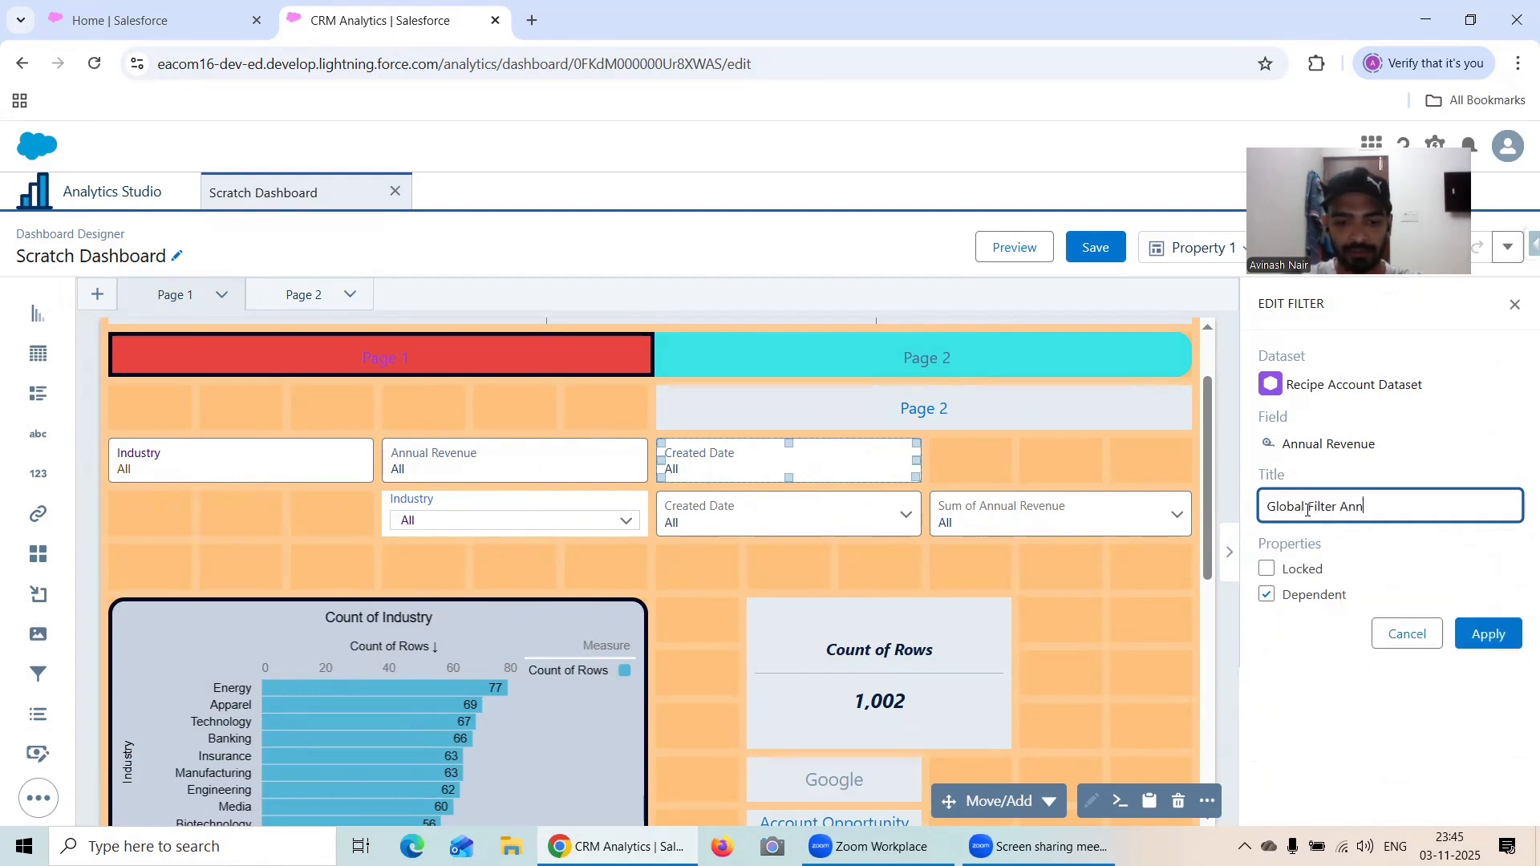
type("ual Revenue")
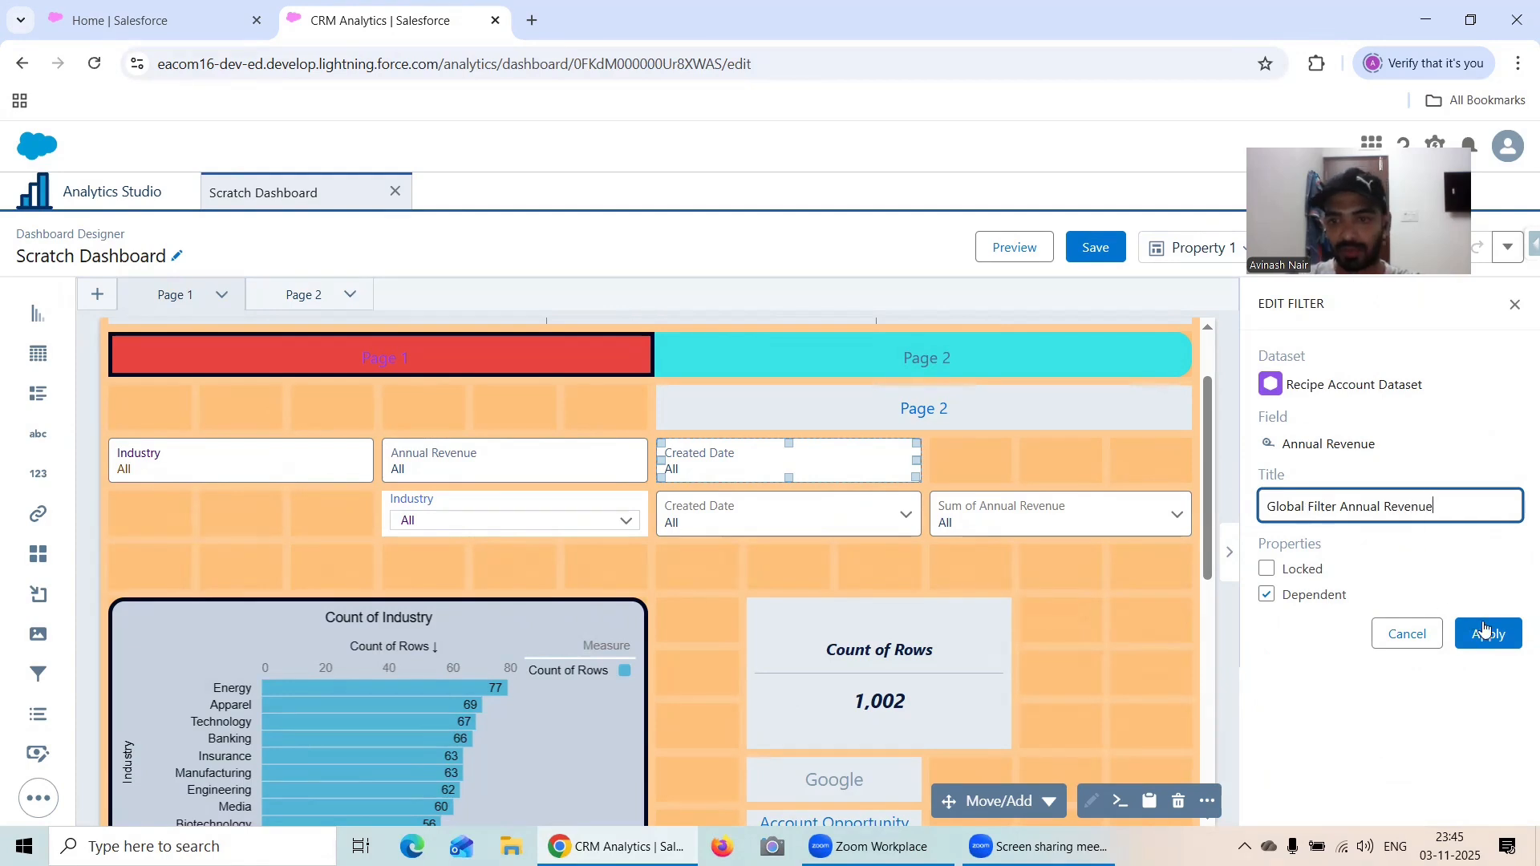
left_click(1484, 633)
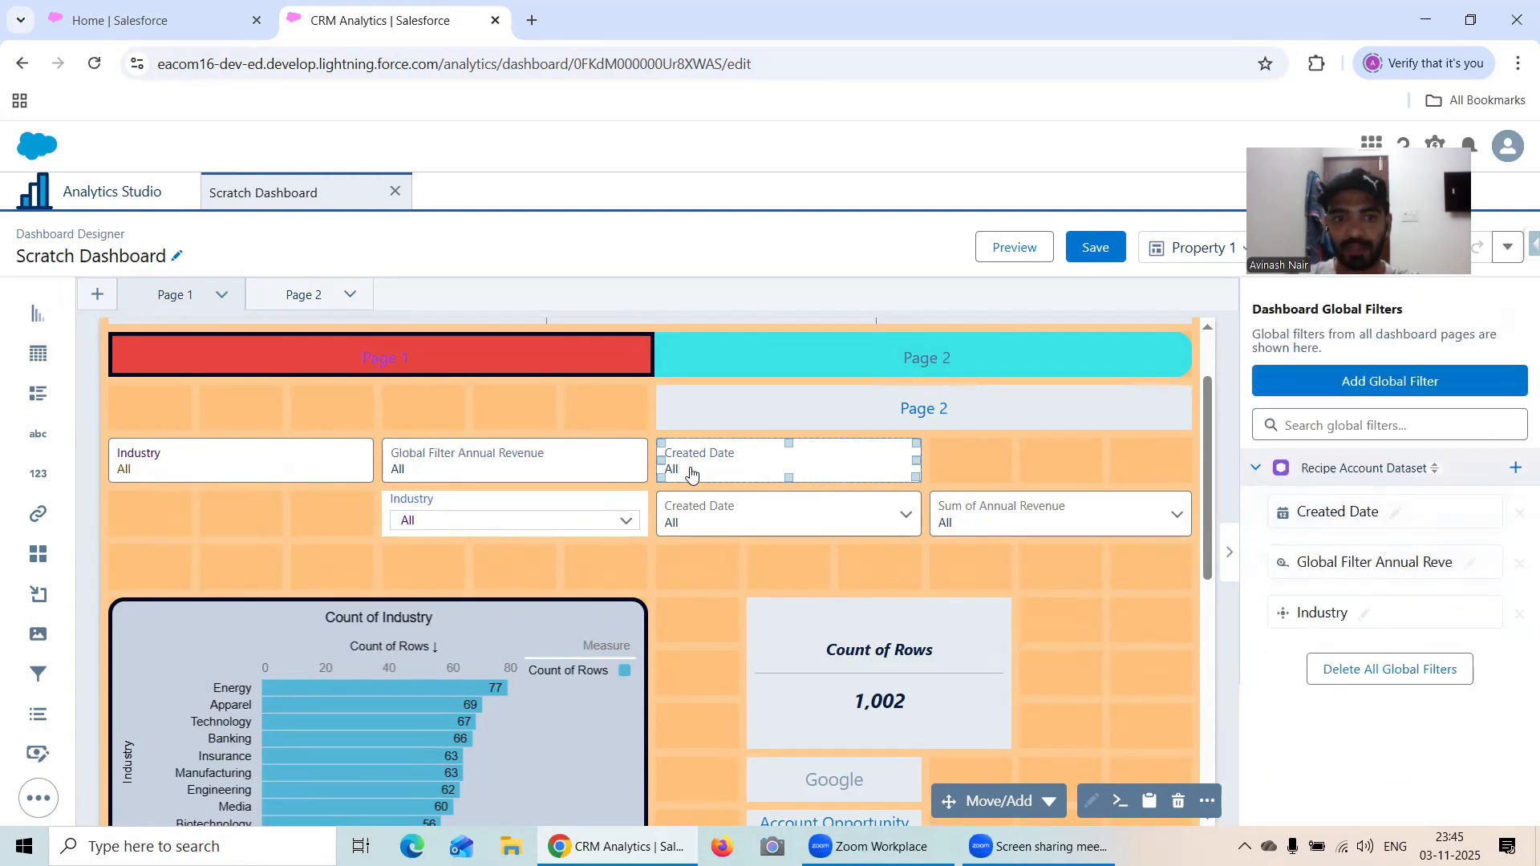
- Set the Created Date global filter's title to "Global Filter Created Date" and apply it
left_click(1397, 514)
left_click(1355, 503)
type("Global Fil")
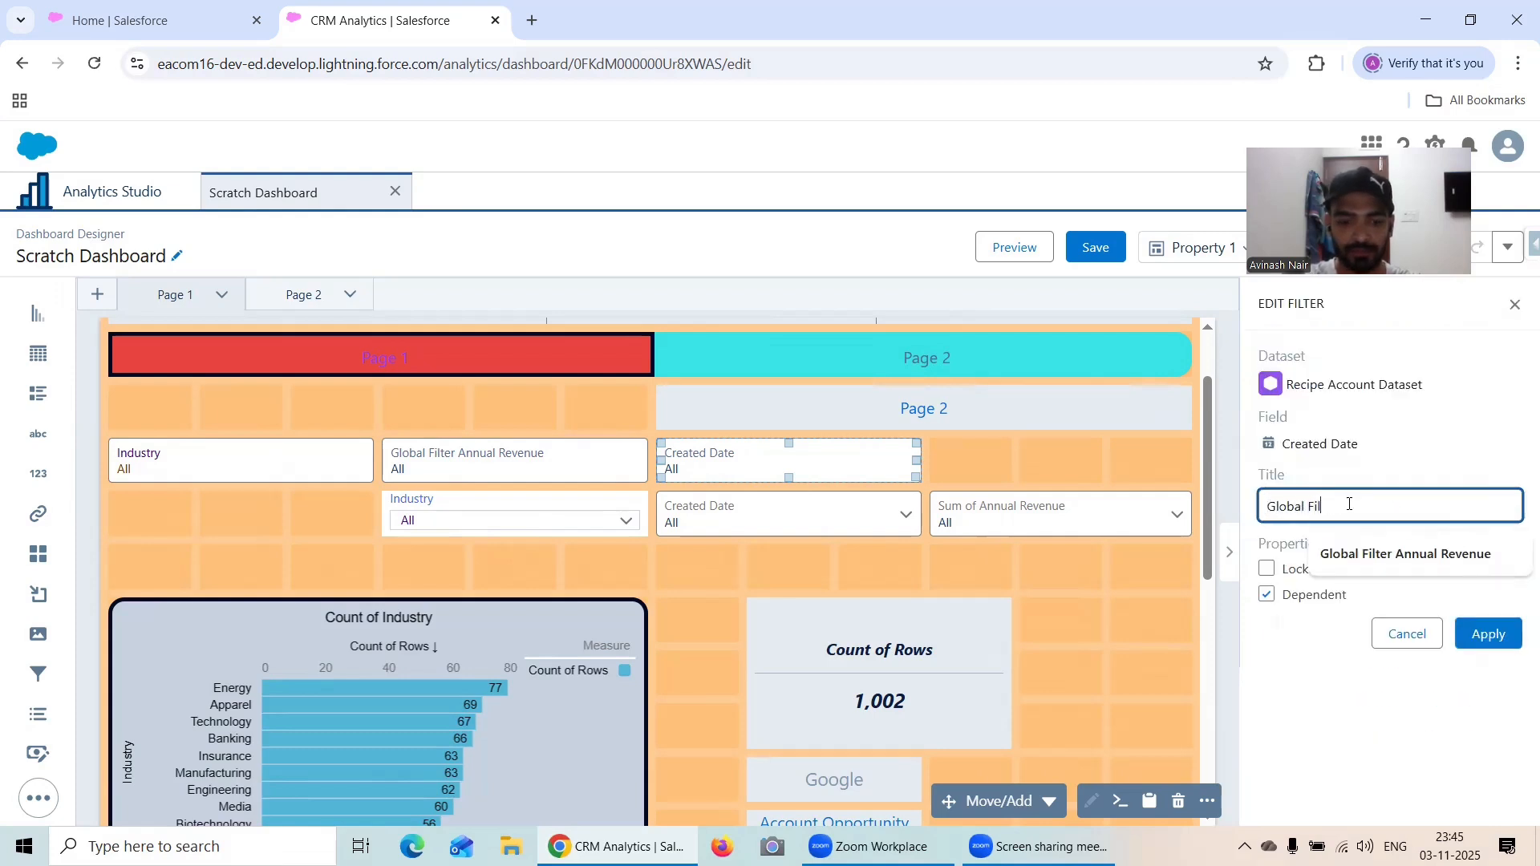
type("ter Create")
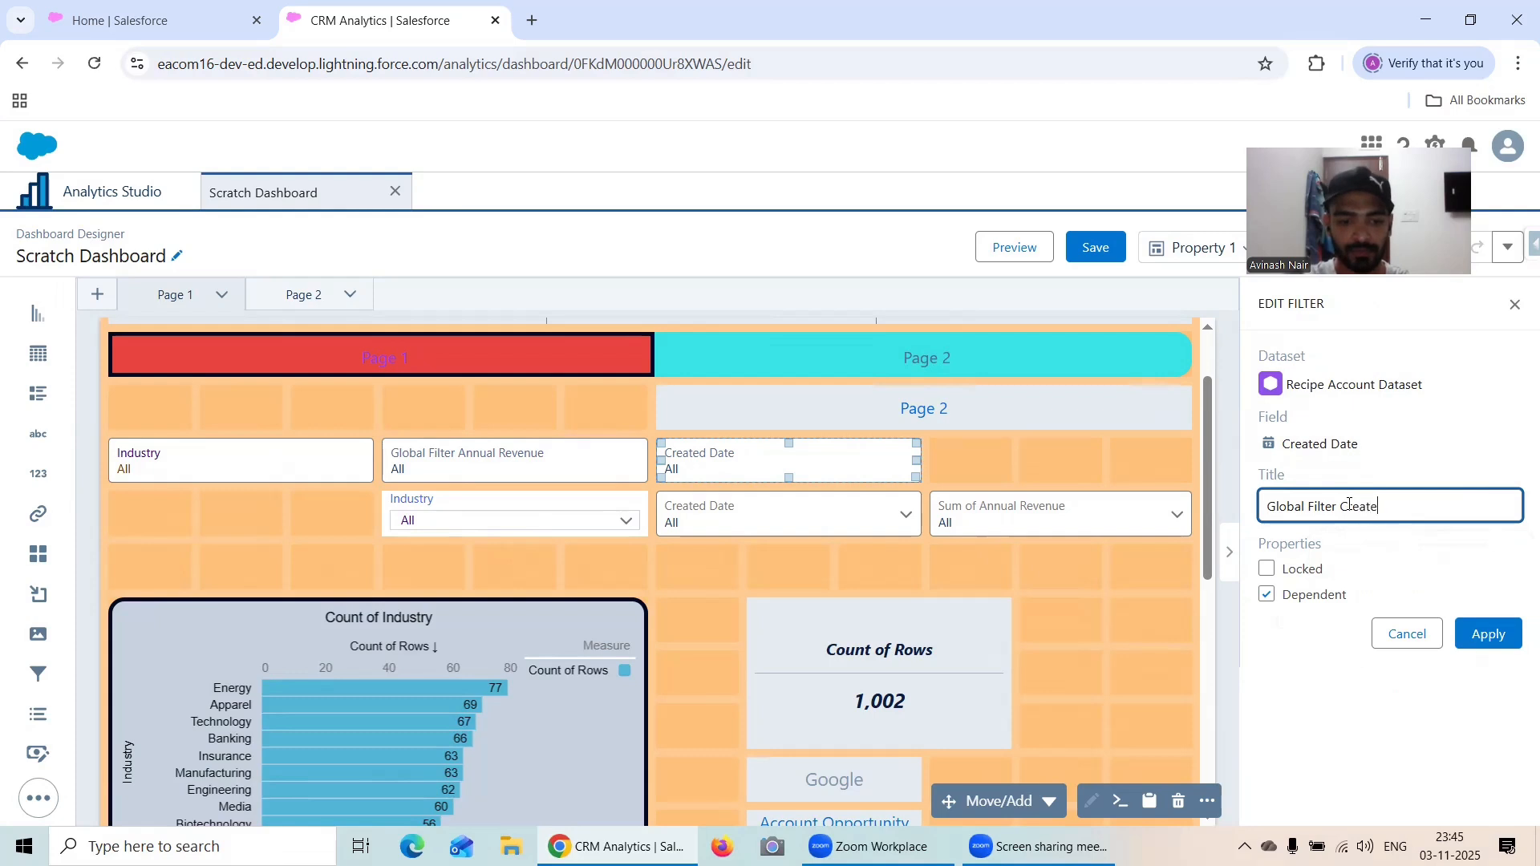
type("d Date")
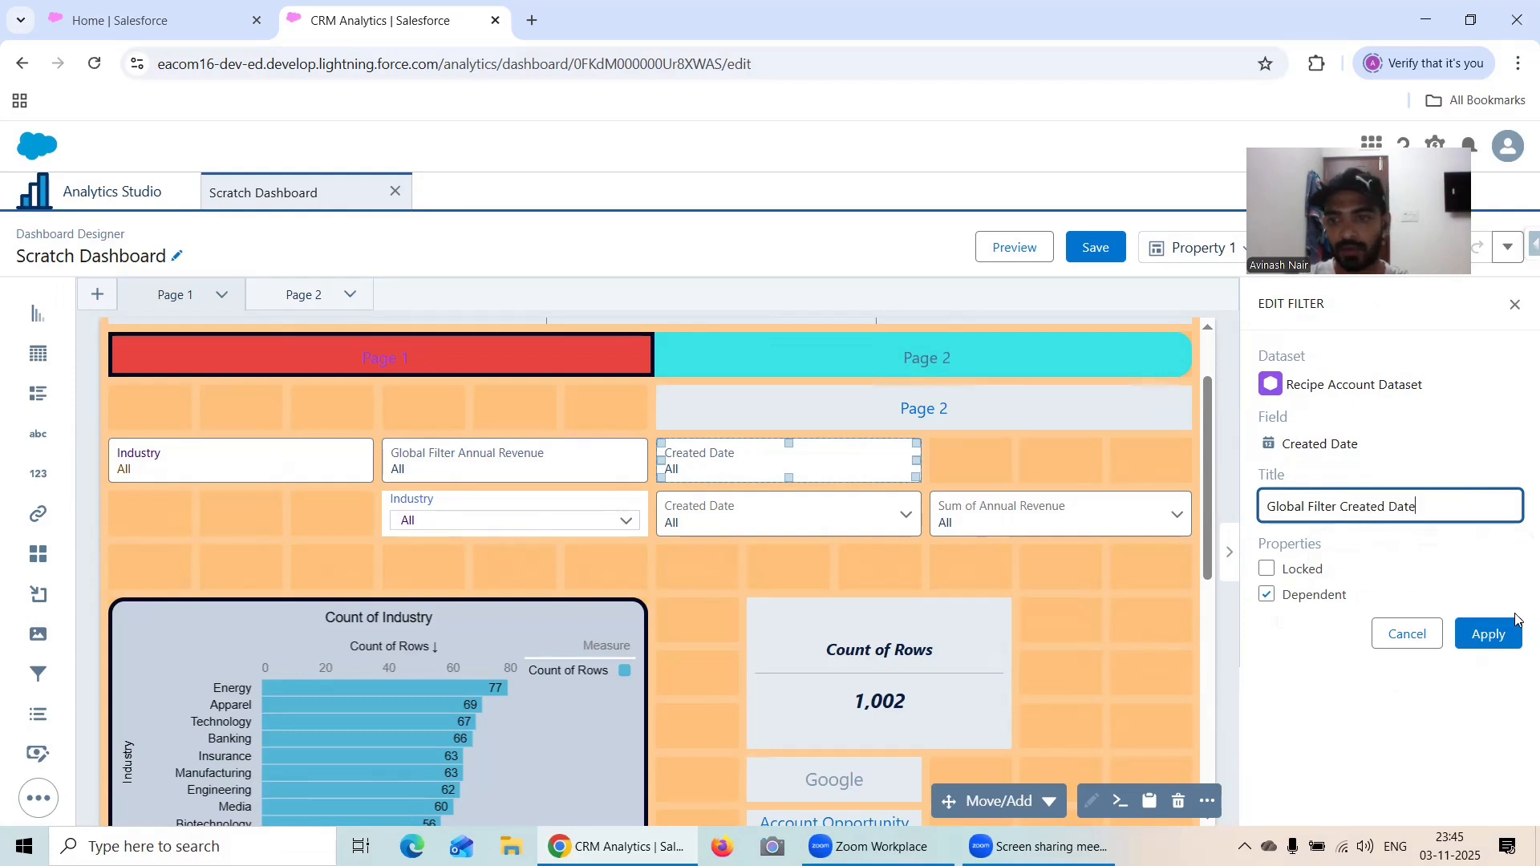
left_click(1490, 635)
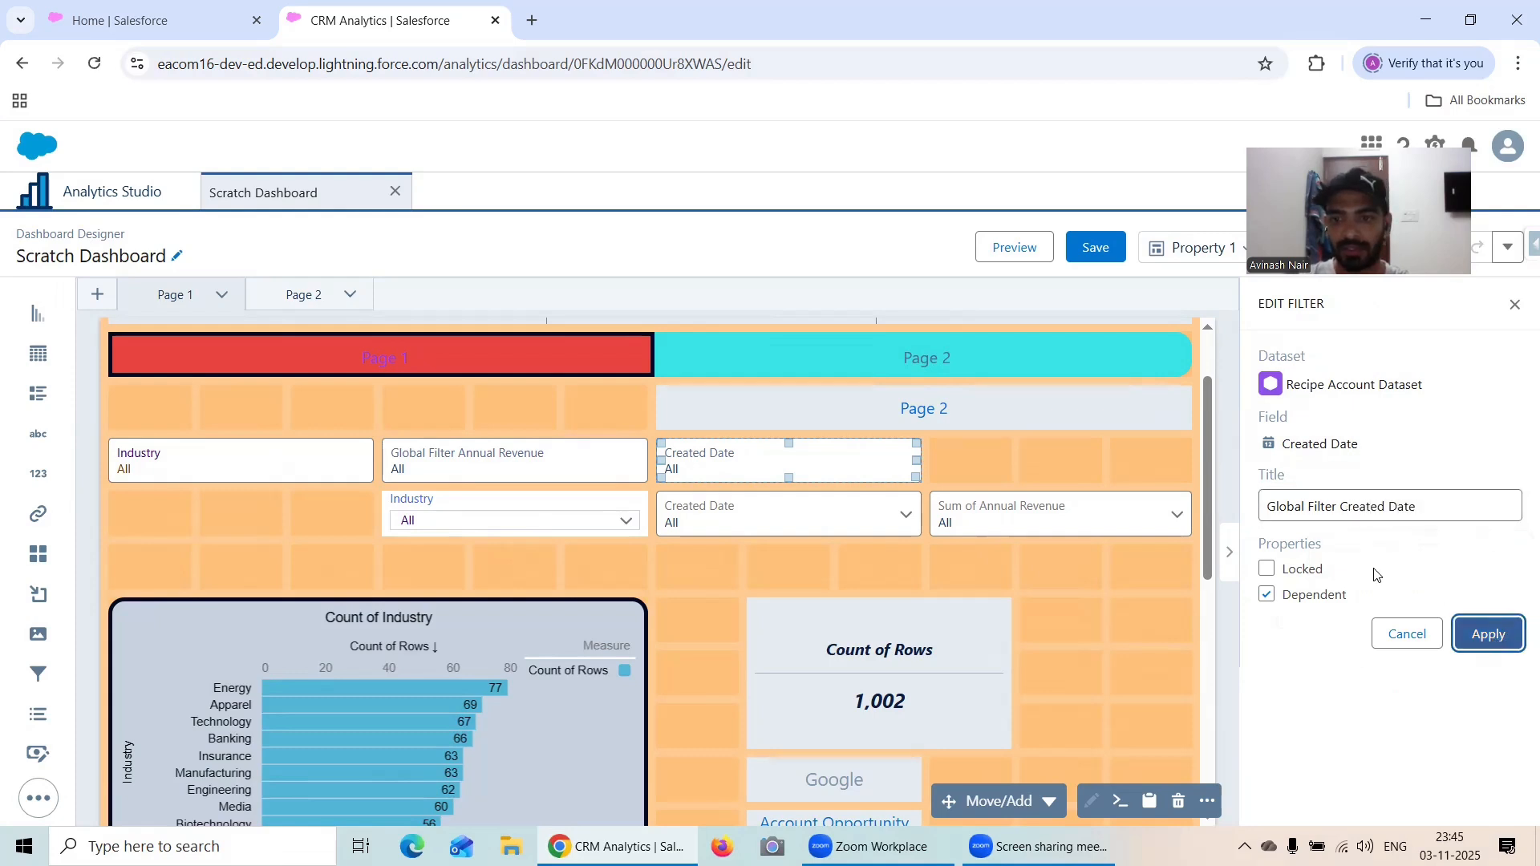
- Set the Industry global filter's title to "Global Filter Industry" through the dashboard's global filter management and apply it
left_click(268, 463)
left_click(1325, 568)
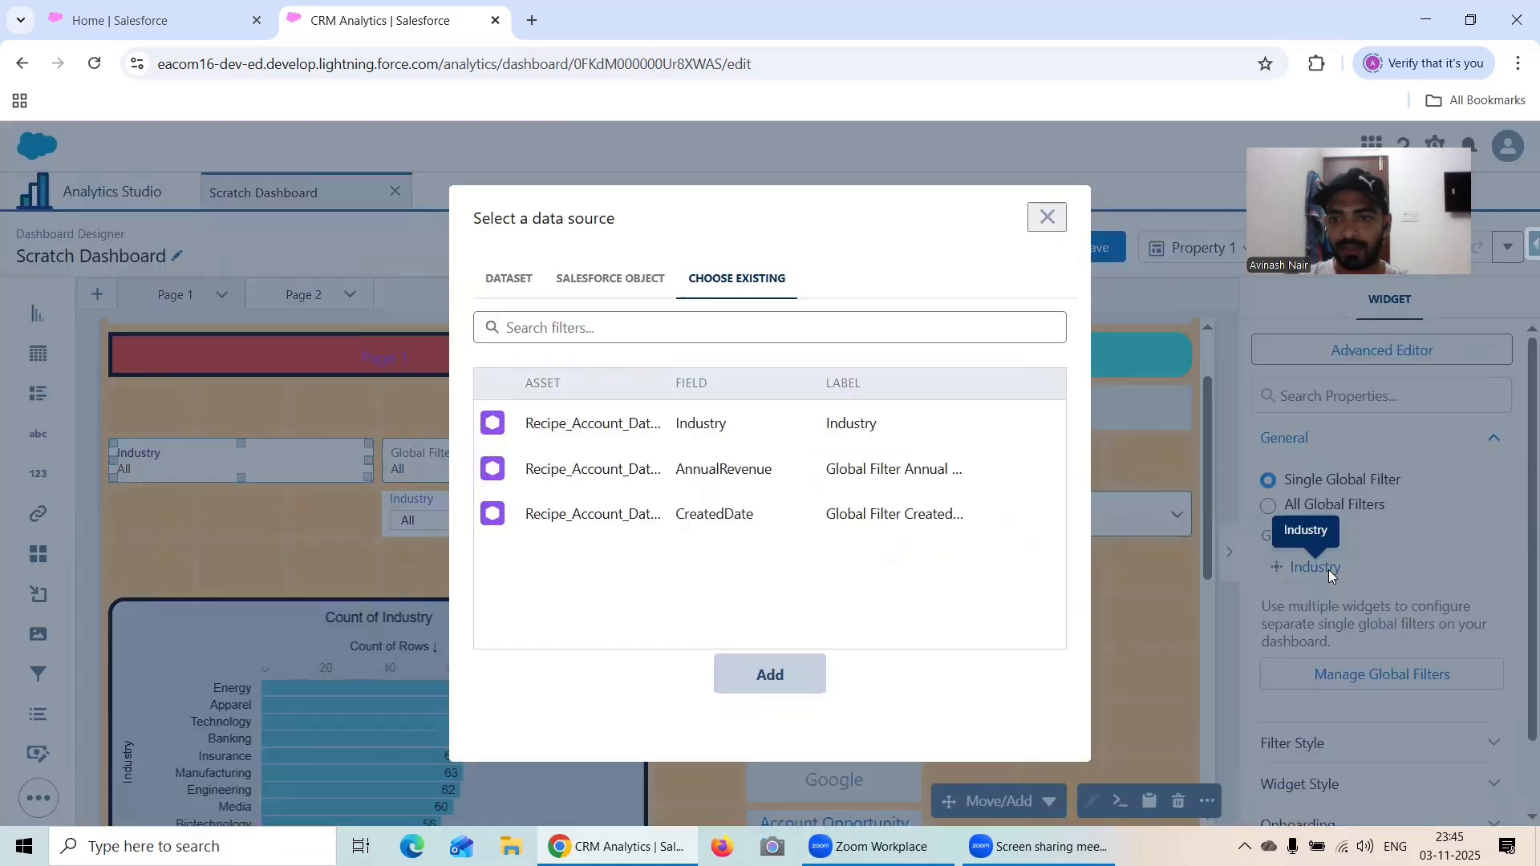
left_click(1047, 216)
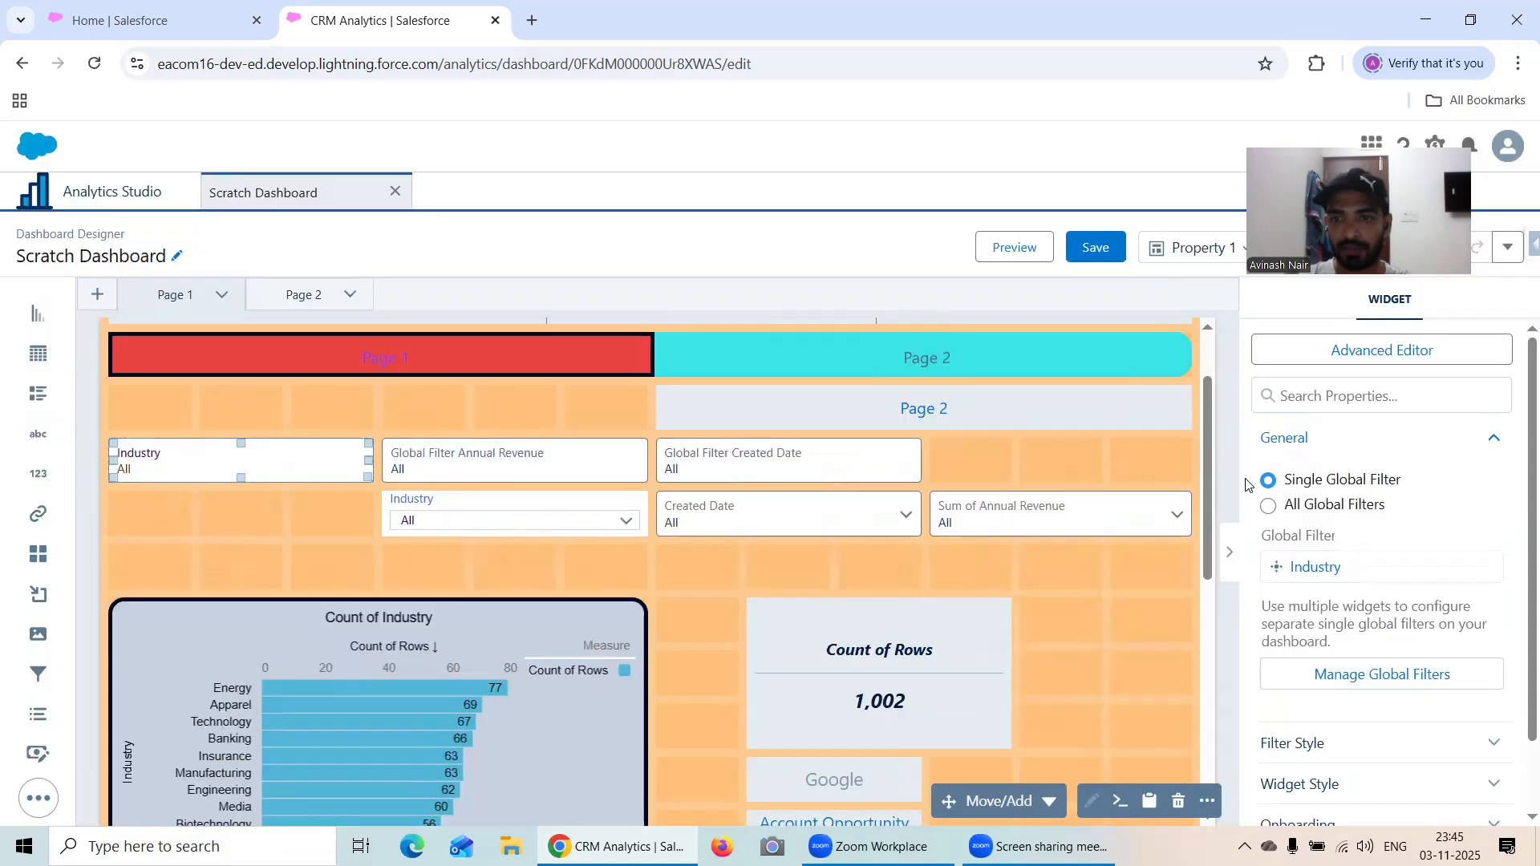
left_click(1368, 681)
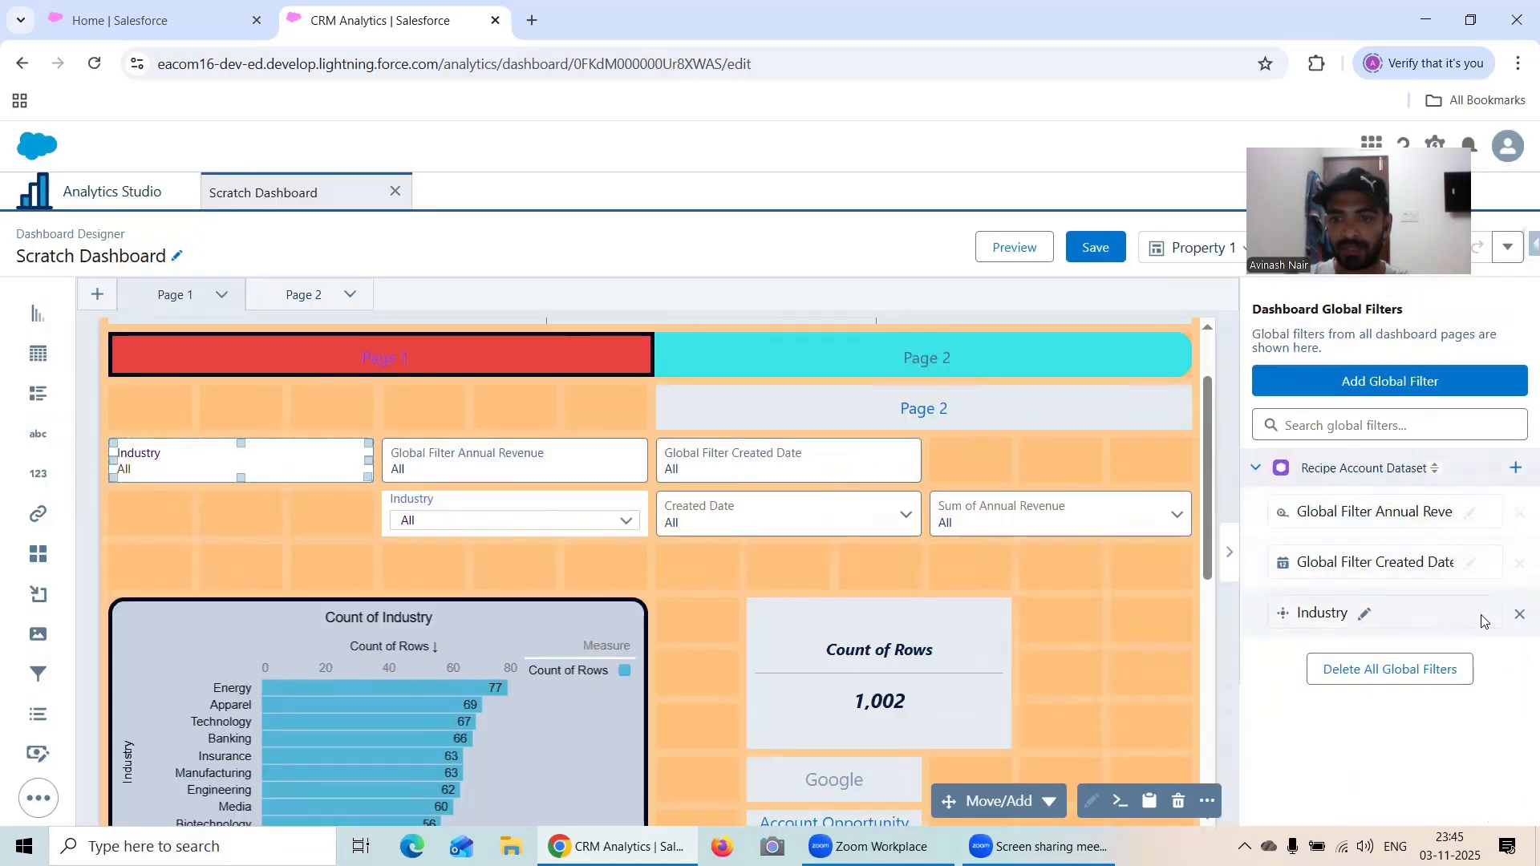
left_click(1364, 615)
left_click(1335, 502)
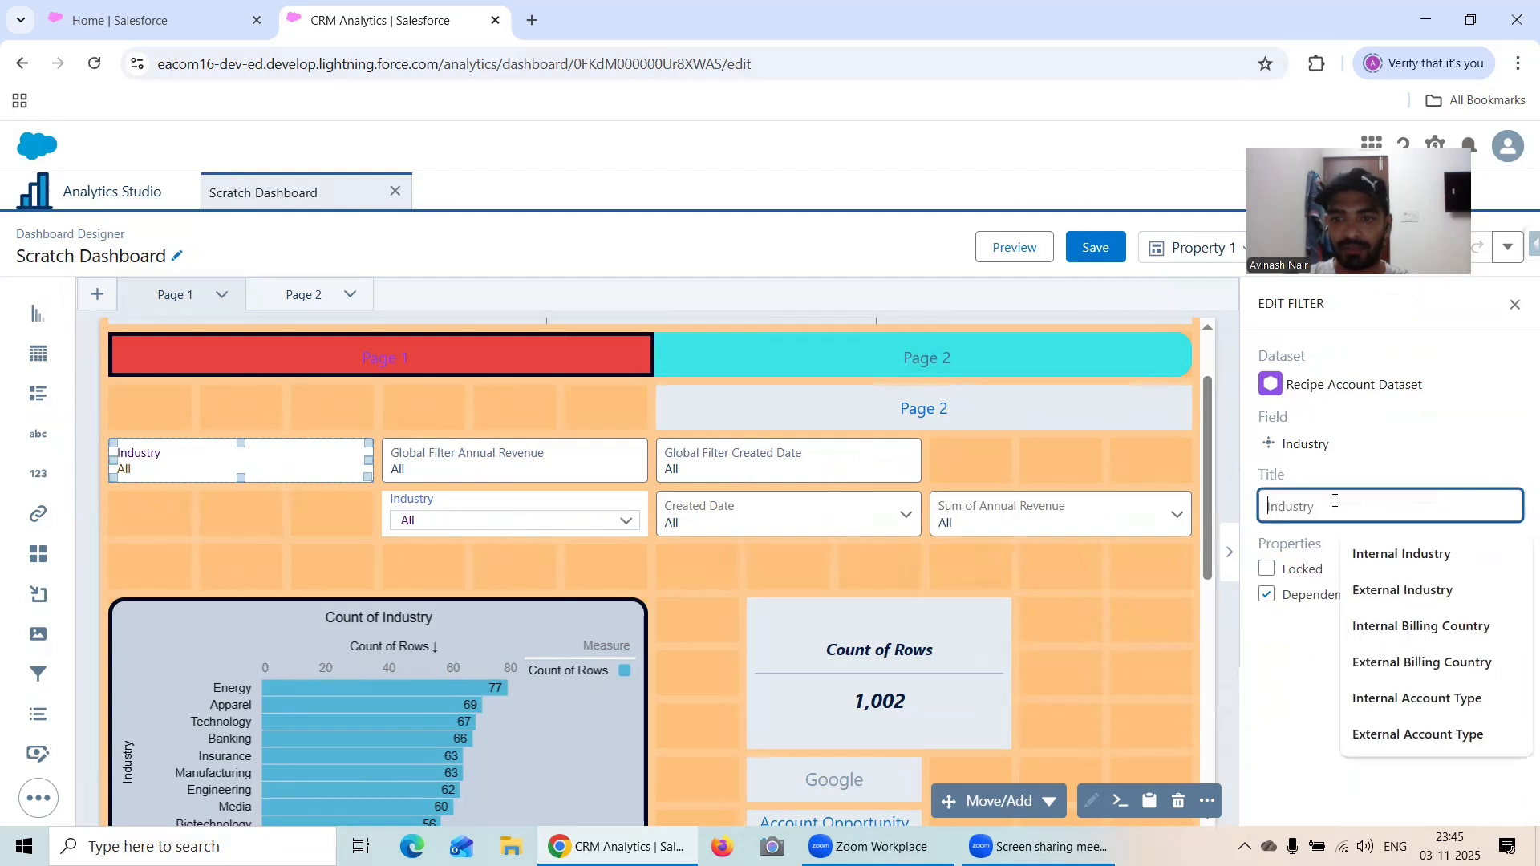
type("Global")
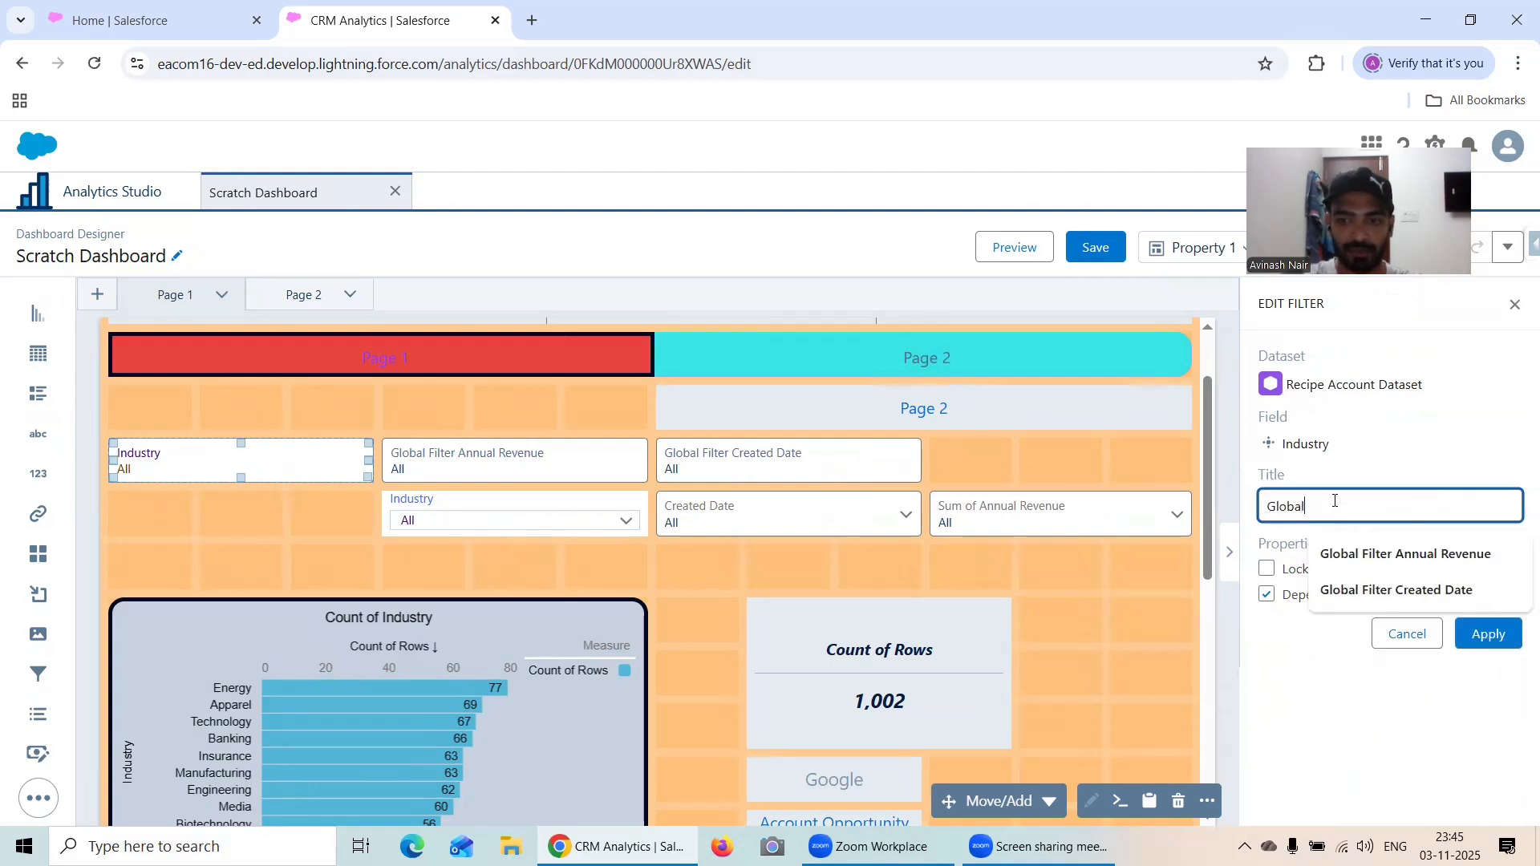
type(" Filter Industry")
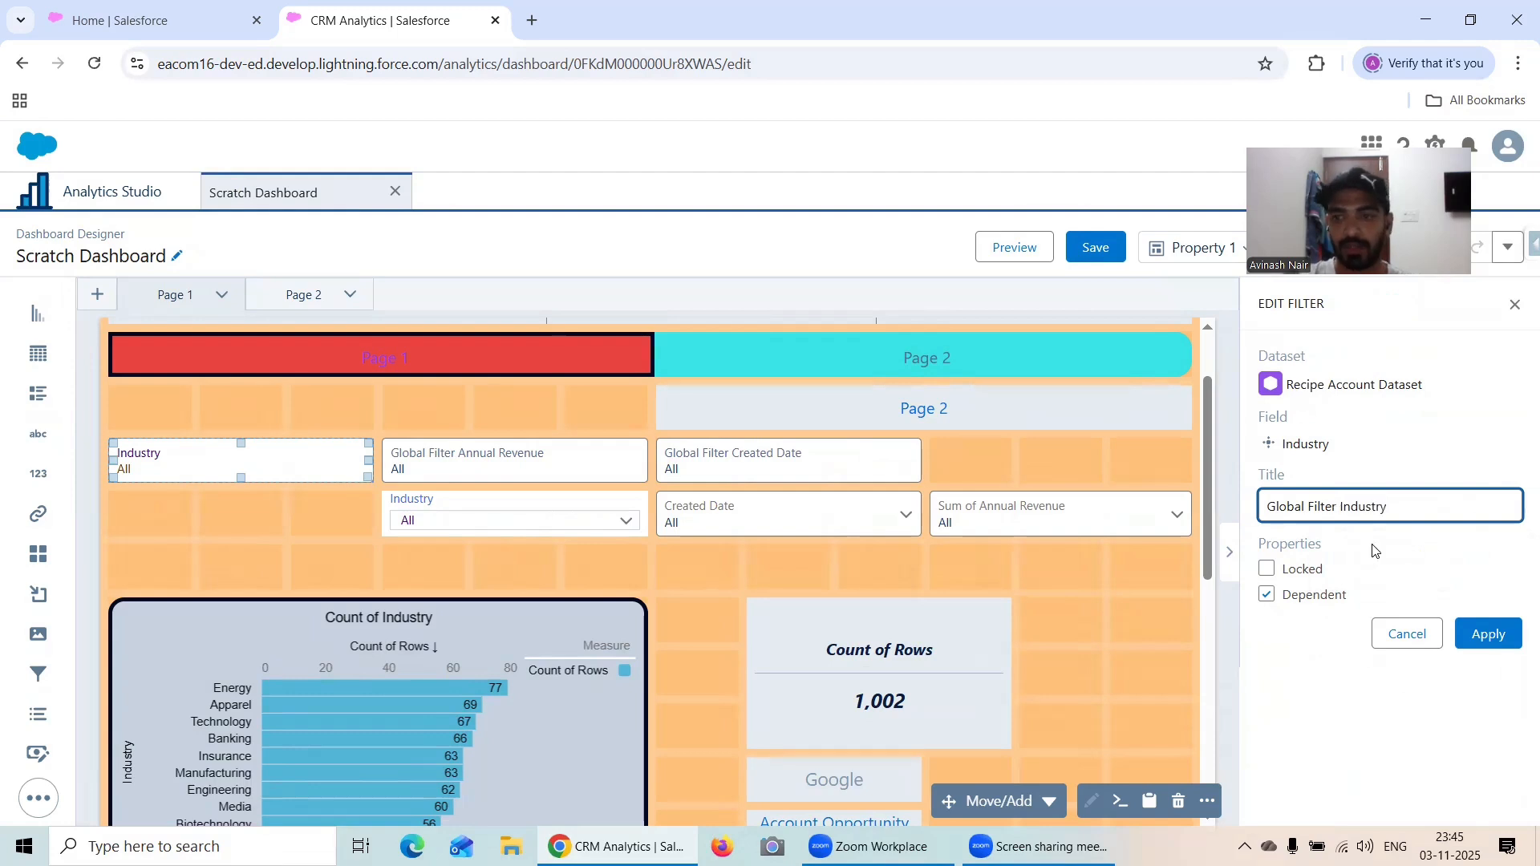
left_click(1486, 634)
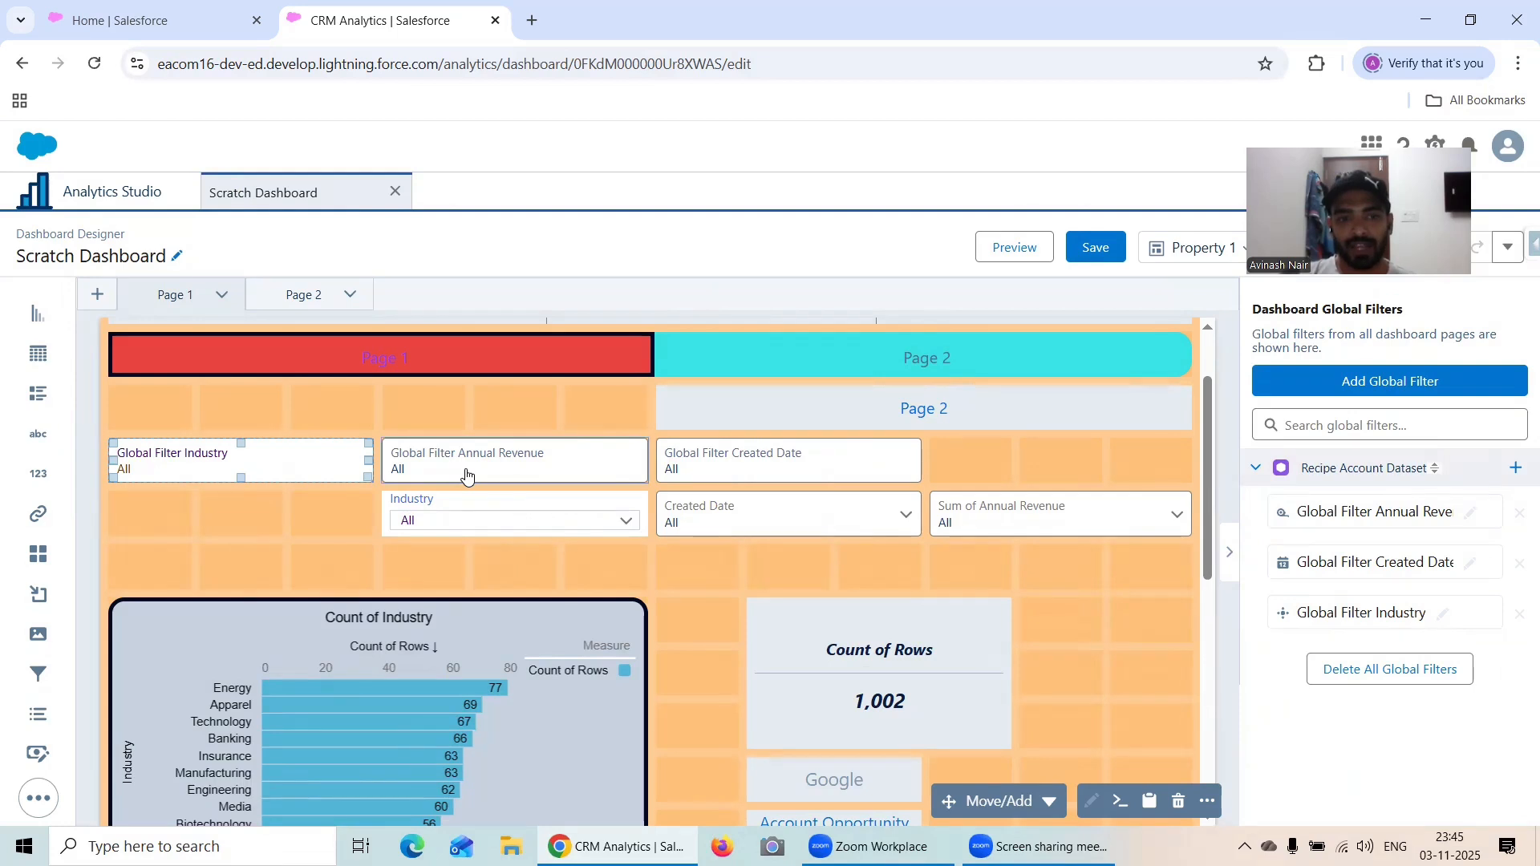
- Preview the dashboard and test the Industry list widget with Agriculture and Apparel, leaving Apparel selected
left_click(1017, 250)
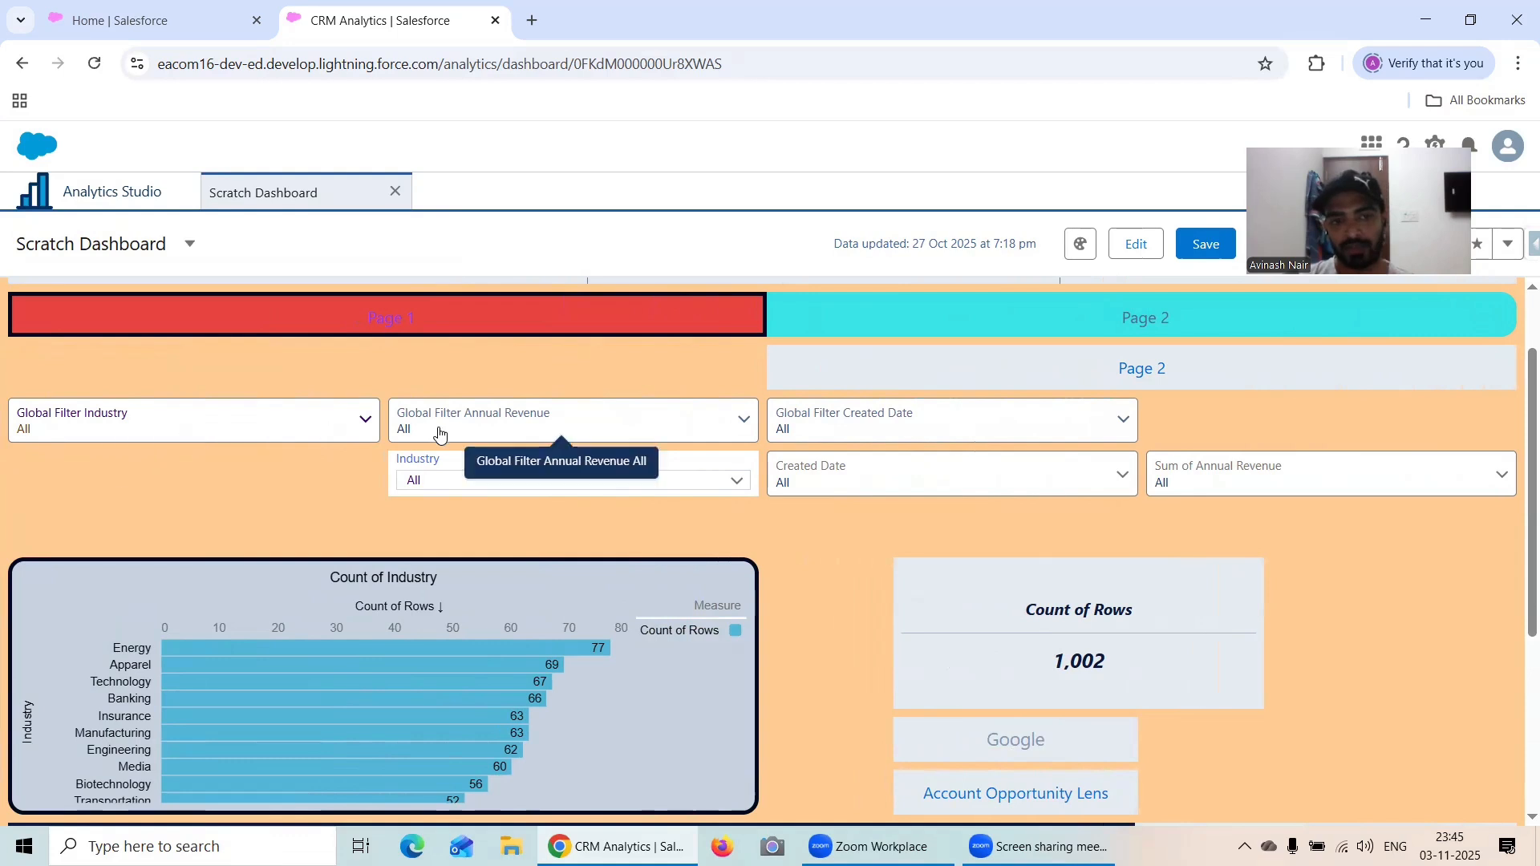
left_click(468, 476)
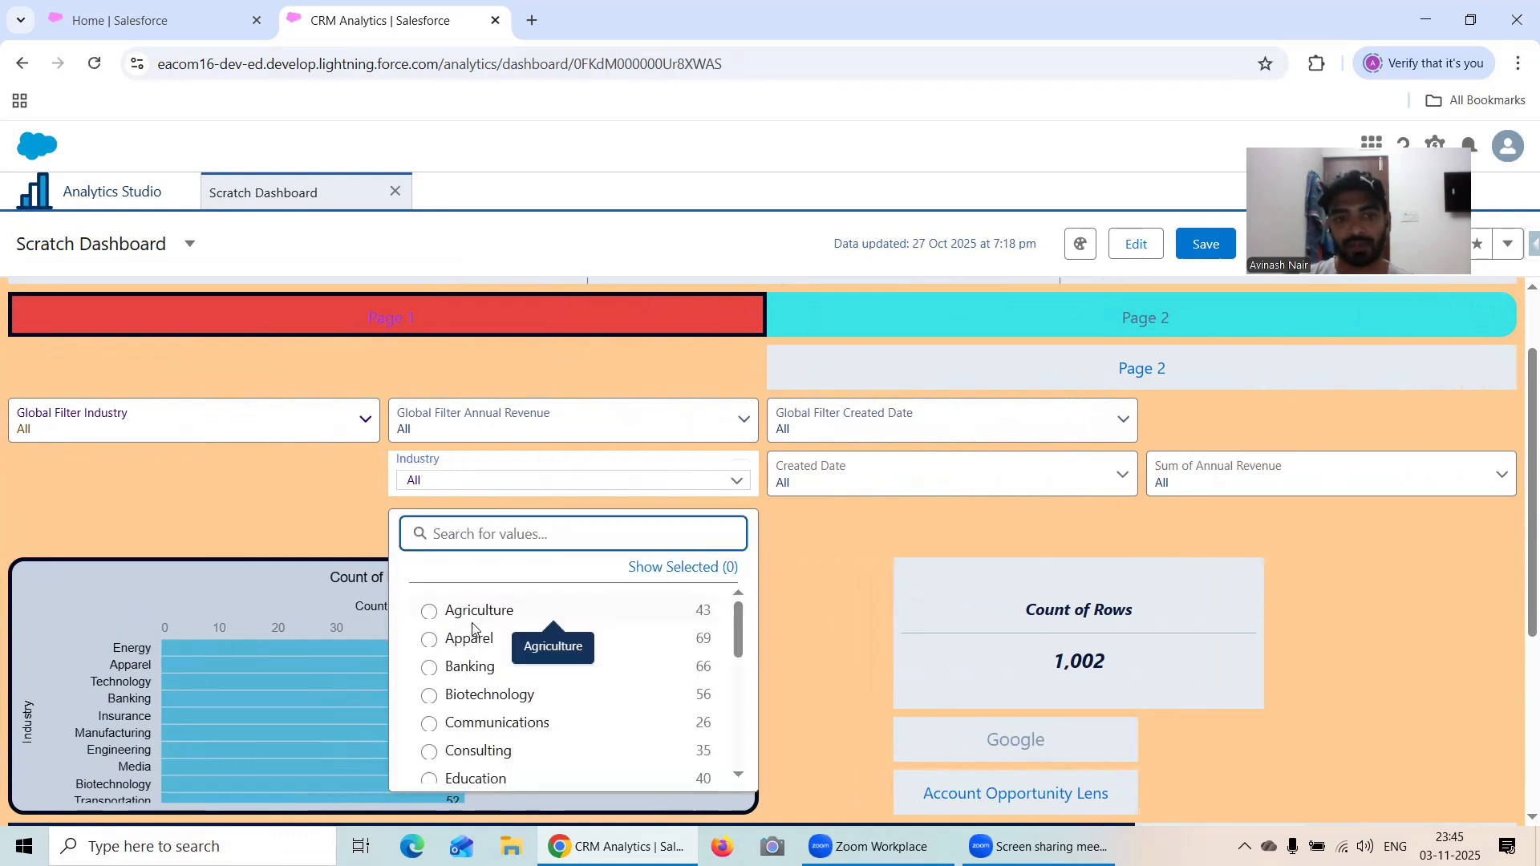
left_click(474, 611)
left_click(459, 481)
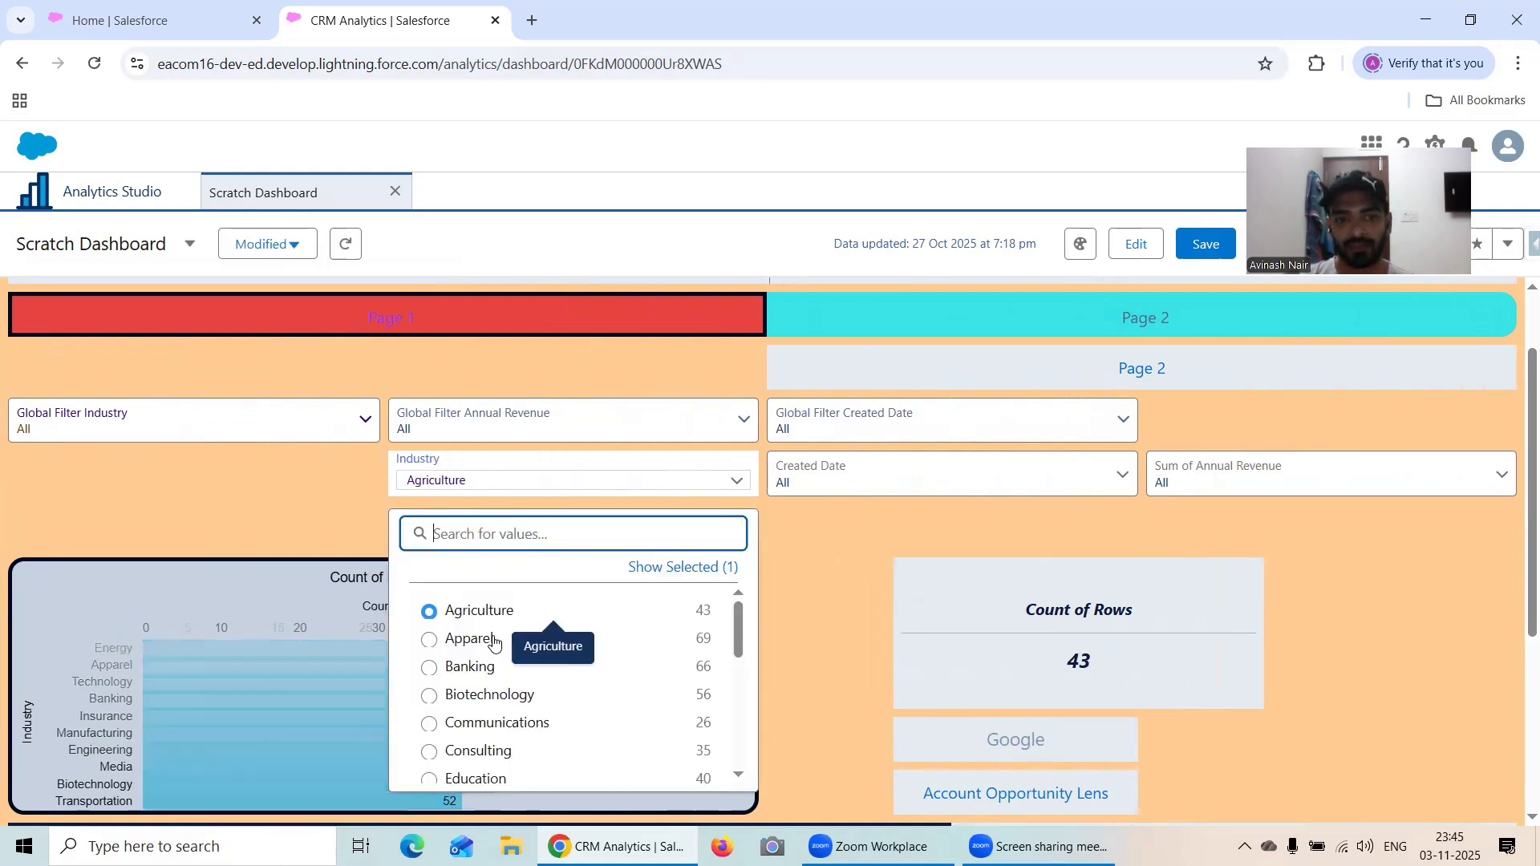
left_click(476, 651)
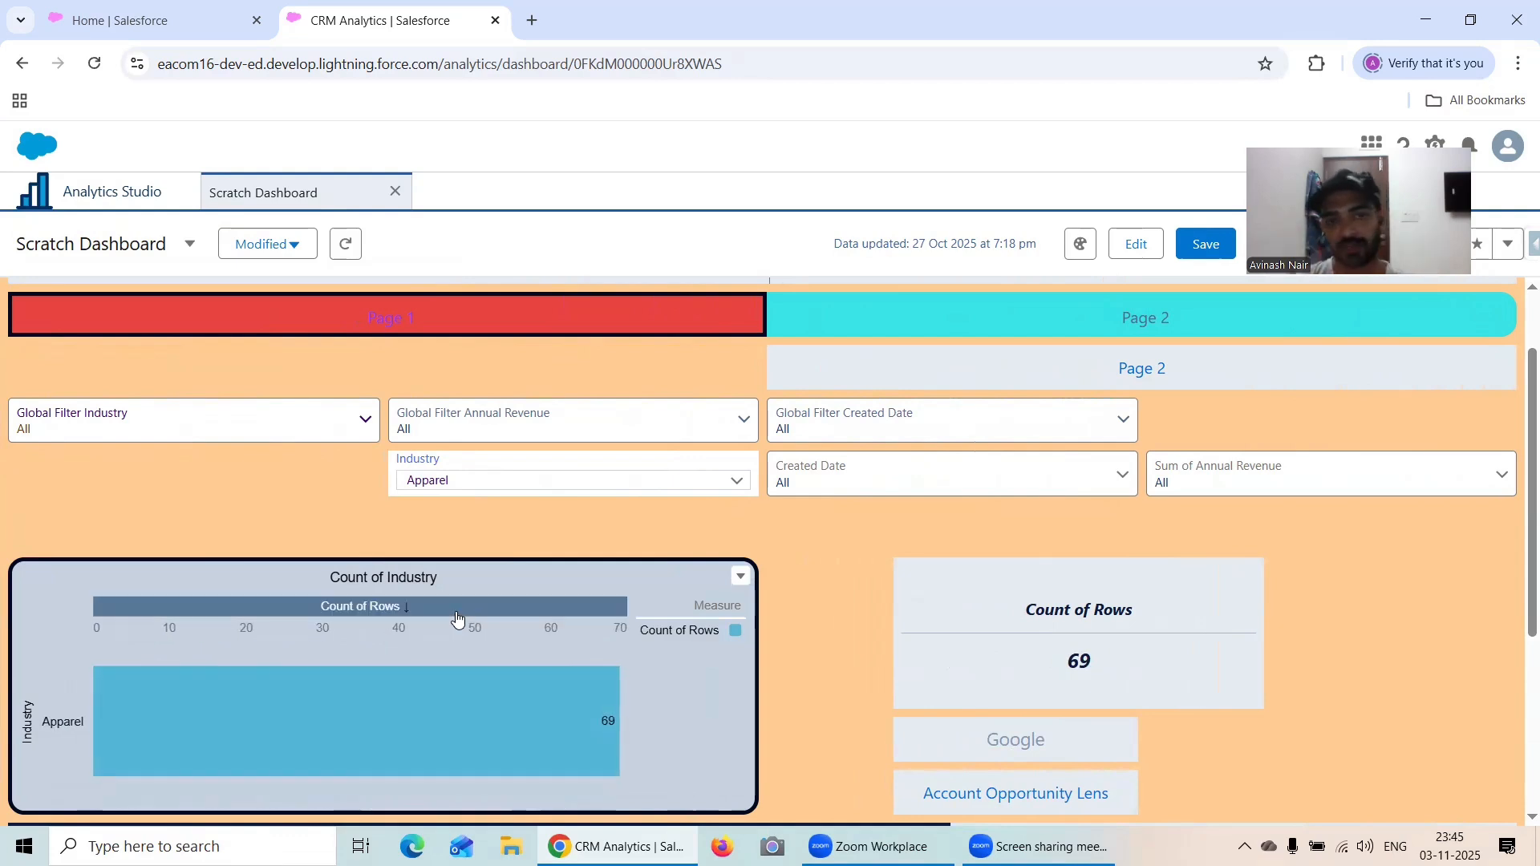
- Review the choices offered by the Industry list, Created Date and Sum of Annual Revenue range widgets in the preview
left_click(436, 480)
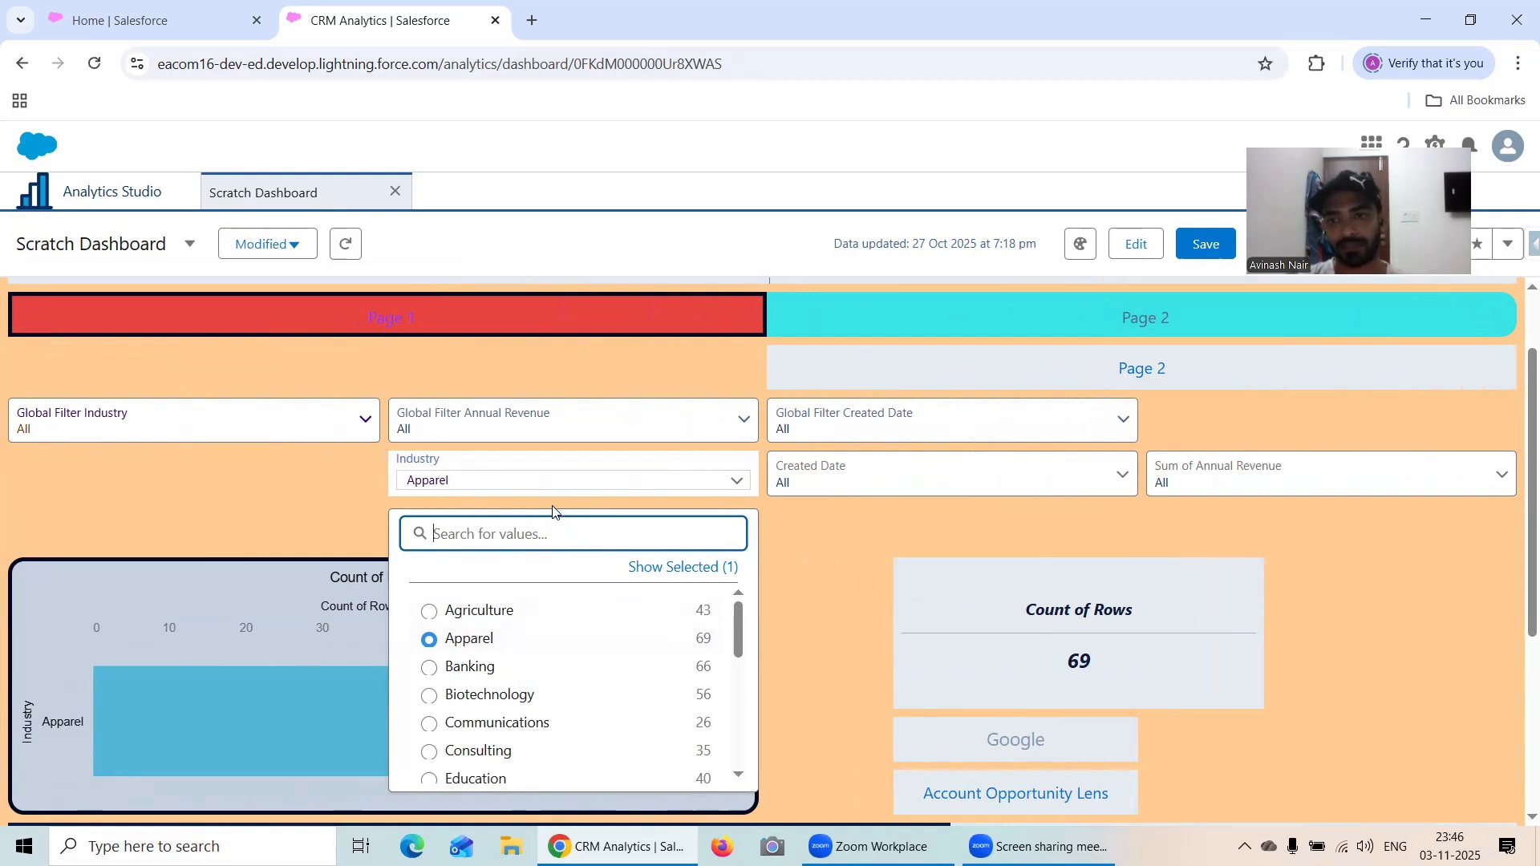
left_click(871, 475)
scroll(969, 277, "down", 5)
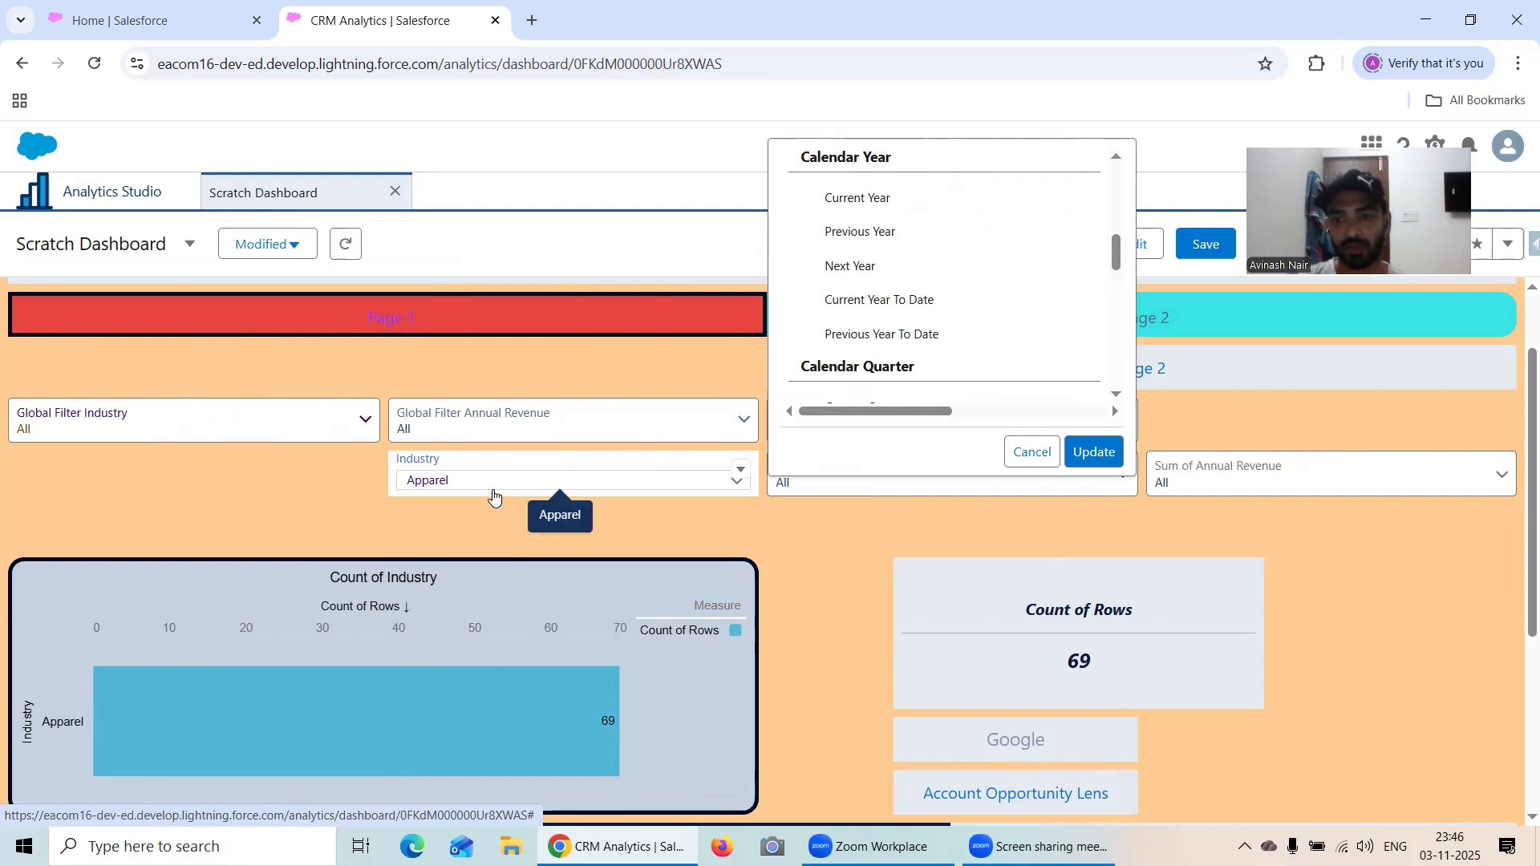
left_click(1253, 490)
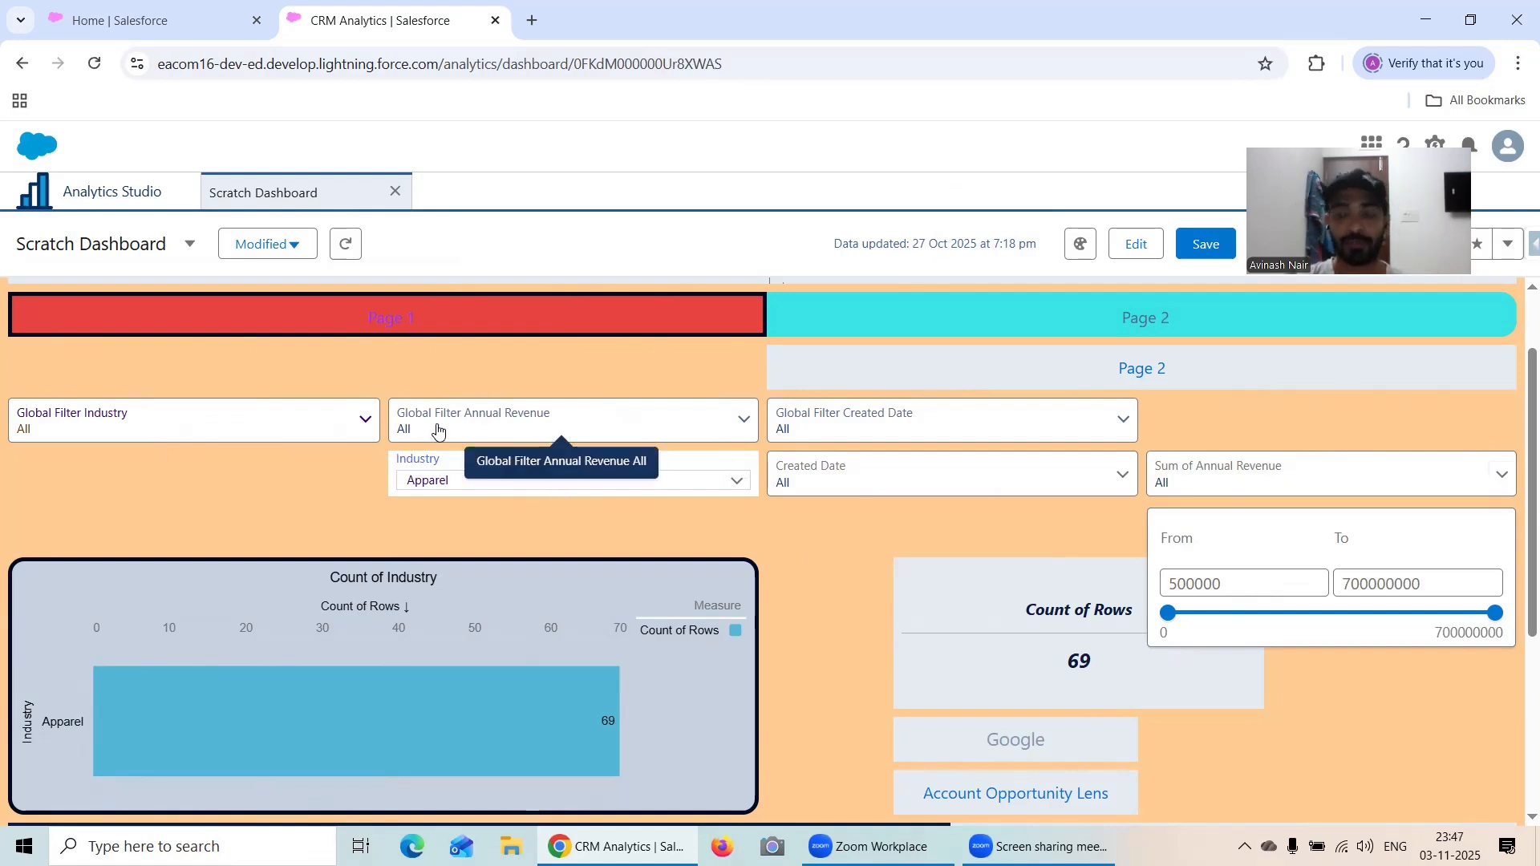
- Examine the operators offered by the Global Filter Industry widget
left_click(265, 425)
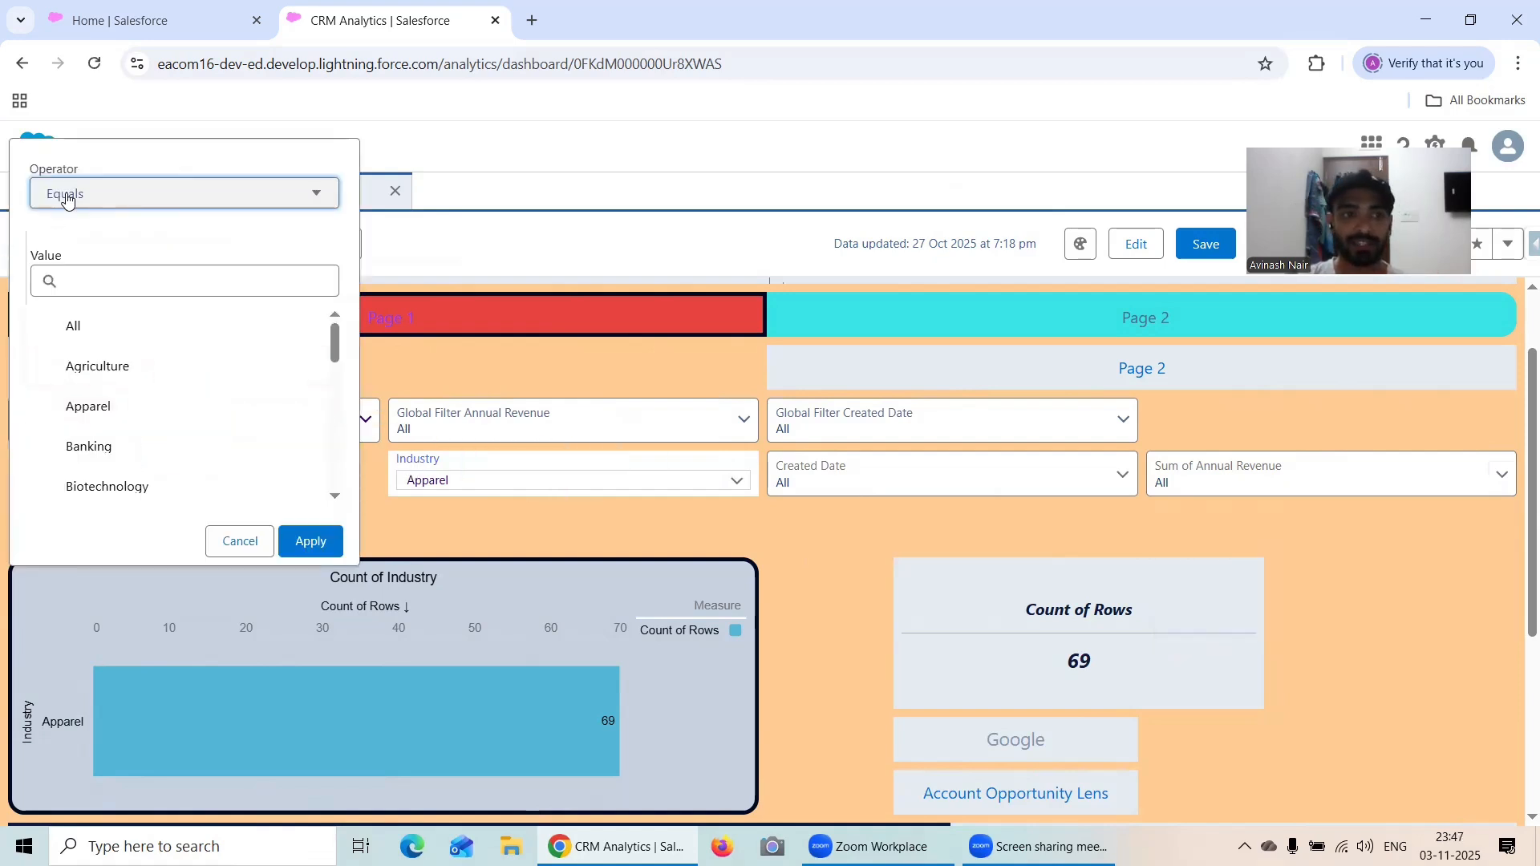
left_click(67, 200)
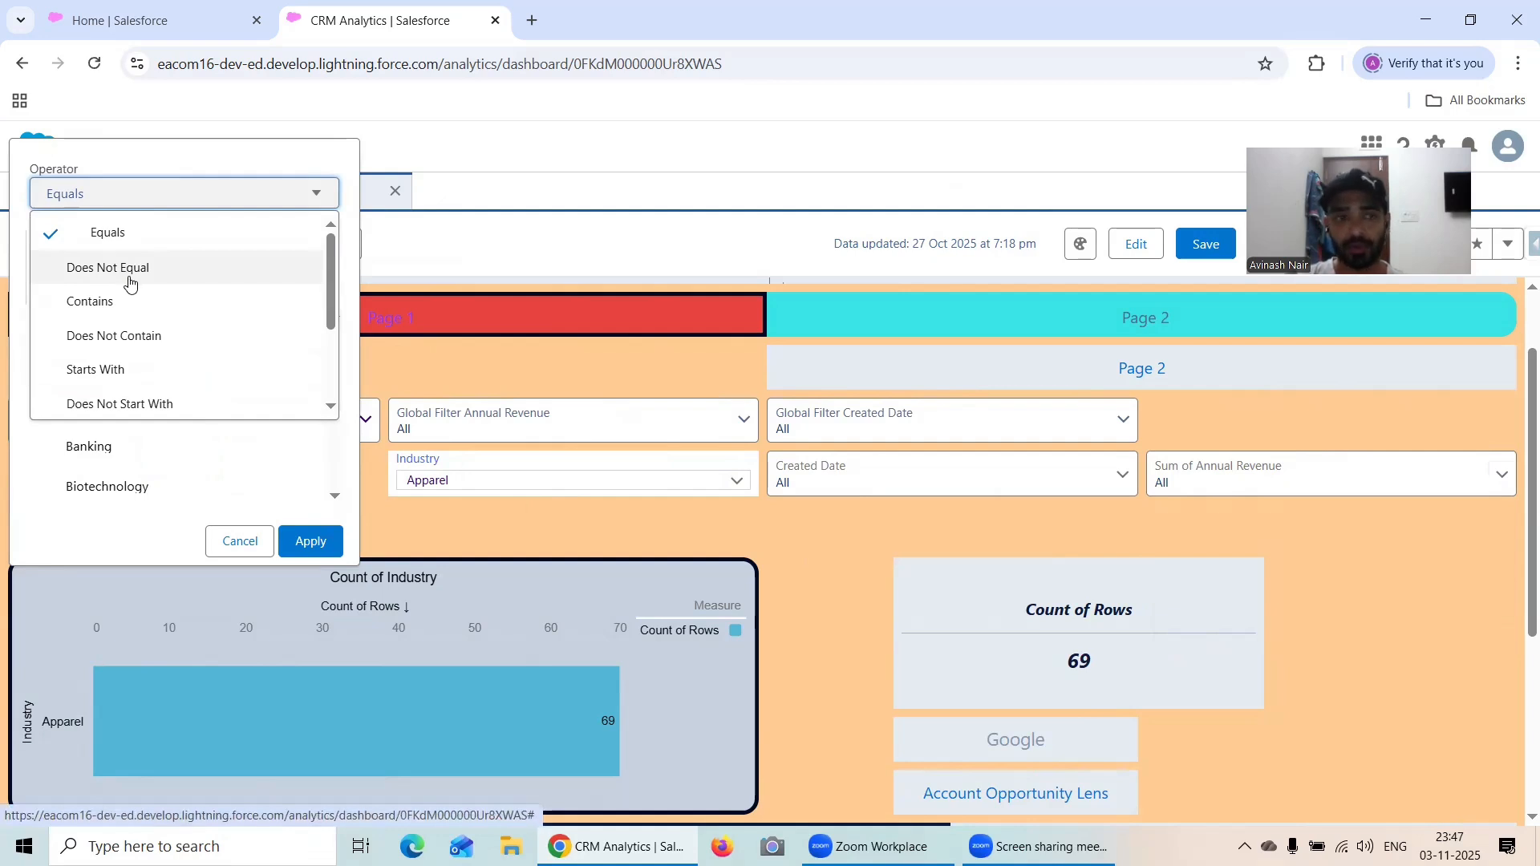
left_click(83, 196)
left_click(83, 196)
scroll(148, 330, "down", 3)
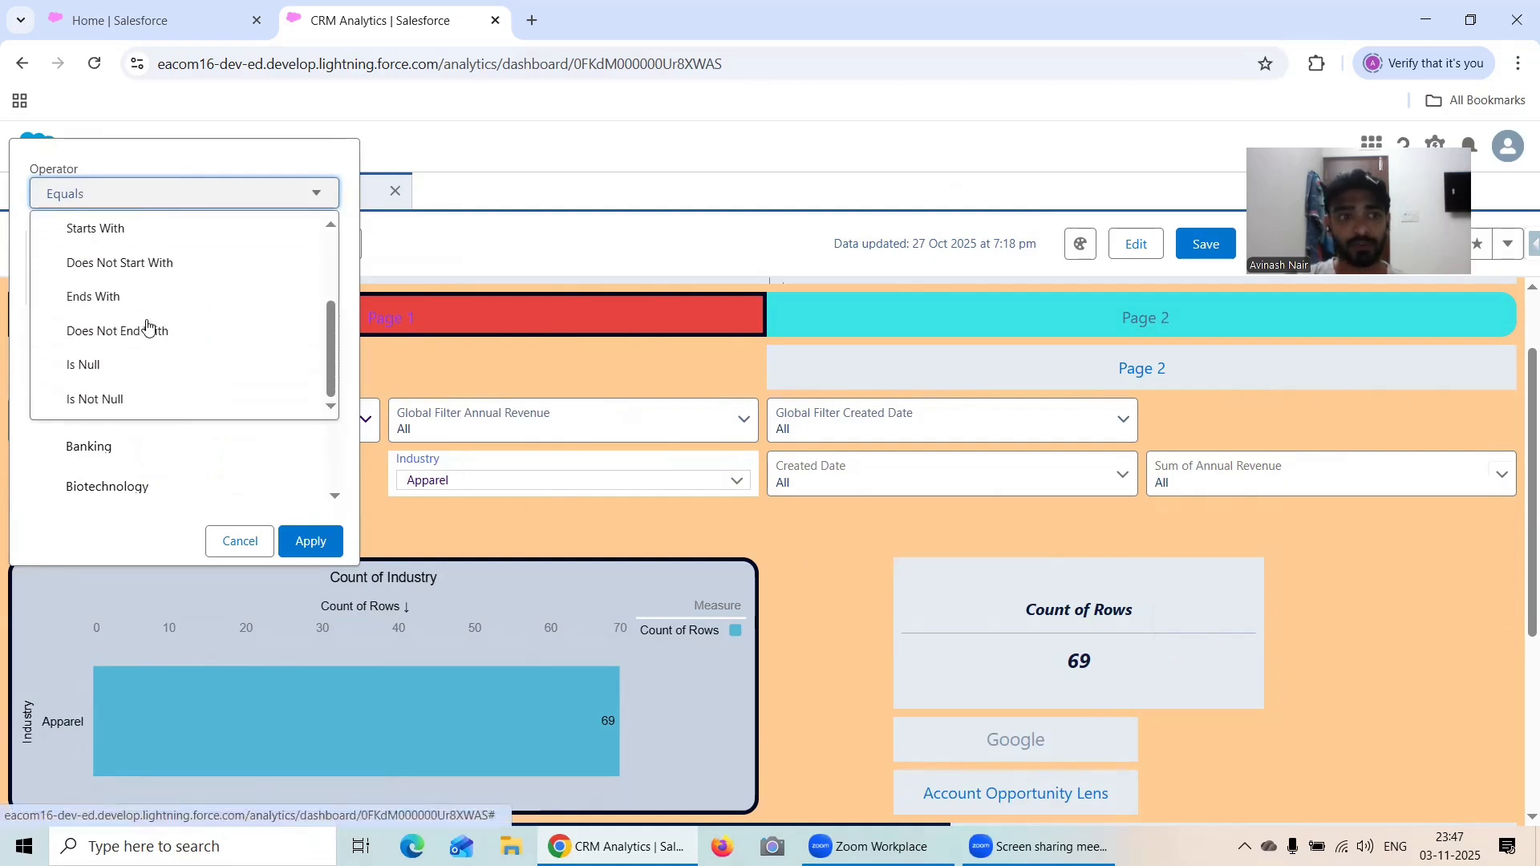
scroll(155, 369, "up", 3)
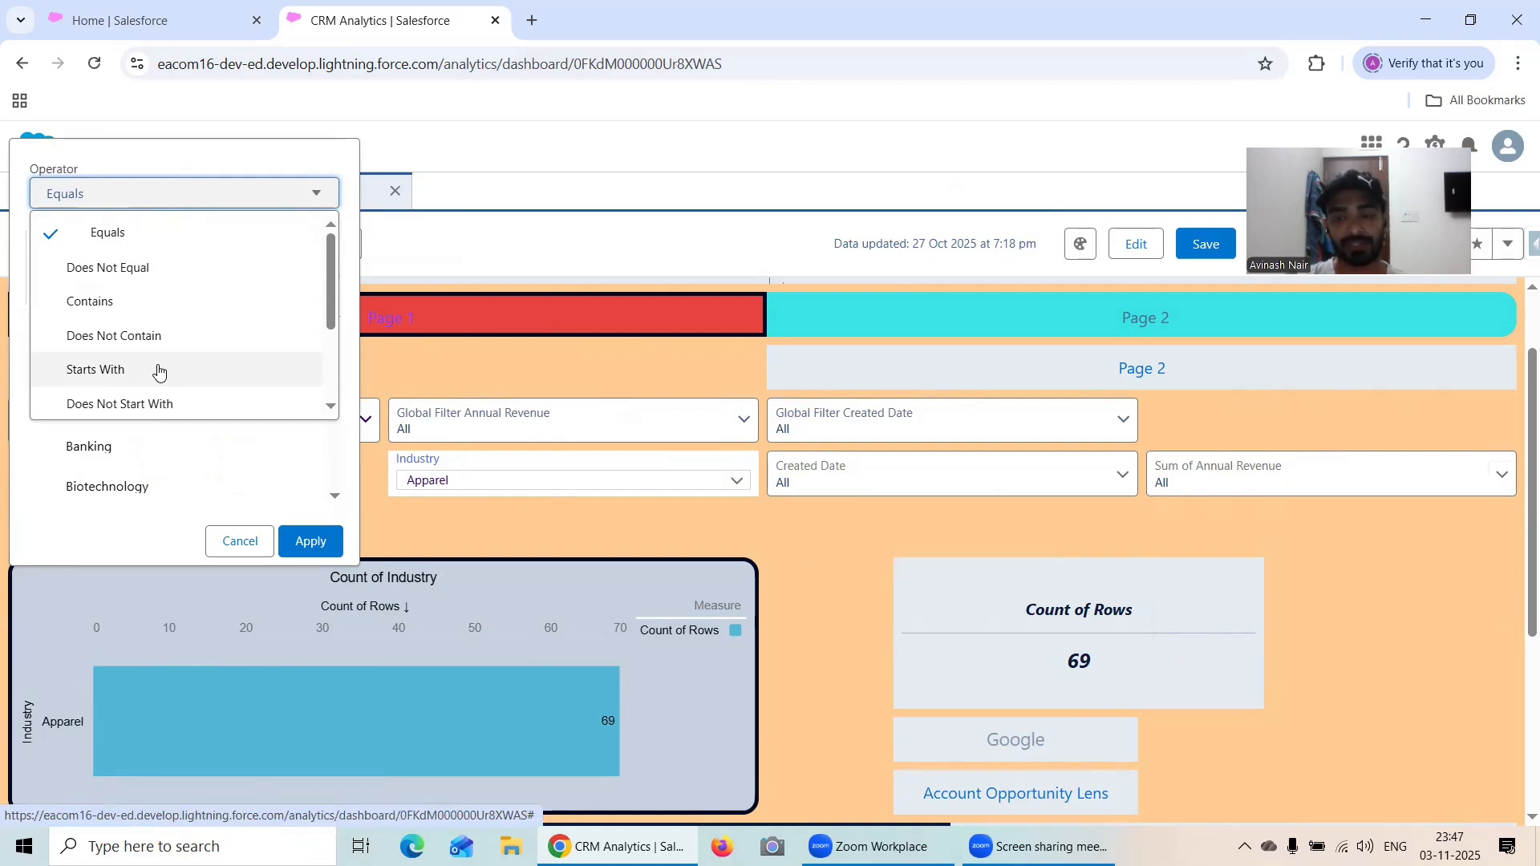
- Examine the operators offered by the Global Filter Annual Revenue widget and close it without applying a filter
left_click(523, 419)
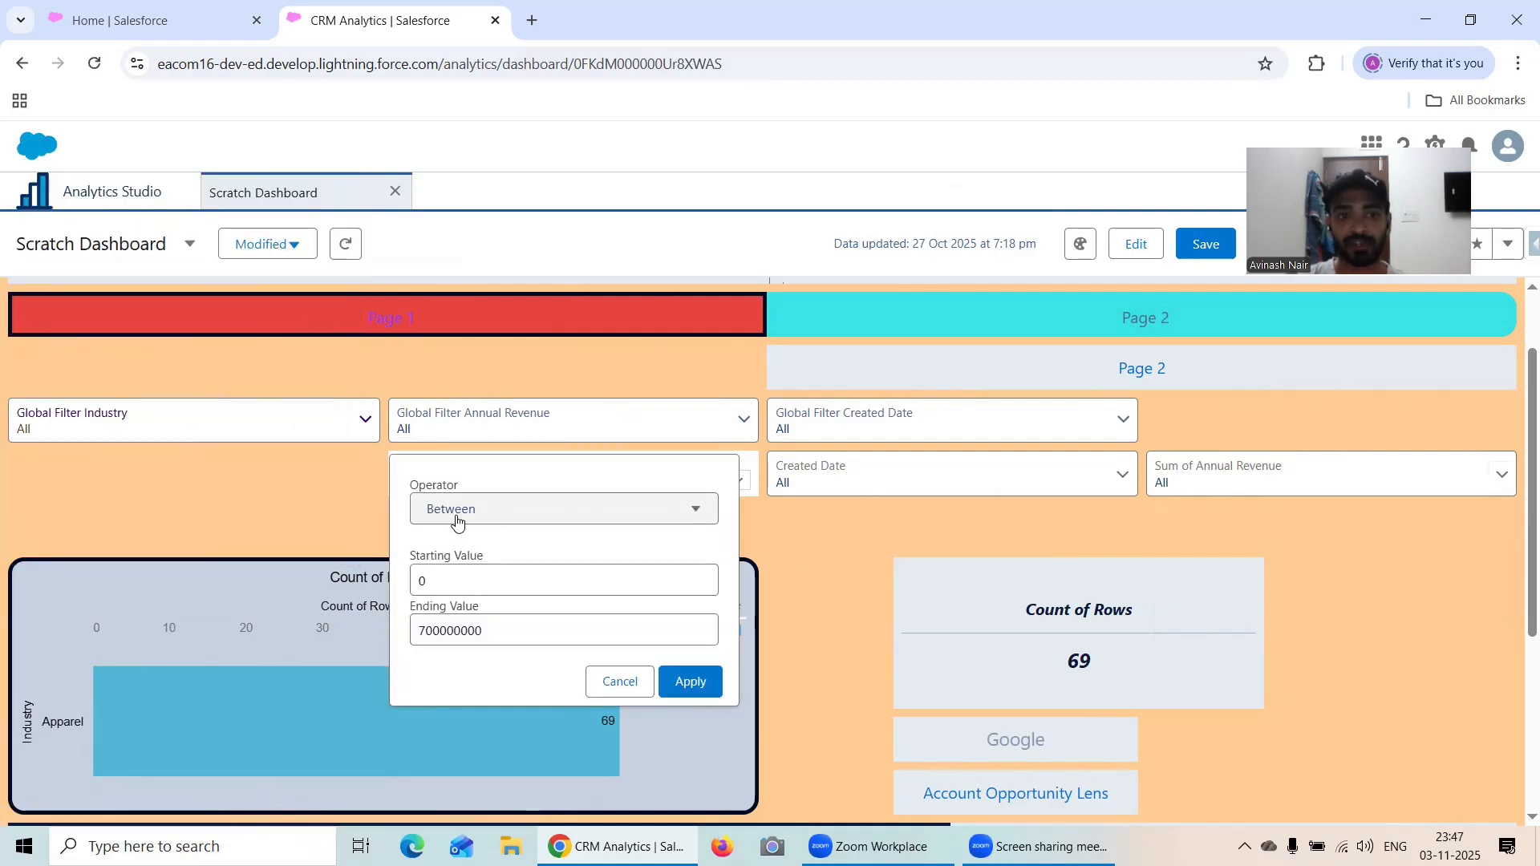
left_click(505, 514)
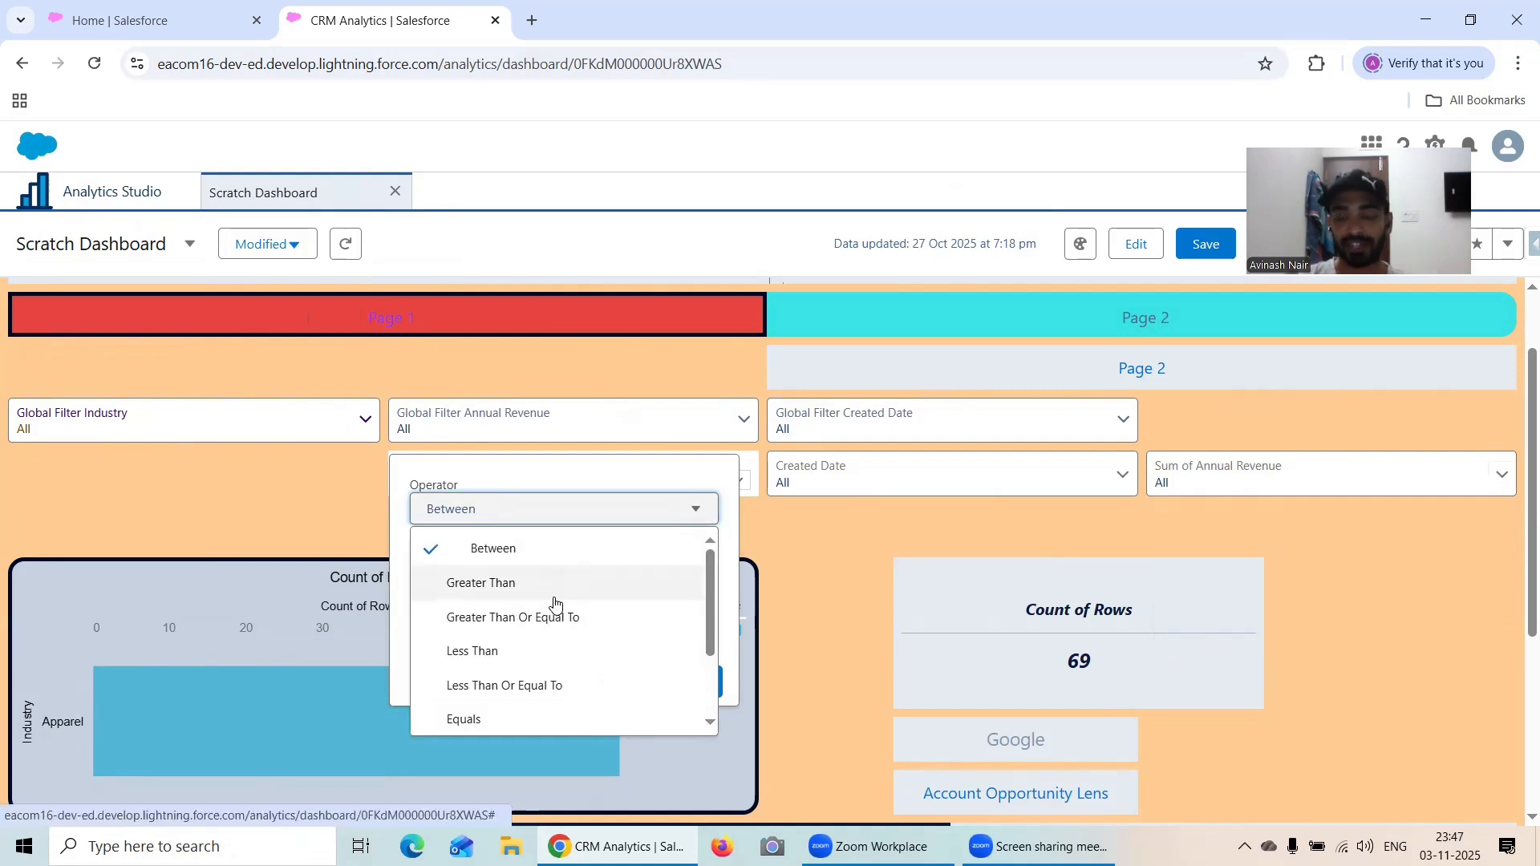
scroll(553, 605, "down", 2)
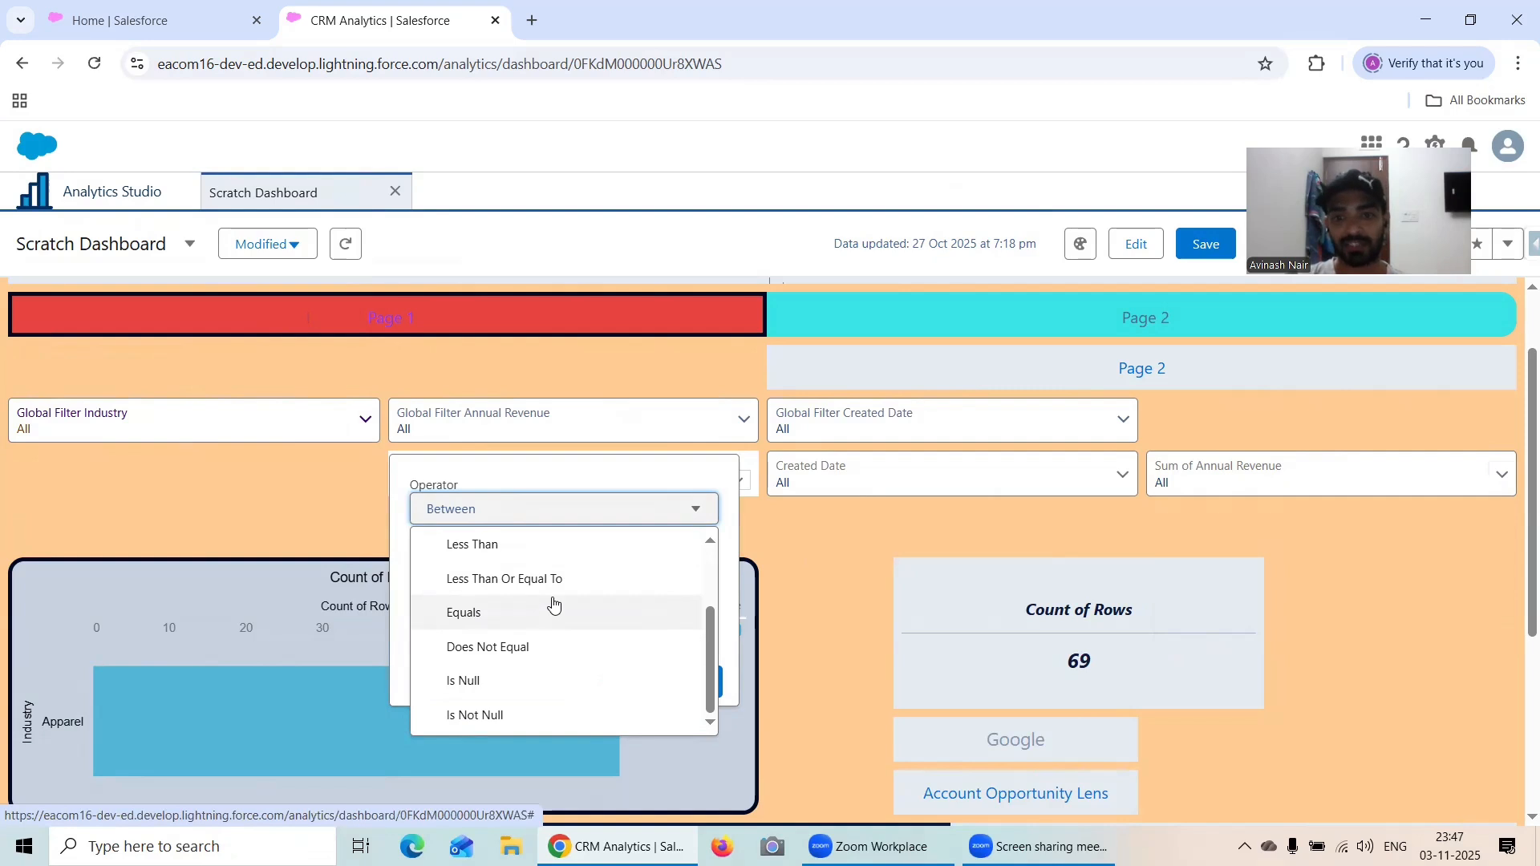
left_click(892, 533)
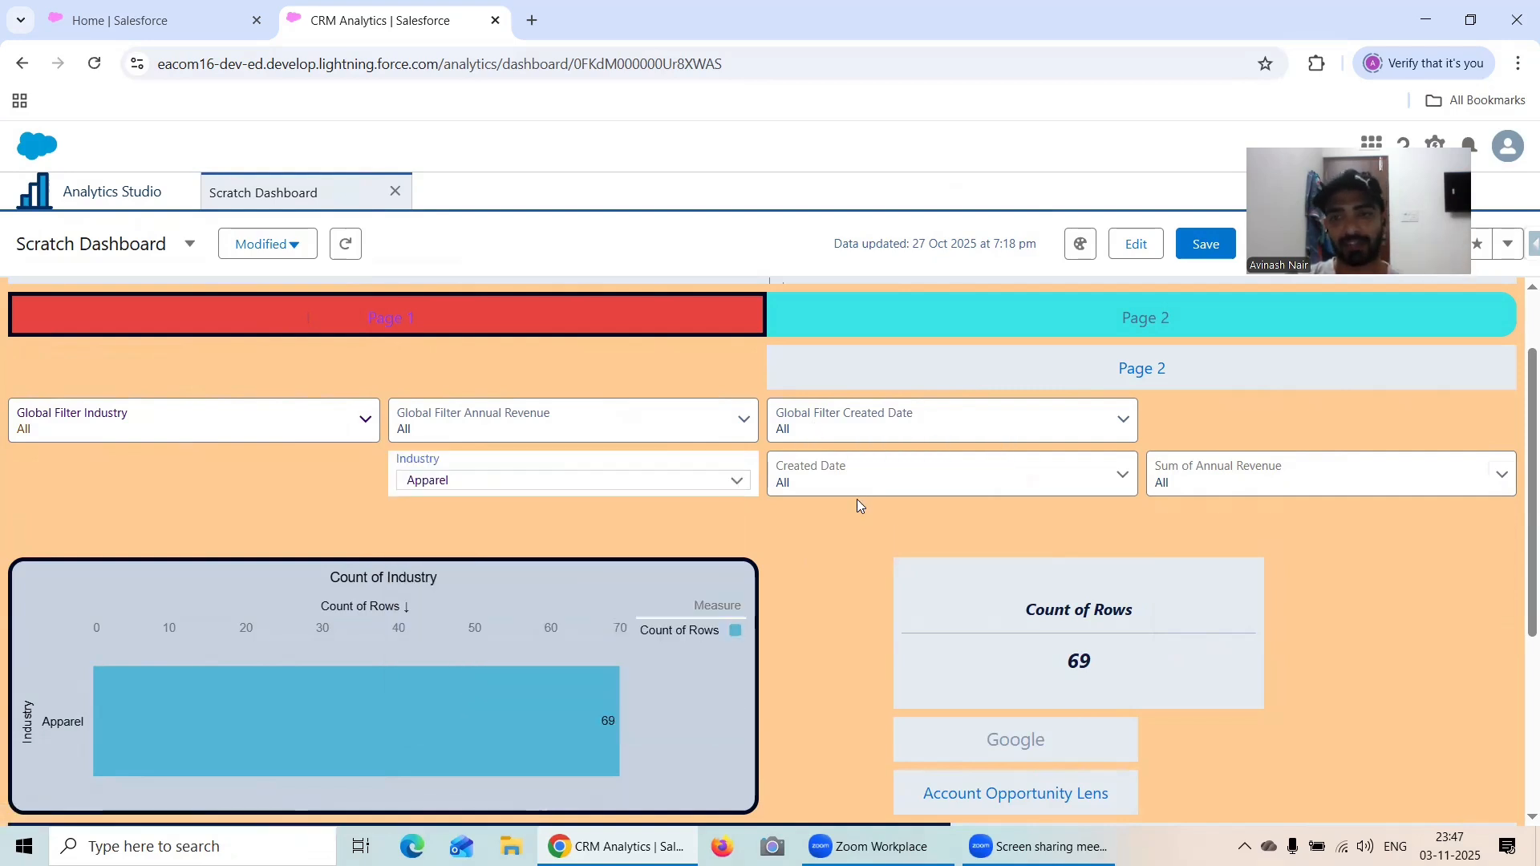
- Examine the date range options of the Global Filter Created Date widget and close it without applying a filter
left_click(897, 434)
scroll(953, 571, "down", 3)
scroll(952, 571, "up", 3)
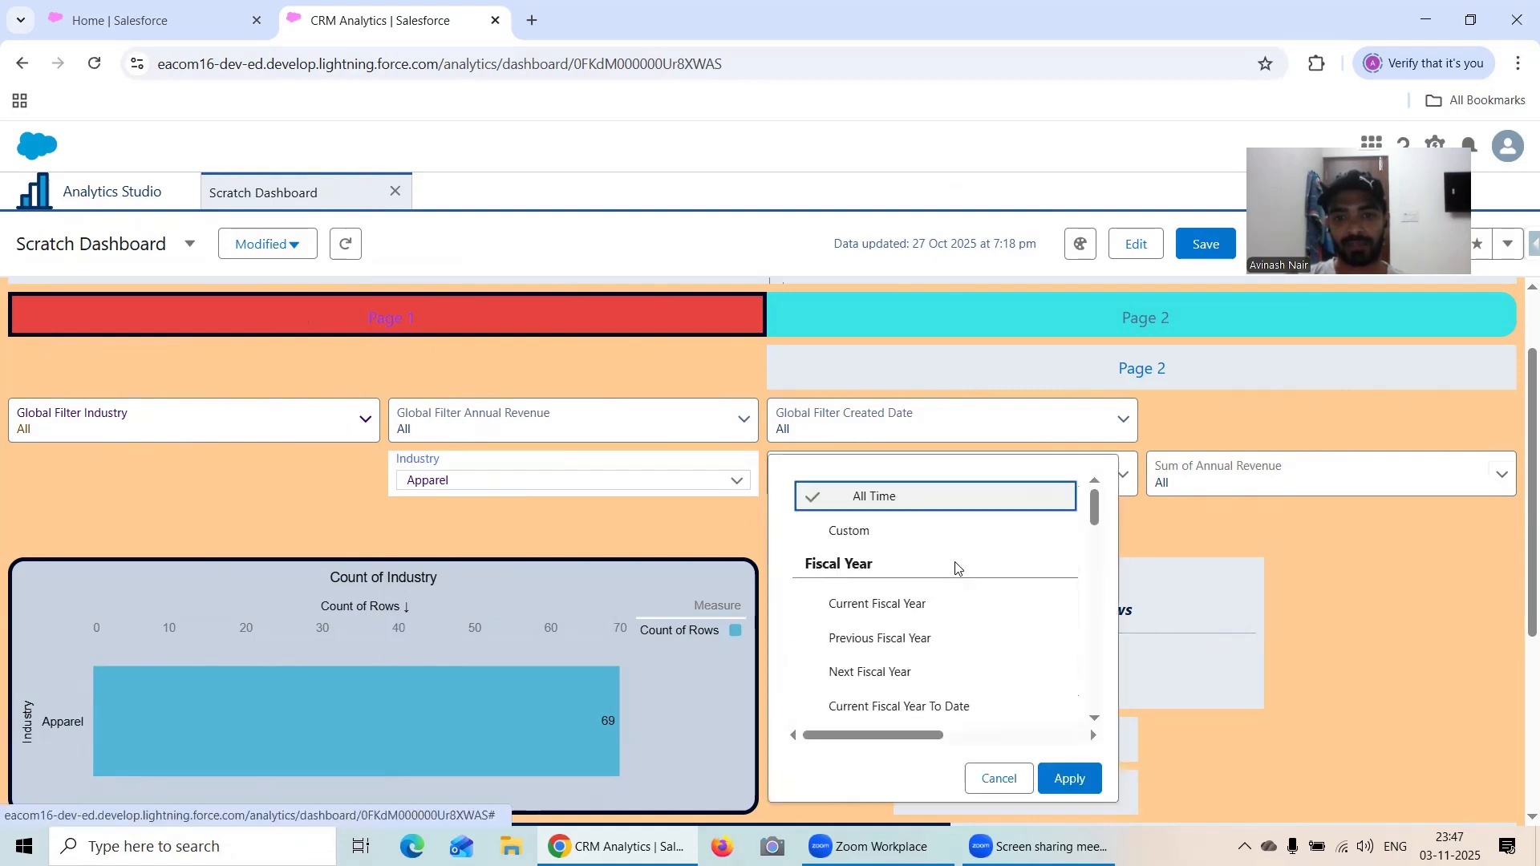
left_click(1178, 528)
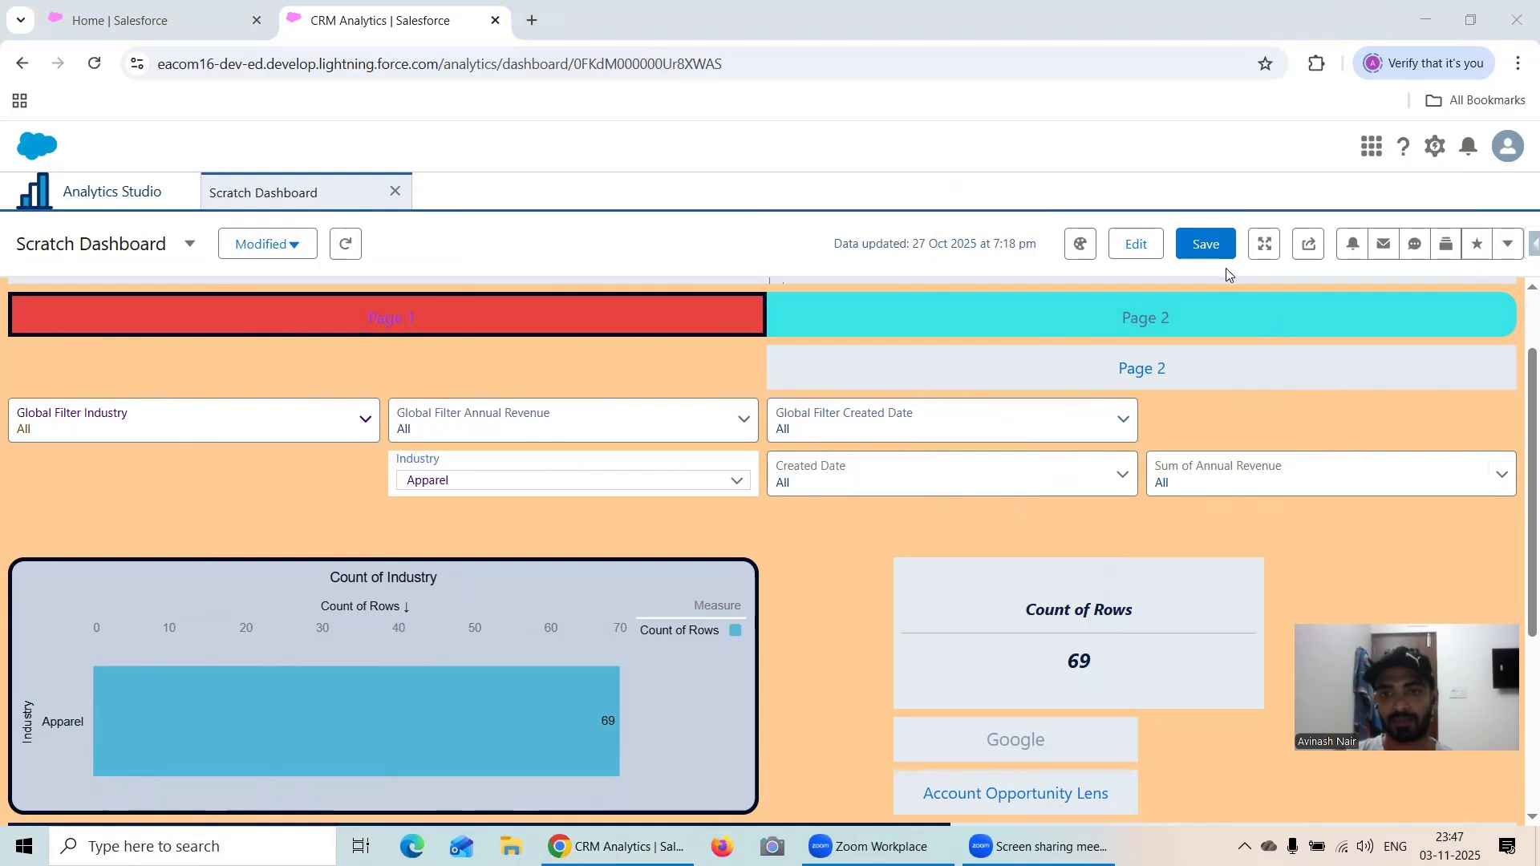
- Save the Scratch Dashboard in the Recipe Dataset app
left_click(1208, 247)
left_click(948, 719)
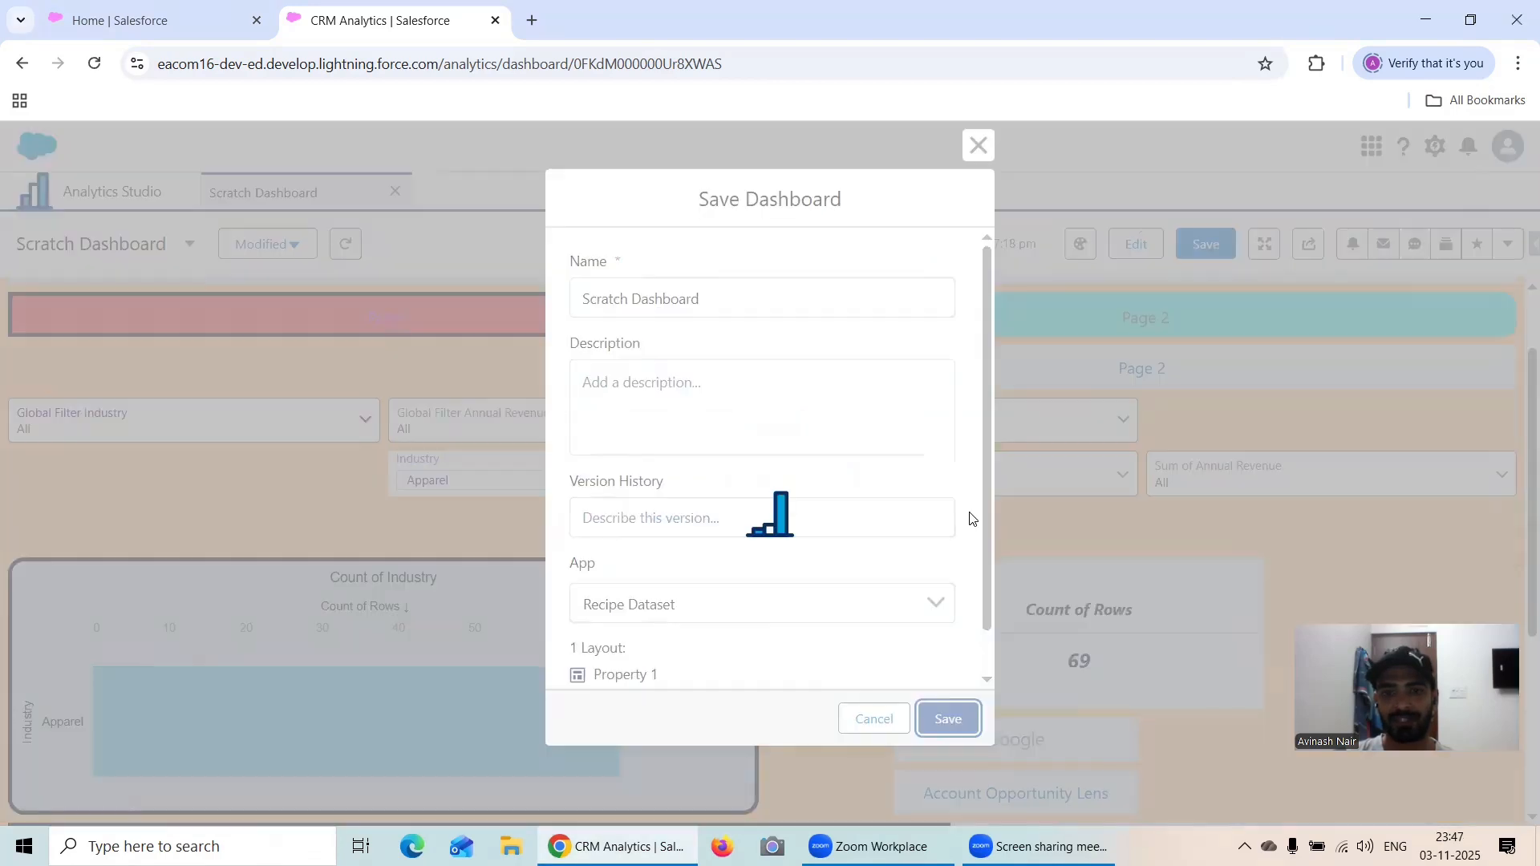